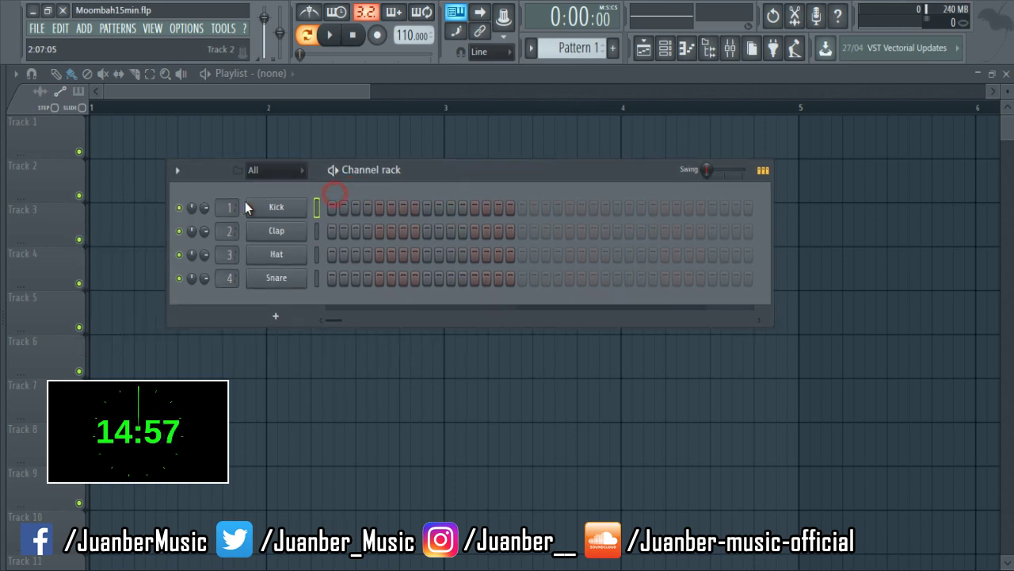
# - Insert a Sylenth1 - VTX instrument as a new channel in the channel rack
pyautogui.rightClick(283, 205)
pyautogui.click(361, 317)
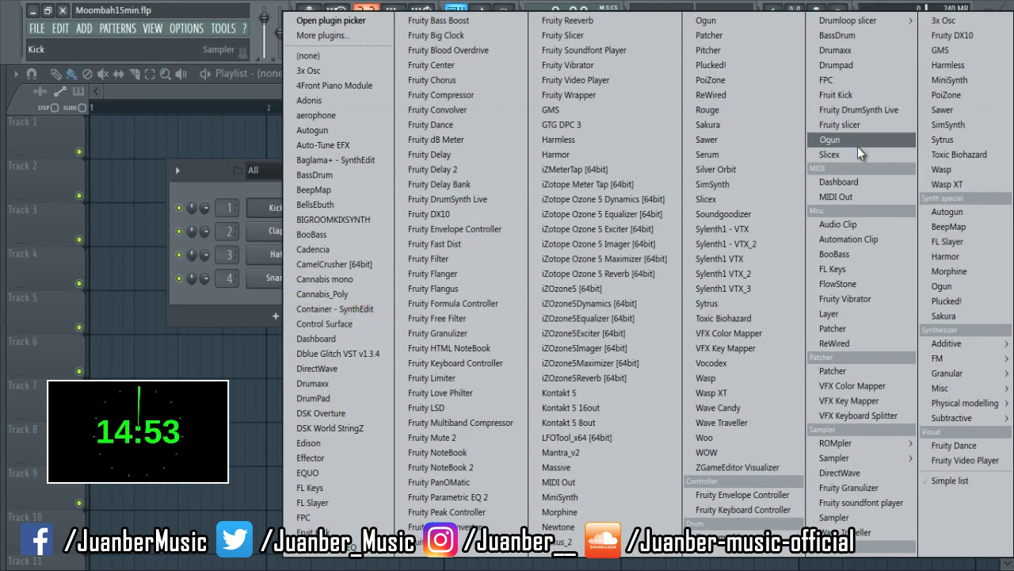
pyautogui.click(717, 228)
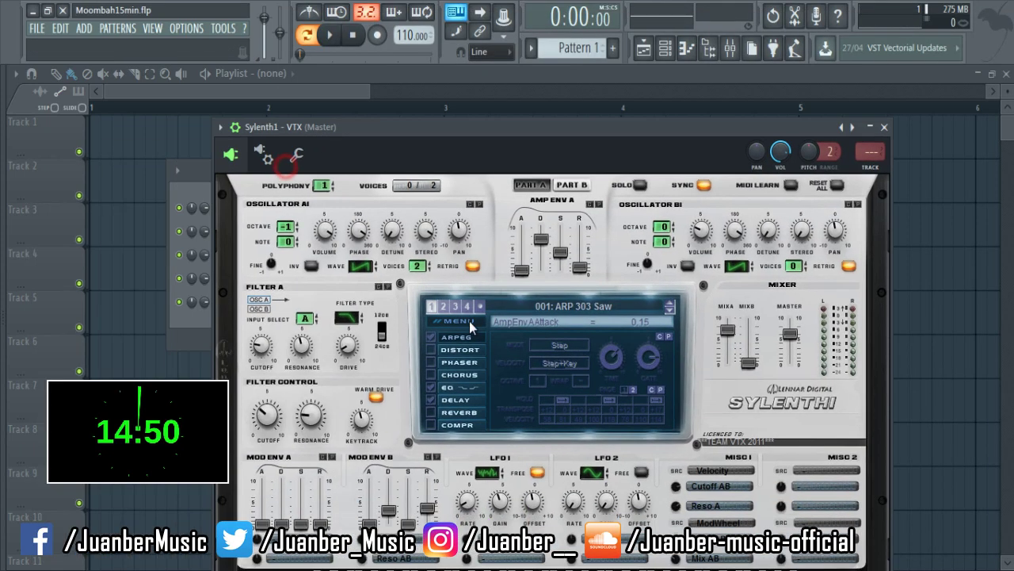
# - Load the FactoryBank2 sound bank into Sylenth1
pyautogui.click(464, 319)
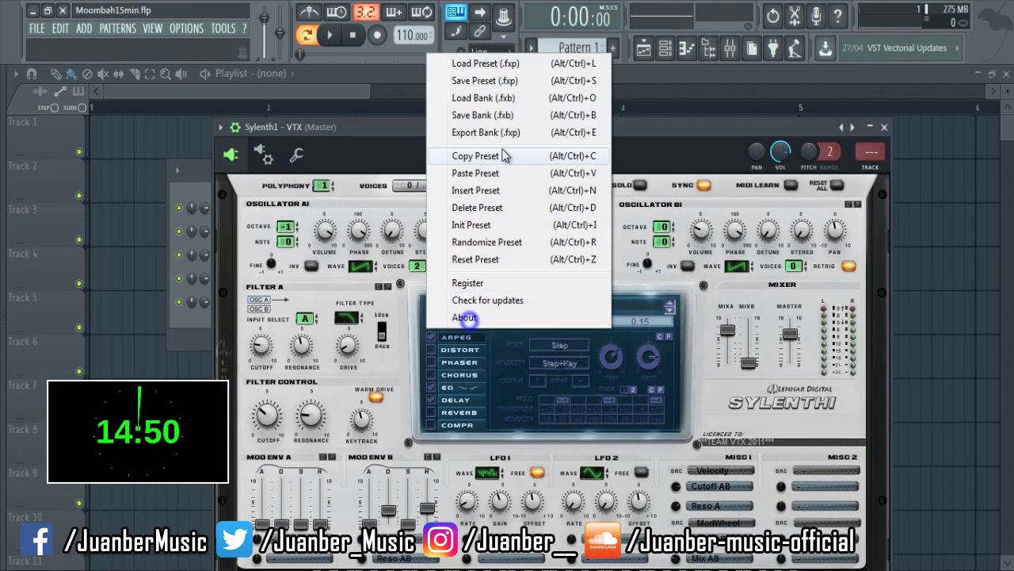
pyautogui.click(489, 99)
pyautogui.click(321, 213)
pyautogui.scroll(-7, 324, 214)
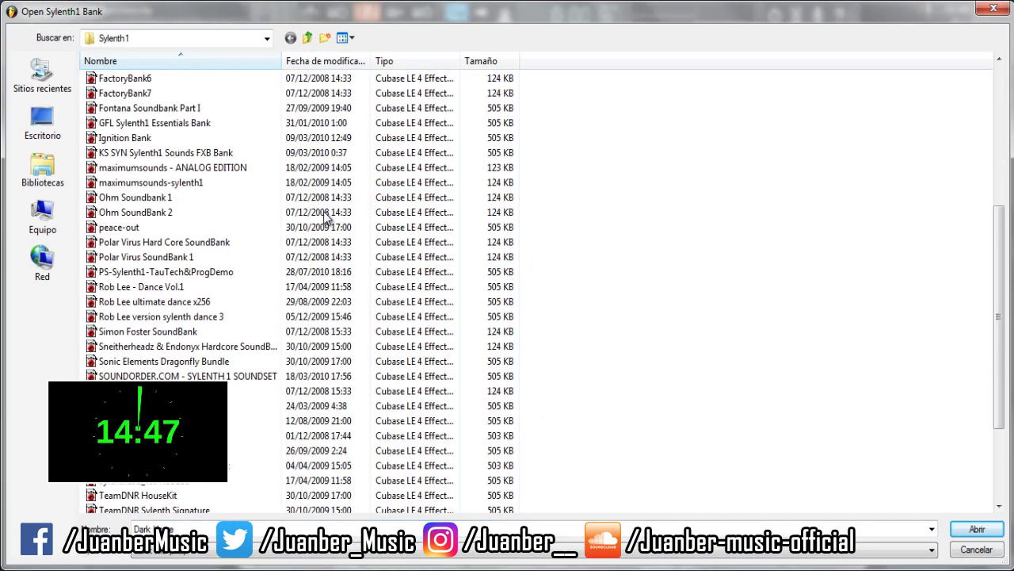
pyautogui.scroll(-3, 323, 222)
pyautogui.scroll(9, 233, 310)
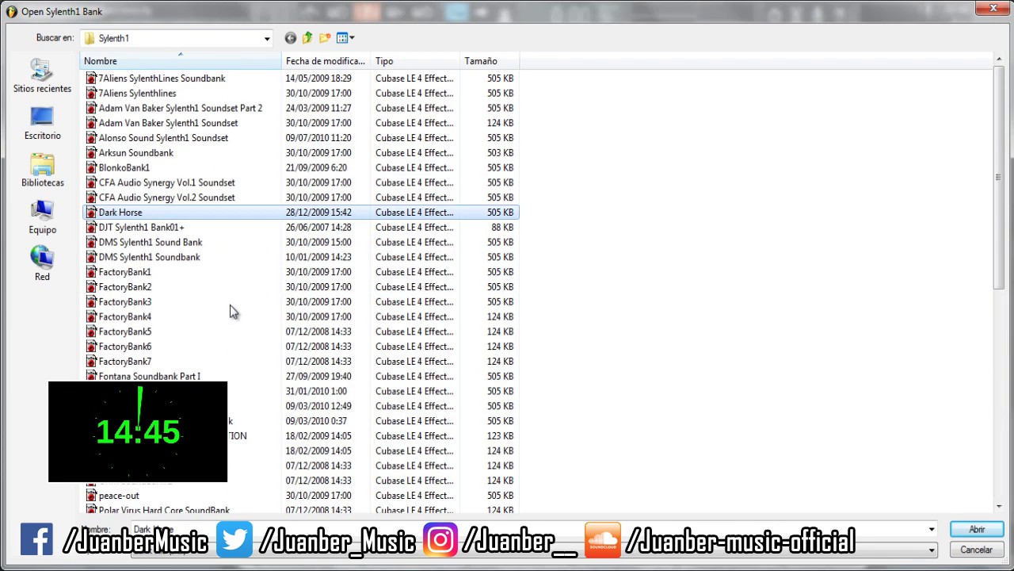
pyautogui.doubleClick(134, 286)
# - Audition the Sylenth1 presets 014: LEAD - Guitar of Hell and 017: LEAD - Mystery Land
pyautogui.click(563, 309)
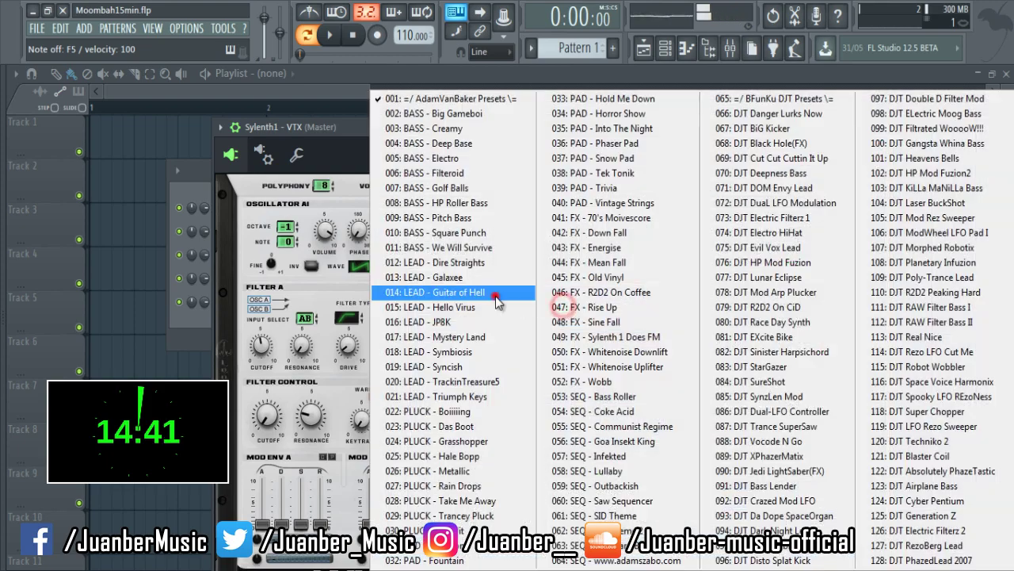
pyautogui.click(493, 292)
pyautogui.click(538, 307)
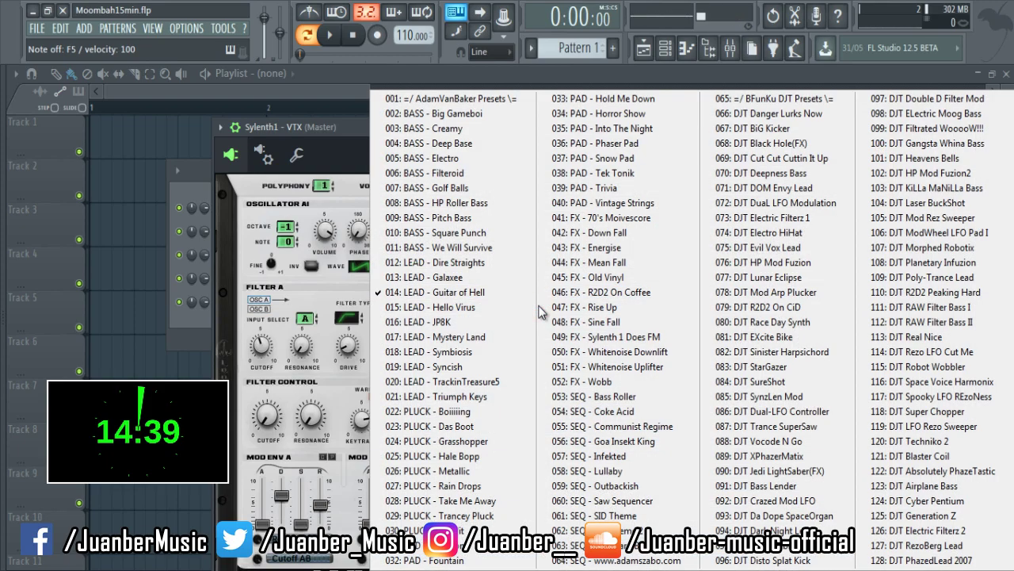
pyautogui.click(508, 336)
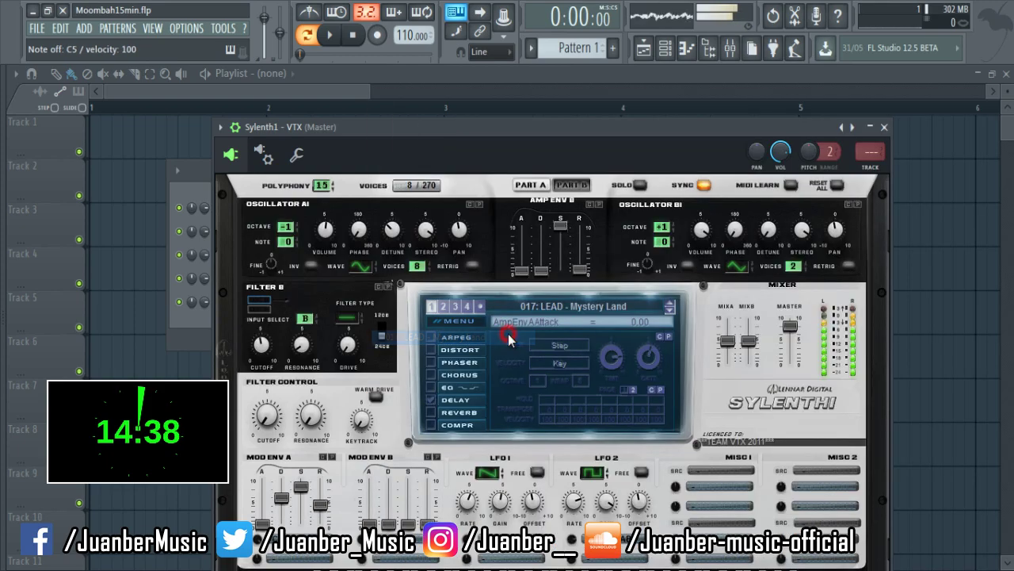
# - Audition the presets from 018 through 022: PLUCK - Boiiiiing, as well as 114: DJT Rezo LFO Cut Me
pyautogui.click(670, 314)
pyautogui.click(669, 314)
pyautogui.click(670, 313)
pyautogui.click(670, 313)
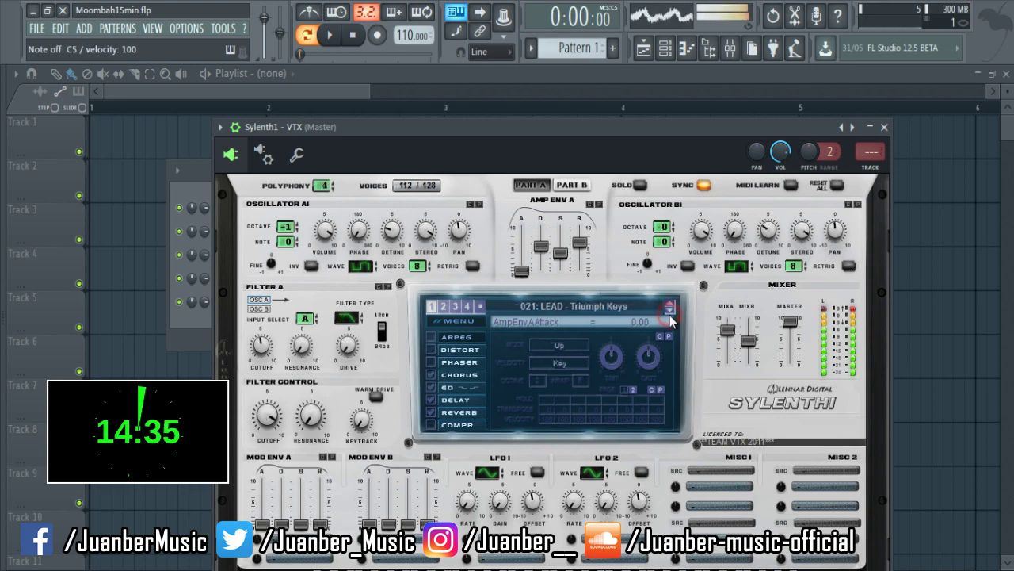
pyautogui.click(670, 314)
pyautogui.click(645, 310)
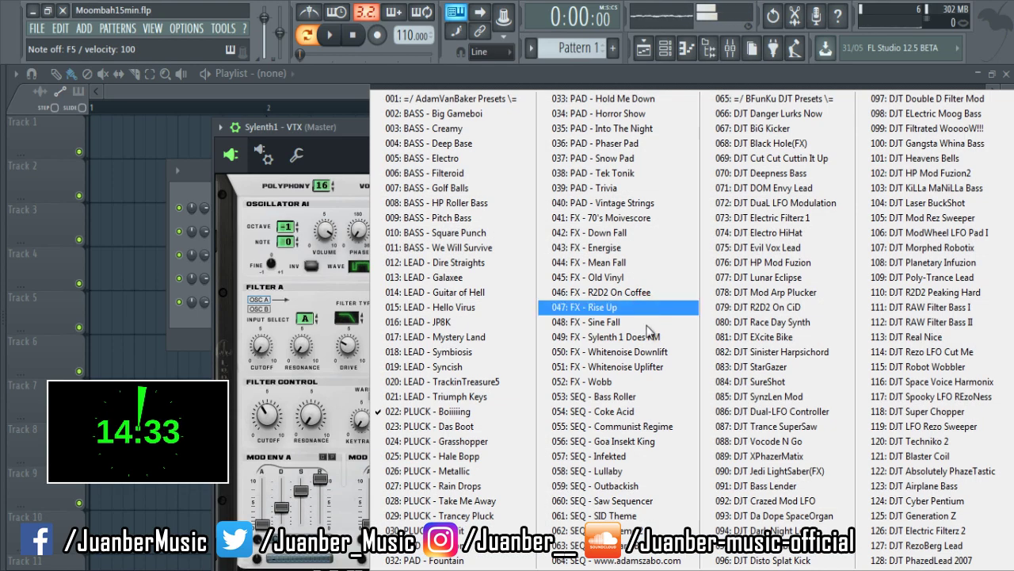
pyautogui.click(911, 350)
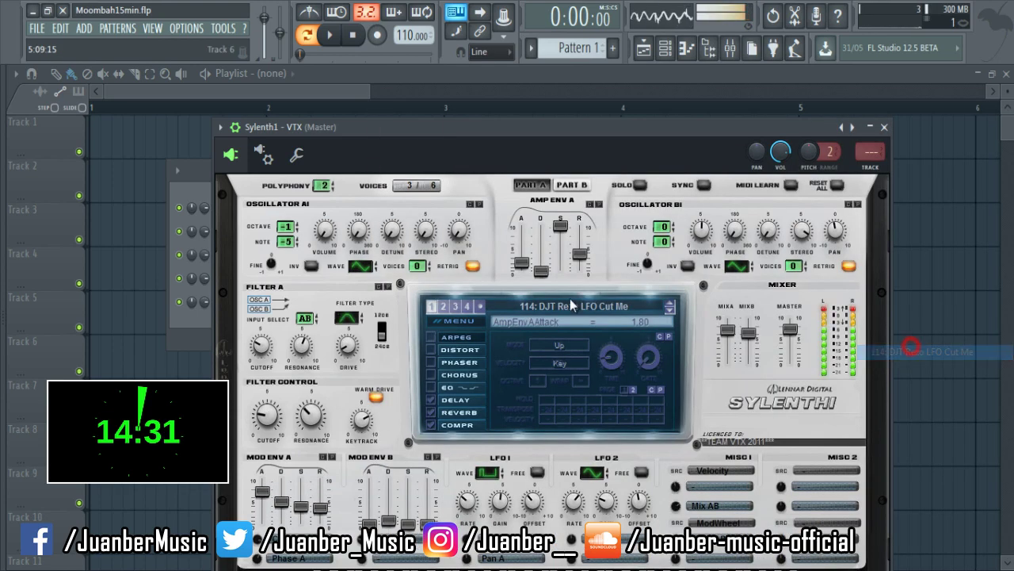
# - Load the BlonkoBank1 sound bank into Sylenth1
pyautogui.click(473, 321)
pyautogui.click(499, 98)
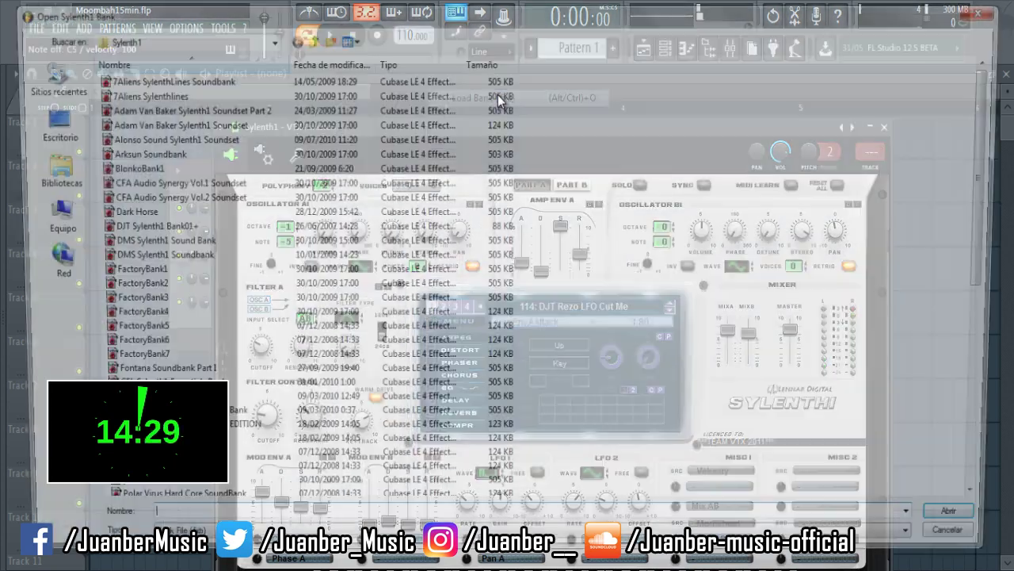
pyautogui.doubleClick(261, 165)
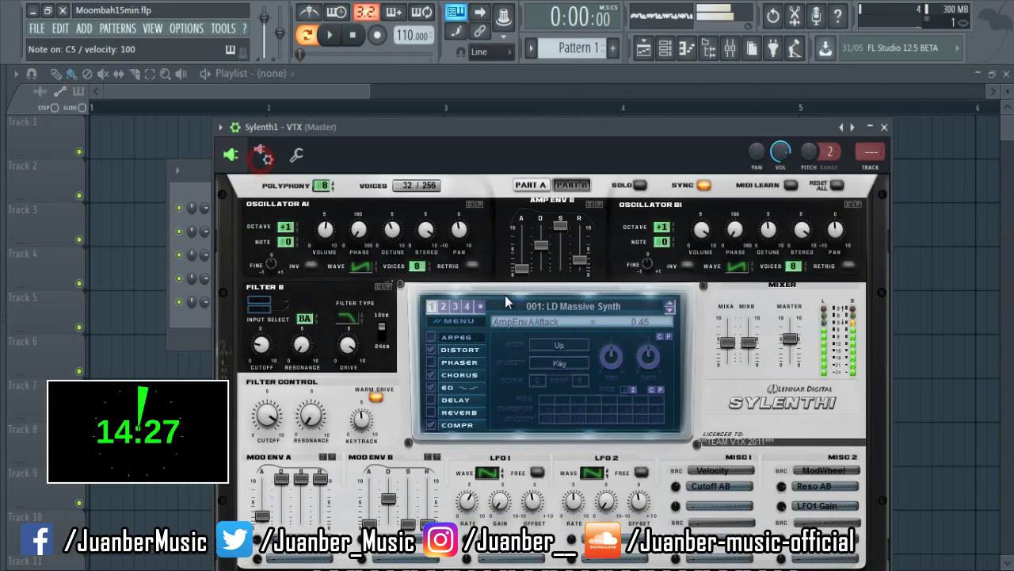
# - Choose preset 002: LD dirtySynth and switch off its distortion, EQ, delay and reverb effects
pyautogui.click(532, 311)
pyautogui.click(467, 115)
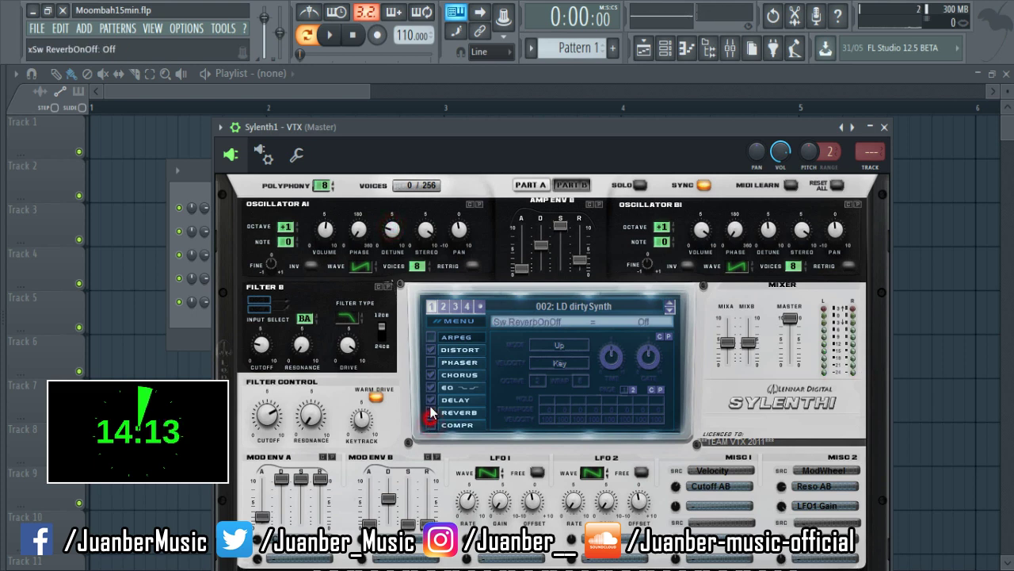
pyautogui.click(432, 351)
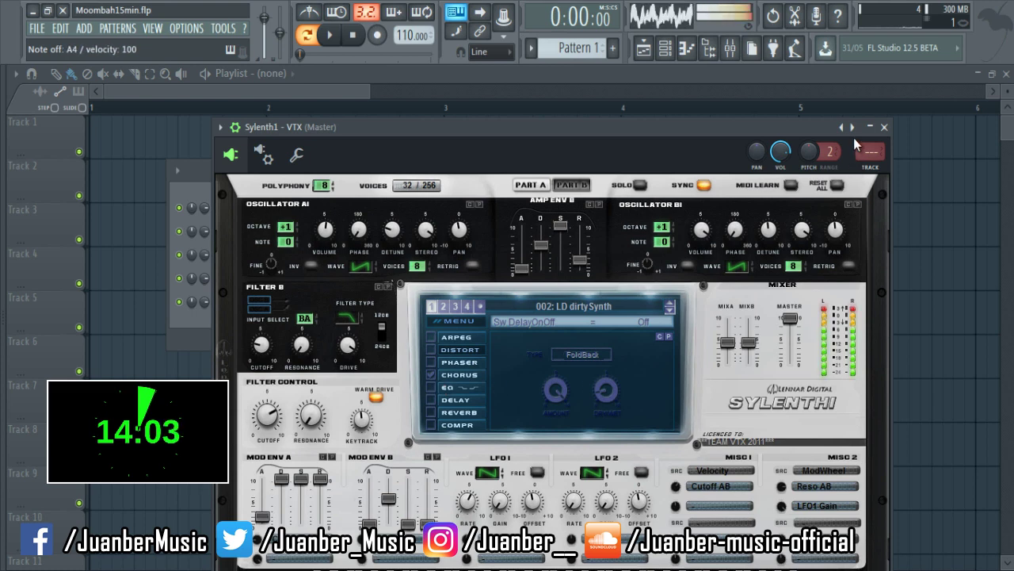
# - Route Sylenth1 to mixer Insert 1 and add Sausage Fattener x64 with slight Fatness in its first effect slot
pyautogui.click(153, 28)
pyautogui.click(162, 103)
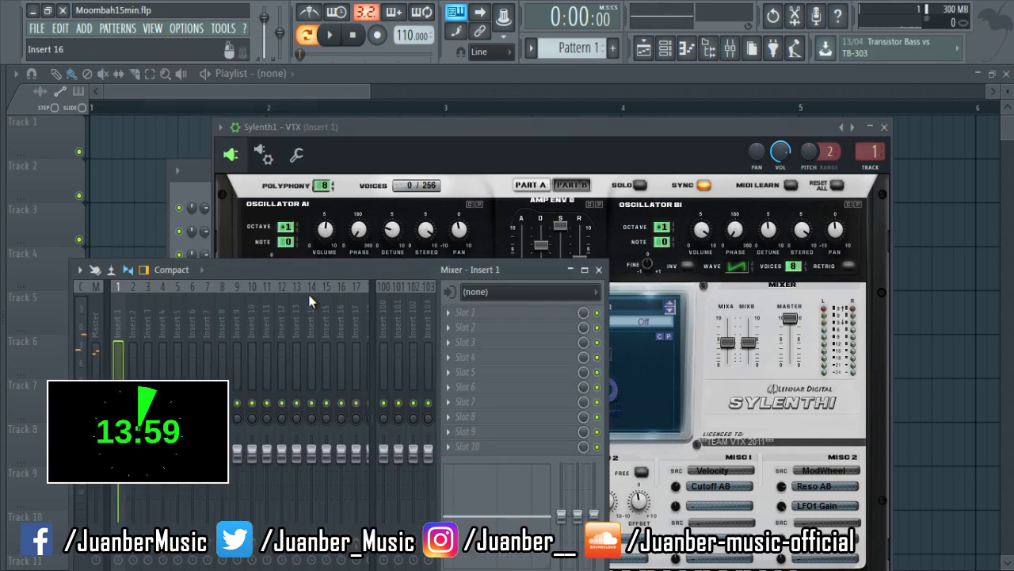
pyautogui.moveTo(329, 262); pyautogui.dragTo(384, 216)
pyautogui.click(524, 266)
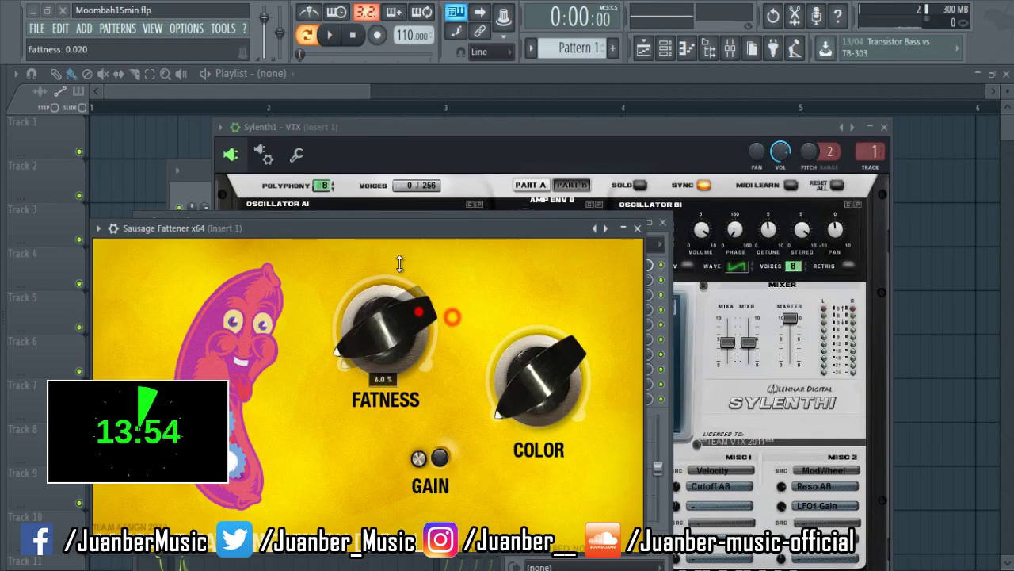
pyautogui.click(636, 228)
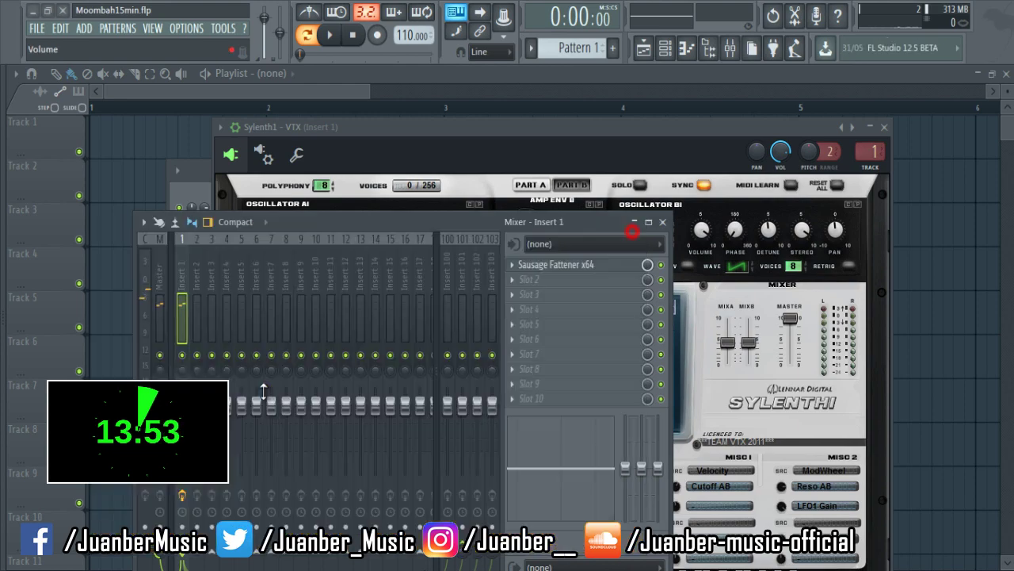
# - Add Fruity Reeverb 2 and Fruity Parametric EQ 2 in effect slots 2 and 3 of Insert 1
pyautogui.click(512, 287)
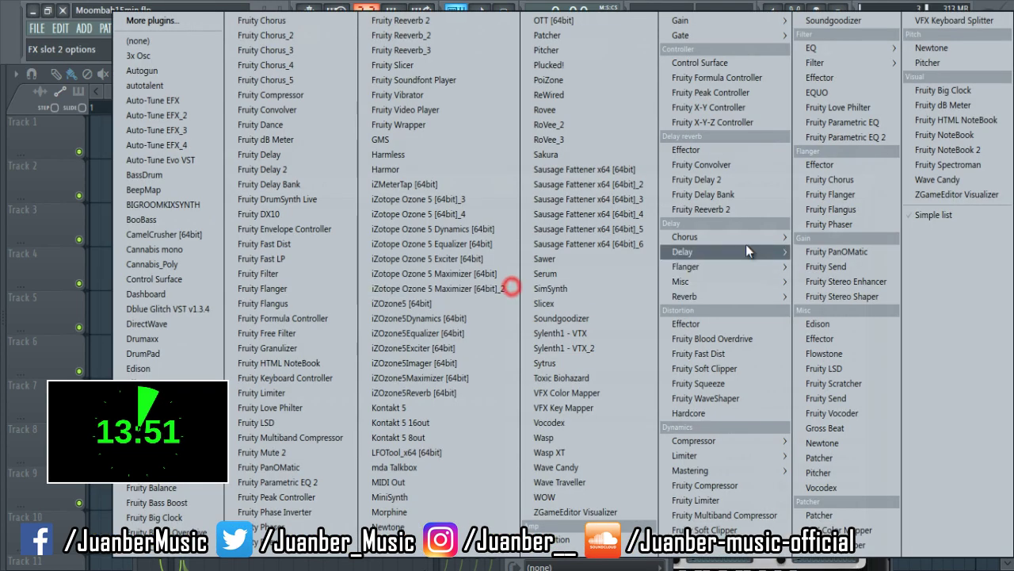
pyautogui.click(733, 212)
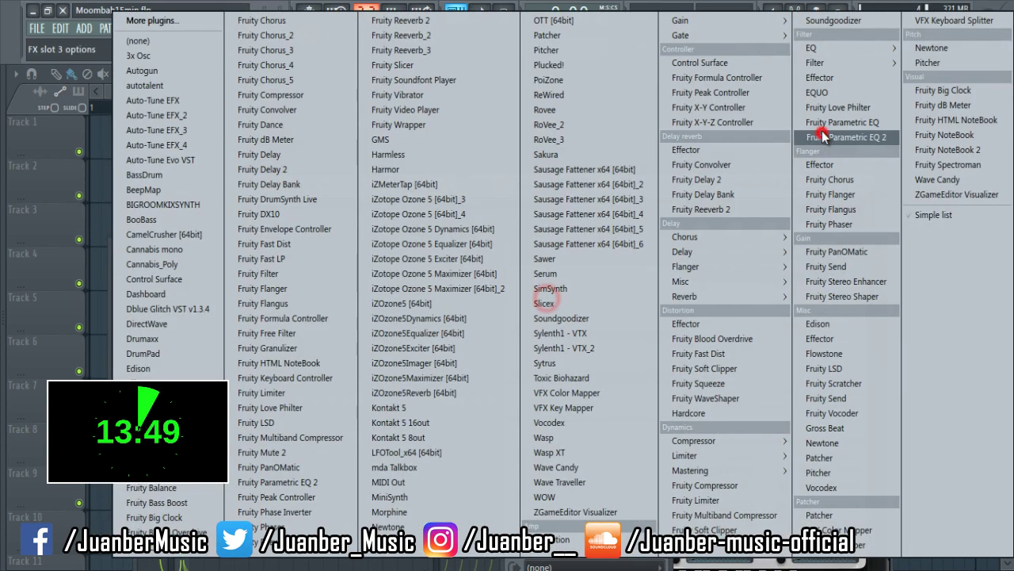
pyautogui.click(822, 136)
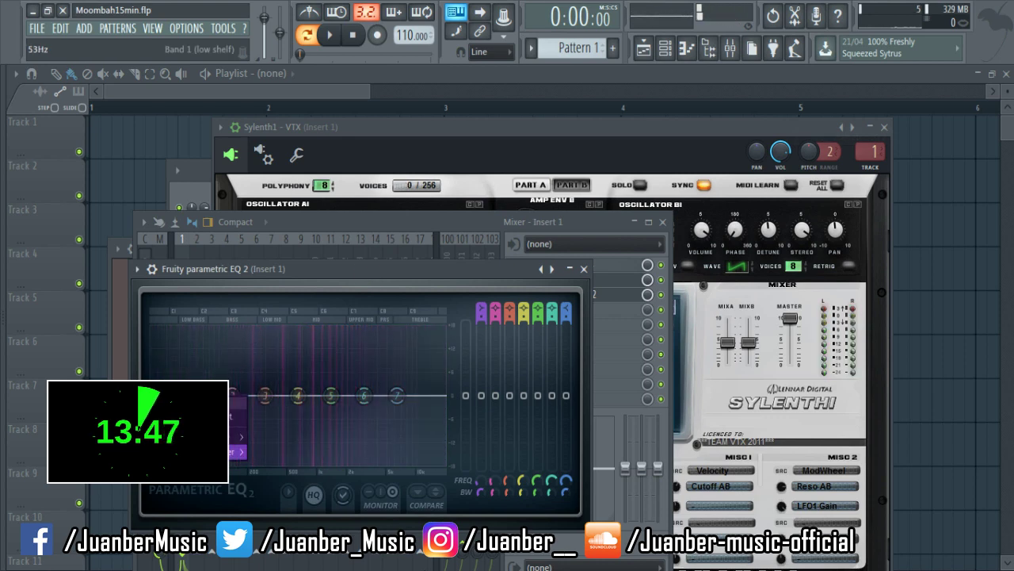
# - Make EQ band 1 a Steep 6 high pass and gently boost the low mids and band 6 around 4.2 kHz
pyautogui.moveTo(242, 451)
pyautogui.click(269, 481)
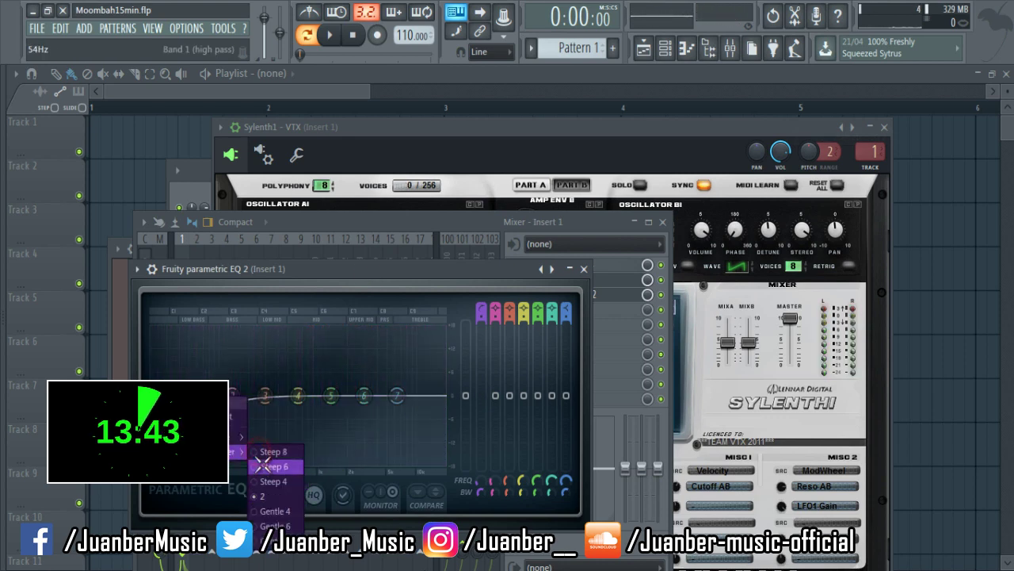
pyautogui.click(262, 465)
pyautogui.moveTo(227, 395); pyautogui.dragTo(286, 389)
pyautogui.moveTo(364, 395)
pyautogui.mouseDown()
pyautogui.moveTo(402, 389)
pyautogui.moveTo(398, 403)
pyautogui.moveTo(383, 398)
pyautogui.mouseUp()
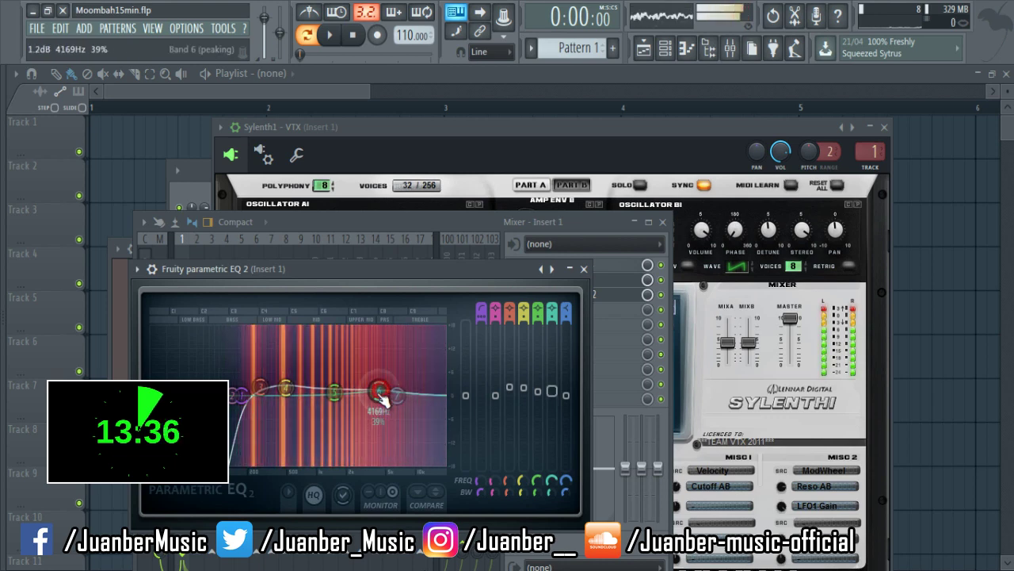
pyautogui.click(584, 268)
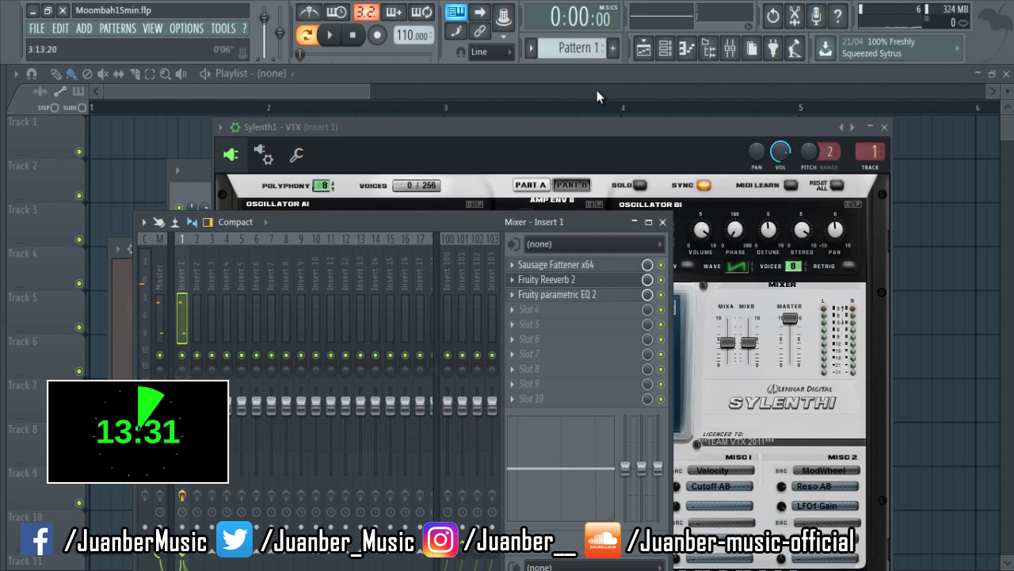
# - Open the Sylenth1 piano roll and place a C6 note on beat 2 of bar 1, followed directly by B5
pyautogui.click(686, 48)
pyautogui.moveTo(337, 85); pyautogui.dragTo(713, 89)
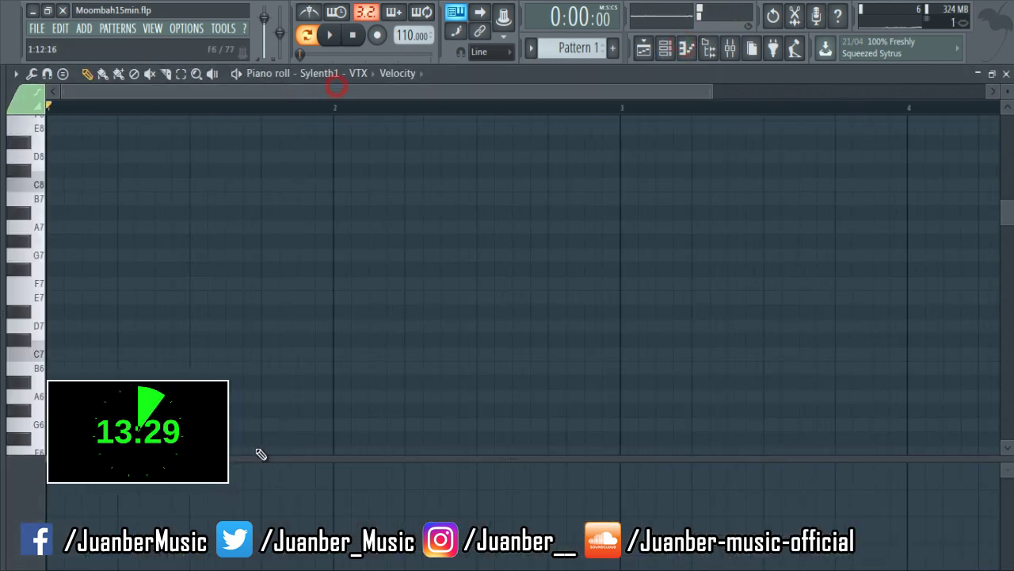
pyautogui.moveTo(247, 455); pyautogui.dragTo(250, 519)
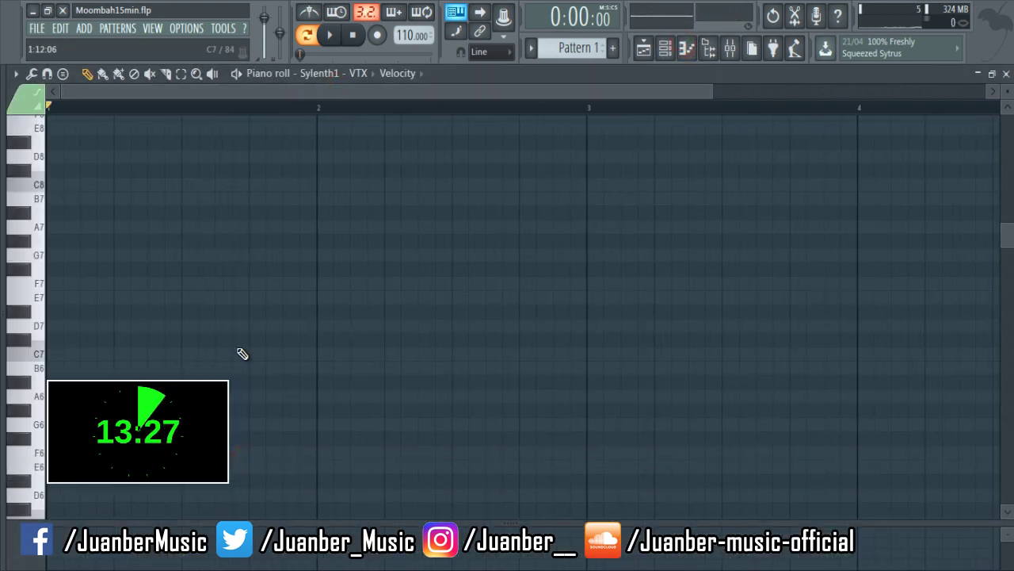
pyautogui.scroll(3, 243, 353)
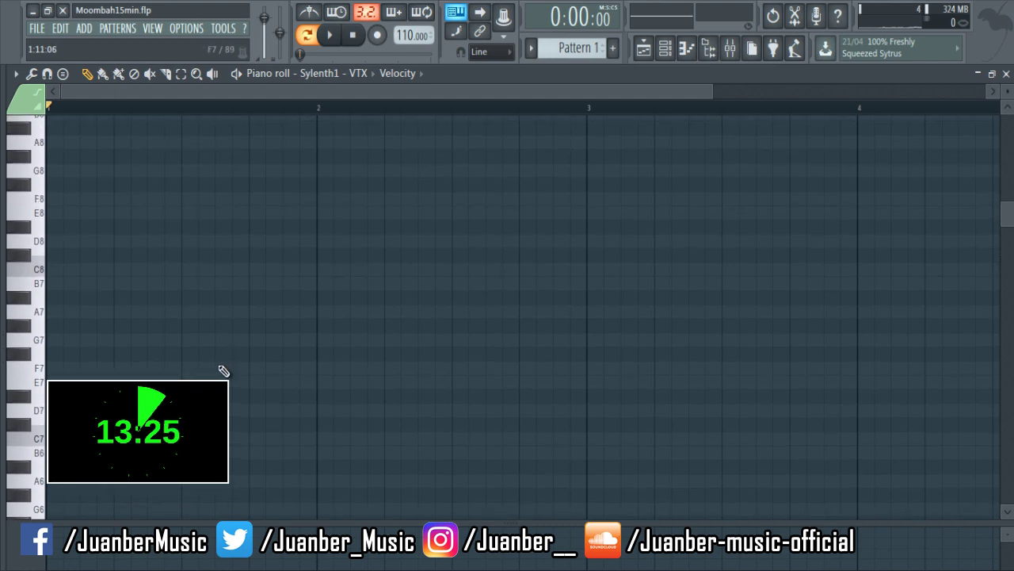
pyautogui.scroll(-10, 163, 344)
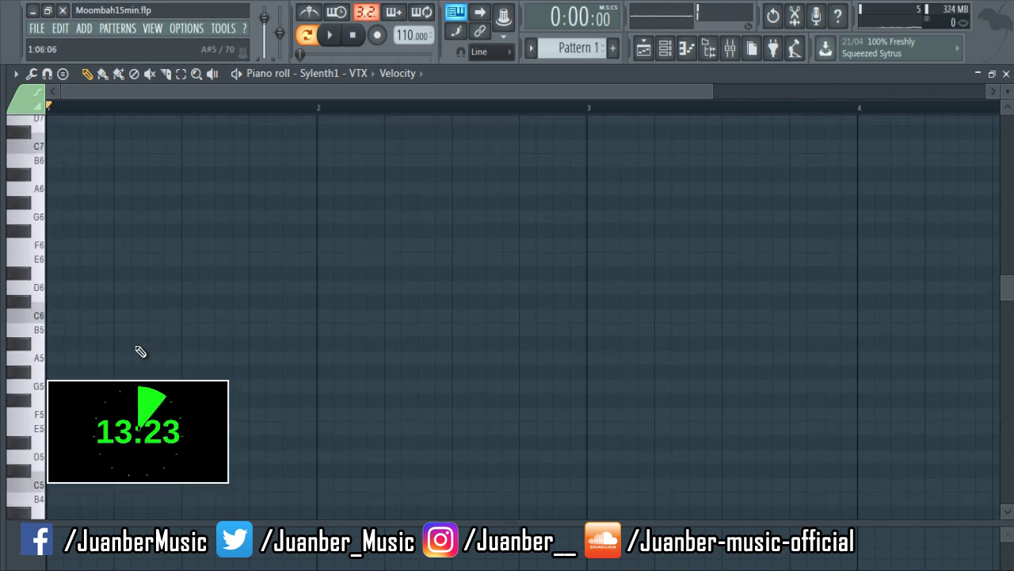
pyautogui.scroll(-5, 140, 351)
pyautogui.click(99, 322)
pyautogui.scroll(3, 103, 317)
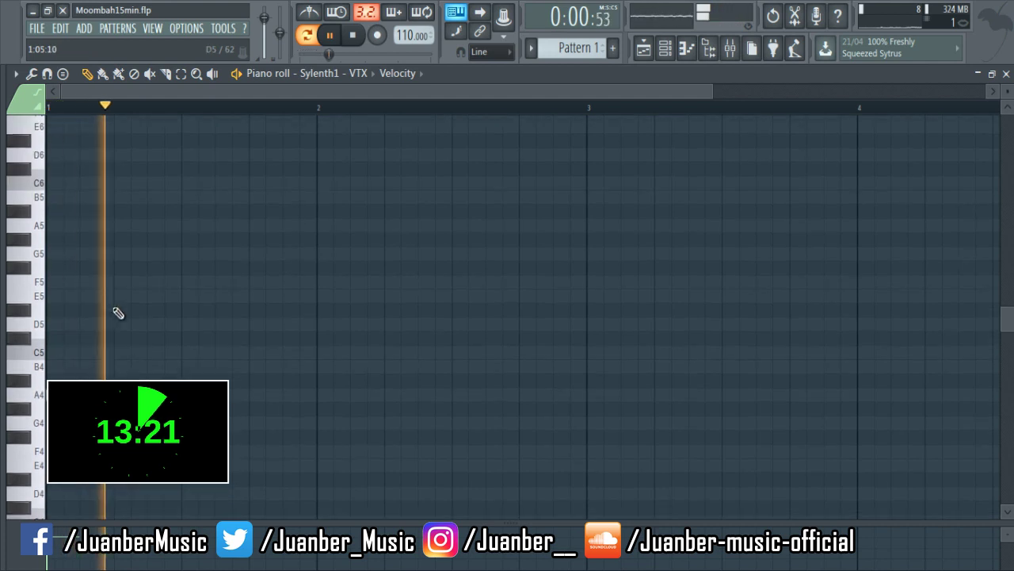
pyautogui.press('space')
pyautogui.click(111, 187)
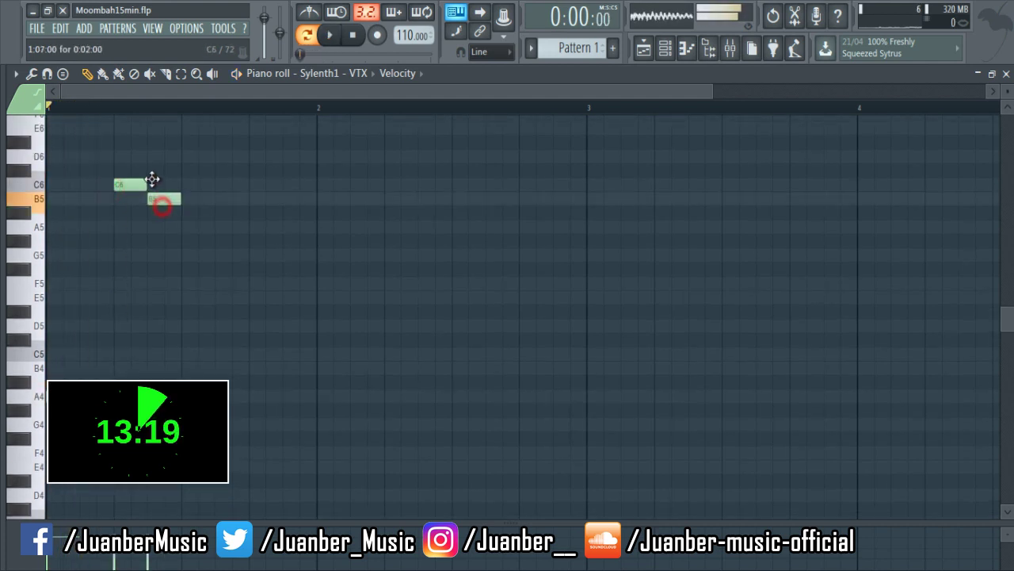
# - Try the B5 note one step later during playback and return it directly behind the C6 note
pyautogui.press('space')
pyautogui.rightClick(165, 196)
pyautogui.press('space')
pyautogui.click(178, 201)
pyautogui.press('space')
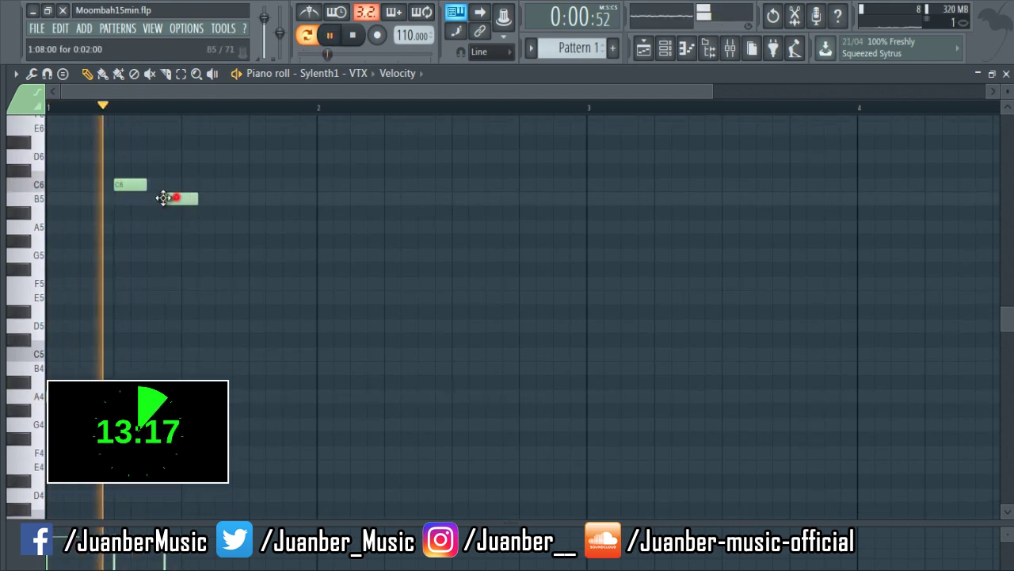
pyautogui.moveTo(163, 197); pyautogui.dragTo(144, 198)
pyautogui.press('space')
# - Continue the descending melody with A5, G5 and E5, and place F5 at the start of bar 2
pyautogui.click(181, 225)
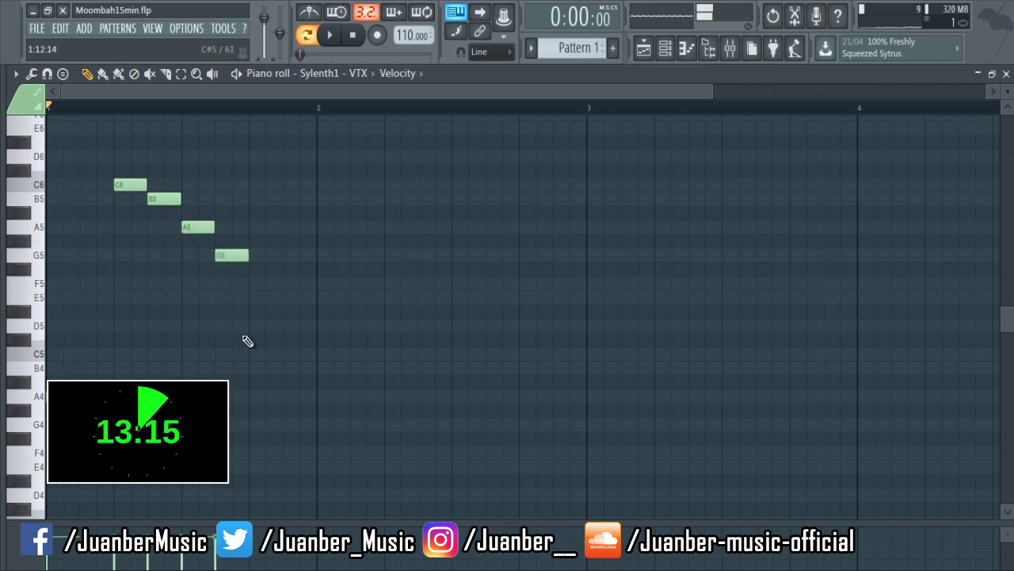
pyautogui.moveTo(284, 283); pyautogui.dragTo(303, 283)
pyautogui.press('space')
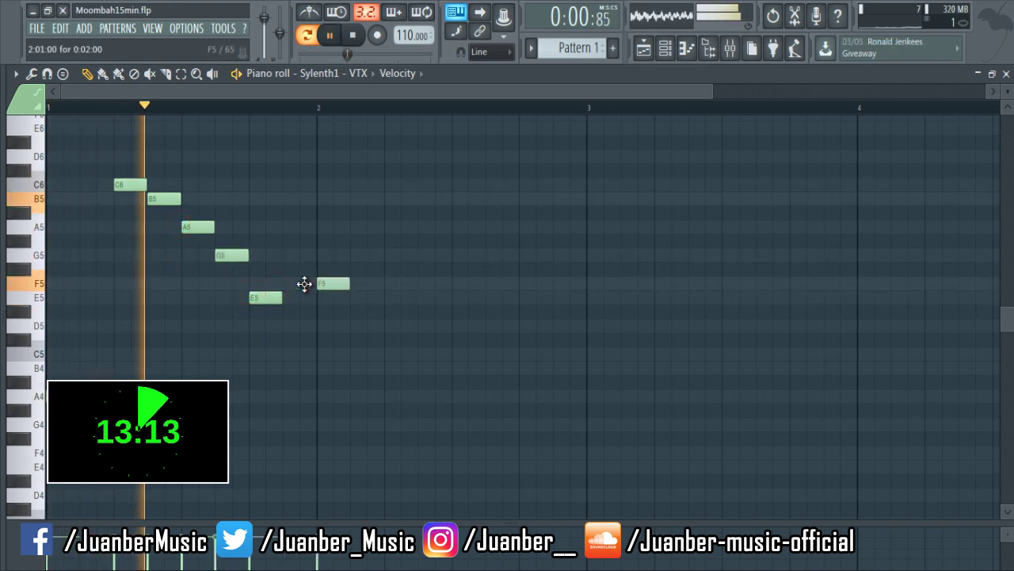
# - Shift the G5 note one step later and re-enter E5 directly before the F5 note
pyautogui.press('space')
pyautogui.rightClick(280, 294)
pyautogui.press('space')
pyautogui.rightClick(239, 259)
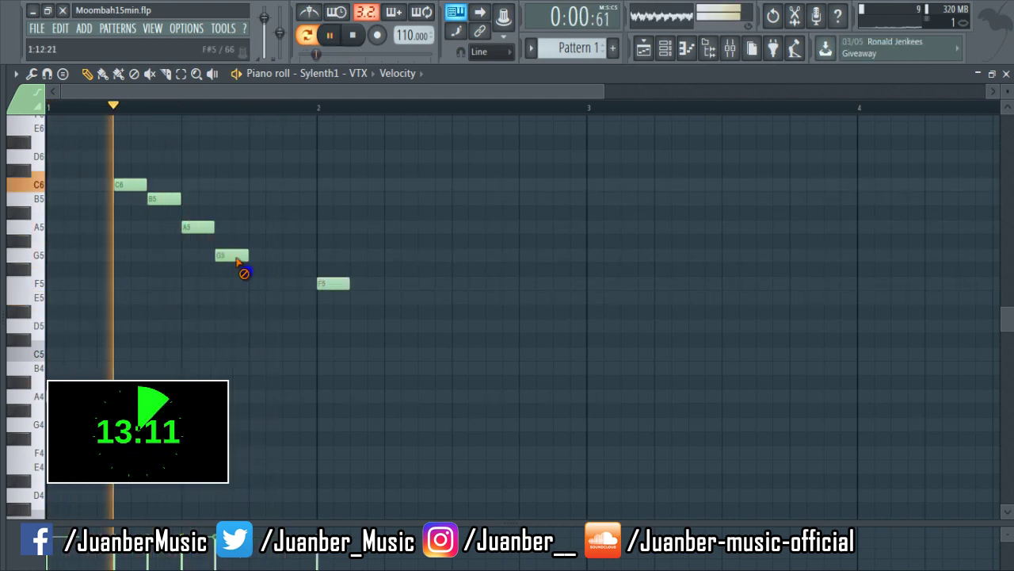
pyautogui.click(231, 256)
pyautogui.click(282, 299)
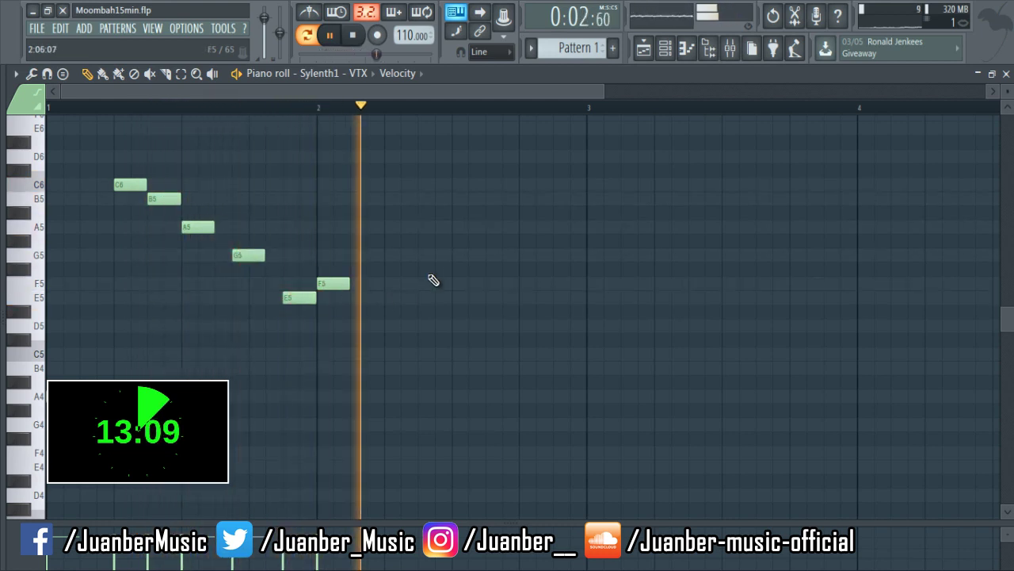
# - Replay the melody and delete its F5, E5, G5 and A5 notes, keeping only the opening up to B5
pyautogui.moveTo(603, 93); pyautogui.dragTo(652, 177)
pyautogui.press('space')
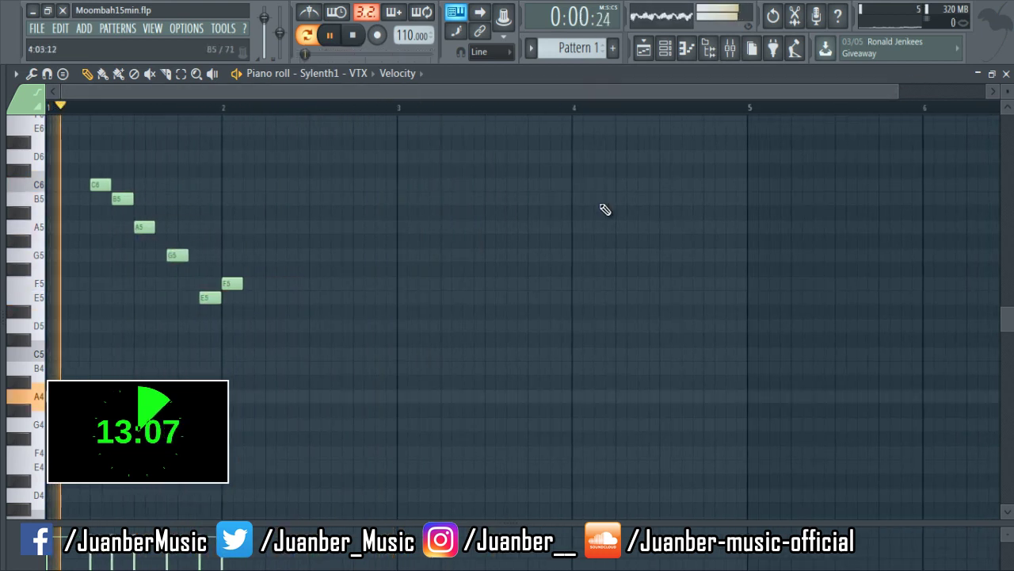
pyautogui.scroll(1, 579, 212)
pyautogui.press('space')
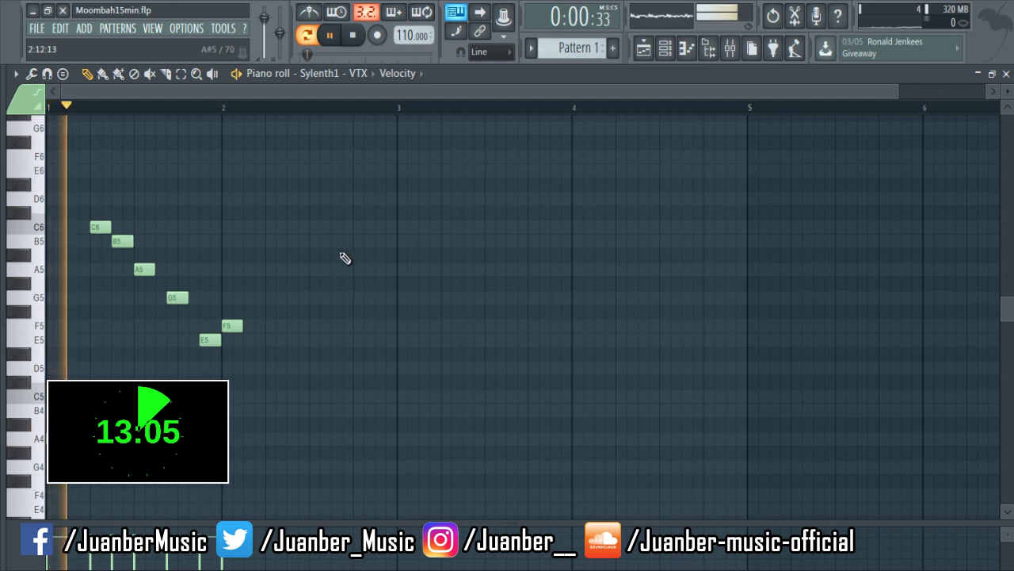
pyautogui.rightClick(240, 333)
pyautogui.rightClick(210, 341)
pyautogui.rightClick(176, 298)
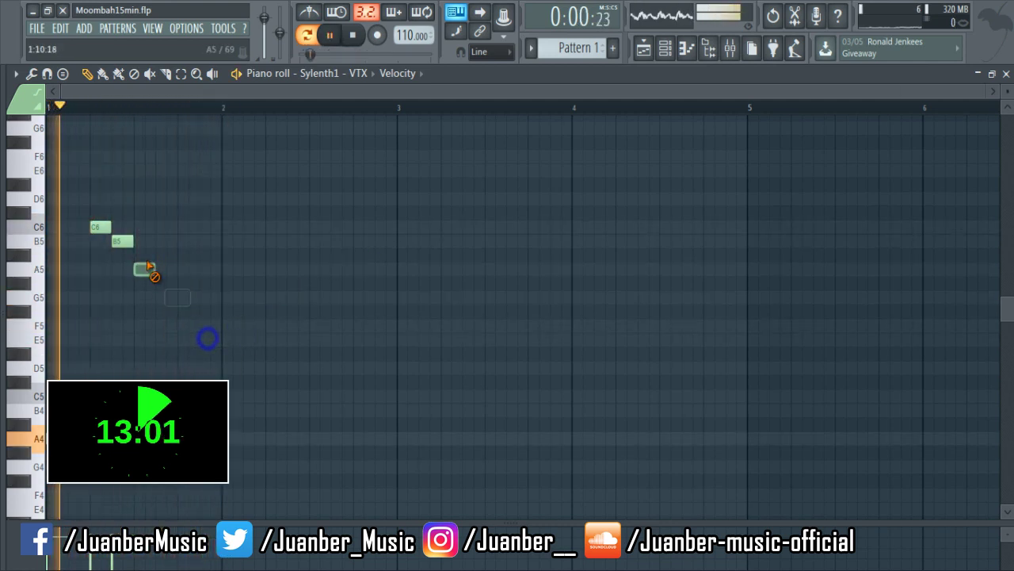
pyautogui.rightClick(145, 270)
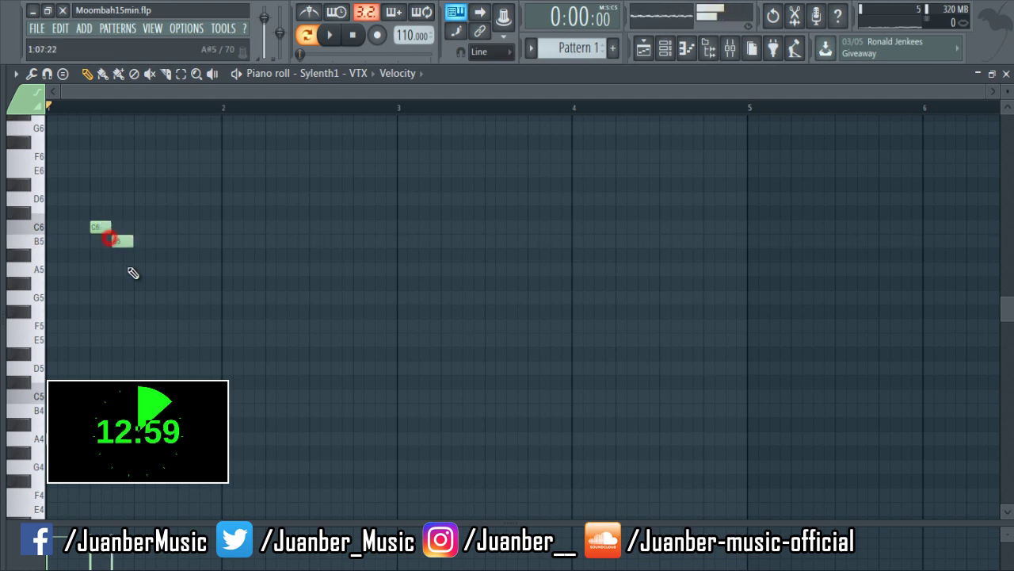
# - Place A5 directly behind B5 again, then add a short D5 on beat 4 with E5 directly behind it
pyautogui.press('space')
pyautogui.click(137, 269)
pyautogui.press('space')
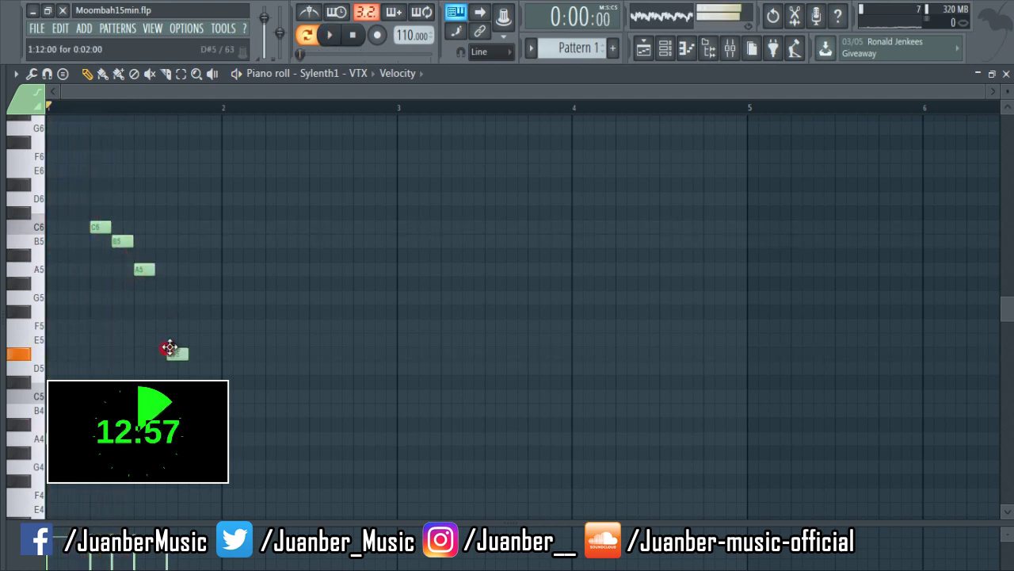
pyautogui.press('space')
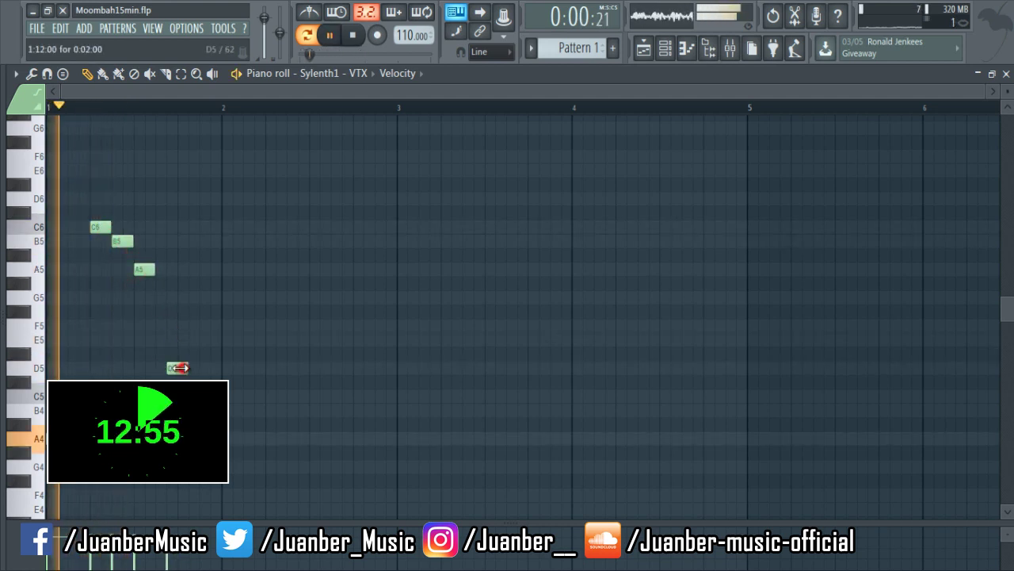
pyautogui.click(183, 338)
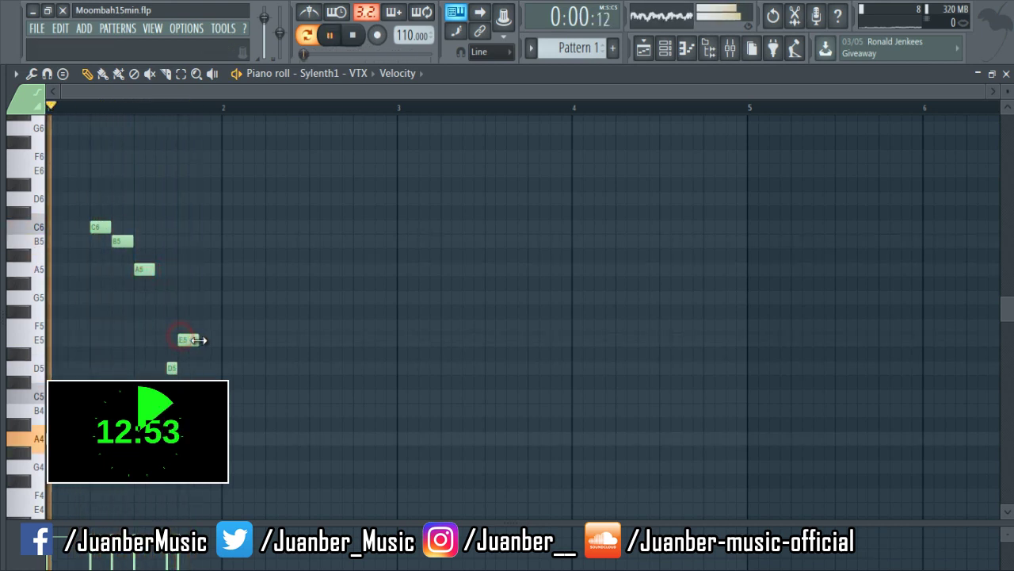
# - Replace the short E5 notes with a row of five one-beat E5 notes running to the end of bar 2
pyautogui.click(201, 340)
pyautogui.click(224, 340)
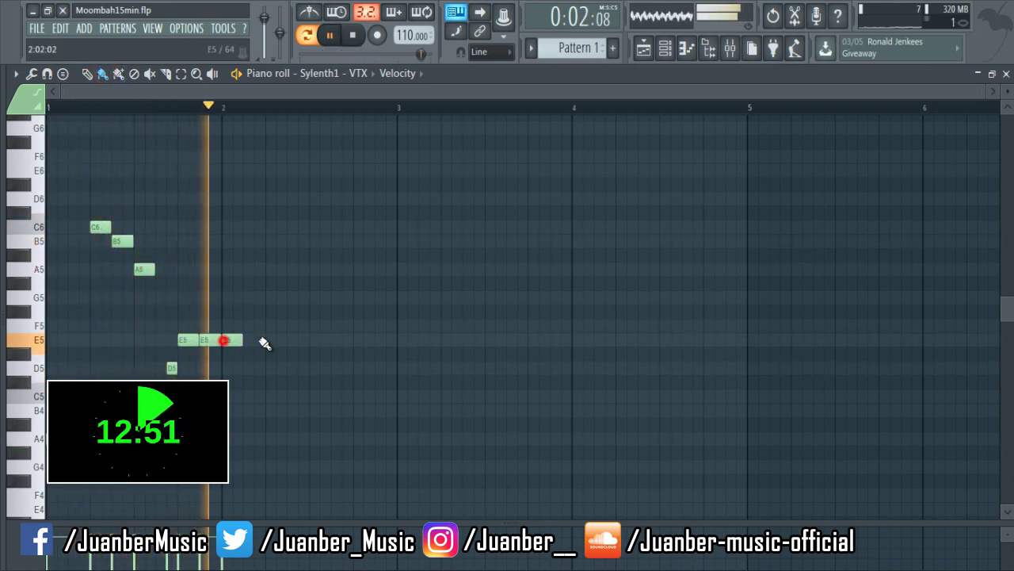
pyautogui.moveTo(260, 339); pyautogui.dragTo(283, 340)
pyautogui.rightClick(283, 340)
pyautogui.moveTo(199, 340); pyautogui.dragTo(355, 338)
pyautogui.click(225, 340)
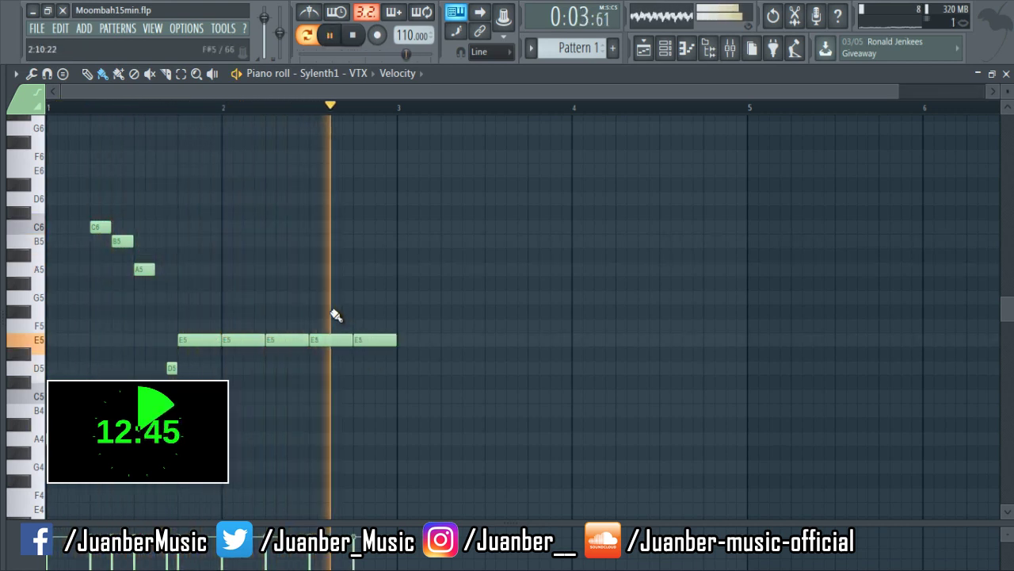
pyautogui.press('space')
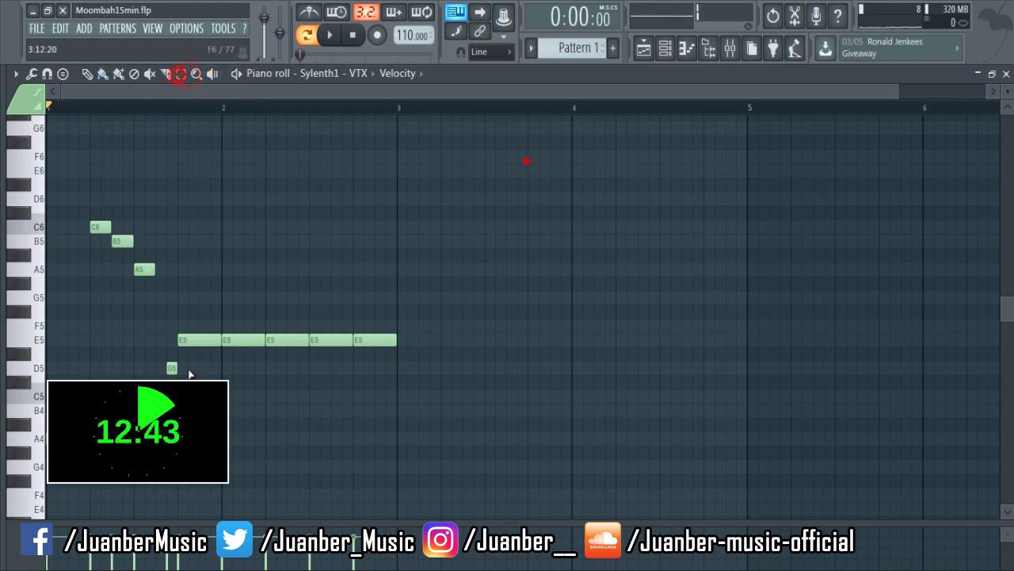
# - Copy the whole two-bar melody and place the copy at the start of bar 3
pyautogui.hotkey('ctrl', 'a')
pyautogui.press('space')
pyautogui.hotkey('ctrl', 'c')
pyautogui.hotkey('ctrl', 'v')
pyautogui.press('space')
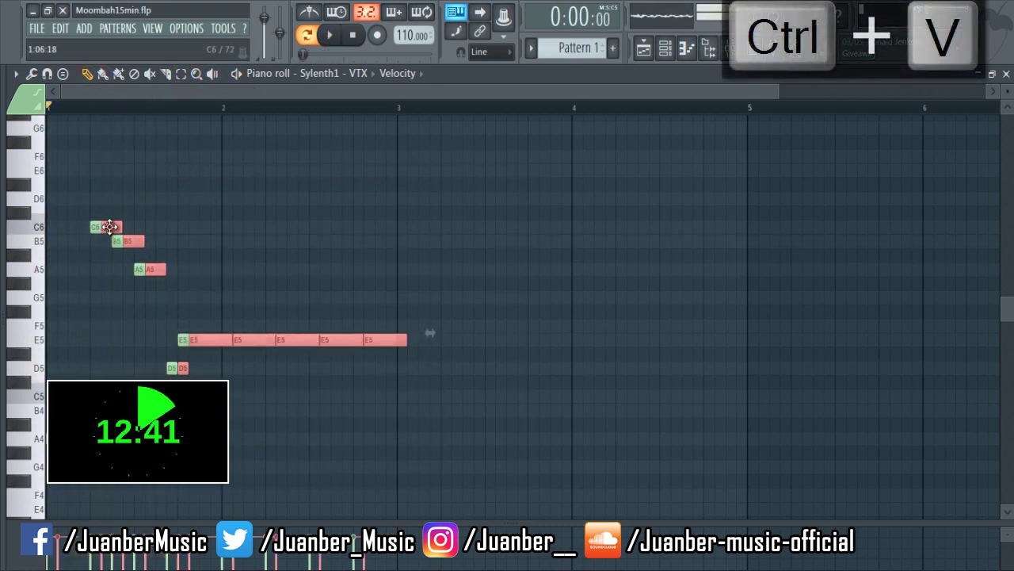
pyautogui.moveTo(109, 227); pyautogui.dragTo(460, 227)
pyautogui.press('space')
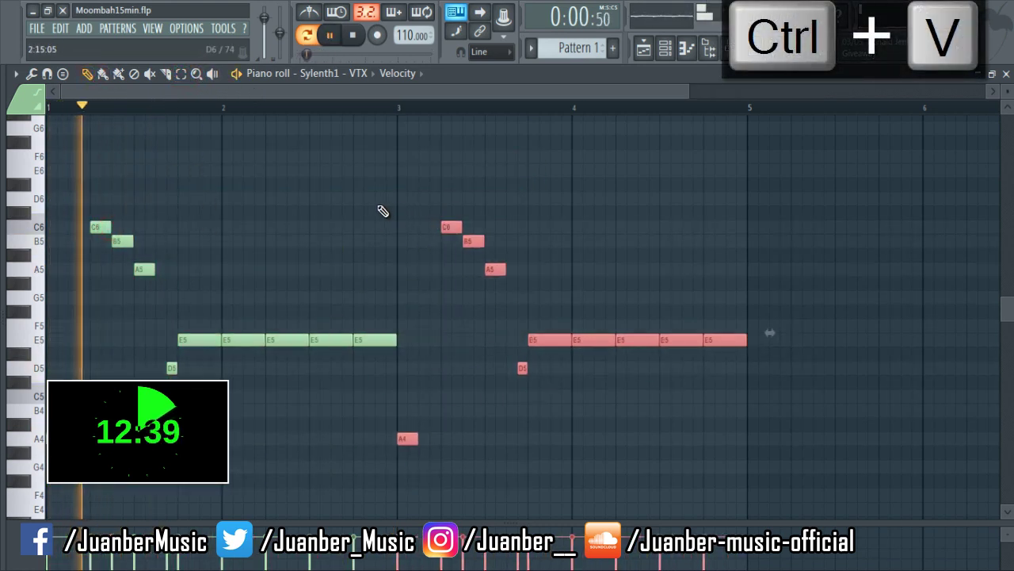
pyautogui.click(342, 238)
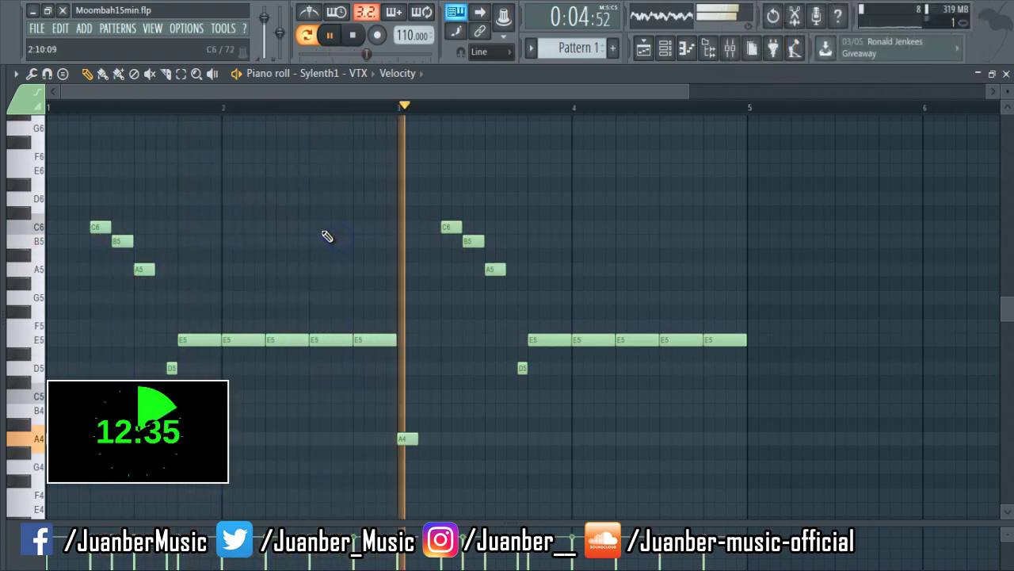
# - Lower the first three E5 notes of bar 4 to D5, C5 and B4, and delete the last one
pyautogui.rightClick(576, 341)
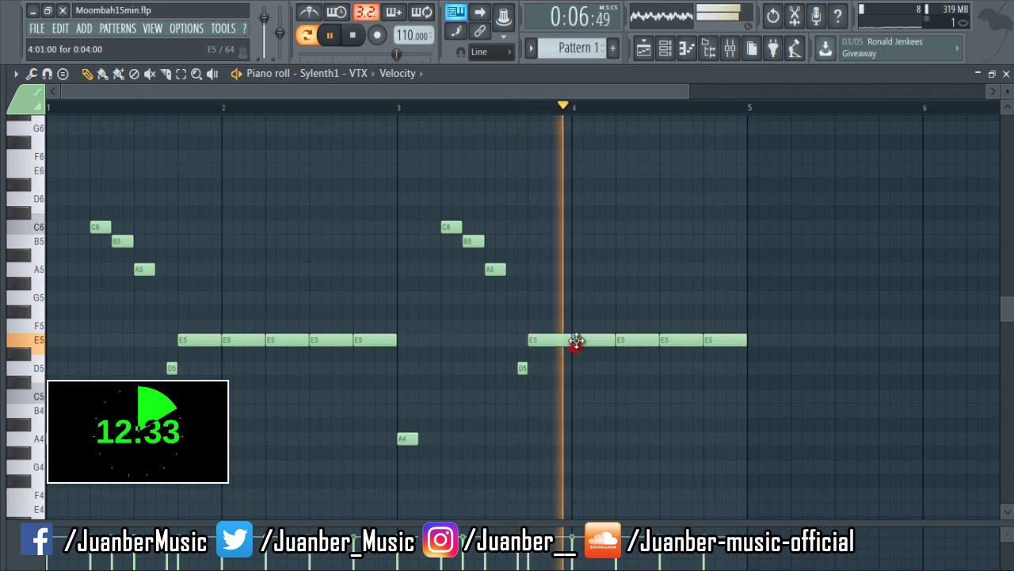
pyautogui.press('space')
pyautogui.moveTo(576, 341); pyautogui.dragTo(600, 367)
pyautogui.click(501, 112)
pyautogui.press('space')
pyautogui.press('space')
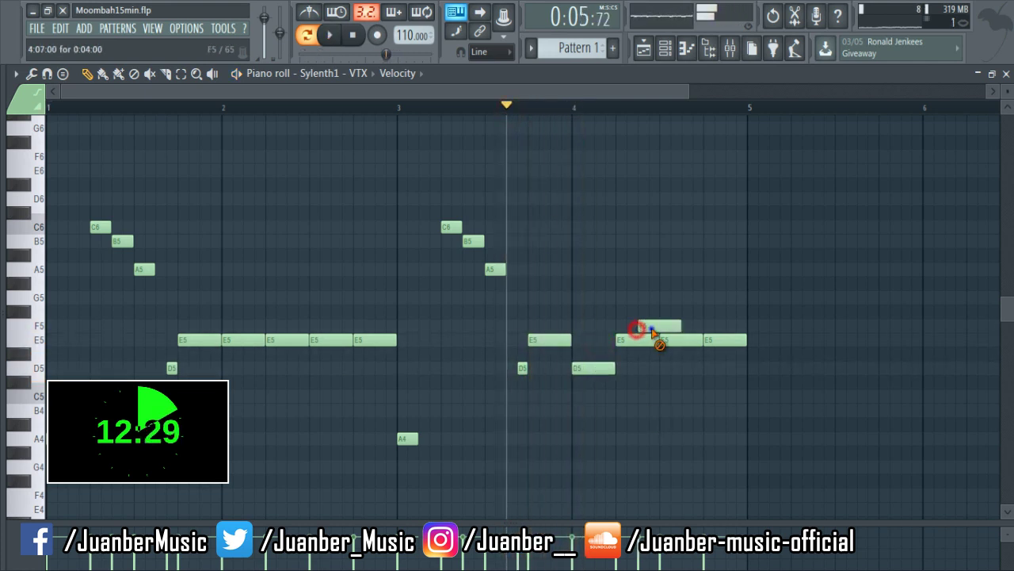
pyautogui.press('space')
pyautogui.moveTo(671, 341); pyautogui.dragTo(673, 410)
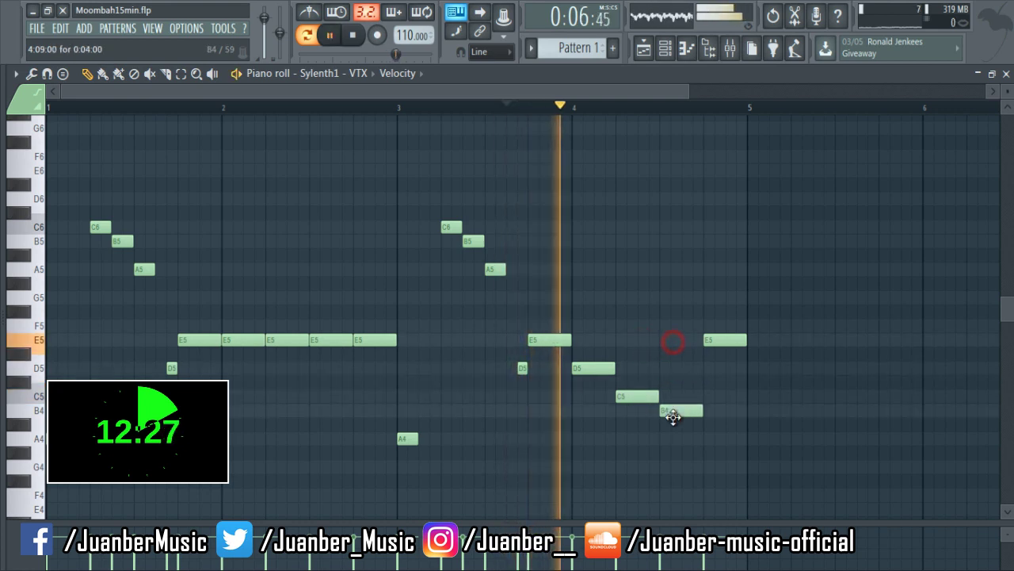
pyautogui.rightClick(735, 341)
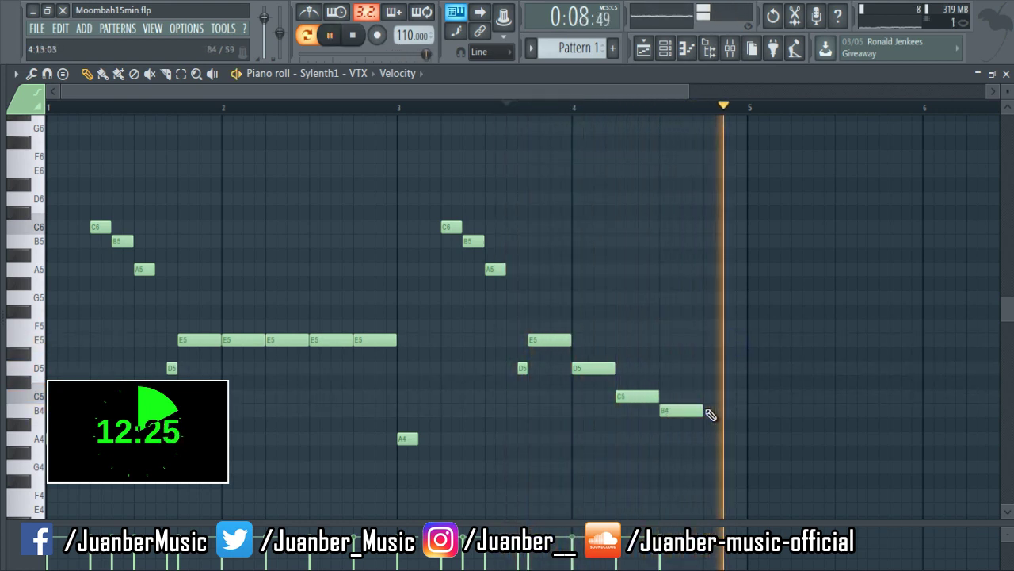
# - Try a G4 note on the last beat of bar 4 during playback
pyautogui.press('space')
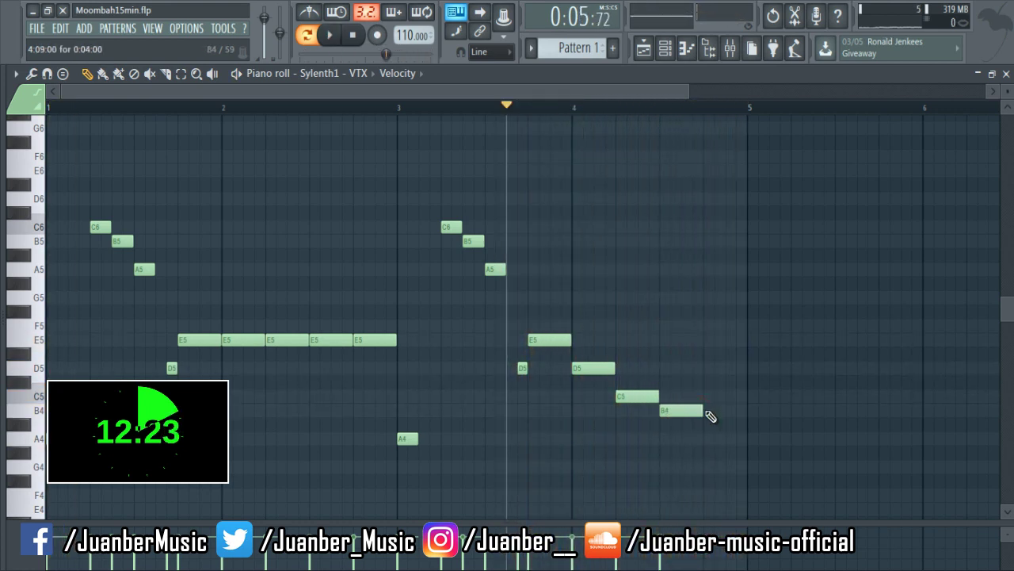
pyautogui.press('space')
pyautogui.click(711, 468)
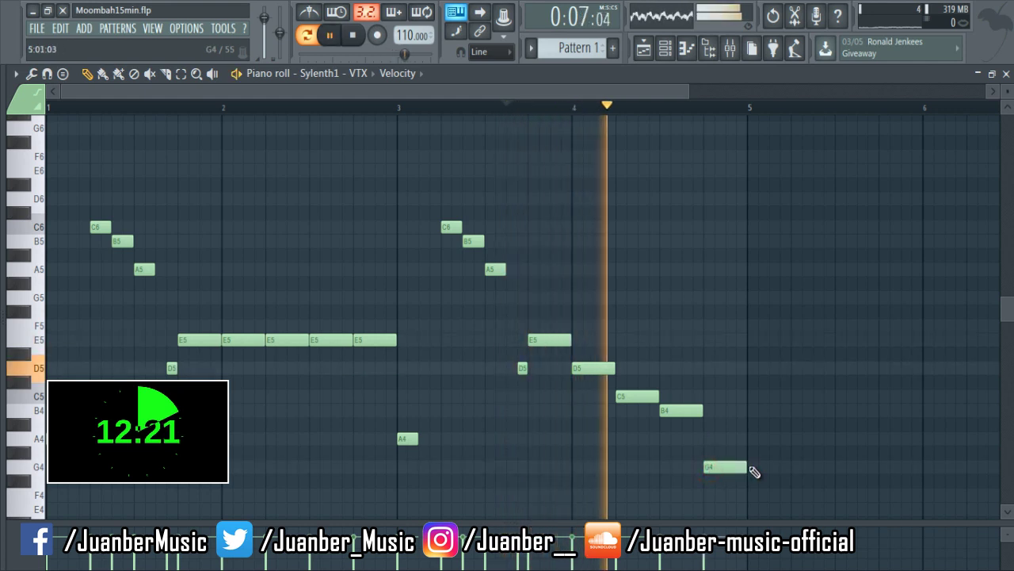
pyautogui.rightClick(743, 469)
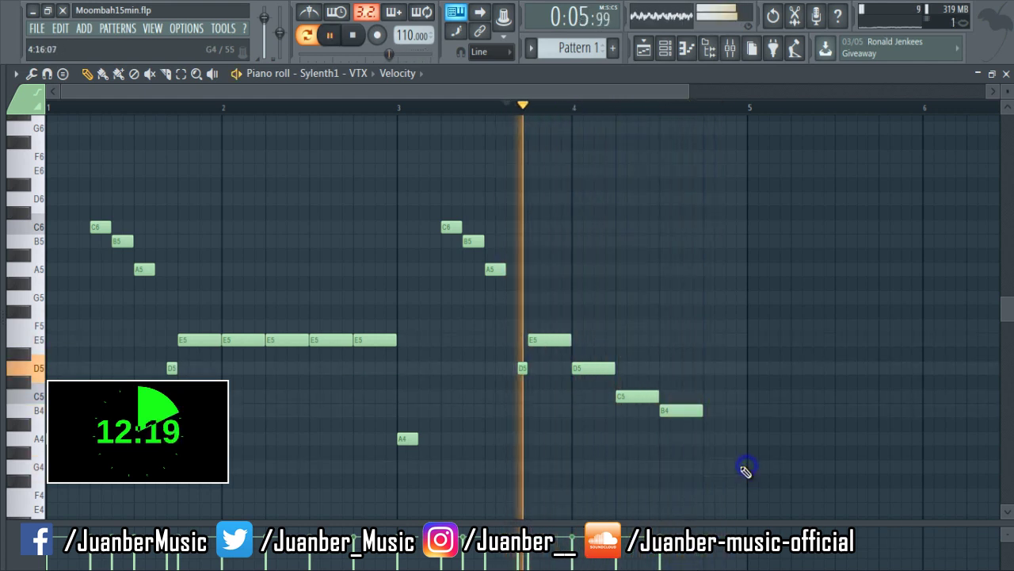
# - Place an E5 on beat 1 of bar 4 and shift the D5, C5 and B4 notes one beat later
pyautogui.click(574, 338)
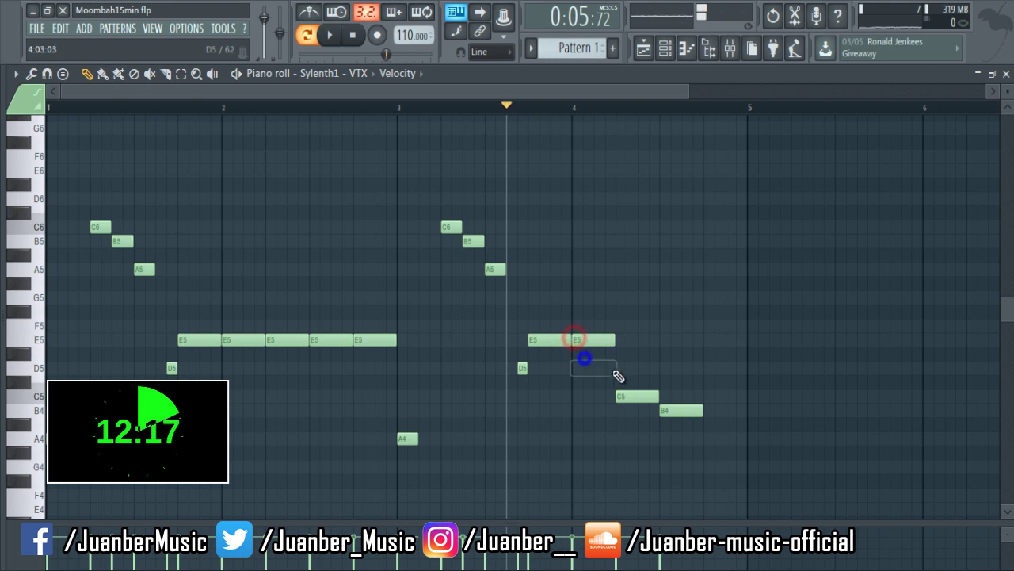
pyautogui.click(615, 368)
pyautogui.rightClick(632, 395)
pyautogui.click(663, 395)
pyautogui.rightClick(686, 412)
pyautogui.click(699, 410)
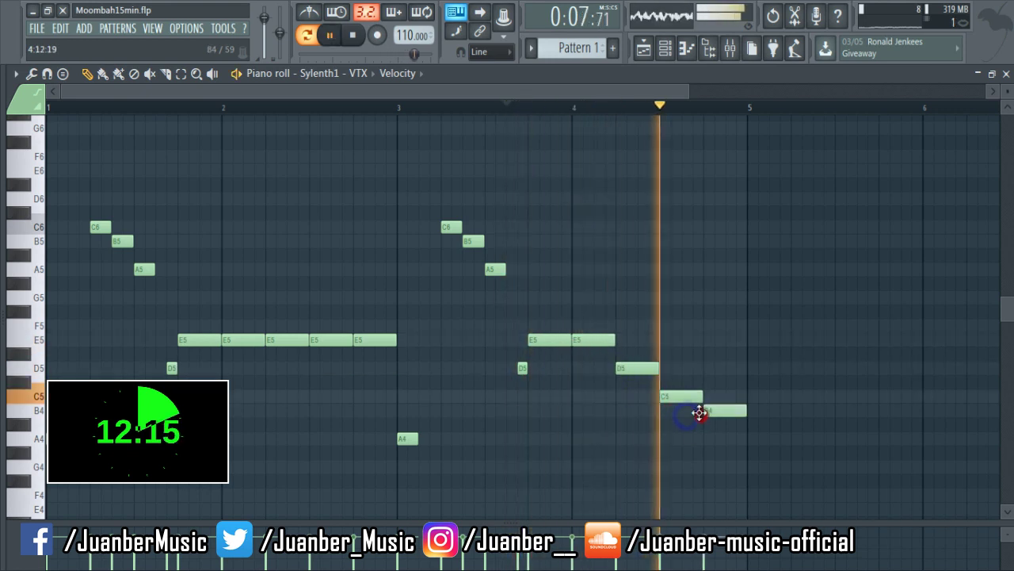
# - Place Pattern 1 at the start of Track 1 in the playlist and save the project
pyautogui.click(152, 29)
pyautogui.click(165, 52)
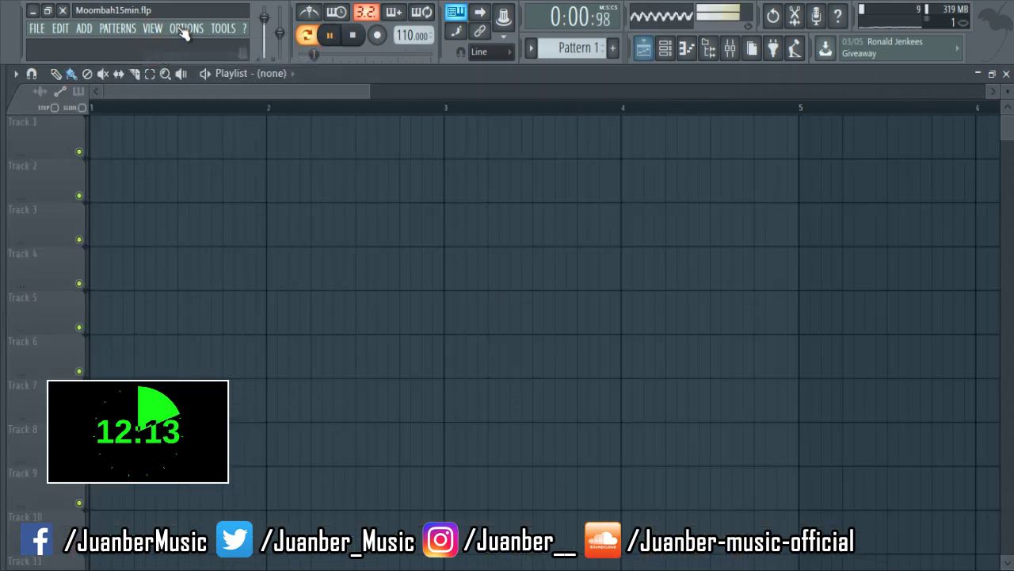
pyautogui.hotkey('ctrl', 's')
pyautogui.moveTo(366, 92); pyautogui.dragTo(696, 92)
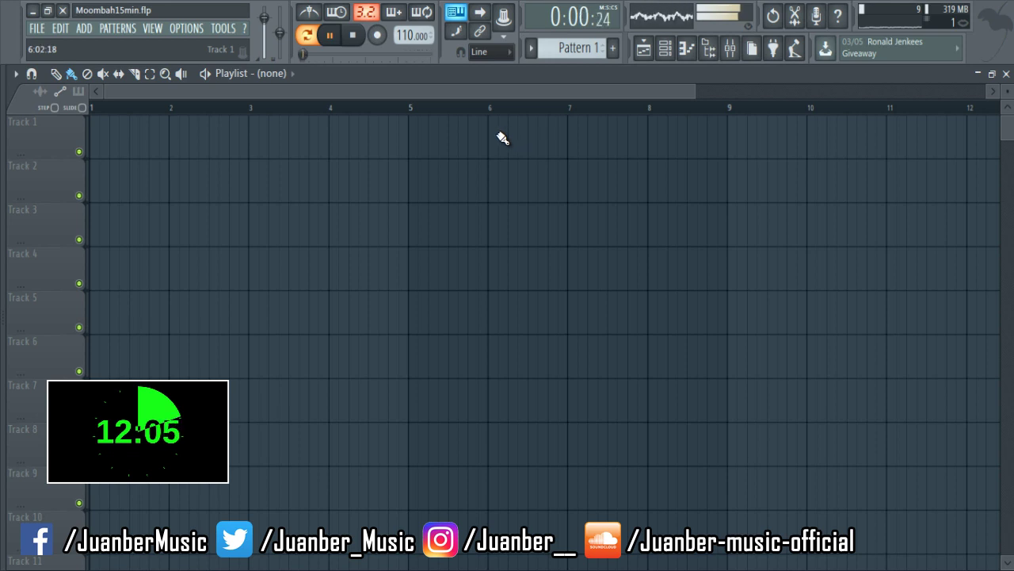
pyautogui.moveTo(375, 144); pyautogui.dragTo(78, 262)
pyautogui.moveTo(198, 236); pyautogui.dragTo(169, 143)
pyautogui.hotkey('ctrl', 's')
# - Widen the sample browser and collapse its open folders
pyautogui.moveTo(3, 214); pyautogui.dragTo(143, 299)
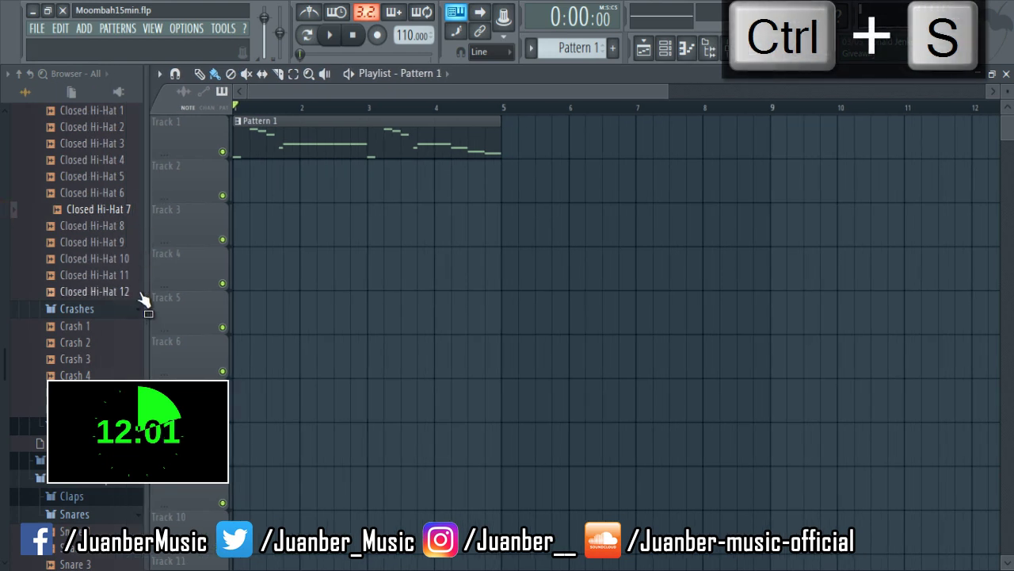
pyautogui.rightClick(146, 290)
pyautogui.click(19, 74)
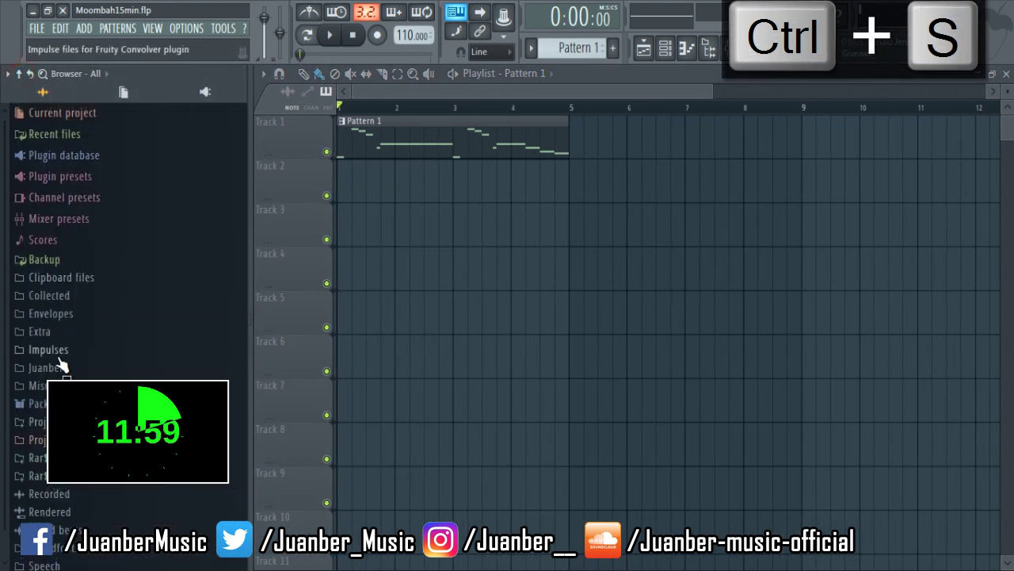
# - Look through the sample libraries in the Packs folder for drum sounds
pyautogui.click(35, 402)
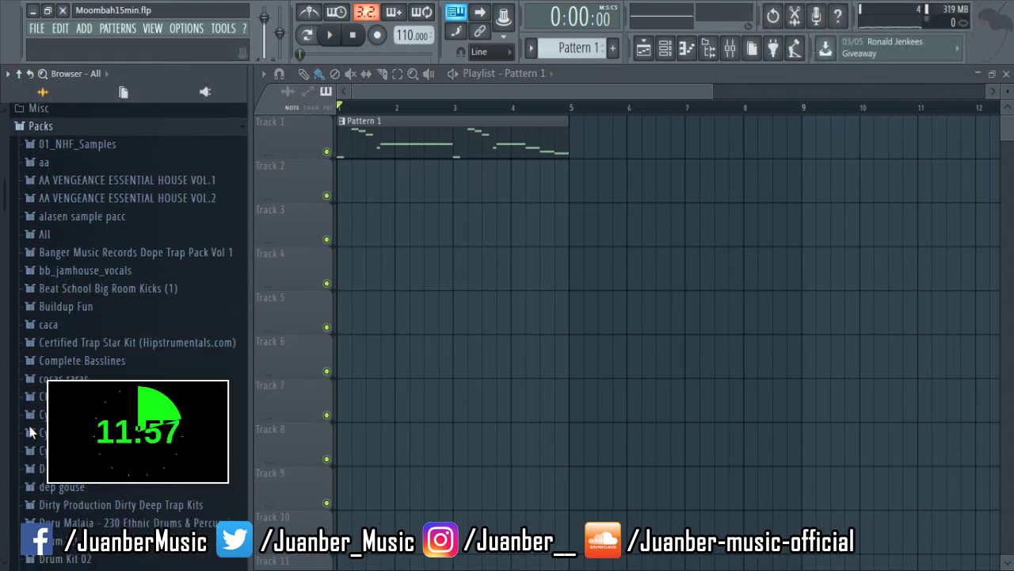
pyautogui.scroll(-6, 230, 394)
pyautogui.click(254, 379)
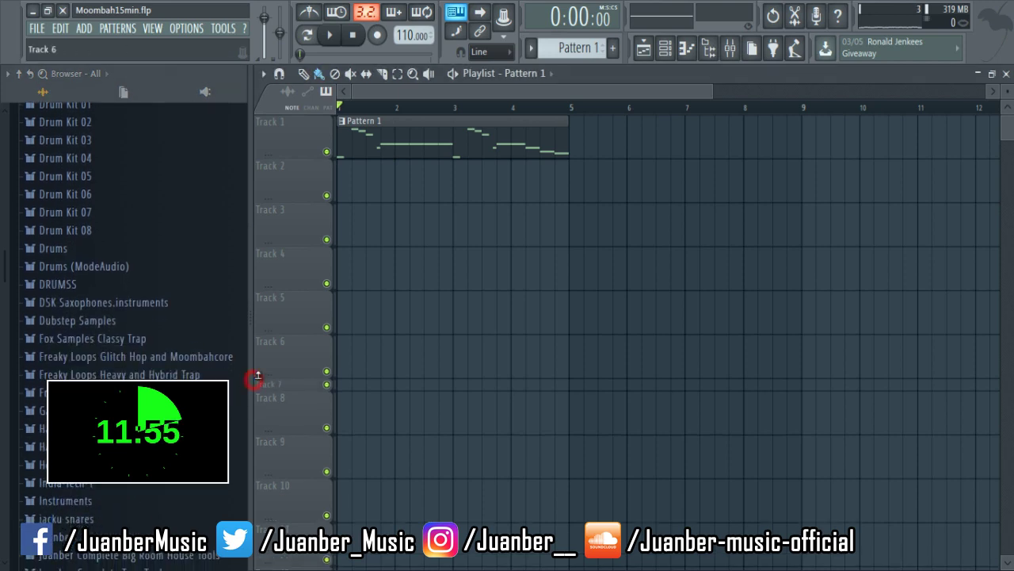
pyautogui.rightClick(266, 380)
pyautogui.rightClick(251, 379)
pyautogui.scroll(10, 233, 367)
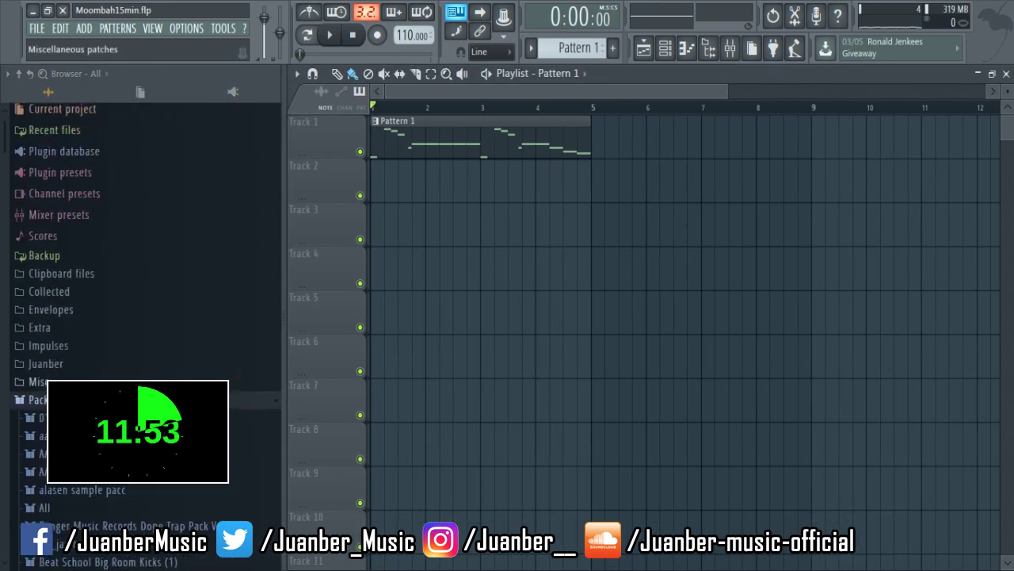
pyautogui.scroll(-2, 214, 389)
pyautogui.scroll(-2, 182, 396)
pyautogui.press('space')
pyautogui.scroll(2, 126, 393)
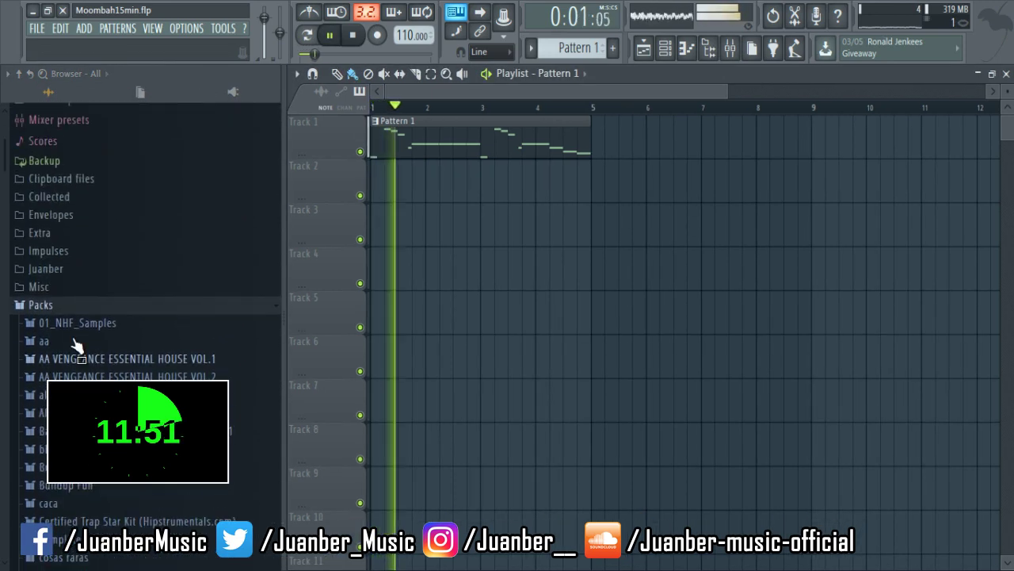
# - Open the Moombahton kicks folder inside Complete Moombahton Tools in the sample browser
pyautogui.click(46, 272)
pyautogui.click(56, 305)
pyautogui.press('space')
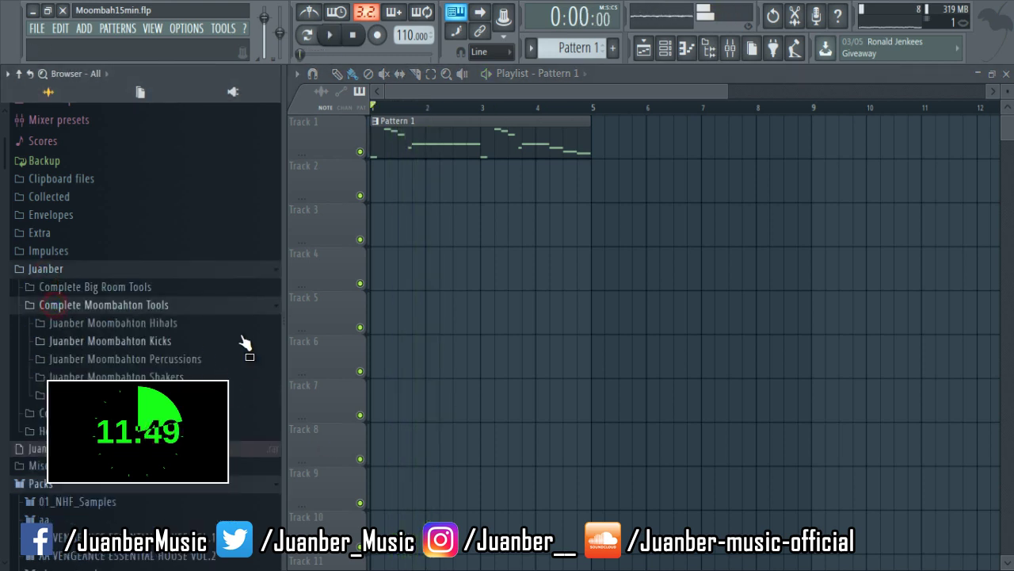
pyautogui.moveTo(292, 325); pyautogui.dragTo(301, 325)
pyautogui.scroll(-2, 159, 295)
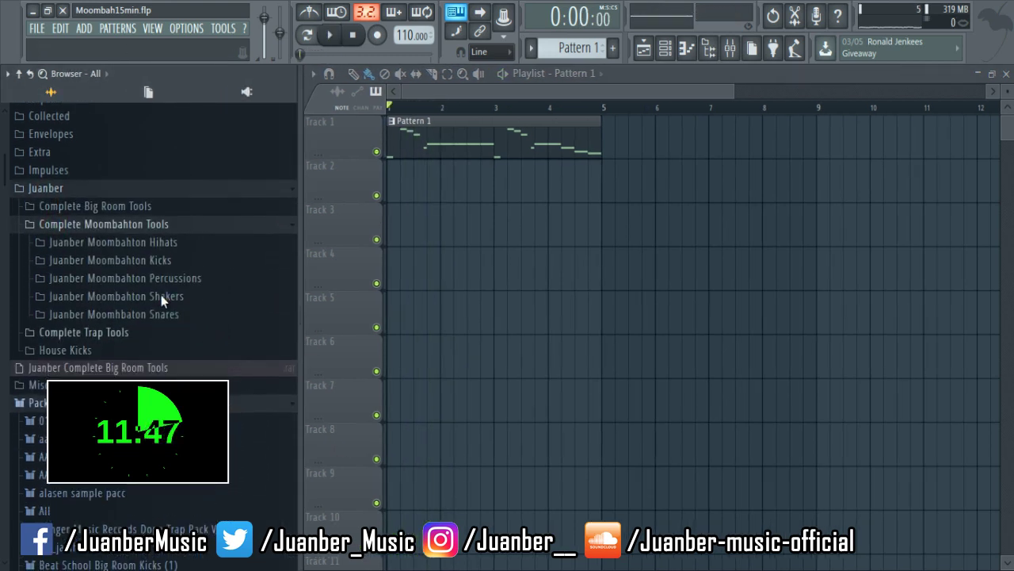
pyautogui.click(131, 224)
pyautogui.click(135, 225)
pyautogui.click(134, 242)
# - Preview Moombahton Kicks 2, 3 and 4
pyautogui.click(125, 275)
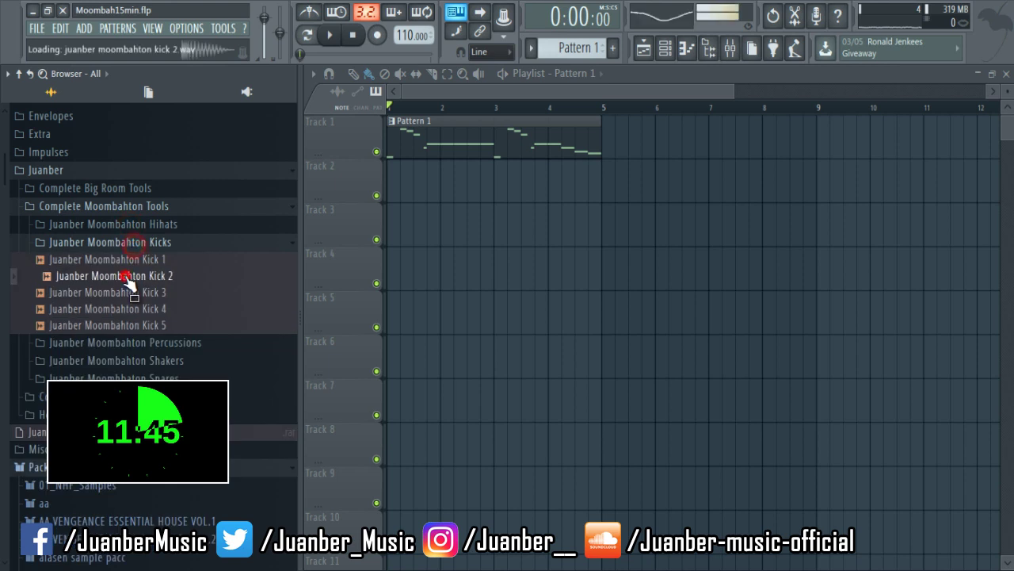
pyautogui.click(119, 293)
pyautogui.moveTo(380, 190); pyautogui.dragTo(143, 317)
pyautogui.click(137, 309)
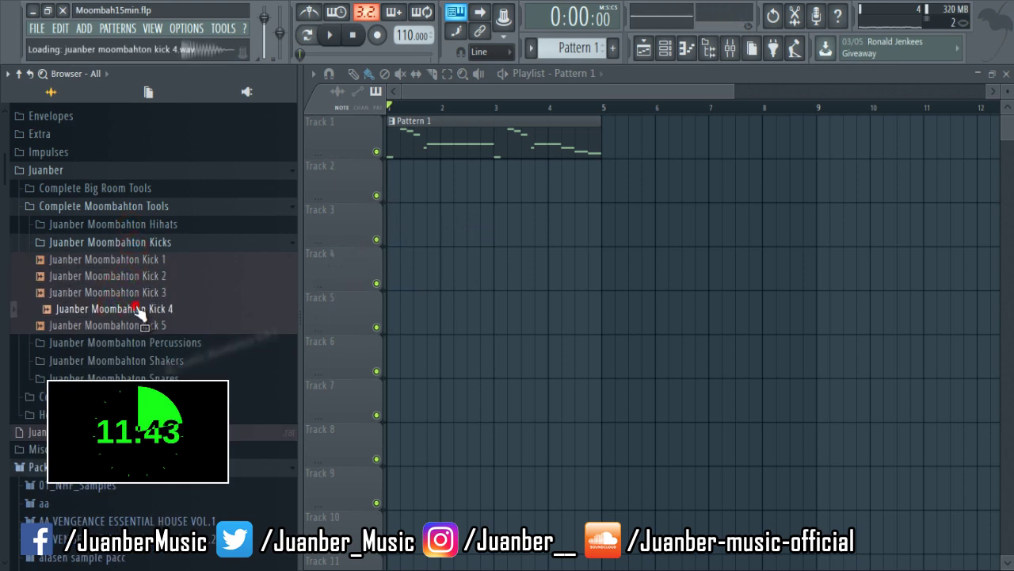
# - Try Moombahton Kick 4 on Track 2 below the melody pattern
pyautogui.press('space')
pyautogui.press('space')
pyautogui.press('space')
pyautogui.moveTo(404, 192)
pyautogui.mouseDown()
pyautogui.moveTo(527, 192)
pyautogui.moveTo(594, 179)
pyautogui.mouseUp()
pyautogui.rightClick(595, 179)
pyautogui.rightClick(447, 196)
pyautogui.press('space')
# - Place Moombahton Kick 1 on every beat of Track 2 across the four bars under the melody
pyautogui.click(151, 262)
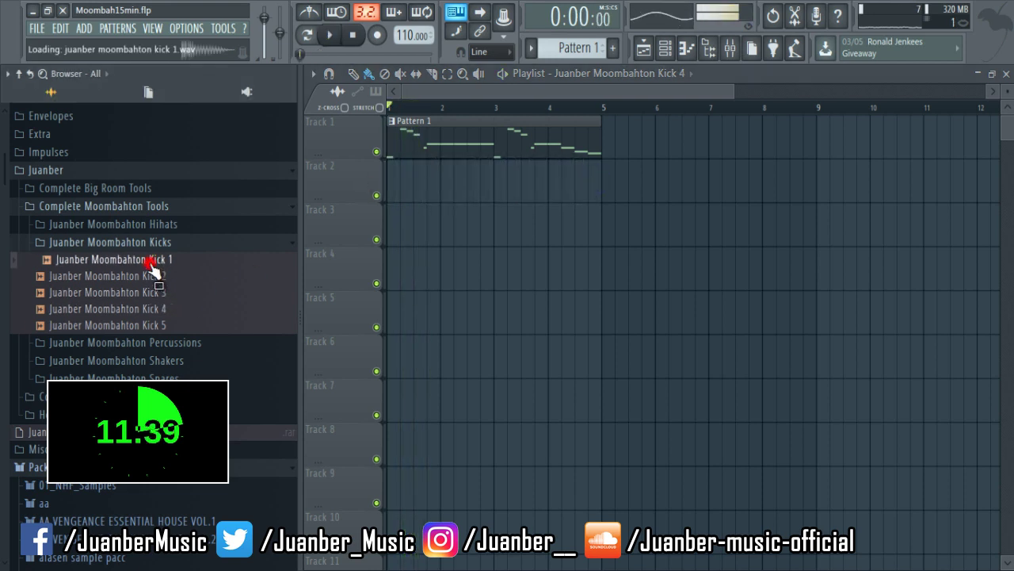
pyautogui.moveTo(394, 181); pyautogui.dragTo(392, 179)
pyautogui.press('space')
pyautogui.press('space')
pyautogui.moveTo(409, 187); pyautogui.dragTo(593, 176)
# - Add a fade-out to the Moombahton Kick 1 sample and route it to mixer track 2
pyautogui.doubleClick(593, 175)
pyautogui.moveTo(630, 423)
pyautogui.mouseDown()
pyautogui.moveTo(644, 411)
pyautogui.moveTo(653, 370)
pyautogui.mouseUp()
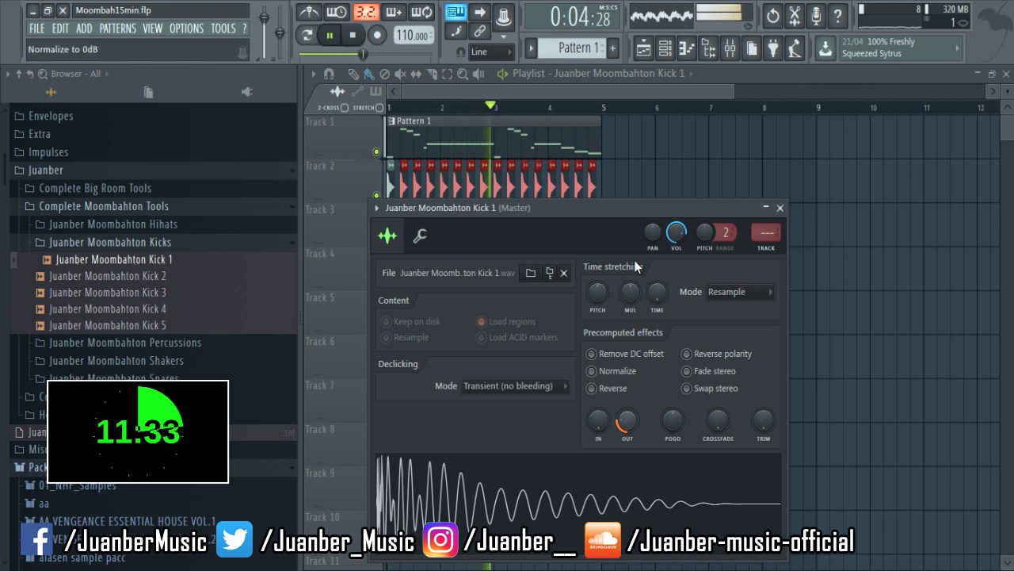
pyautogui.moveTo(766, 232); pyautogui.dragTo(765, 236)
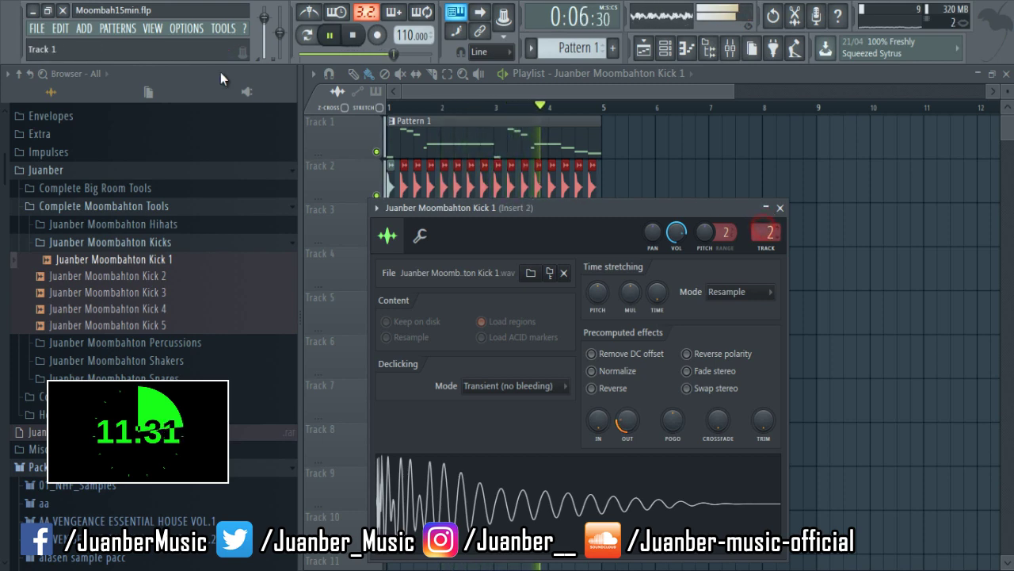
# - Lower the mixer volume of the lead on Insert 1 and the kick on Insert 2, and save the project
pyautogui.click(154, 28)
pyautogui.click(173, 101)
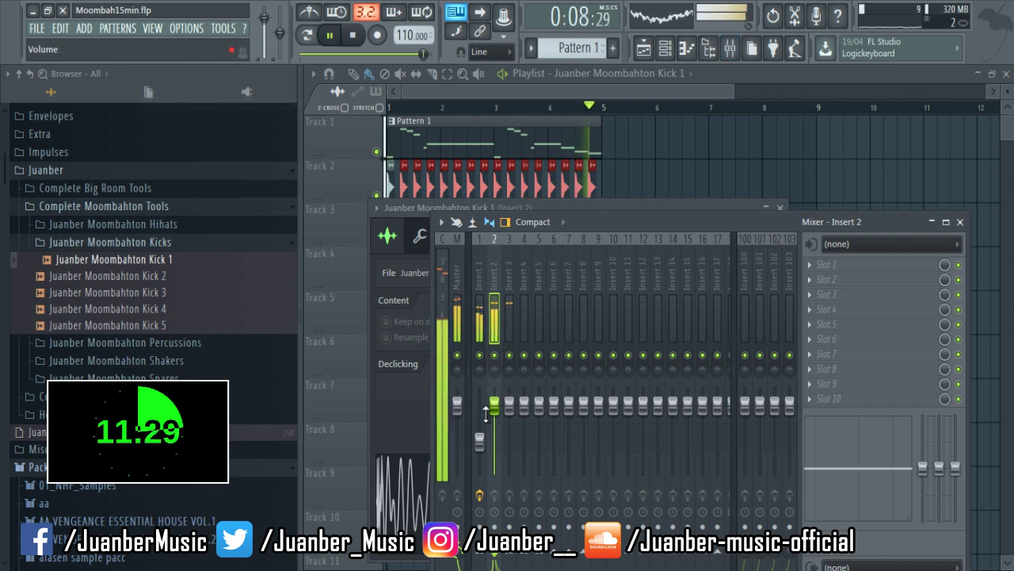
pyautogui.moveTo(479, 406); pyautogui.dragTo(482, 460)
pyautogui.moveTo(495, 408); pyautogui.dragTo(494, 458)
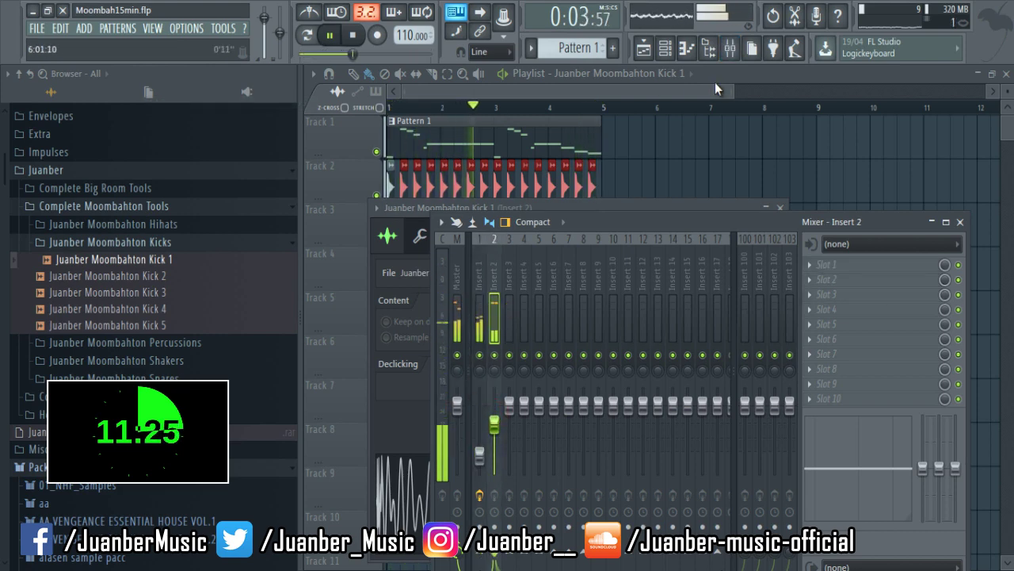
pyautogui.hotkey('ctrl', 's')
# - Preview the samples in the Moombahton Snares folder
pyautogui.moveTo(732, 86); pyautogui.dragTo(577, 88)
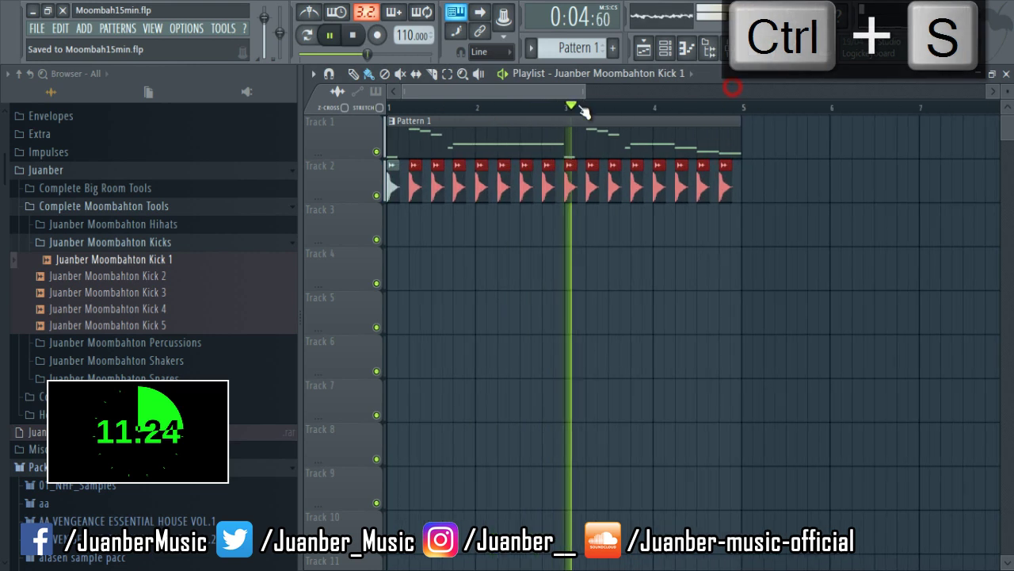
pyautogui.click(169, 377)
pyautogui.press('space')
pyautogui.click(168, 412)
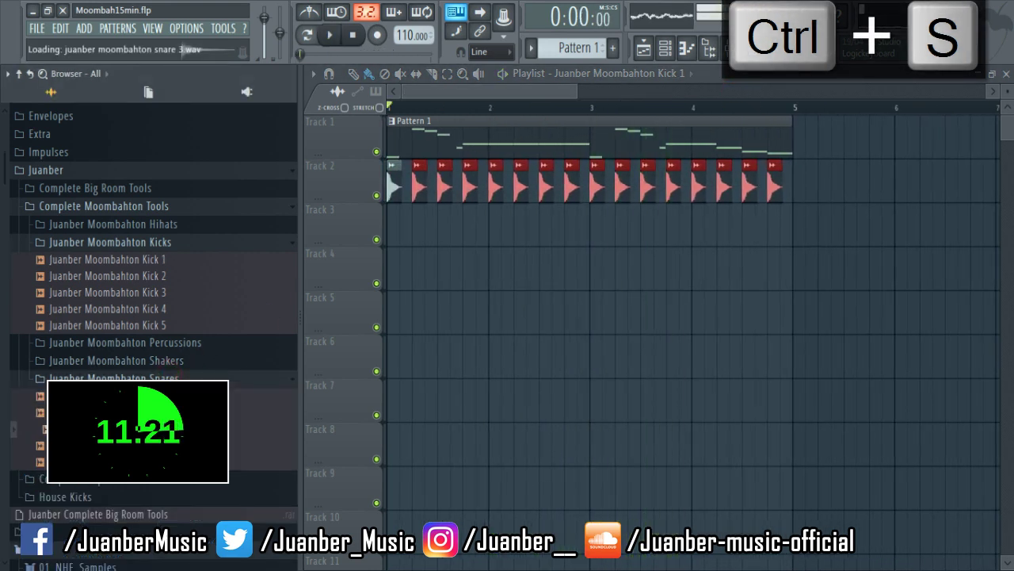
pyautogui.click(179, 463)
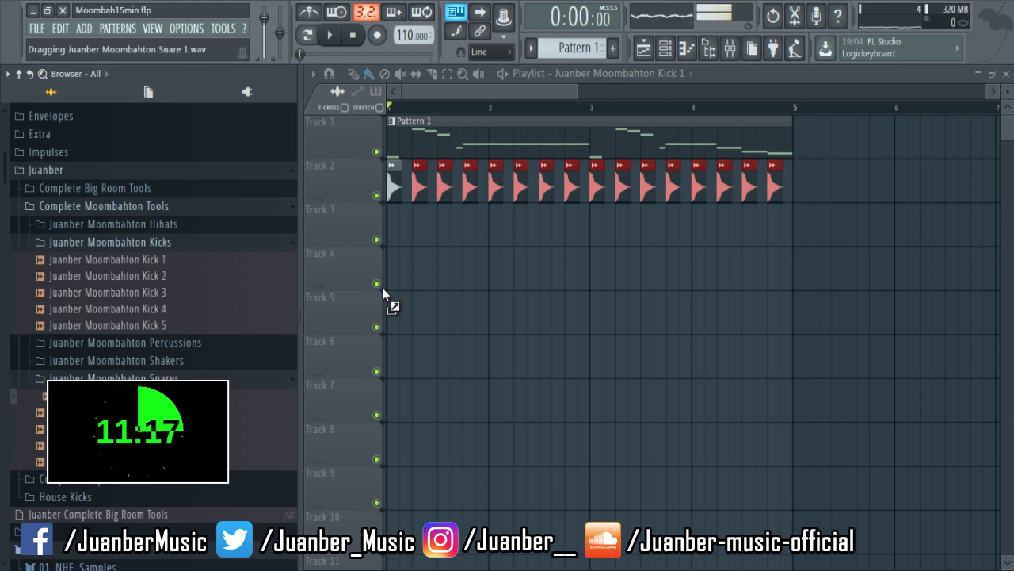
# - Place Moombahton Snare 1 on Track 3 at the fourth step of bar 1, checking its timing during playback
pyautogui.moveTo(382, 287); pyautogui.dragTo(404, 227)
pyautogui.press('space')
pyautogui.press('space')
pyautogui.moveTo(577, 90); pyautogui.dragTo(526, 90)
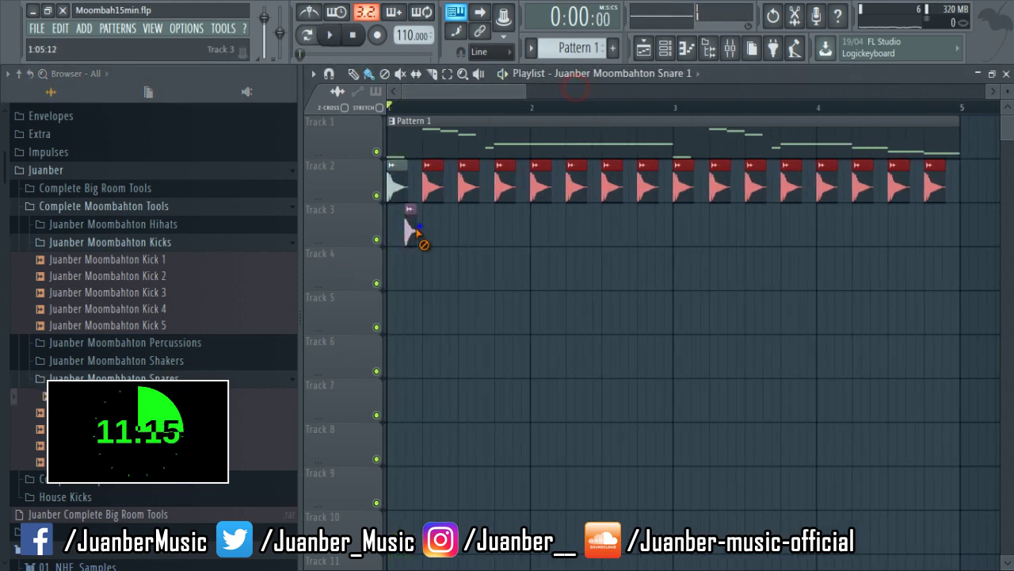
pyautogui.rightClick(416, 228)
pyautogui.press('space')
pyautogui.press('space')
pyautogui.click(416, 228)
pyautogui.press('space')
# - Give the Moombahton Snare 1 sample a fade-out of about 47%
pyautogui.doubleClick(417, 228)
pyautogui.press('space')
pyautogui.moveTo(648, 453); pyautogui.dragTo(649, 357)
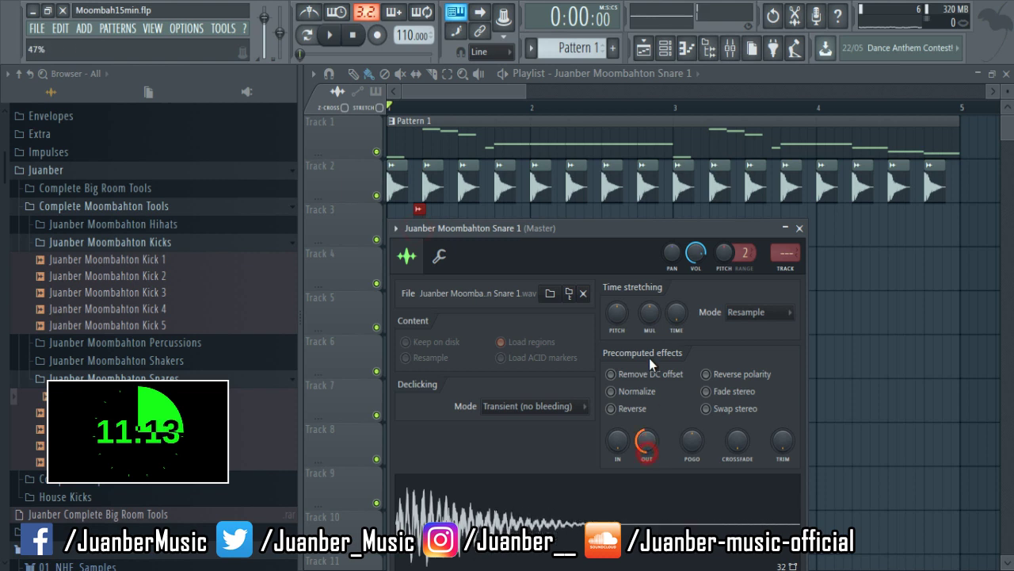
pyautogui.rightClick(443, 210)
# - Complete the Track 3 snare rhythm in bars 1 and 2, with hits on steps 4, 7, 12 and 15
pyautogui.click(353, 74)
pyautogui.press('space')
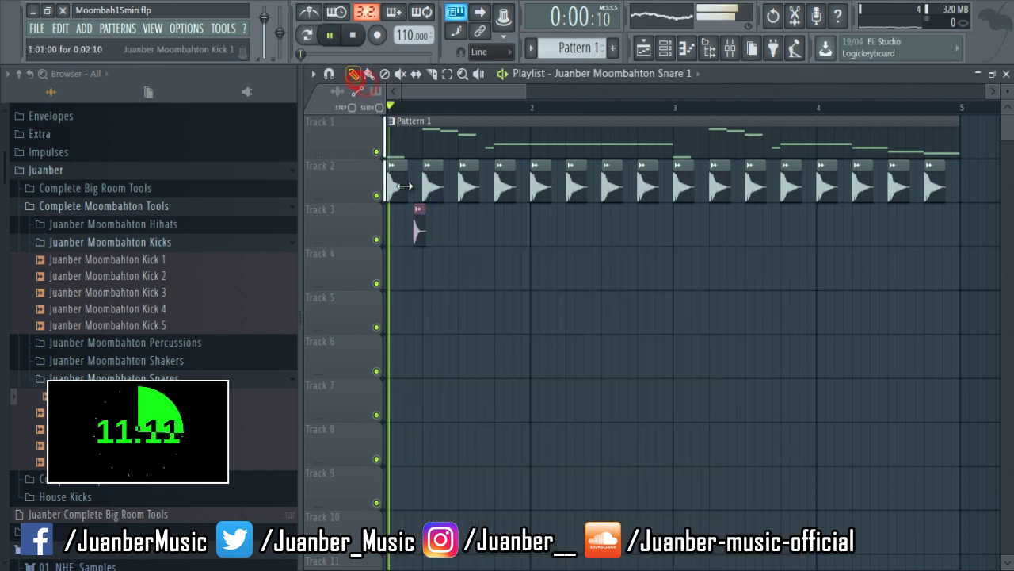
pyautogui.click(445, 238)
pyautogui.click(487, 243)
pyautogui.click(515, 233)
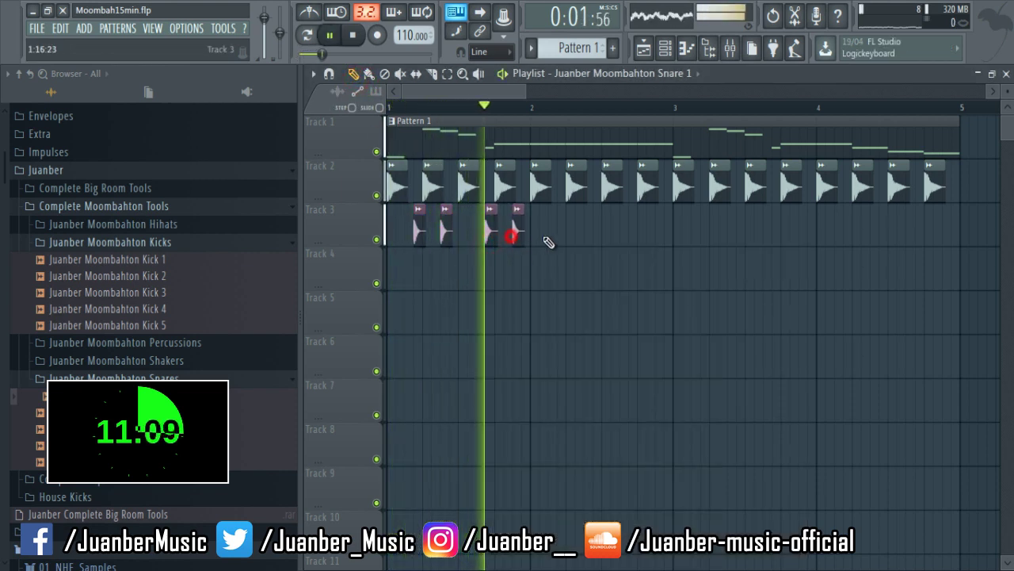
pyautogui.click(561, 231)
pyautogui.click(587, 231)
pyautogui.click(632, 229)
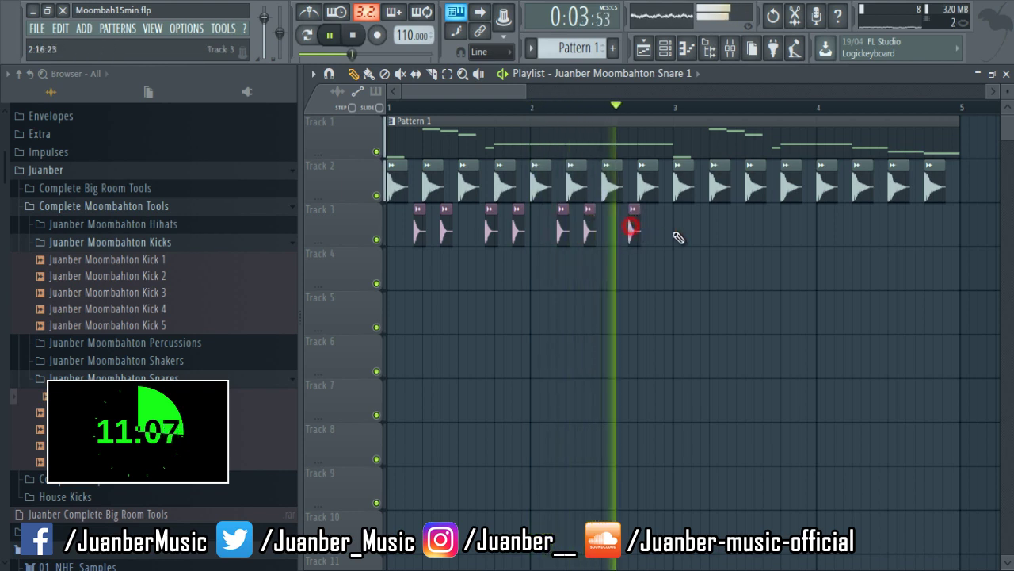
pyautogui.click(659, 231)
# - Repeat the snare hits on steps 4, 7, 12 and 15 through bars 3 and 4 of Track 3
pyautogui.click(702, 232)
pyautogui.click(729, 229)
pyautogui.click(773, 230)
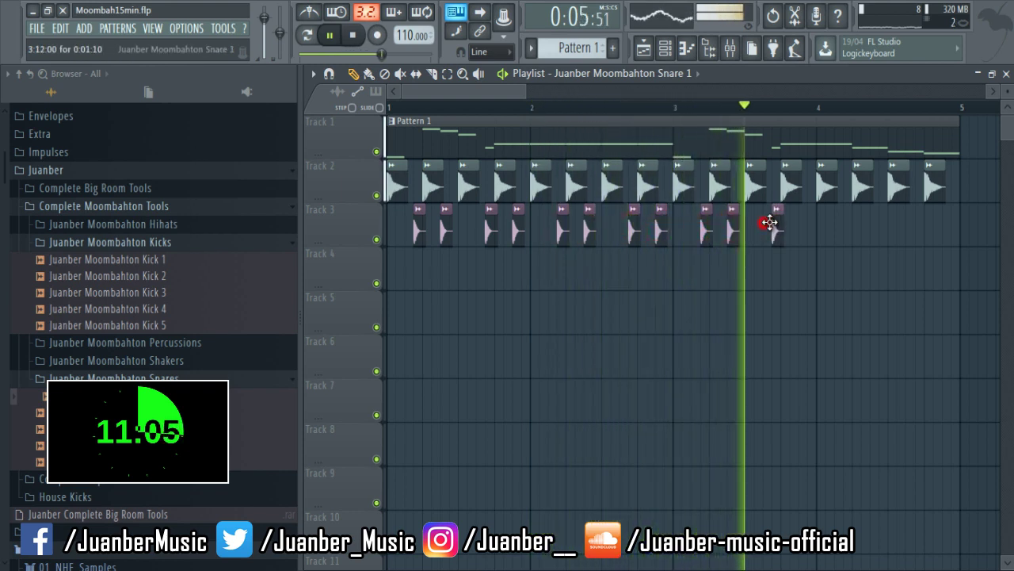
pyautogui.click(803, 229)
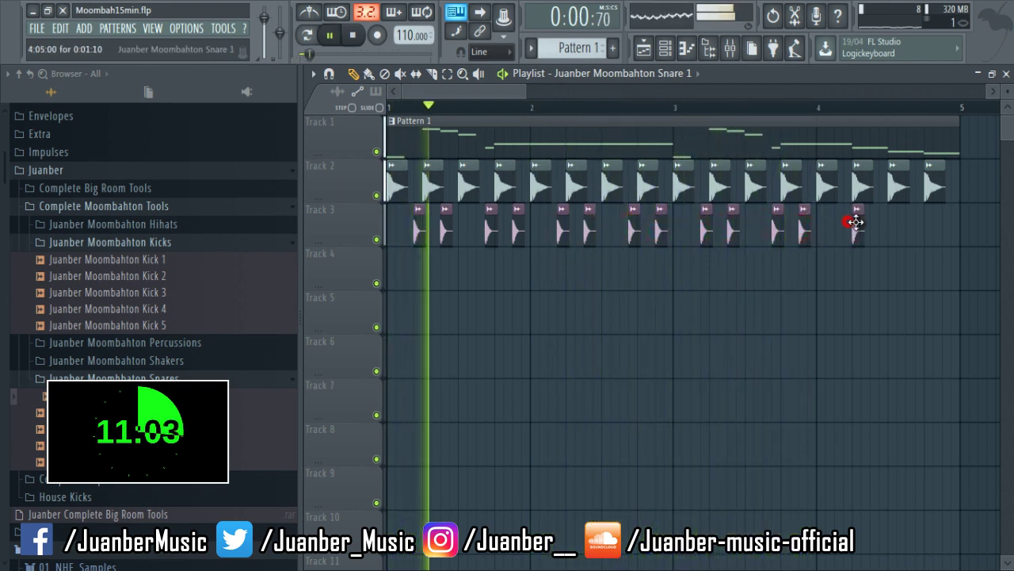
pyautogui.click(846, 228)
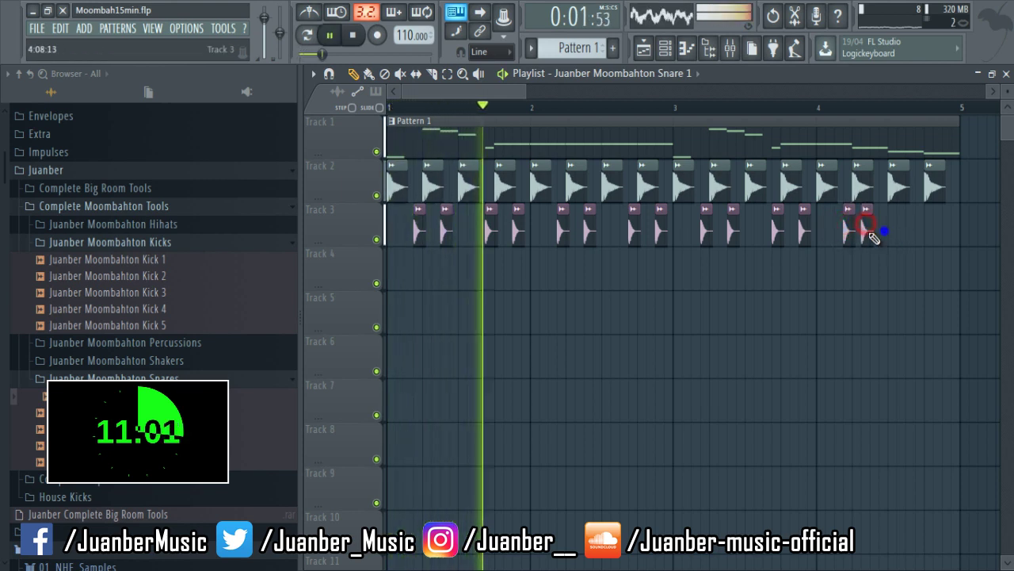
pyautogui.click(872, 229)
pyautogui.click(916, 229)
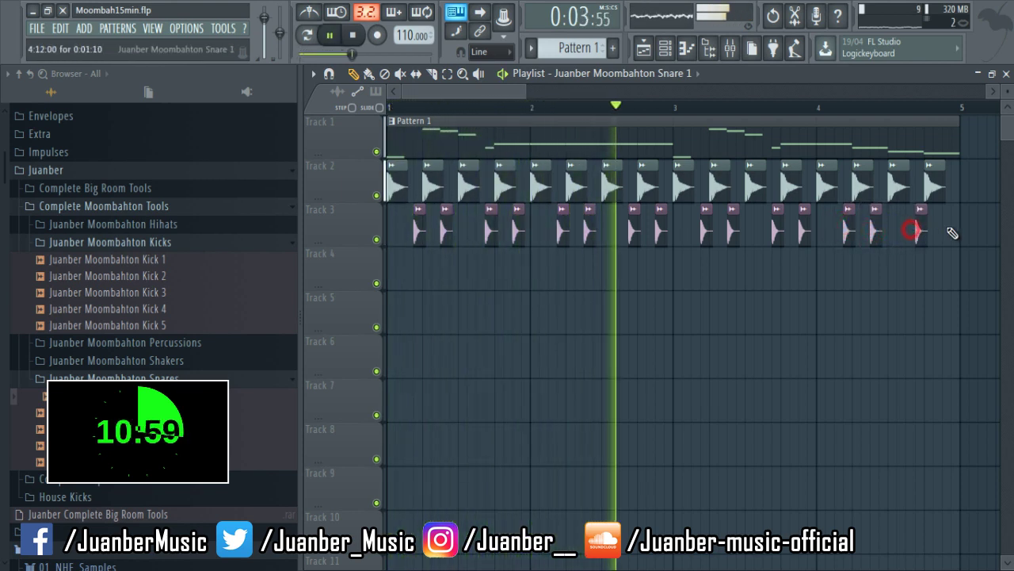
pyautogui.click(943, 222)
# - Bypass Sausage Fattener on the lead's mixer track, Insert 1, and set its fader to -15.3 dB
pyautogui.doubleClick(879, 148)
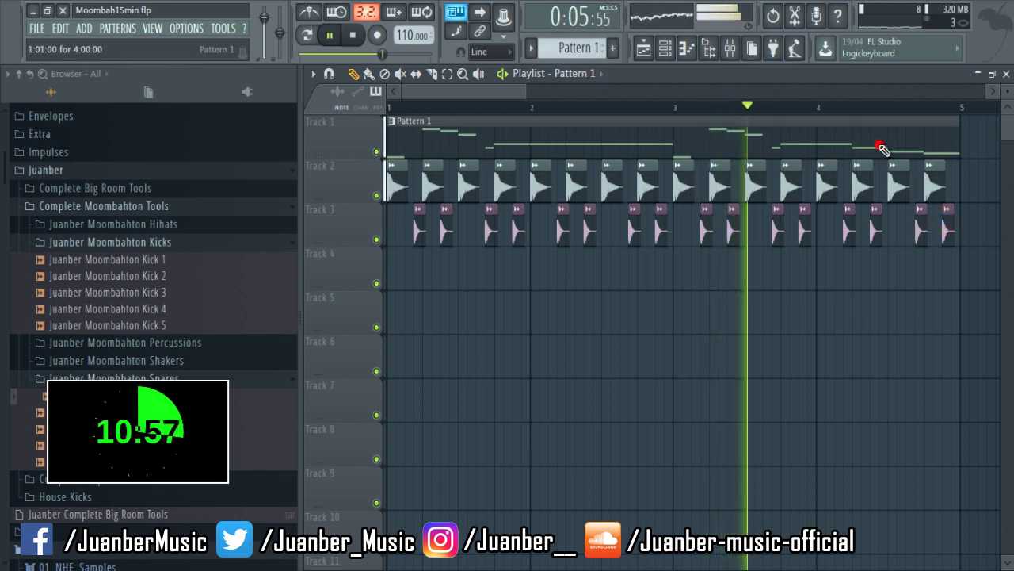
pyautogui.click(153, 29)
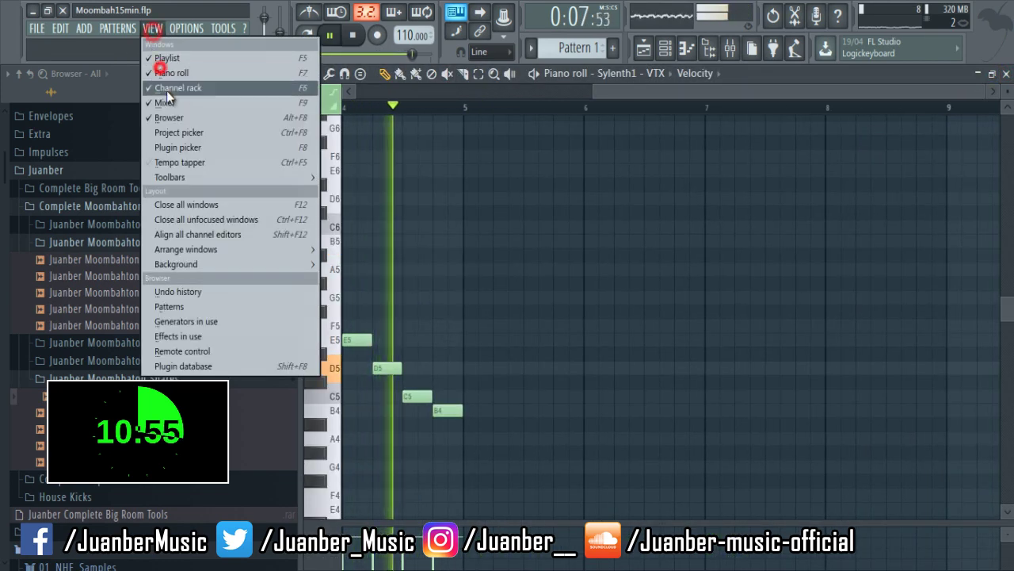
pyautogui.click(166, 91)
pyautogui.click(479, 284)
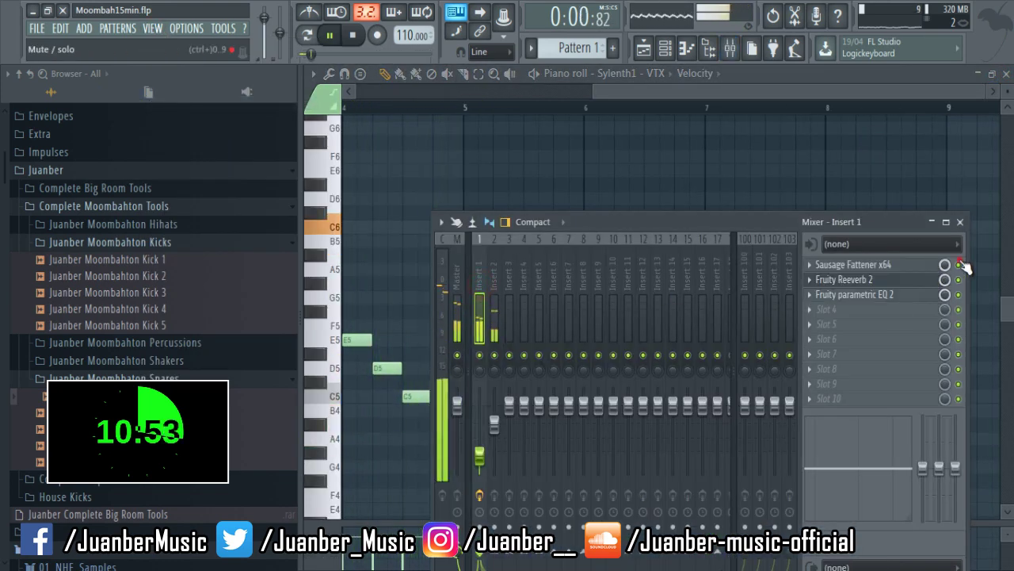
pyautogui.click(957, 264)
pyautogui.click(479, 446)
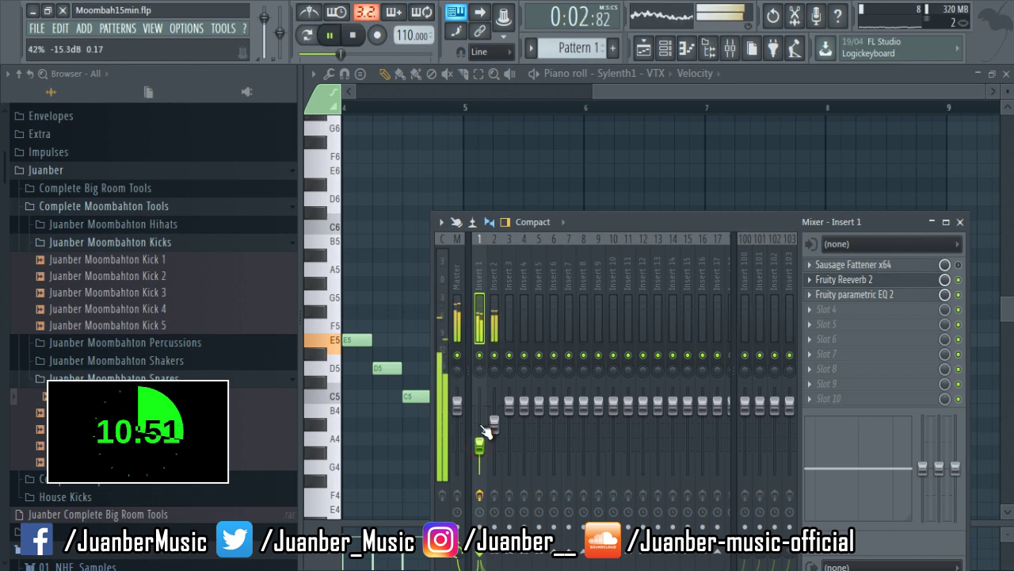
# - Insert a Morphine synth channel above the Sylenth1 channel in the channel rack
pyautogui.click(1006, 72)
pyautogui.click(846, 181)
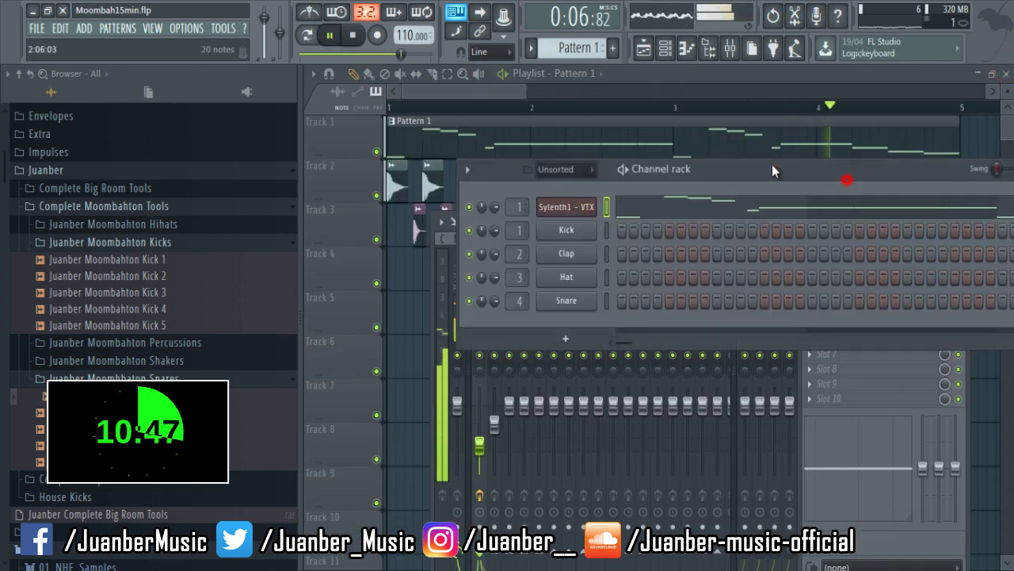
pyautogui.moveTo(682, 202); pyautogui.dragTo(674, 222)
pyautogui.rightClick(404, 238)
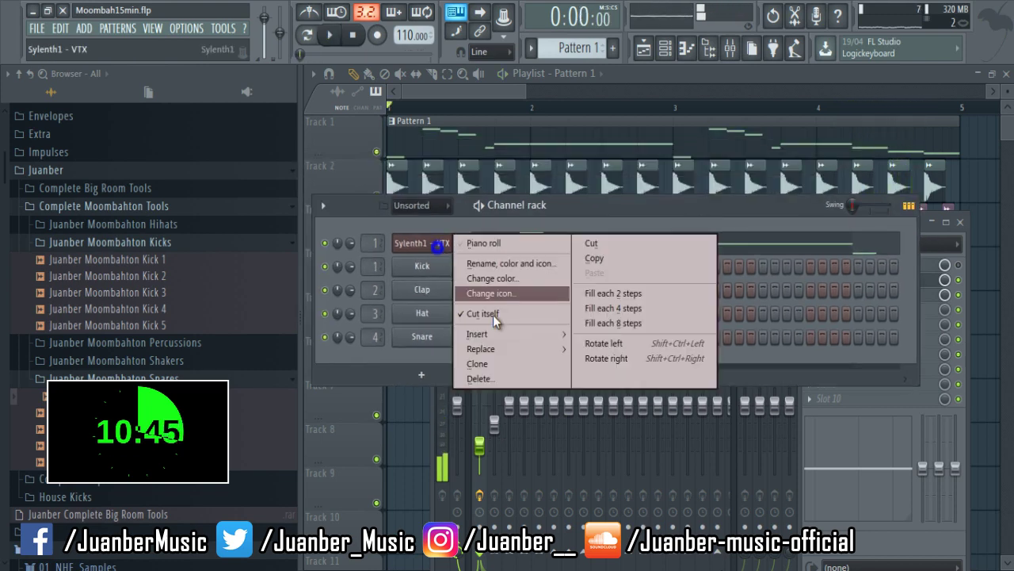
pyautogui.moveTo(498, 330)
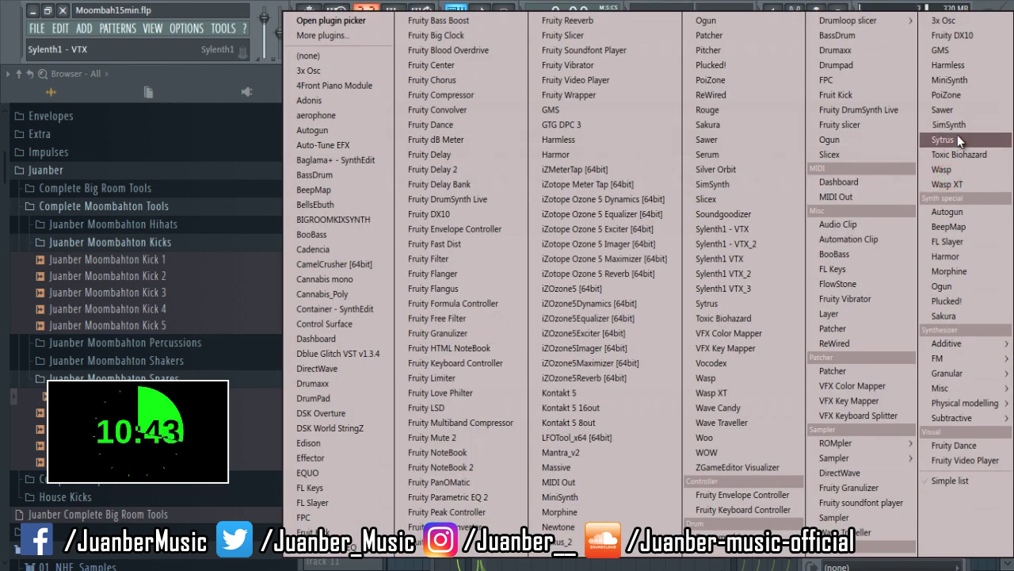
pyautogui.click(943, 271)
pyautogui.click(555, 229)
# - Copy the melody notes from the Sylenth1 channel and paste them into the Morphine channel
pyautogui.rightClick(439, 267)
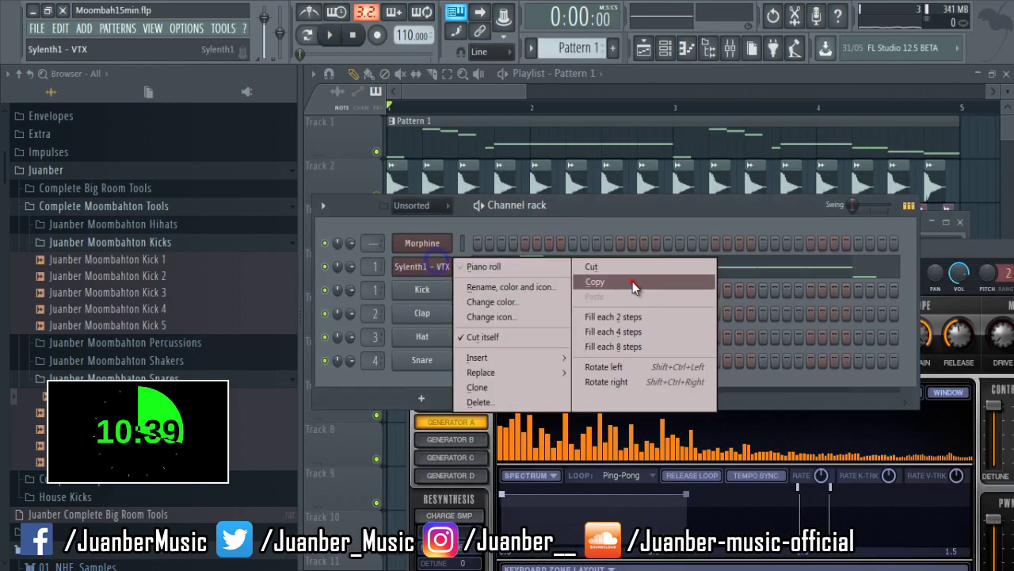
pyautogui.click(633, 281)
pyautogui.rightClick(440, 244)
pyautogui.click(596, 275)
# - Open Morphine's preset library at the Leads bank and audition presets such as LED Organic MC
pyautogui.click(441, 245)
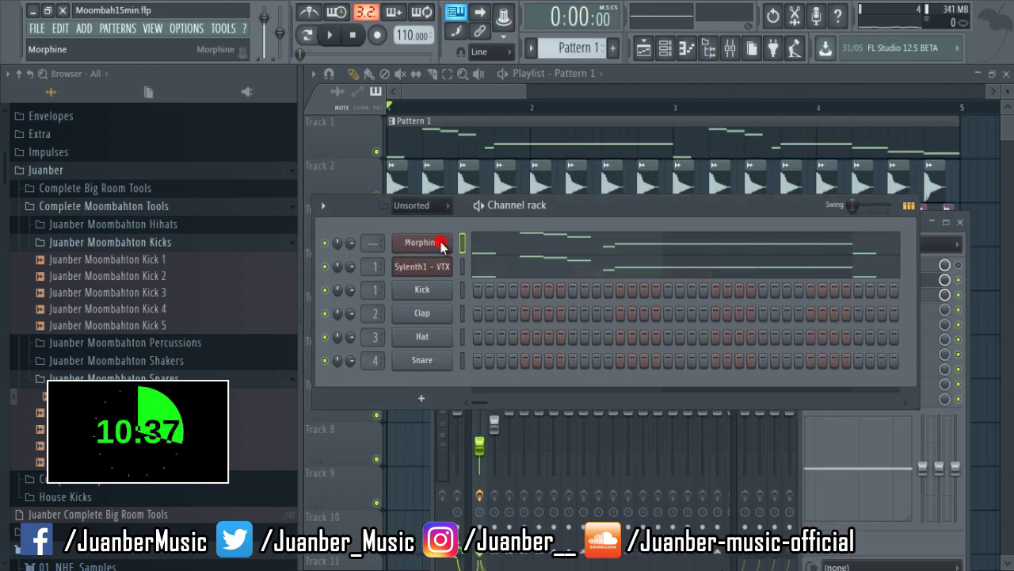
pyautogui.click(441, 245)
pyautogui.click(440, 213)
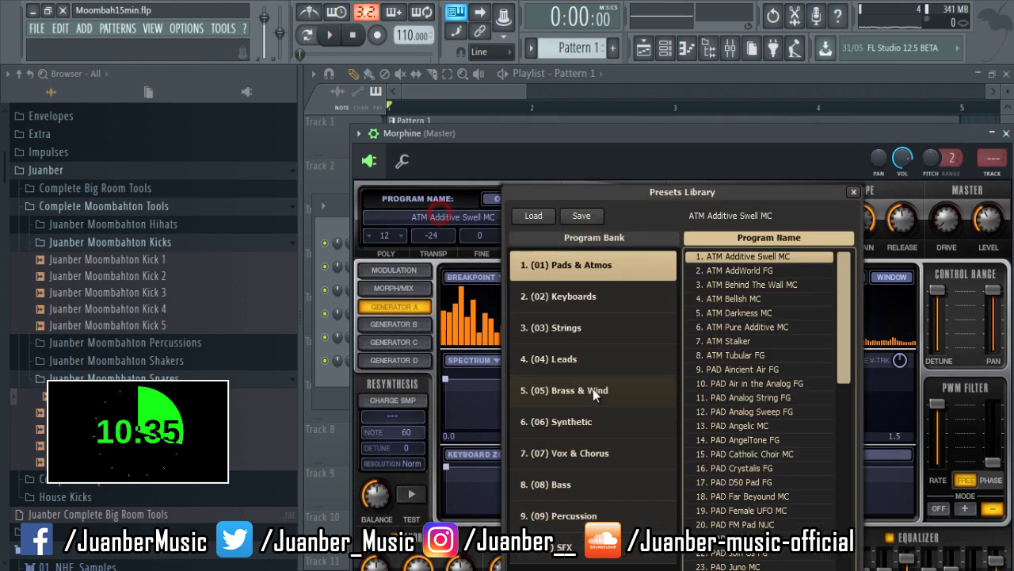
pyautogui.click(547, 358)
pyautogui.scroll(-4, 796, 388)
pyautogui.click(788, 403)
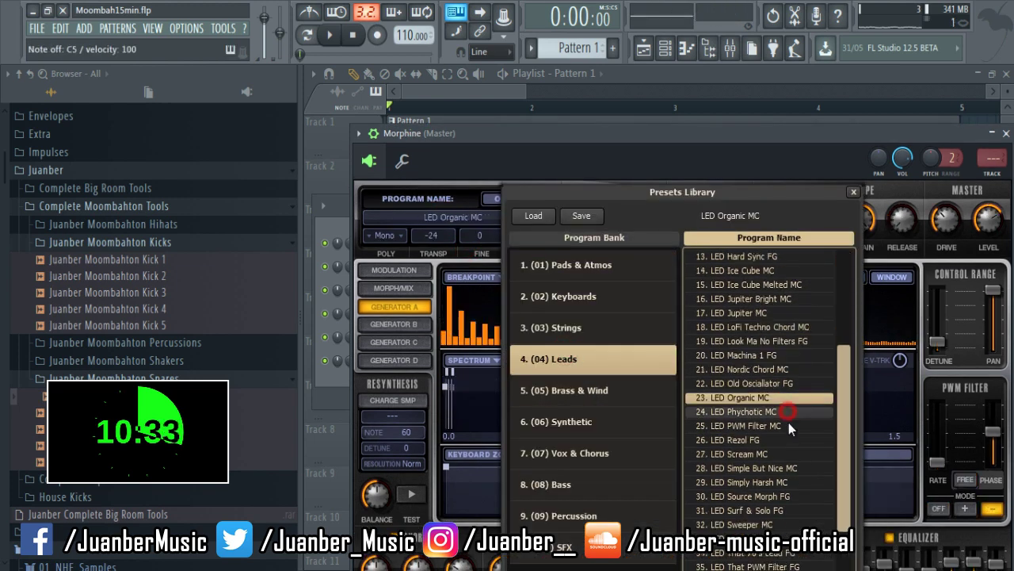
pyautogui.scroll(-4, 788, 428)
pyautogui.click(785, 453)
pyautogui.scroll(-3, 783, 452)
pyautogui.click(783, 468)
# - Try the LED Synthish FG, LED Sweeper MC and LED Surf & Solo FG presets, playing the last with the arrangement
pyautogui.click(759, 438)
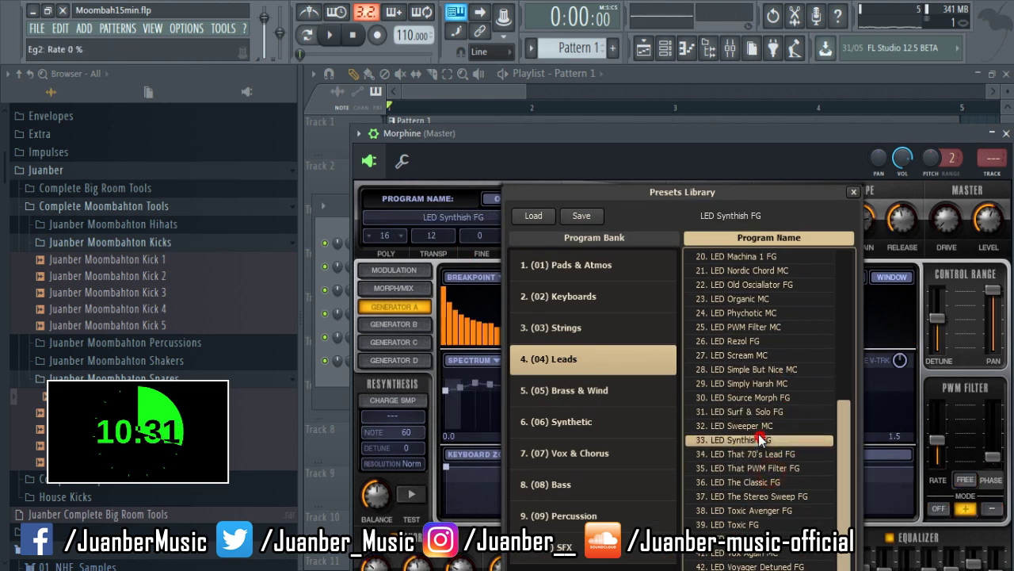
pyautogui.click(754, 425)
pyautogui.click(757, 411)
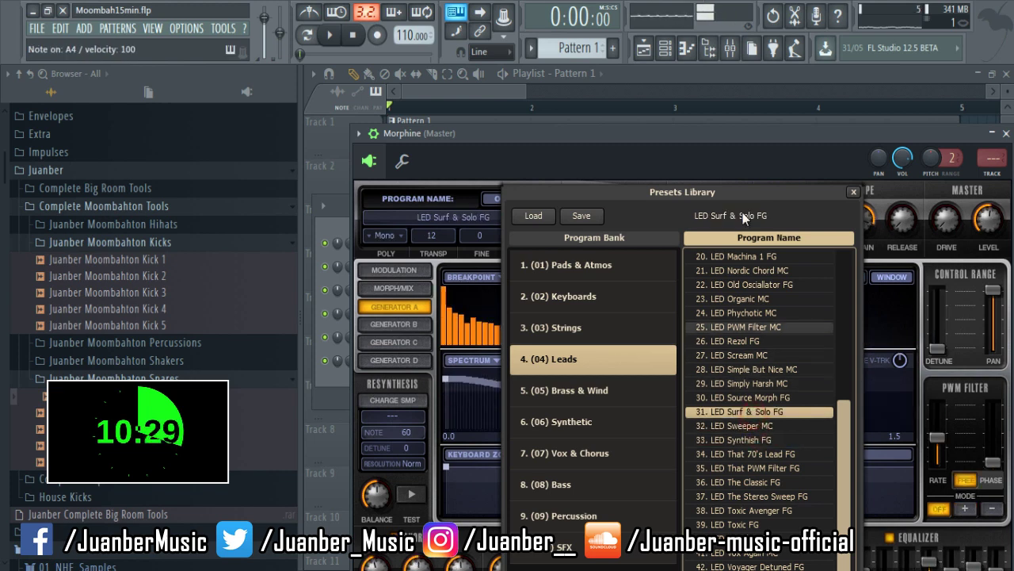
pyautogui.press('space')
pyautogui.click(685, 116)
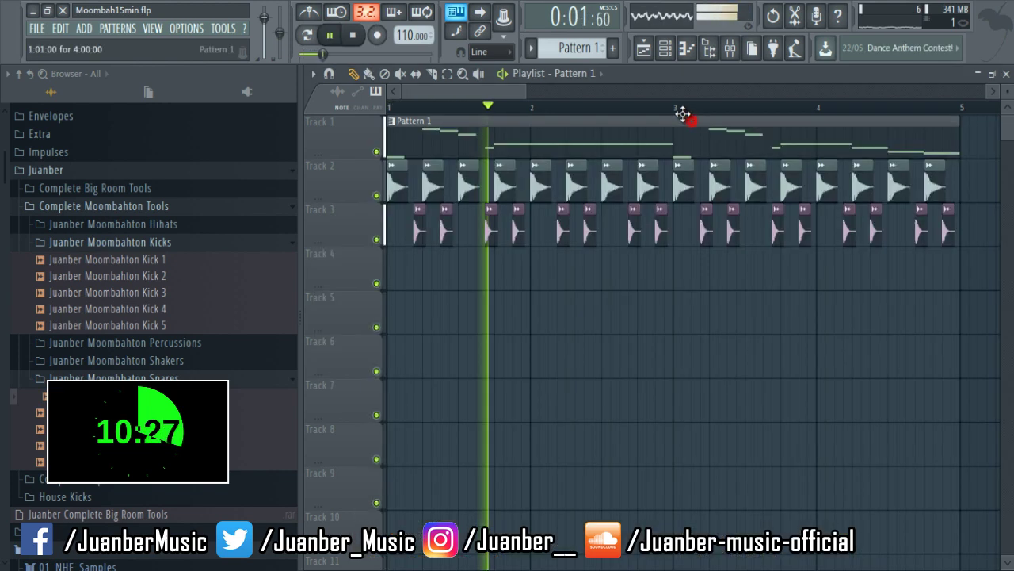
pyautogui.click(1005, 75)
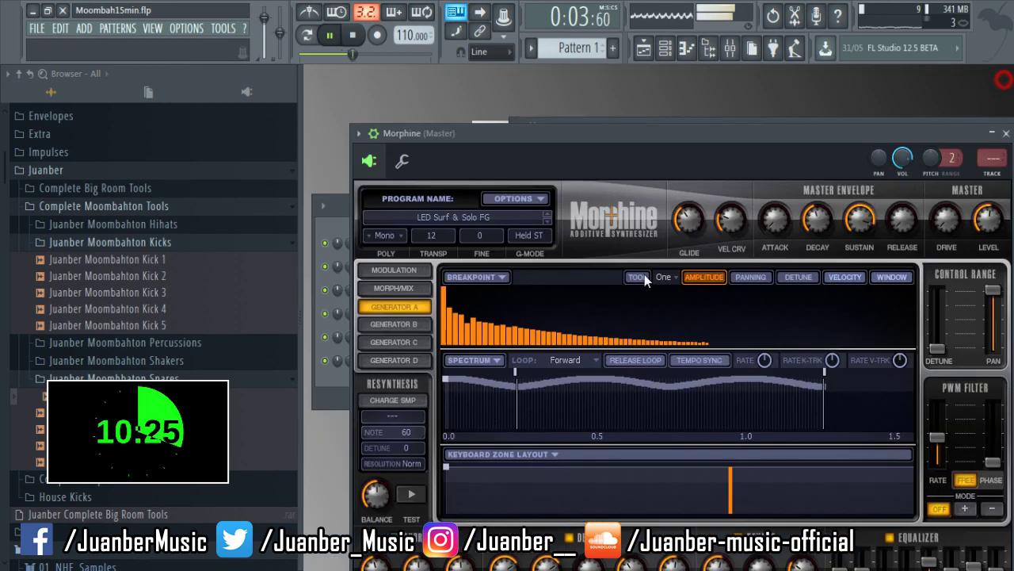
# - Audition LED Toxic Avenger FG and LED Organic MC, and load the LED PWM Filter MC lead preset in Morphine
pyautogui.click(465, 218)
pyautogui.moveTo(591, 141); pyautogui.dragTo(532, 75)
pyautogui.click(727, 443)
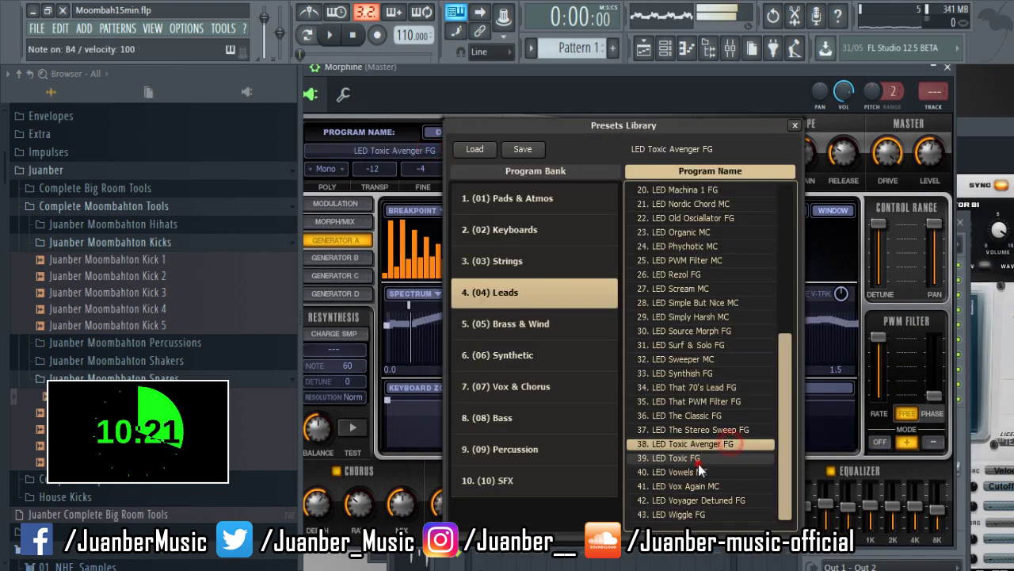
pyautogui.scroll(3, 728, 443)
pyautogui.click(711, 388)
pyautogui.scroll(1, 702, 364)
pyautogui.click(699, 361)
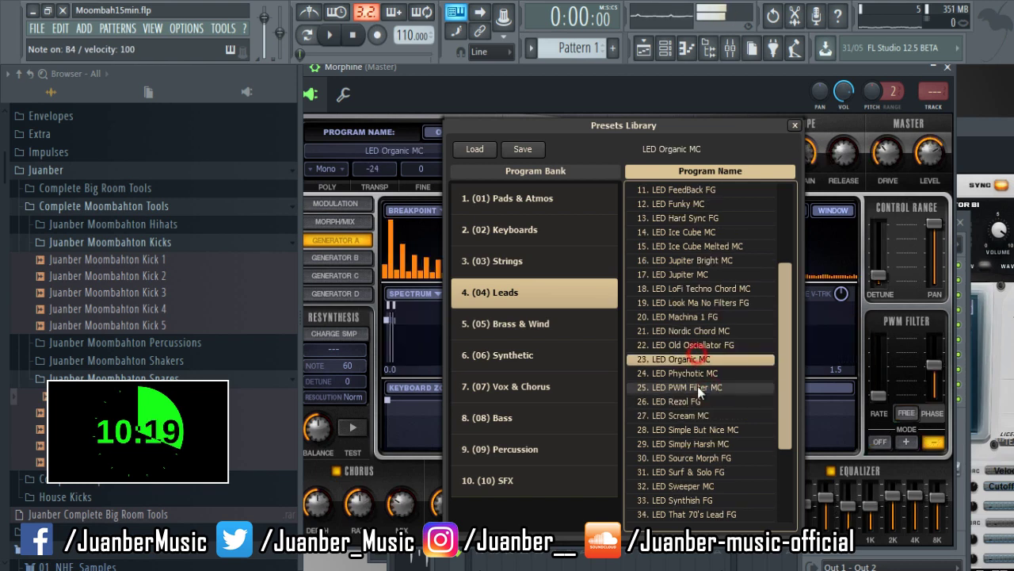
pyautogui.click(696, 386)
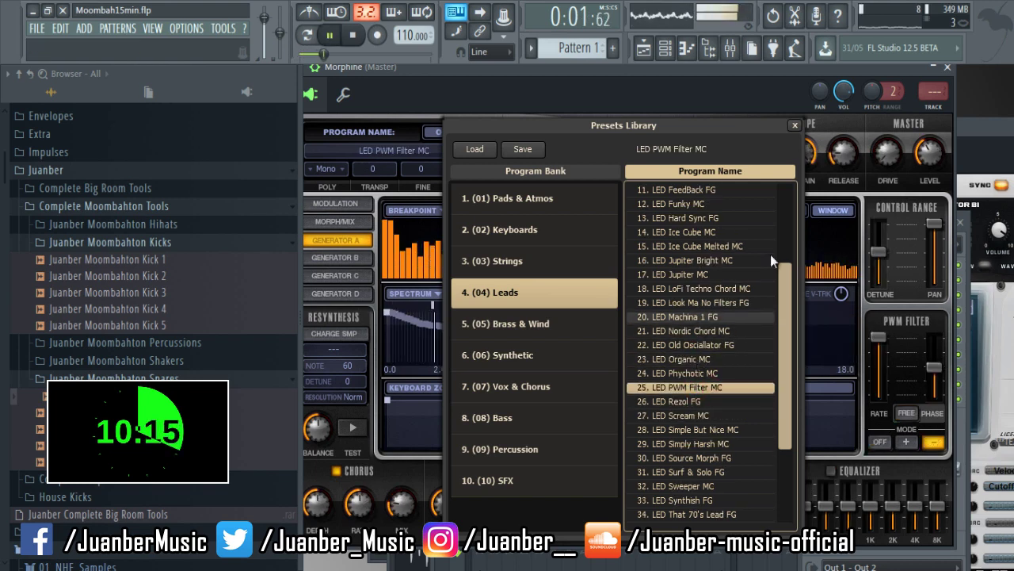
# - Audition the LED Jupiter Bright MC and LED Jupiter MC lead presets in Morphine
pyautogui.click(702, 260)
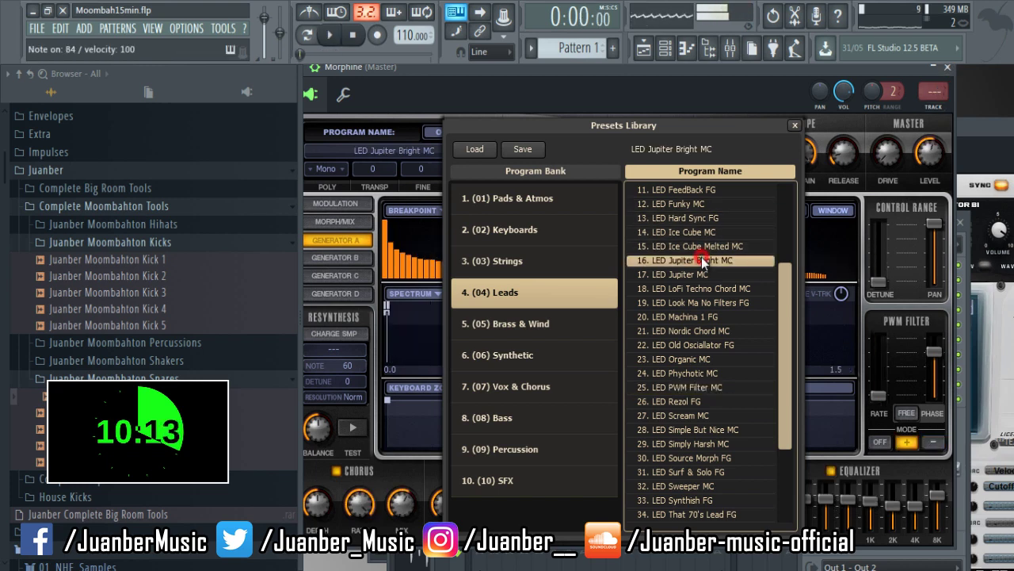
pyautogui.click(691, 275)
pyautogui.doubleClick(694, 262)
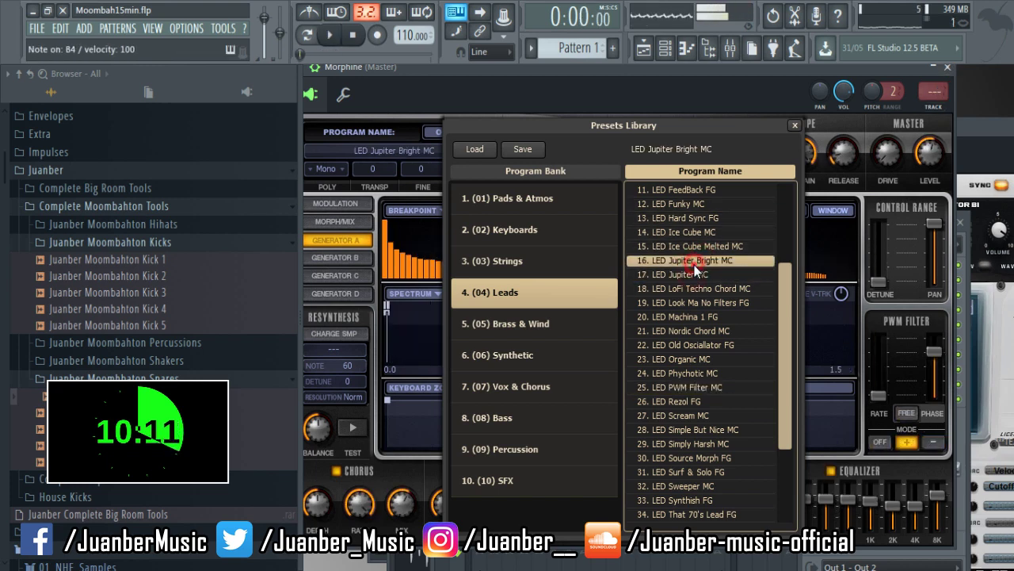
# - Solo the Morphine channel and transpose all its melody notes down one octave
pyautogui.click(948, 69)
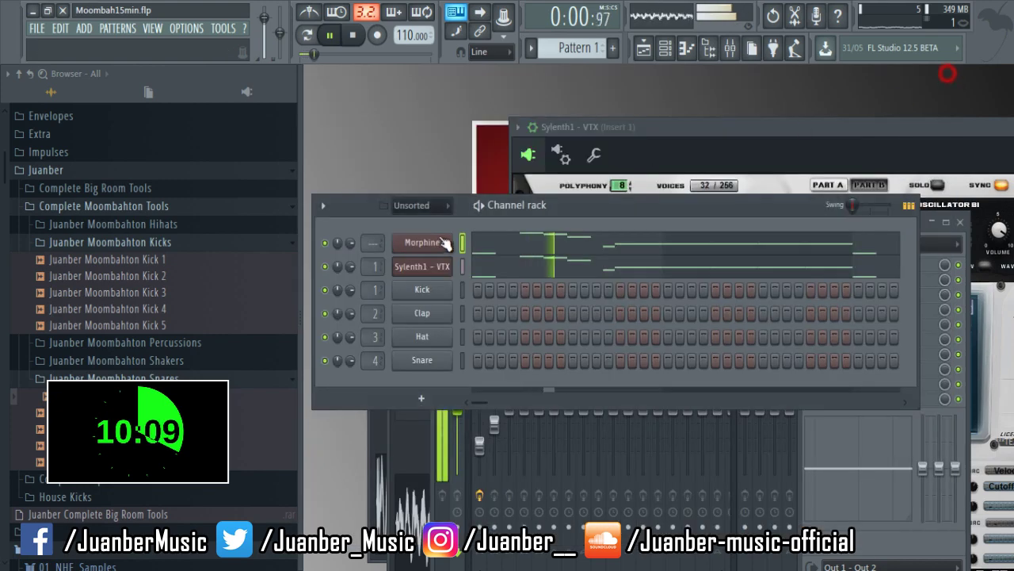
pyautogui.rightClick(324, 243)
pyautogui.click(338, 248)
pyautogui.click(523, 245)
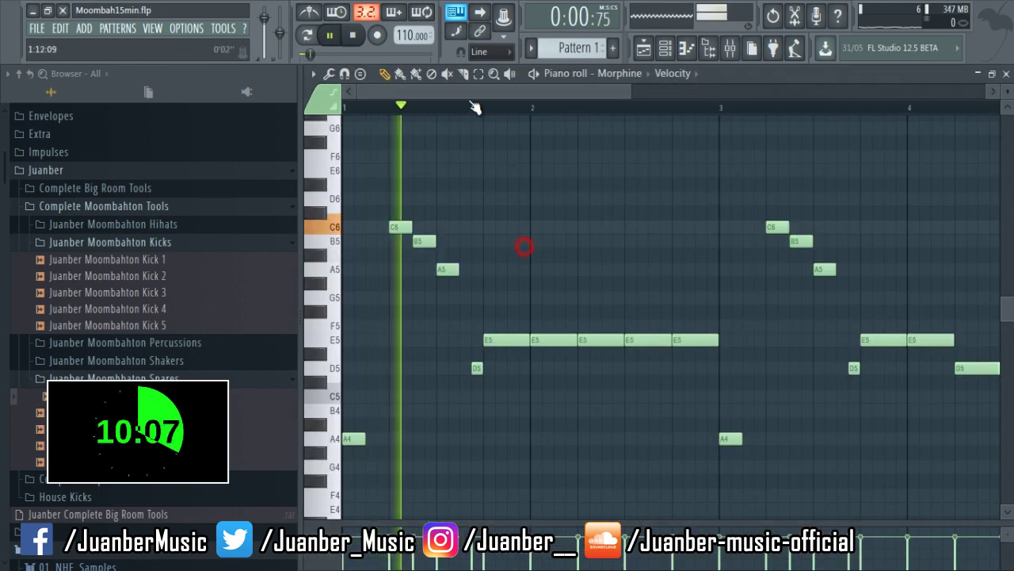
pyautogui.click(630, 89)
pyautogui.scroll(-3, 814, 179)
pyautogui.moveTo(771, 180); pyautogui.dragTo(339, 521)
pyautogui.press('space')
pyautogui.hotkey('ctrl', 'Down')
pyautogui.press('space')
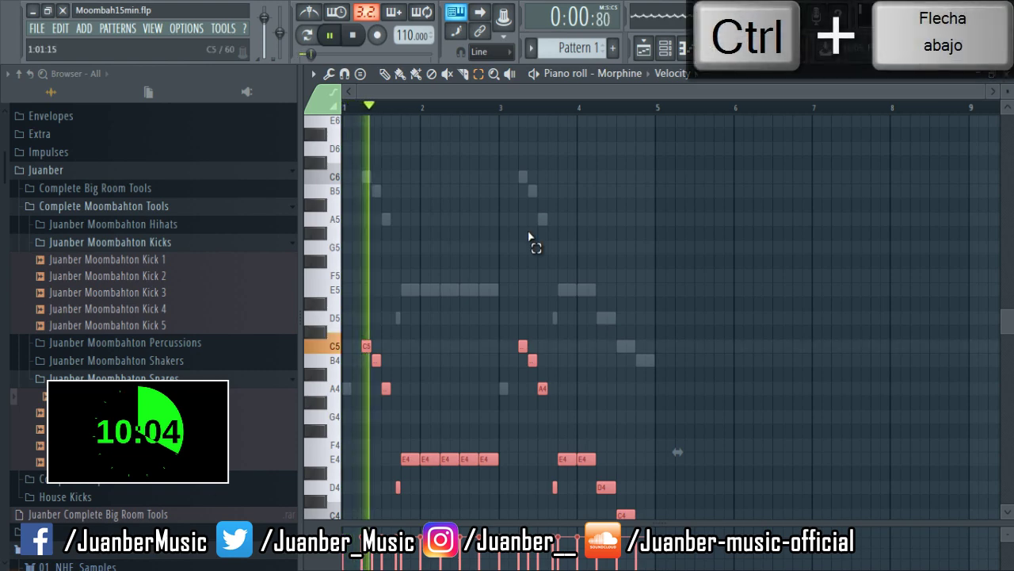
pyautogui.click(1005, 74)
# - Unsolo Morphine to hear it with the mix, lower the Sylenth1 channel volume to about 41%, and solo Morphine again
pyautogui.rightClick(327, 244)
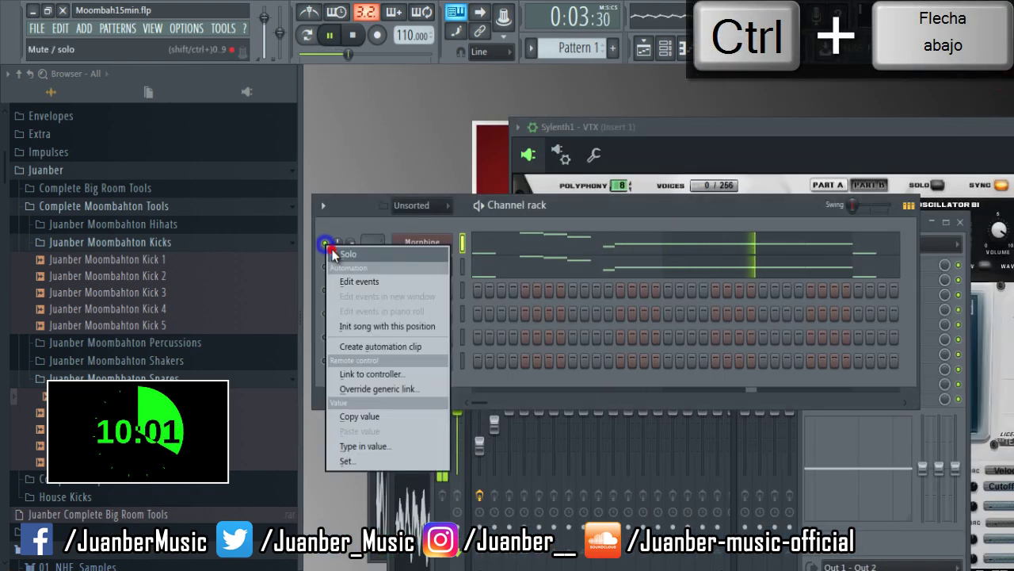
pyautogui.click(333, 254)
pyautogui.moveTo(351, 265); pyautogui.dragTo(350, 343)
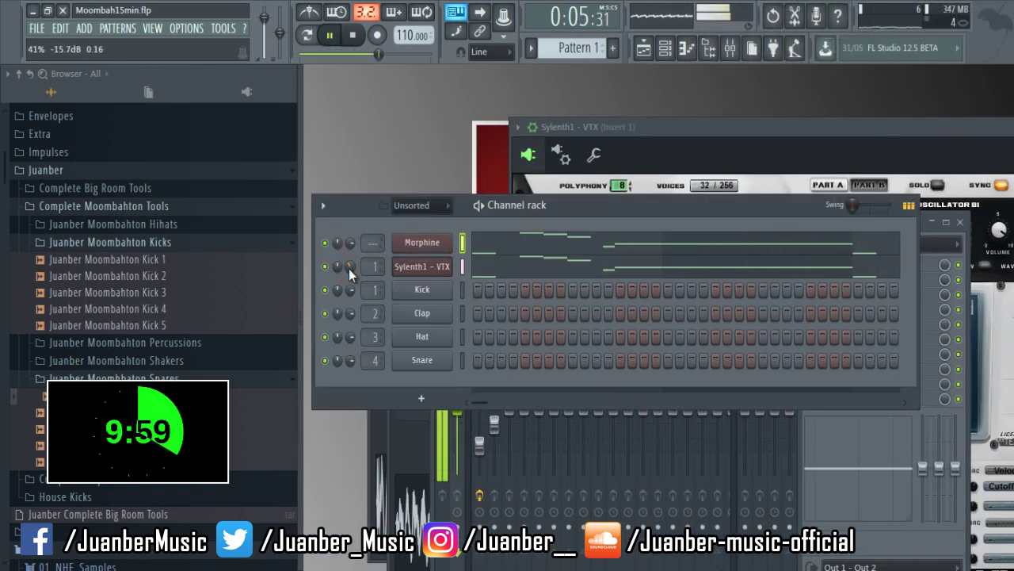
pyautogui.rightClick(318, 242)
pyautogui.click(338, 257)
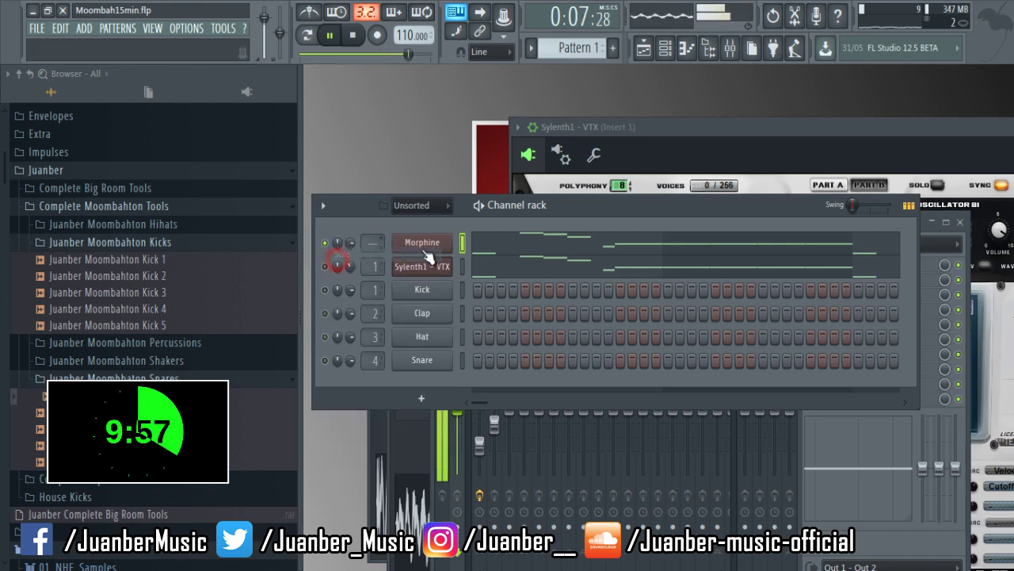
# - Audition LED Ice Cube Melted MC and LED Machina 1 FG in Morphine, and load the LED Look Ma No Filters FG preset
pyautogui.click(426, 247)
pyautogui.click(419, 164)
pyautogui.click(673, 246)
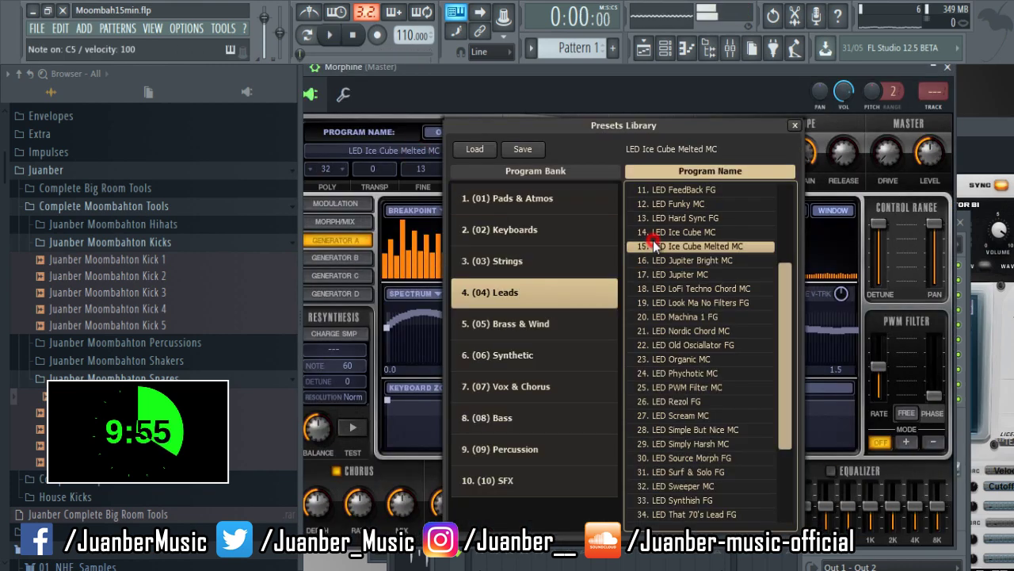
pyautogui.click(675, 302)
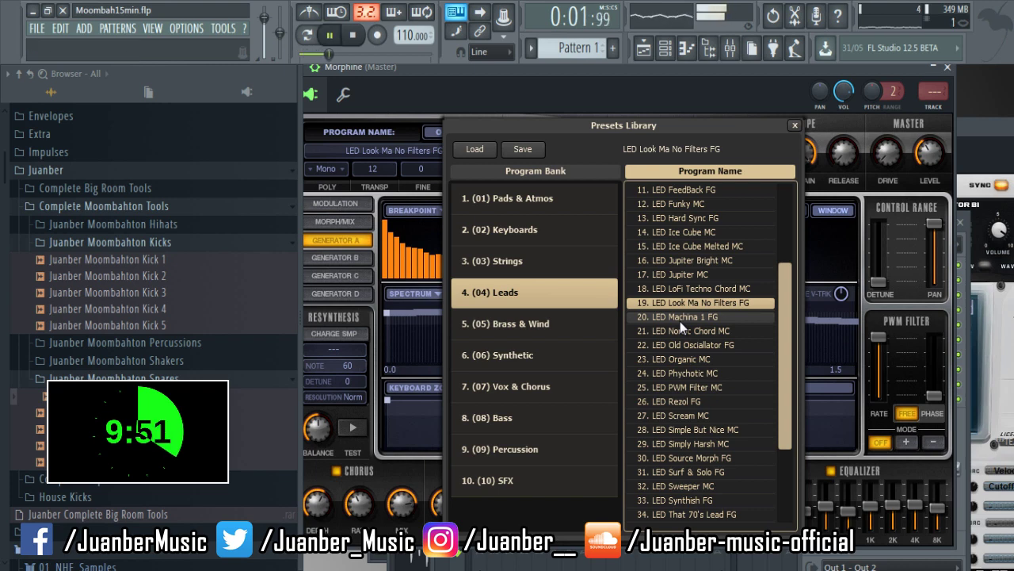
pyautogui.click(695, 316)
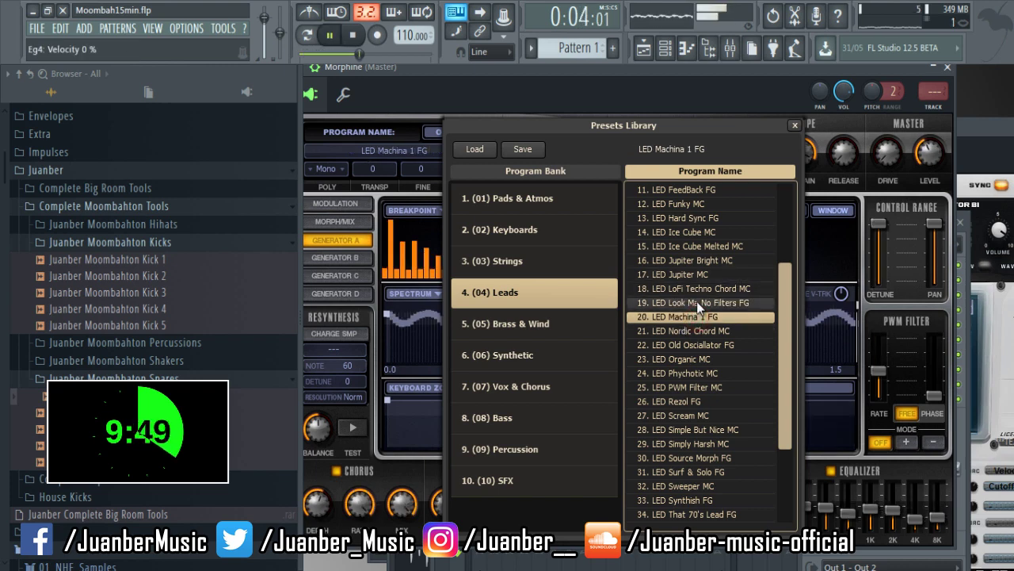
pyautogui.click(696, 302)
pyautogui.click(816, 141)
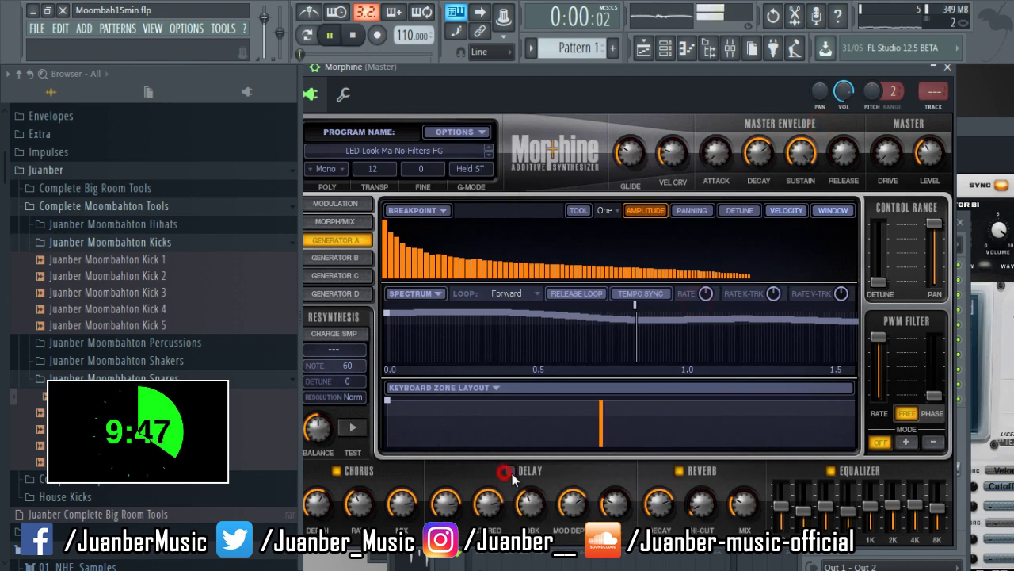
pyautogui.click(948, 69)
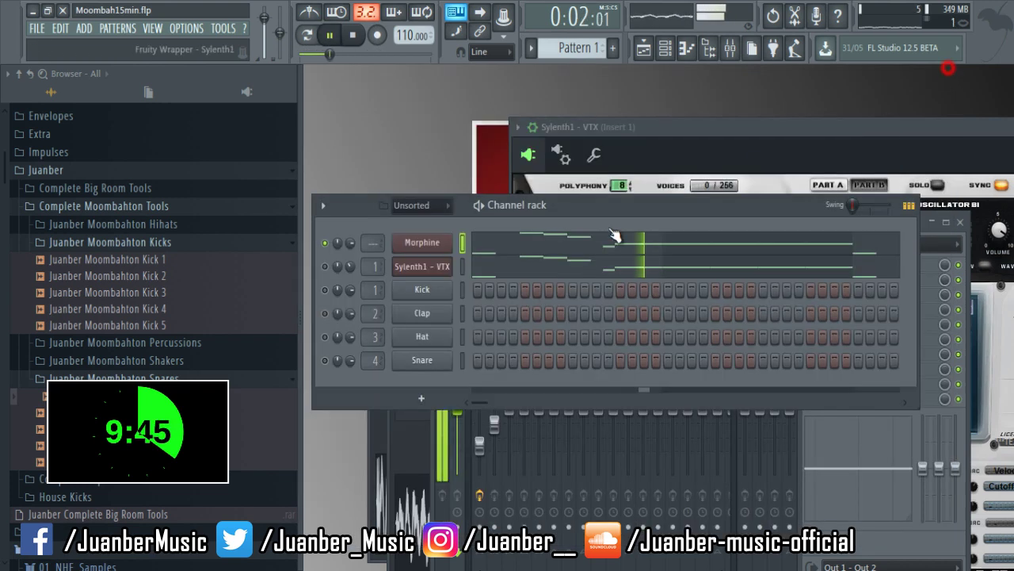
# - Transpose all of Morphine's melody notes up one octave
pyautogui.click(508, 250)
pyautogui.click(481, 73)
pyautogui.scroll(-4, 883, 188)
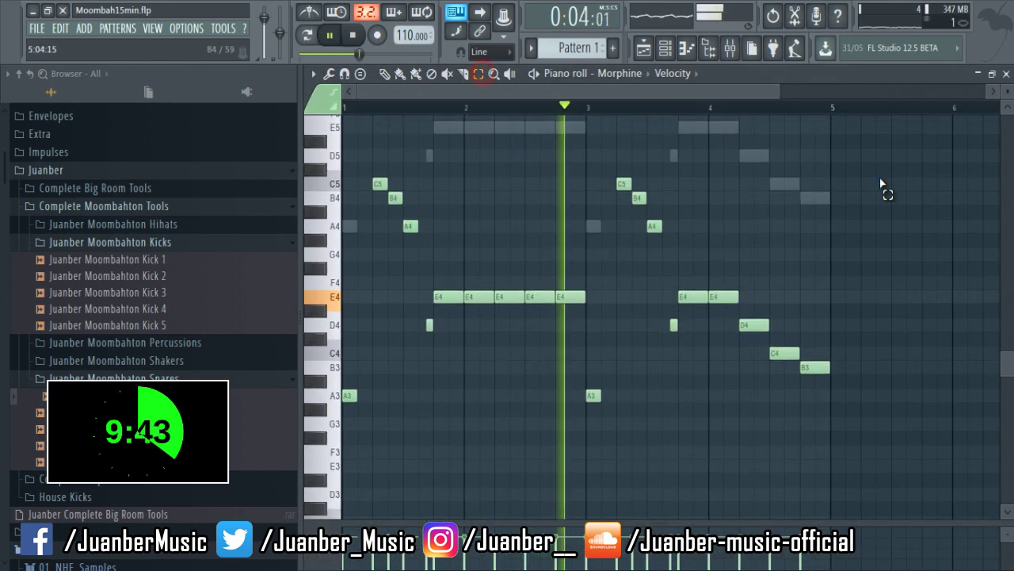
pyautogui.hotkey('ctrl', 'a')
pyautogui.hotkey('ctrl', 'Up')
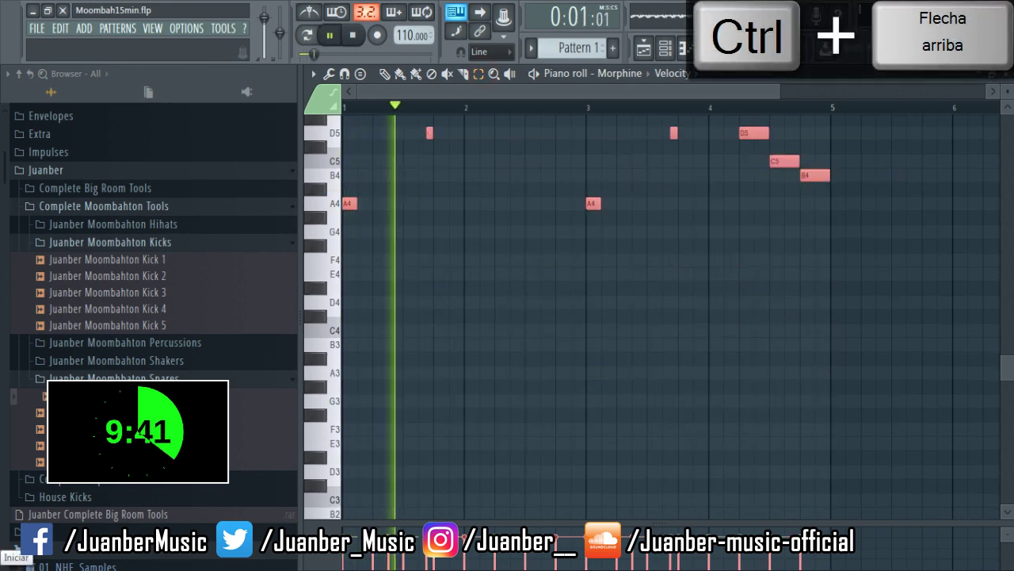
pyautogui.click(1006, 74)
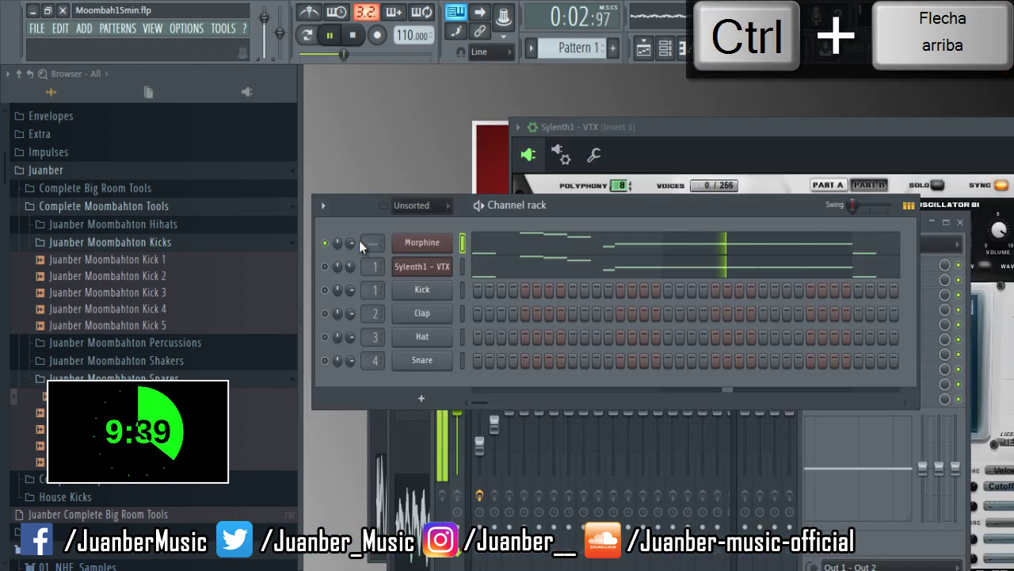
# - Unsolo the Morphine channel and raise the Sylenth1 channel volume
pyautogui.rightClick(323, 245)
pyautogui.click(330, 252)
pyautogui.moveTo(352, 268); pyautogui.dragTo(350, 222)
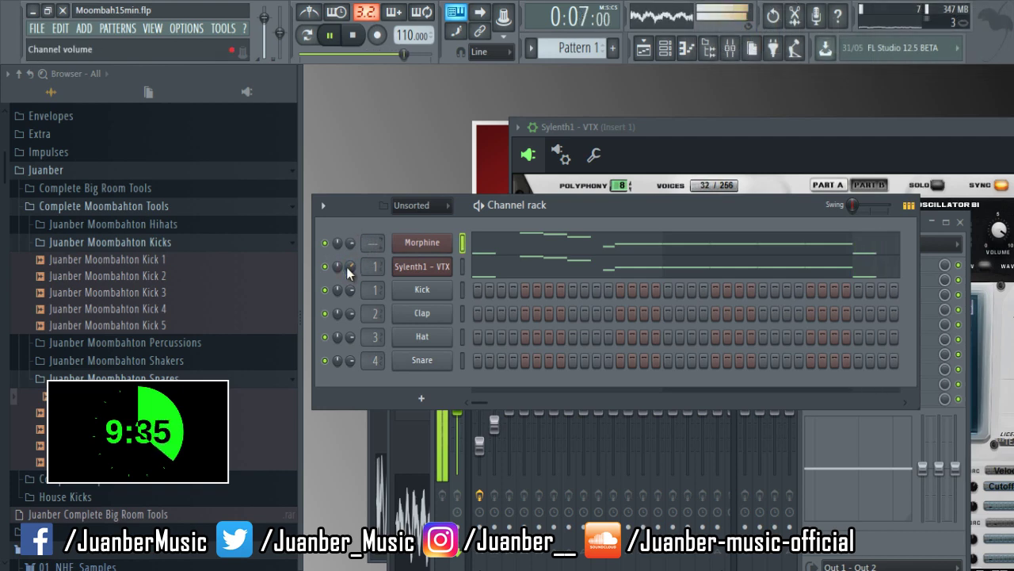
# - Check the mixer inserts during playback and route the Morphine channel to mixer track 3
pyautogui.moveTo(369, 240); pyautogui.dragTo(369, 214)
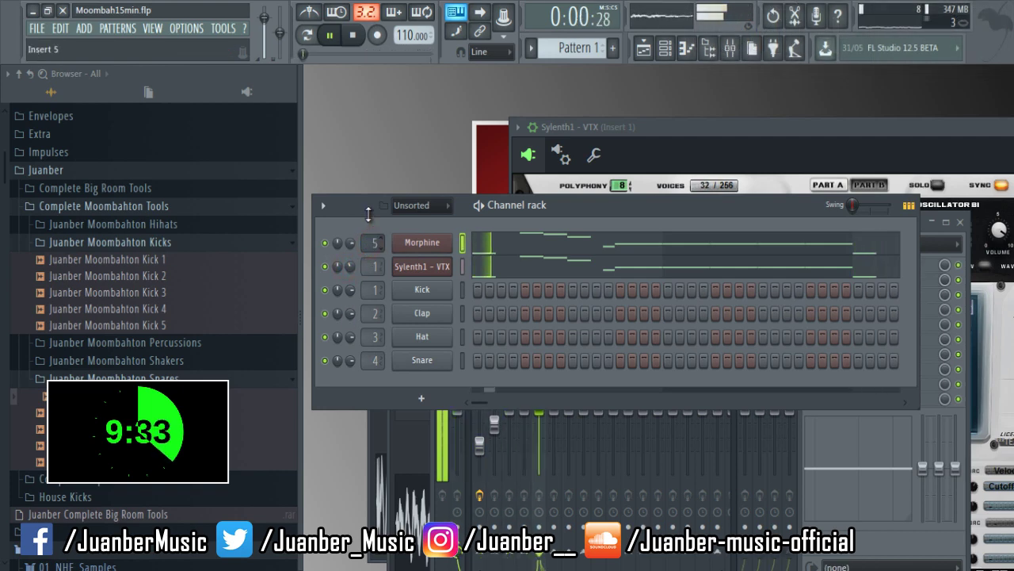
pyautogui.click(153, 29)
pyautogui.click(167, 100)
pyautogui.press('space')
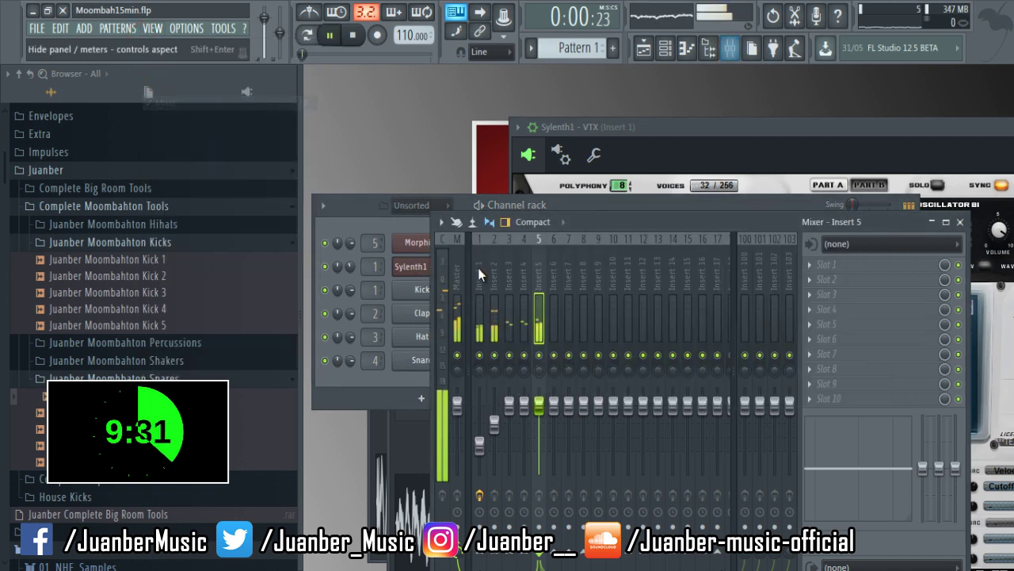
pyautogui.click(504, 273)
pyautogui.click(960, 222)
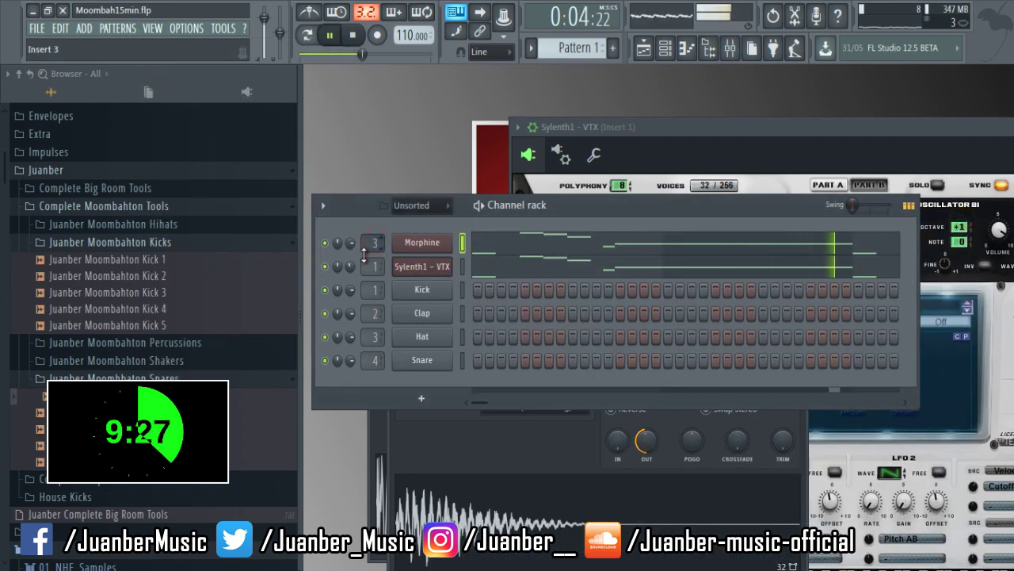
# - Open the Juanber Moombahton Kick 1 clip's channel settings from the playlist, and undo the stray clip added there
pyautogui.click(152, 28)
pyautogui.click(168, 70)
pyautogui.rightClick(395, 169)
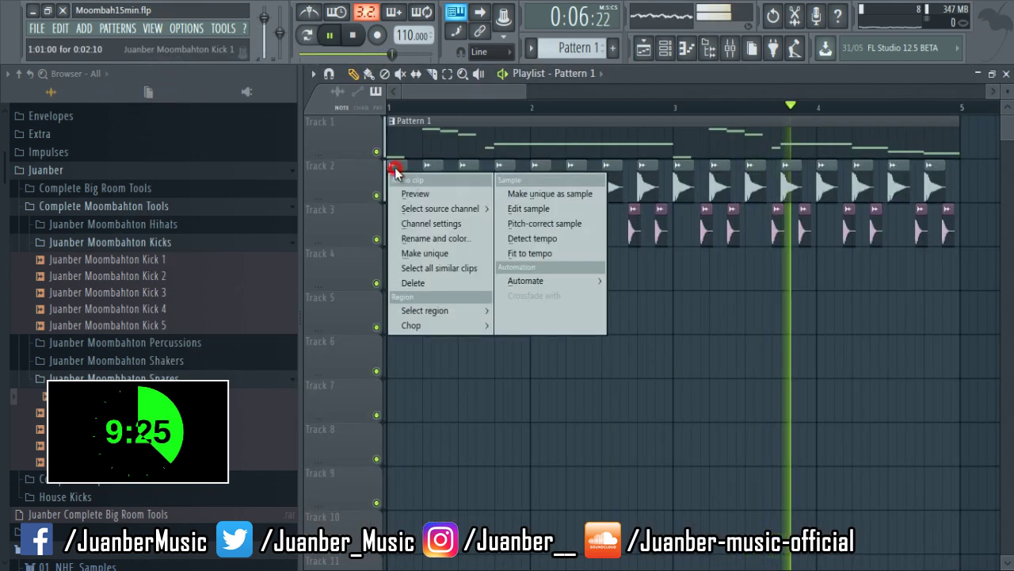
pyautogui.click(394, 169)
pyautogui.doubleClick(397, 168)
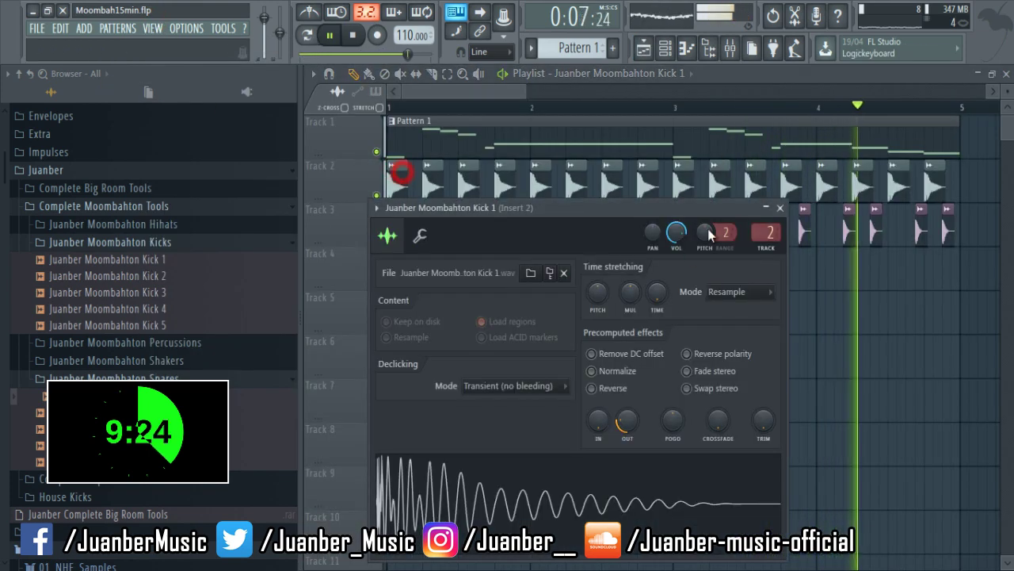
pyautogui.click(812, 273)
pyautogui.press('space')
pyautogui.hotkey('ctrl', 'z')
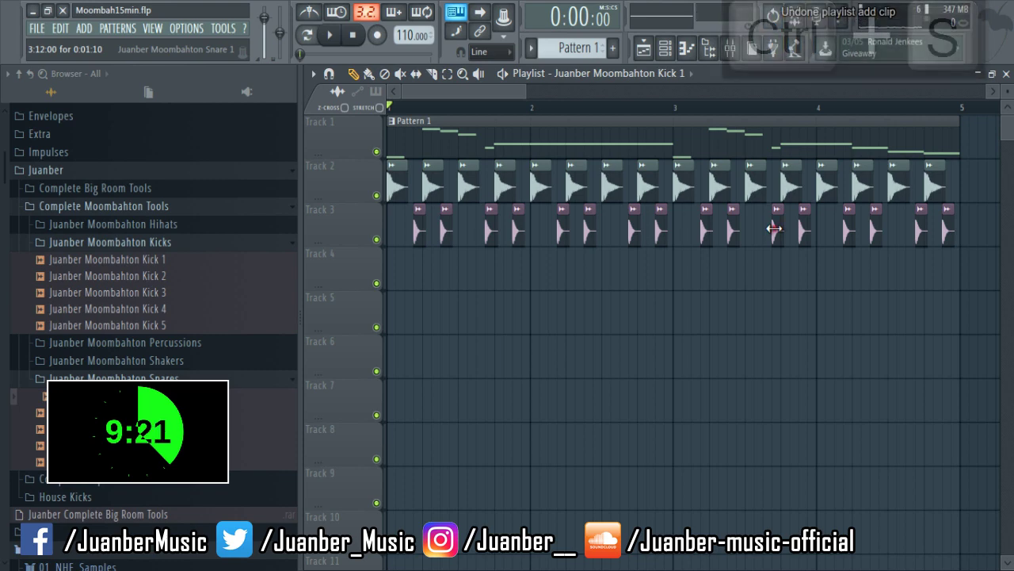
# - Check the Juanber Moombahton Snare 1 clip's channel settings and save the project
pyautogui.doubleClick(774, 228)
pyautogui.hotkey('ctrl', 's')
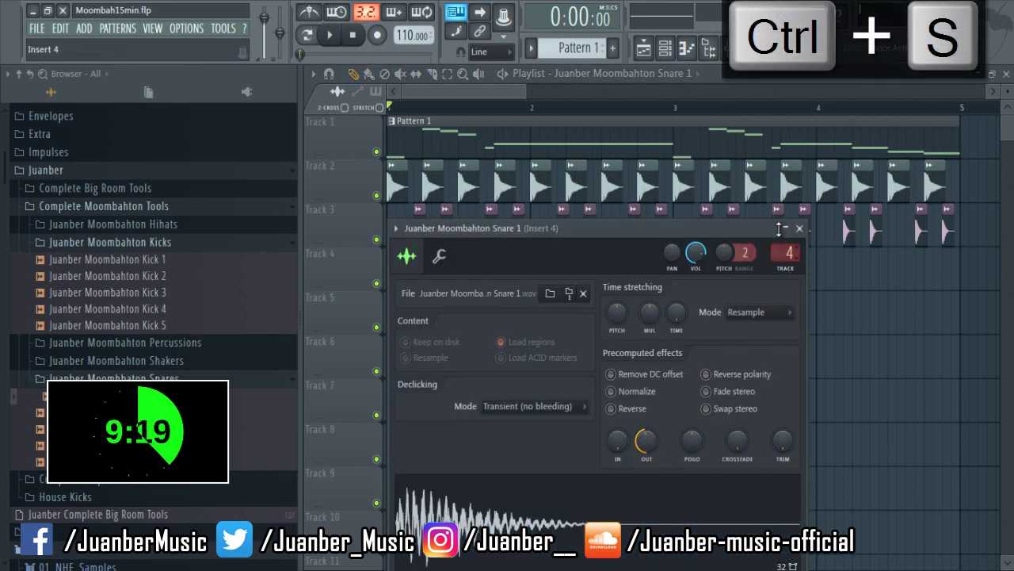
pyautogui.moveTo(527, 91); pyautogui.dragTo(668, 72)
# - Open the mixer, play the arrangement, and solo Insert 1 to hear the lead alone
pyautogui.click(153, 28)
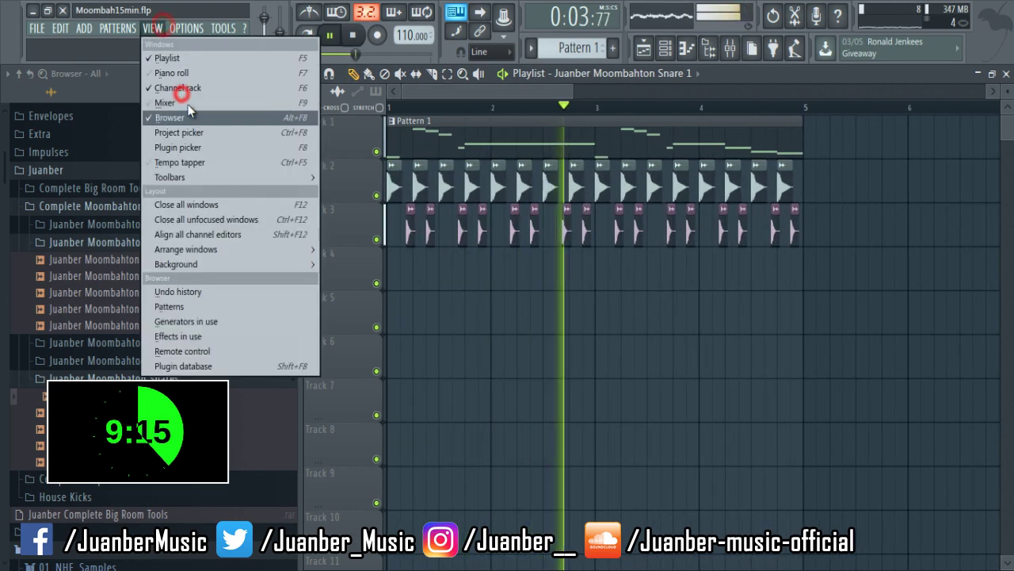
pyautogui.click(166, 101)
pyautogui.press('space')
pyautogui.click(477, 273)
pyautogui.press('space')
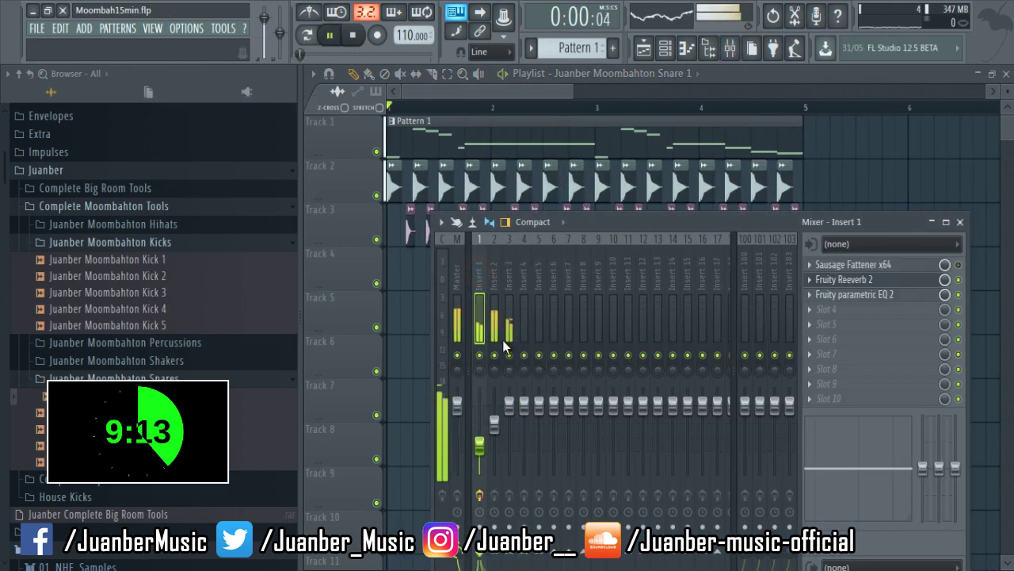
pyautogui.press('space')
pyautogui.rightClick(480, 355)
pyautogui.press('space')
pyautogui.press('space')
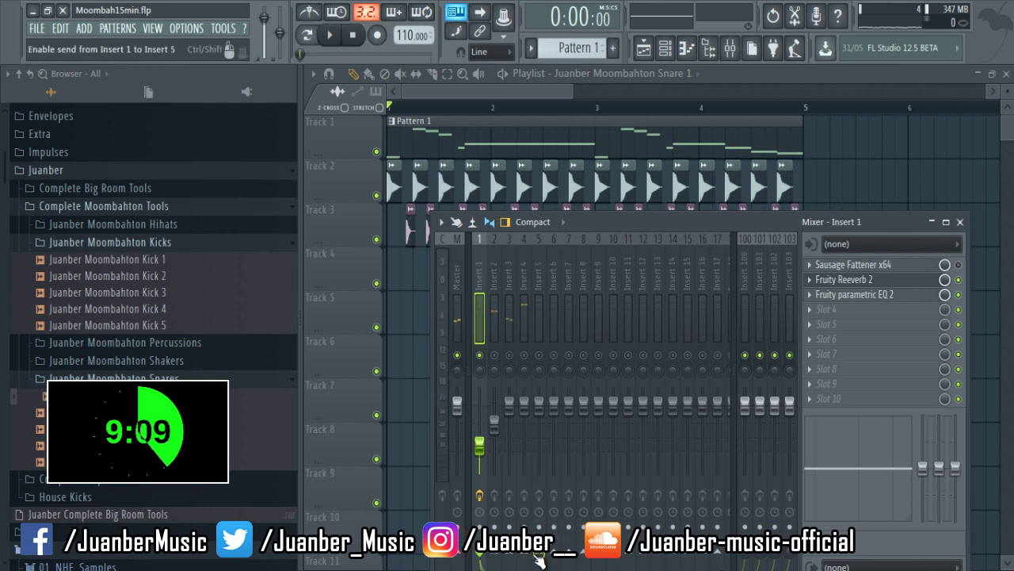
# - Route mixer Insert 1 and Insert 2 to Insert 5, and clear the solo
pyautogui.click(544, 287)
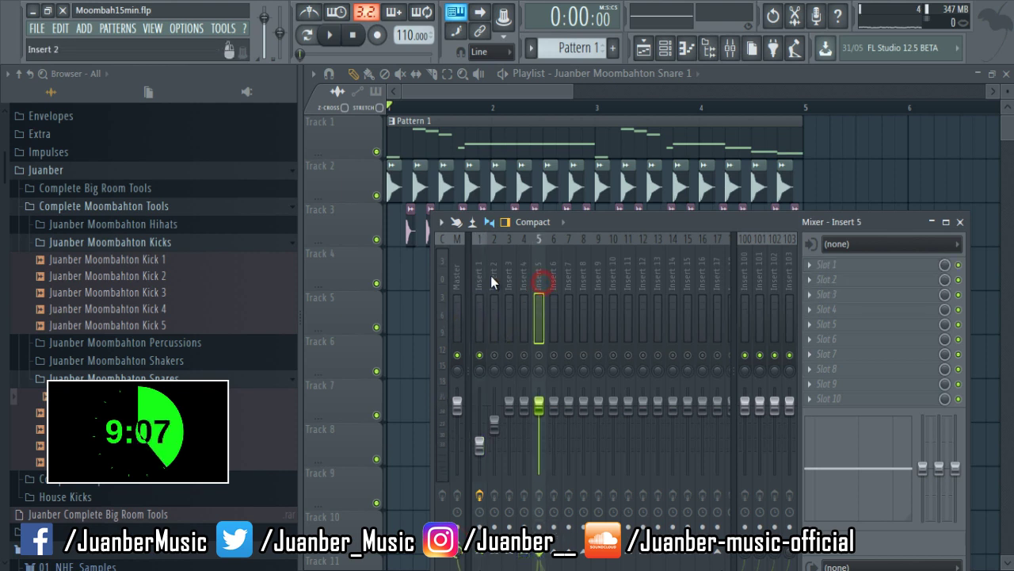
pyautogui.click(477, 273)
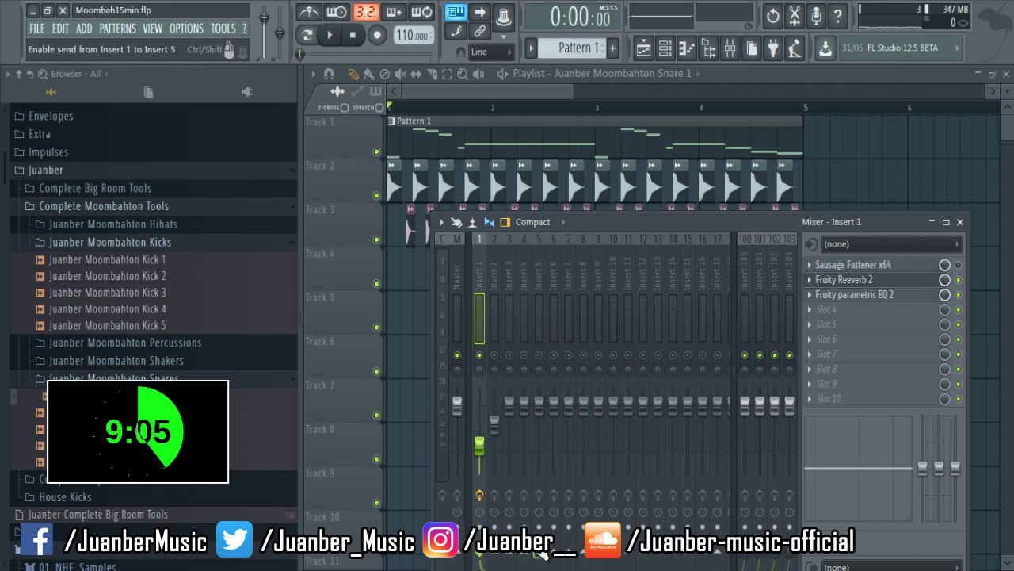
pyautogui.click(541, 268)
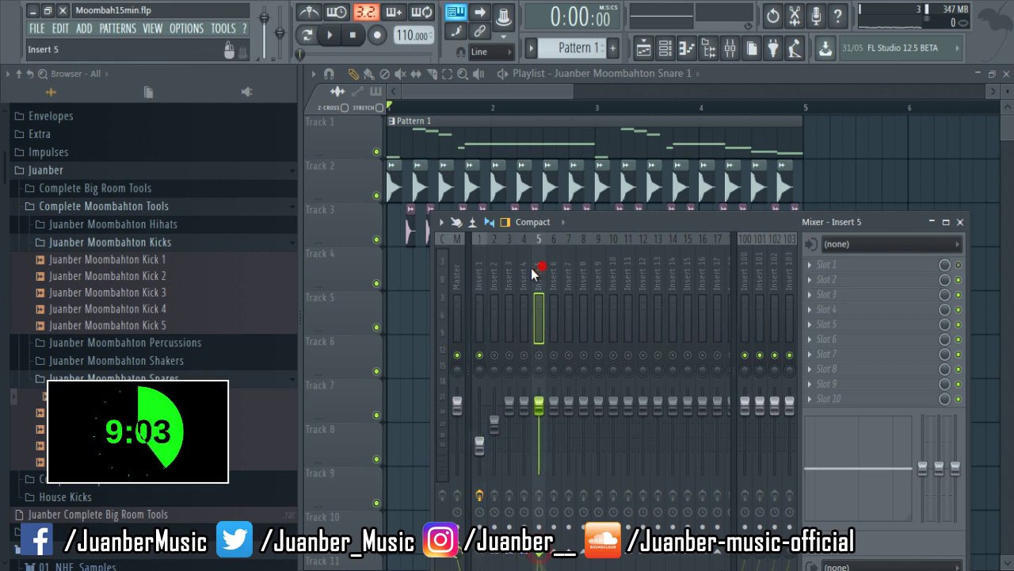
pyautogui.click(499, 272)
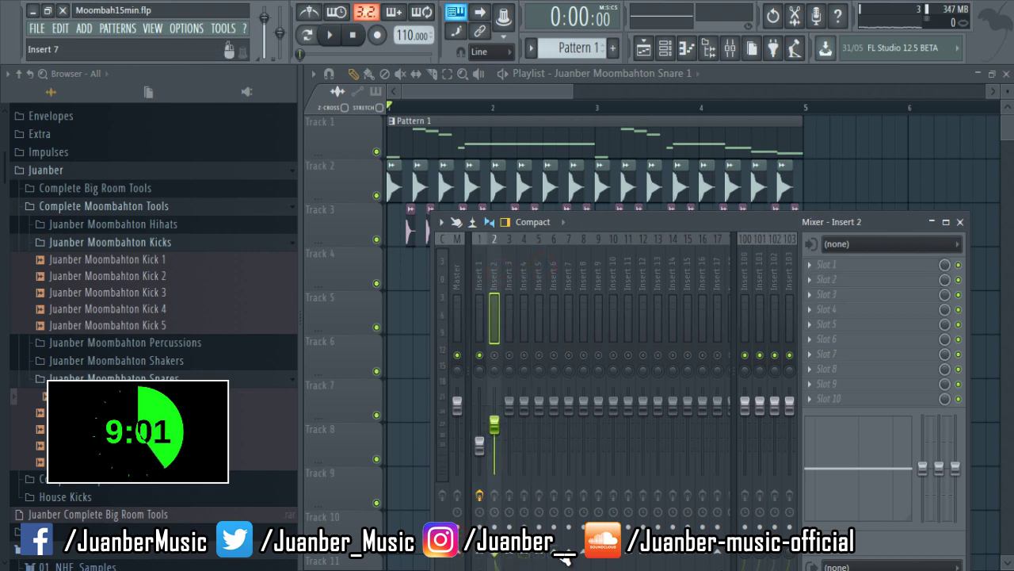
pyautogui.rightClick(539, 358)
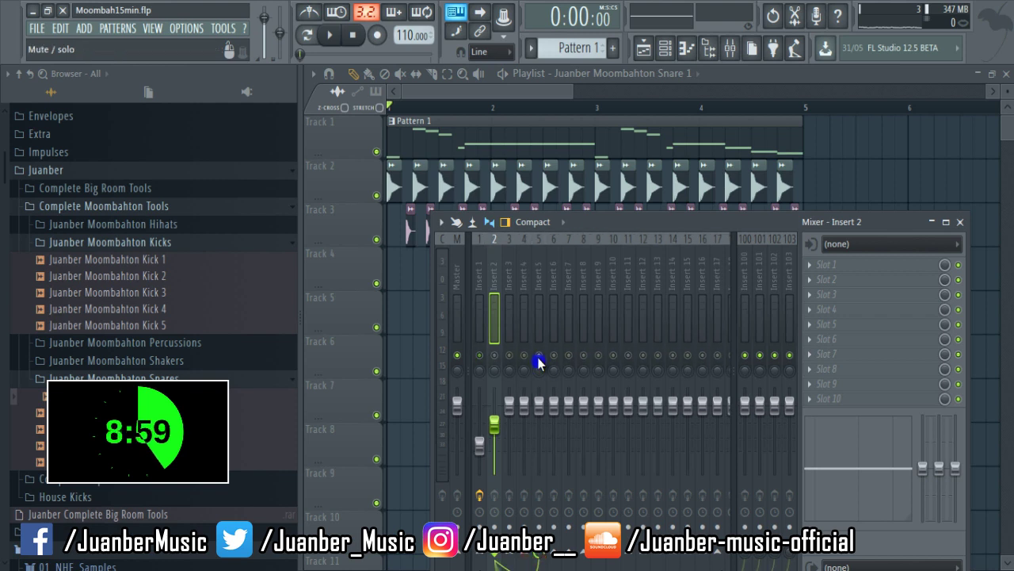
# - Create a volume automation clip for mixer Insert 5, shorten it to one beat, and shape it as a ramp rising from 0%
pyautogui.rightClick(544, 412)
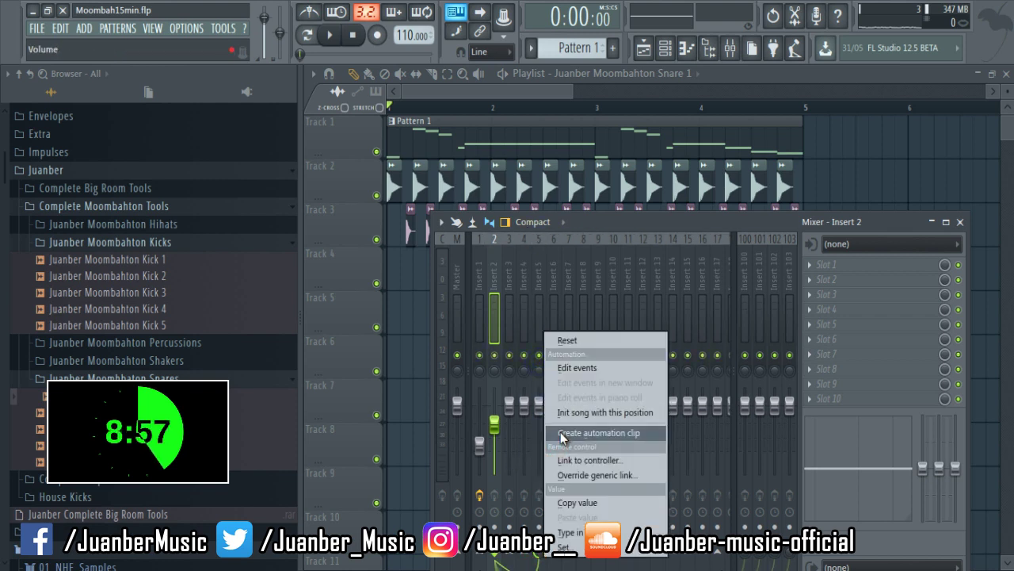
pyautogui.click(561, 433)
pyautogui.click(441, 97)
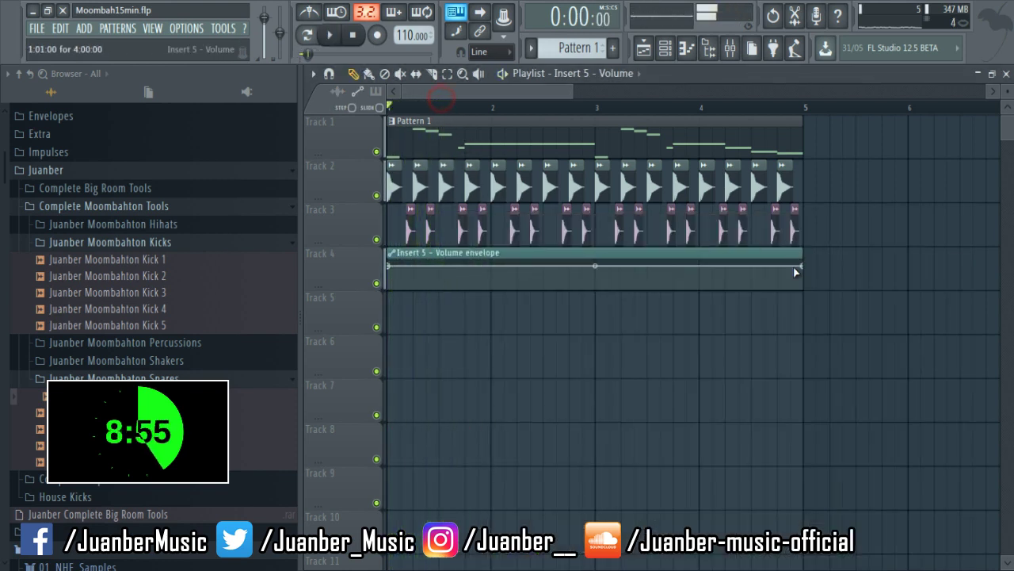
pyautogui.moveTo(805, 266); pyautogui.dragTo(389, 318)
pyautogui.press('space')
pyautogui.press('space')
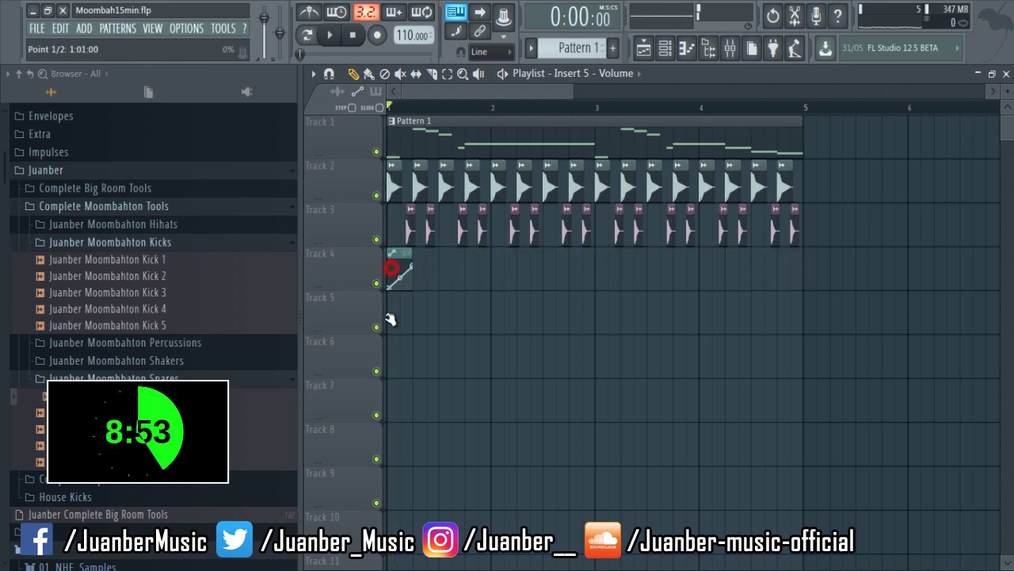
# - Move the Insert 5 volume ramp's peak to 80% at mid-beat and hold it flat by copying its value to an end point
pyautogui.press('space')
pyautogui.press('space')
pyautogui.moveTo(412, 267); pyautogui.dragTo(400, 255)
pyautogui.press('space')
pyautogui.rightClick(400, 269)
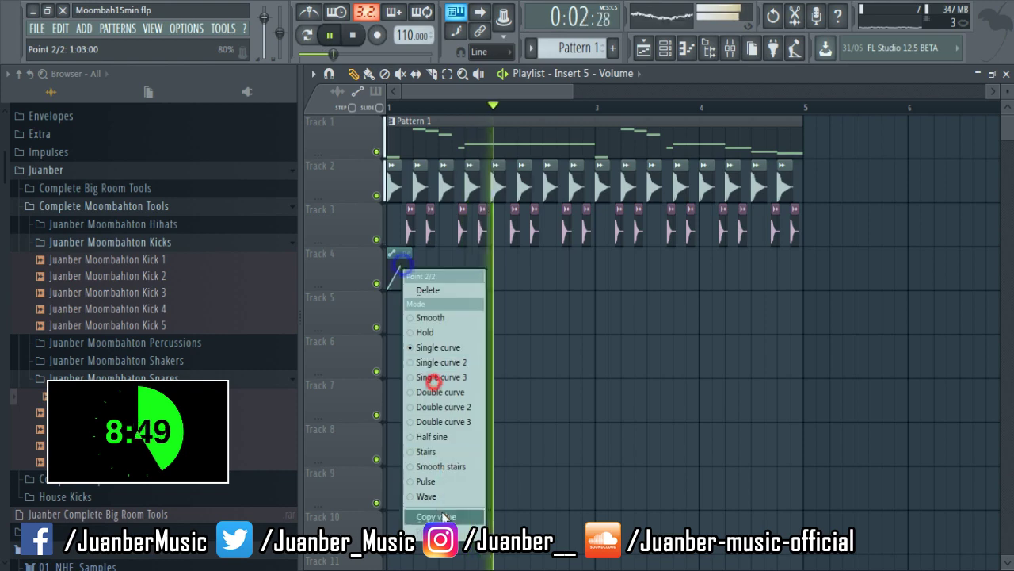
pyautogui.click(423, 312)
pyautogui.rightClick(398, 273)
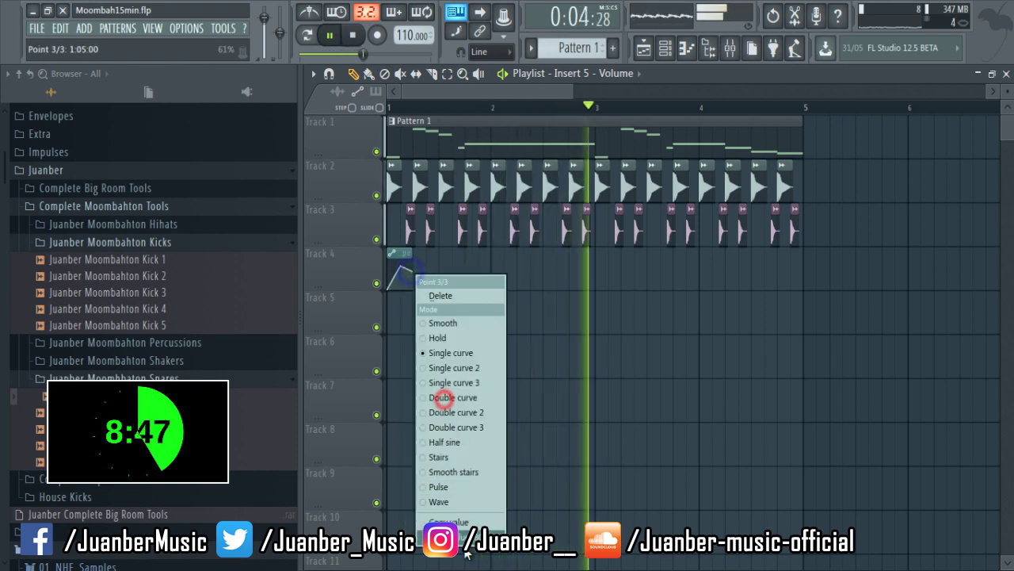
pyautogui.click(442, 397)
pyautogui.press('space')
# - Enable the send from mixer Insert 3 to Insert 5, play the arrangement to check it, and close the mixer
pyautogui.click(152, 28)
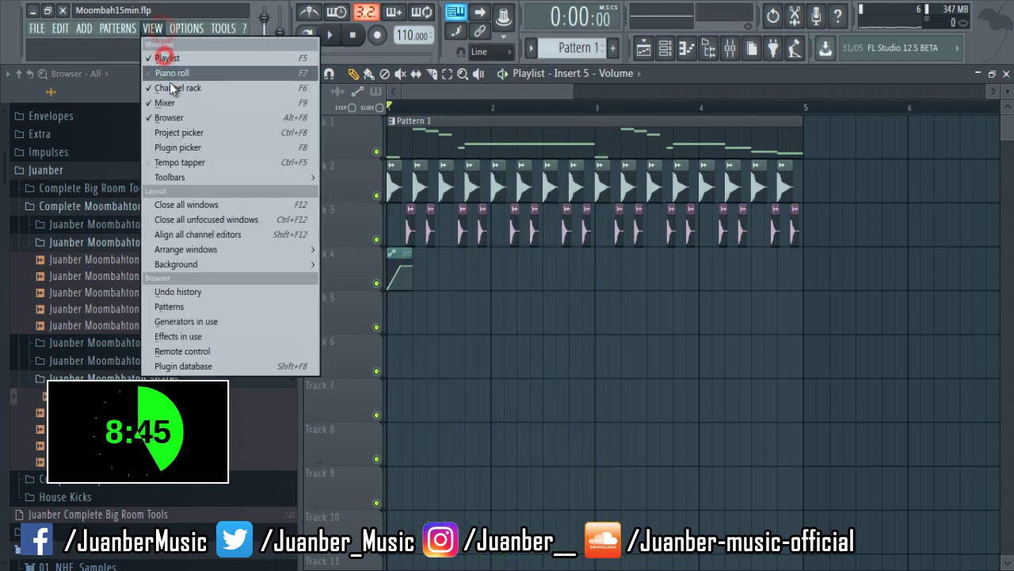
pyautogui.click(163, 43)
pyautogui.click(494, 264)
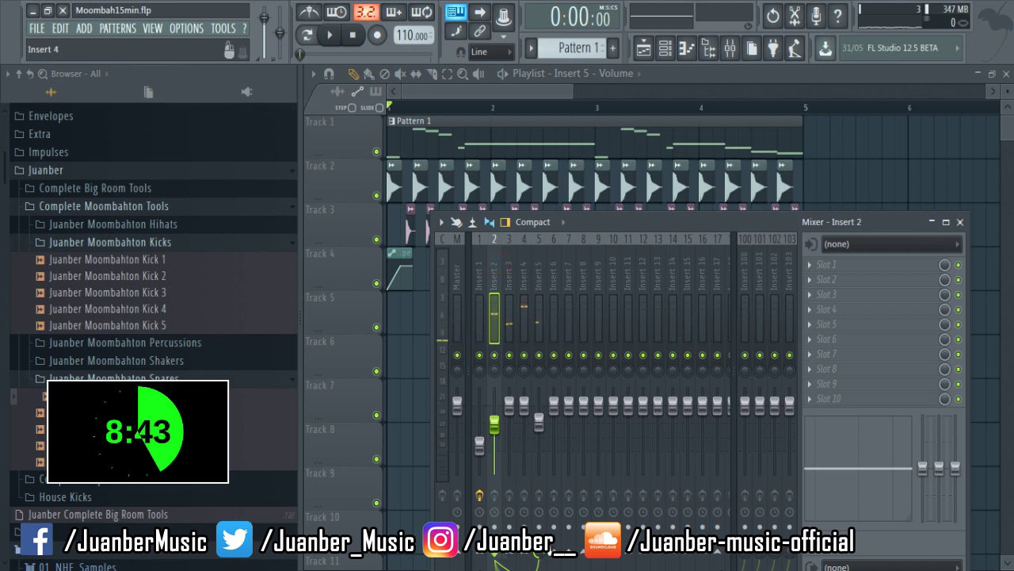
pyautogui.click(508, 279)
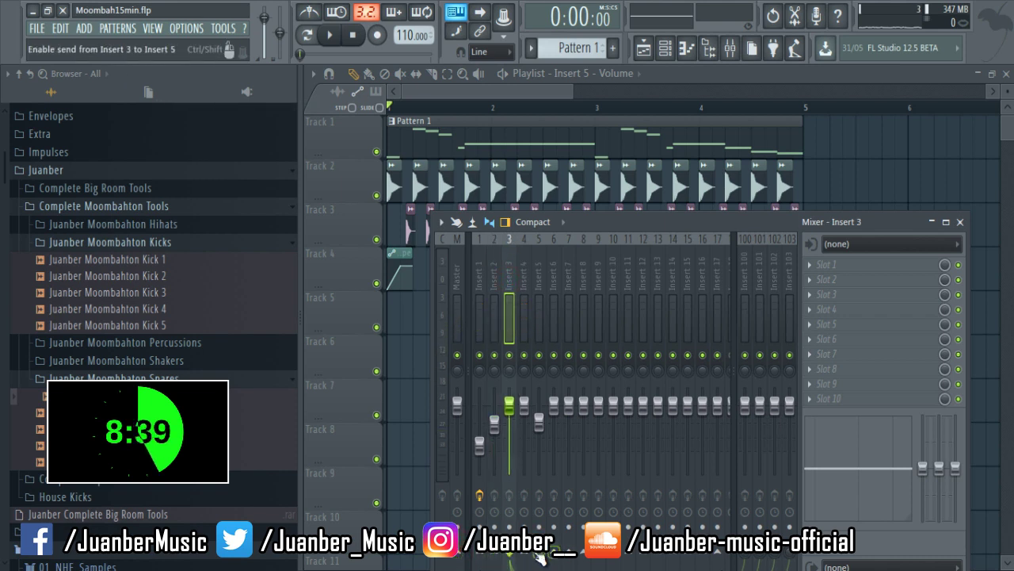
pyautogui.press('space')
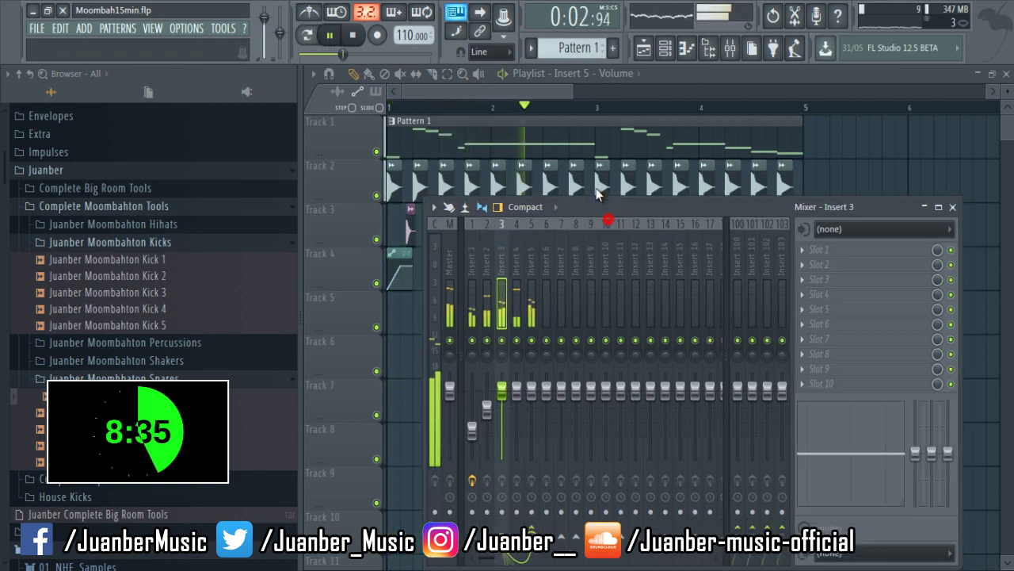
pyautogui.moveTo(607, 222); pyautogui.dragTo(525, 102)
pyautogui.press('F9')
pyautogui.press('space')
# - Paint copies of the Insert 5 volume automation clip along Track 4 through bar 4, save the project, and play it
pyautogui.hotkey('ctrl', 's')
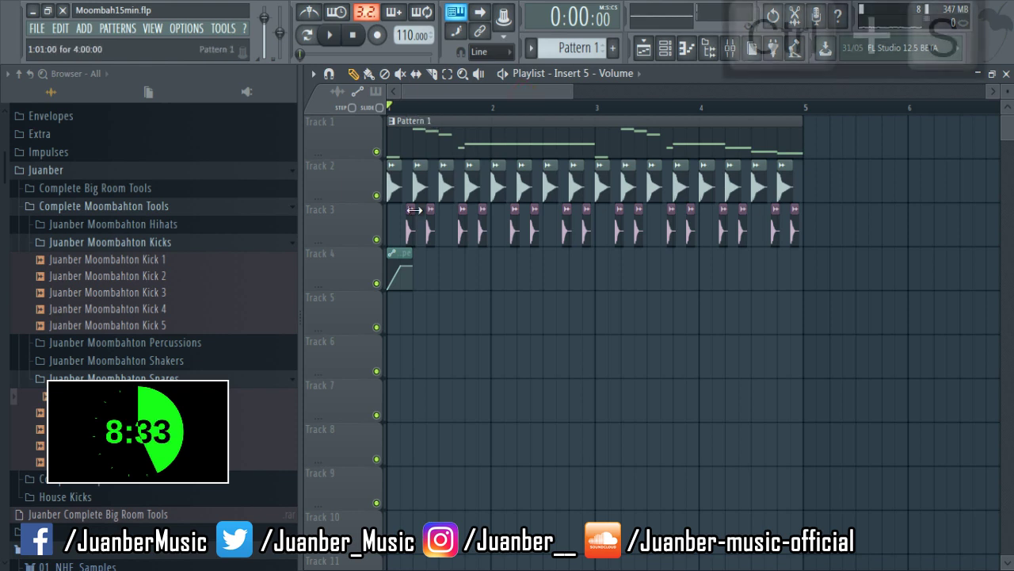
pyautogui.moveTo(425, 272)
pyautogui.mouseDown()
pyautogui.moveTo(770, 271)
pyautogui.moveTo(842, 414)
pyautogui.mouseUp()
pyautogui.hotkey('ctrl', 's')
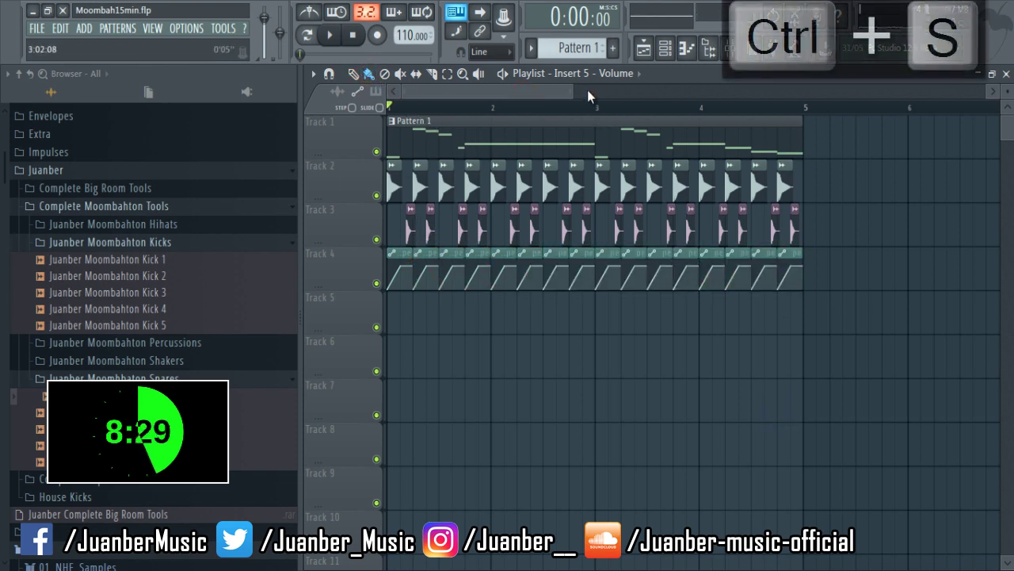
pyautogui.press('space')
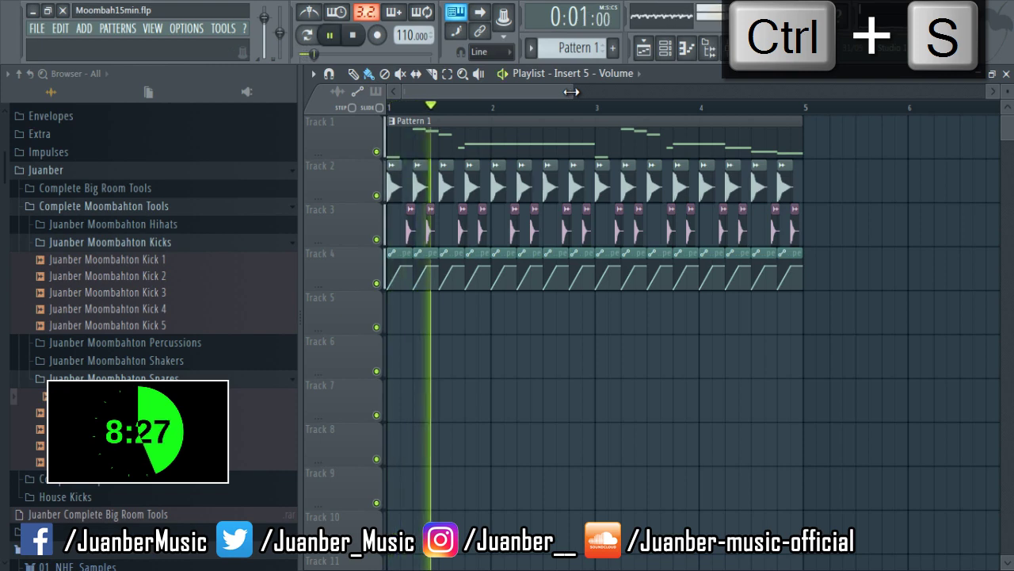
# - Round the volume envelope's rise and, with snapping at 1/2 step, add a curved drop to its baseline at the beat's end
pyautogui.moveTo(570, 91); pyautogui.dragTo(469, 92)
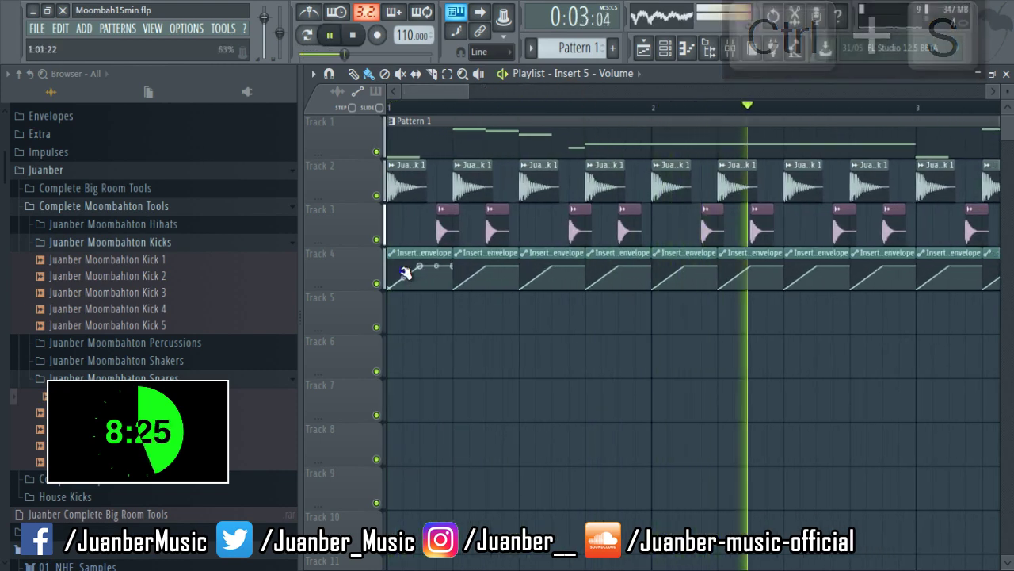
pyautogui.press('space')
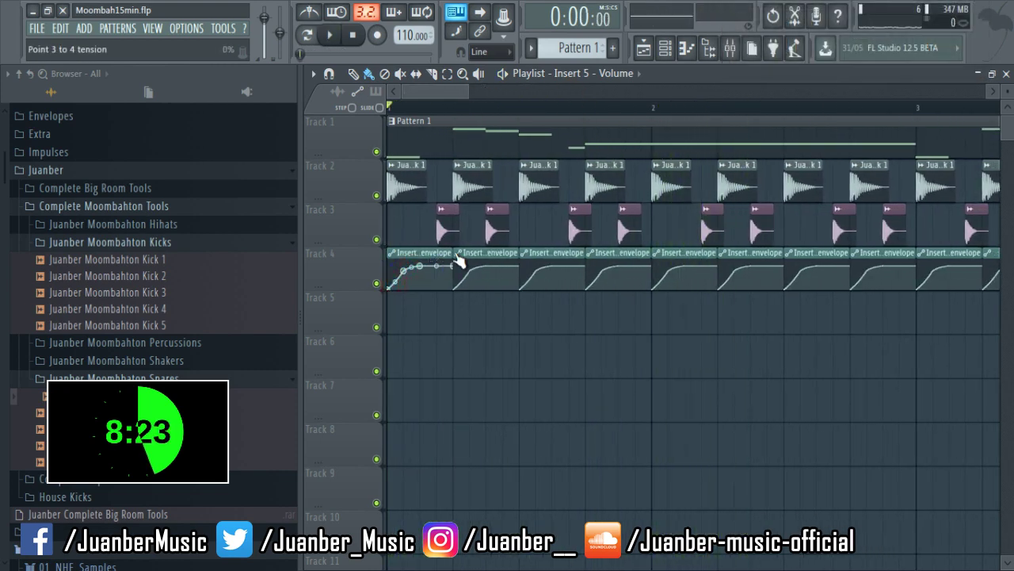
pyautogui.scroll(3, 475, 110)
pyautogui.click(485, 52)
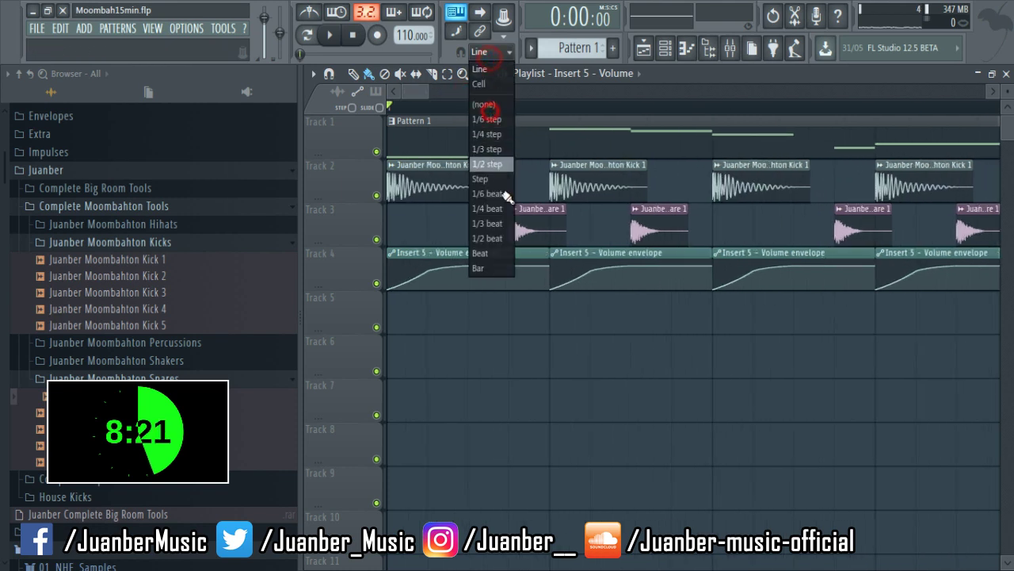
pyautogui.click(487, 164)
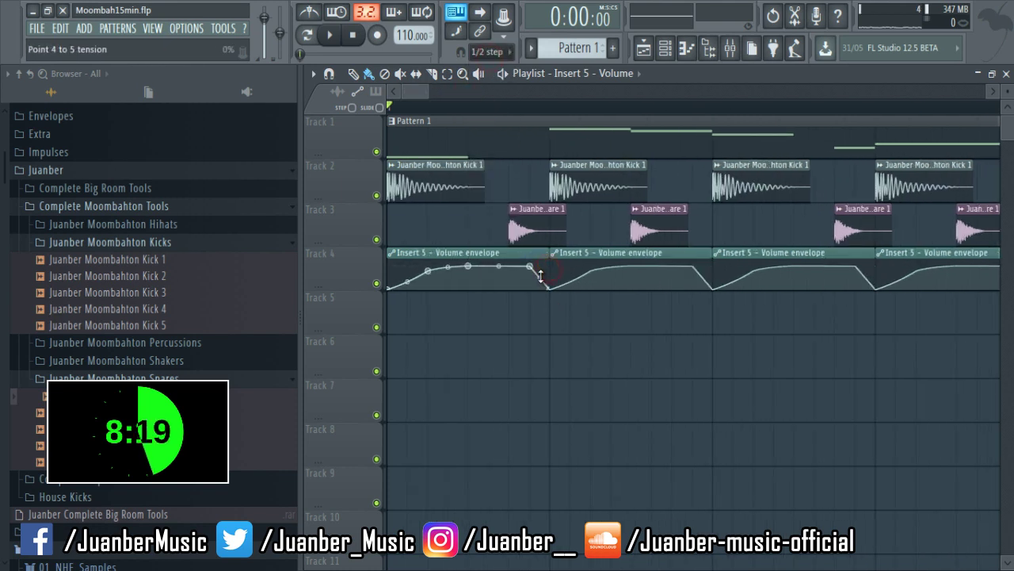
pyautogui.press('space')
# - Set snapping back to Line, save the project, and play the arrangement with the repeated volume automation
pyautogui.scroll(-6, 432, 109)
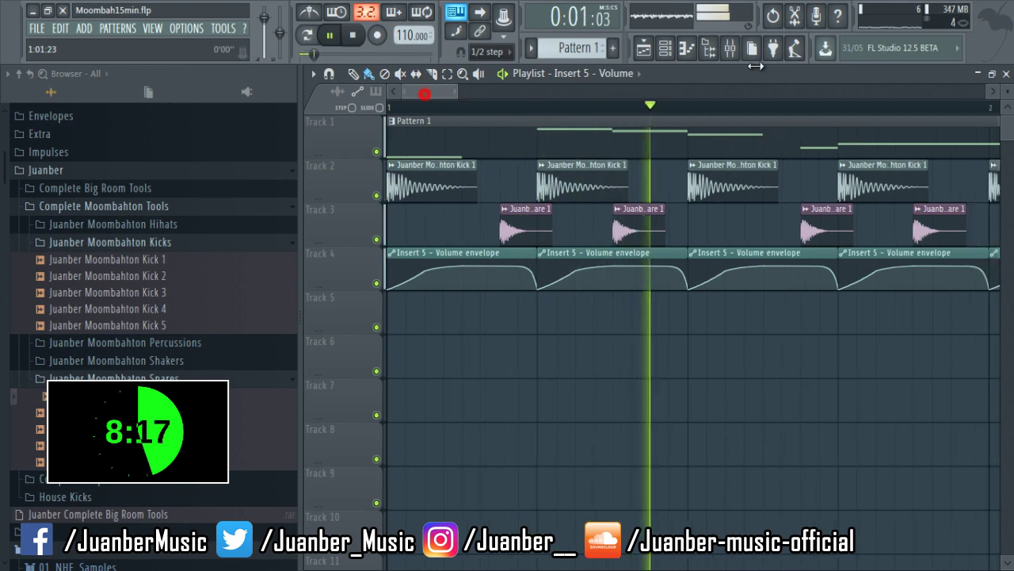
pyautogui.hotkey('ctrl', 's')
pyautogui.click(488, 52)
pyautogui.click(491, 69)
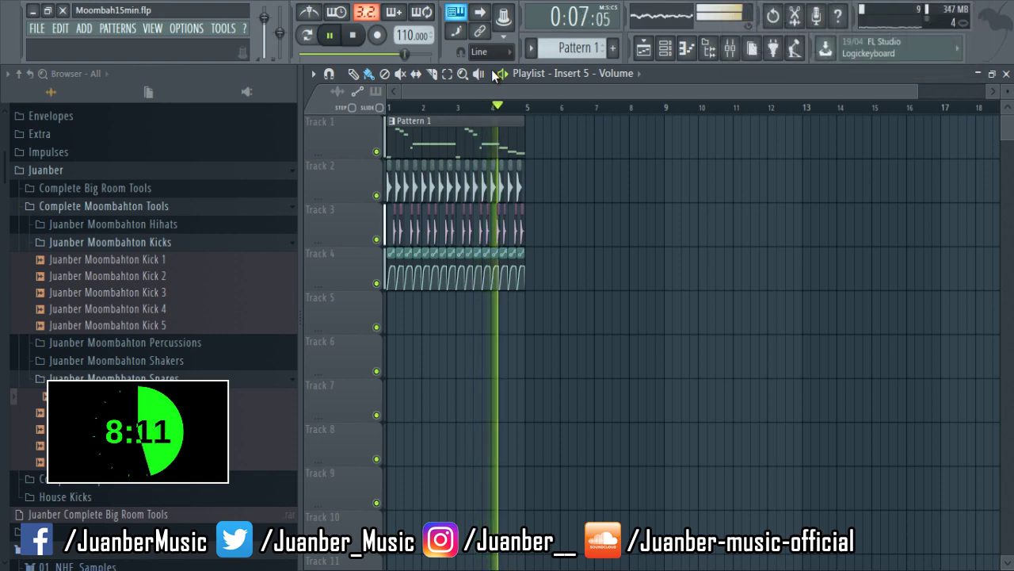
pyautogui.hotkey('ctrl', 's')
pyautogui.press('space')
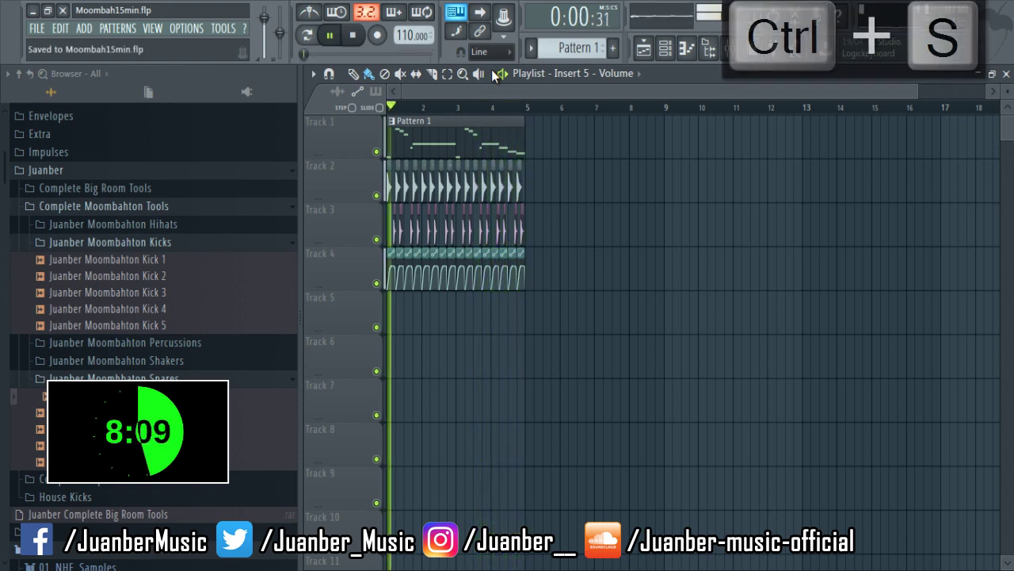
pyautogui.hotkey('ctrl', 's')
pyautogui.moveTo(920, 90); pyautogui.dragTo(608, 91)
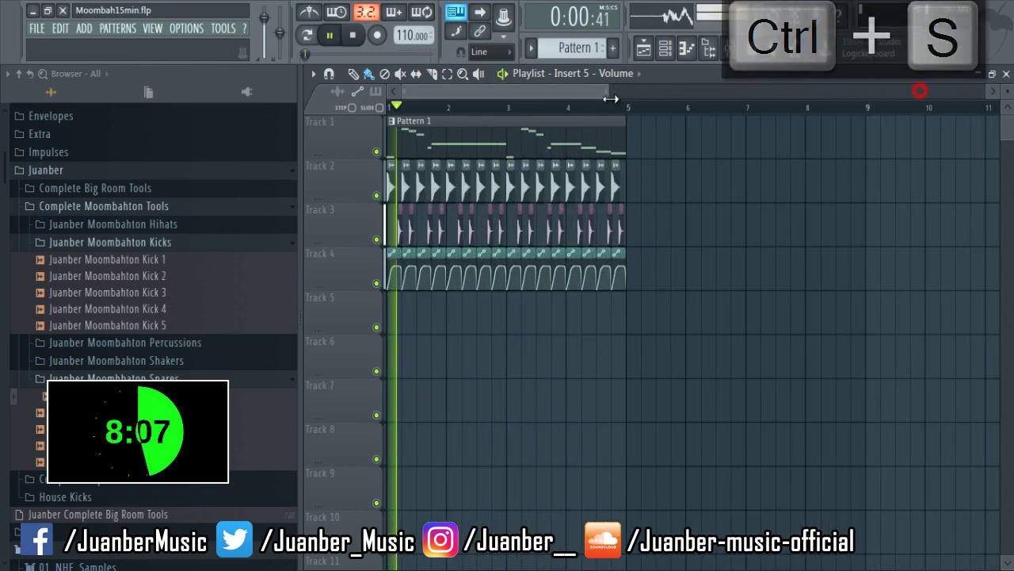
# - Look through the Juanber folders and sample packs in the browser for another kick sample
pyautogui.scroll(2, 130, 213)
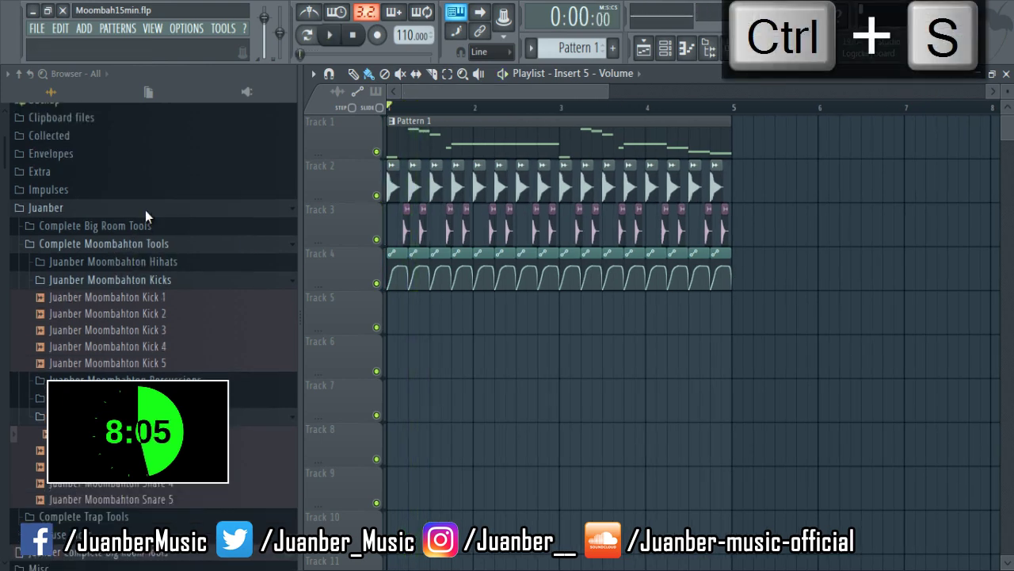
pyautogui.scroll(-9, 96, 173)
pyautogui.scroll(-6, 98, 206)
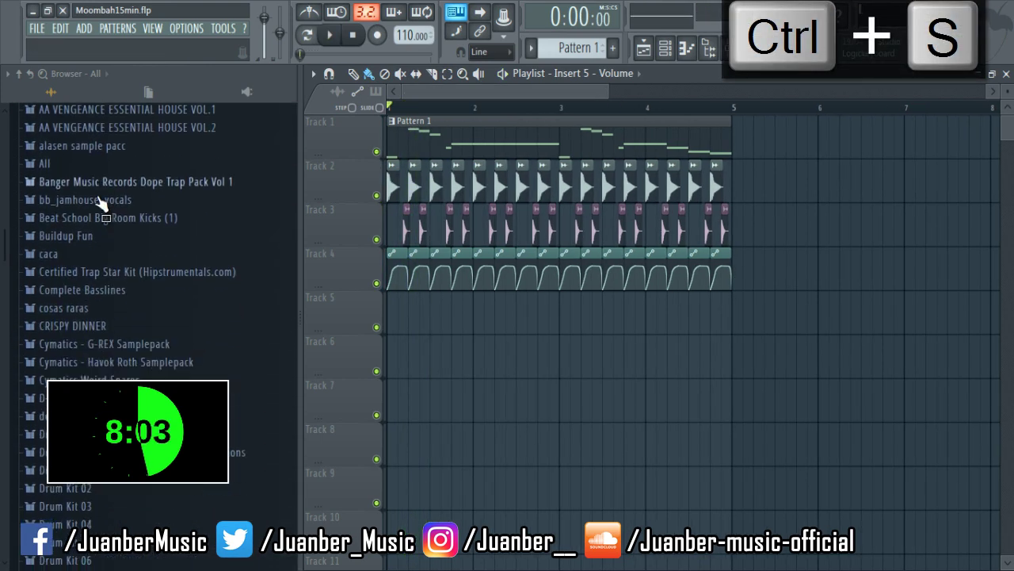
pyautogui.scroll(6, 99, 245)
pyautogui.scroll(10, 100, 245)
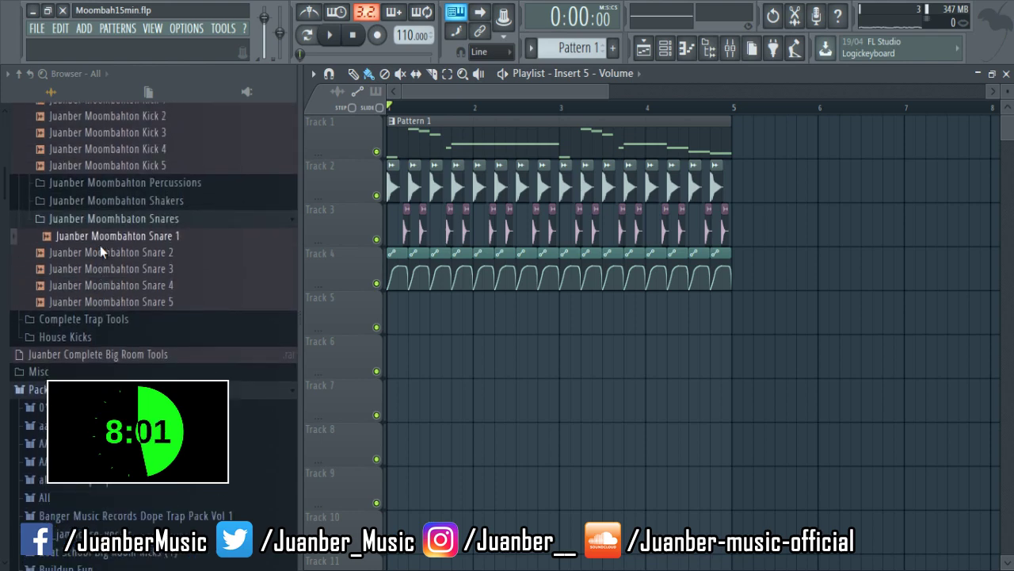
pyautogui.scroll(-4, 96, 279)
pyautogui.scroll(-8, 65, 299)
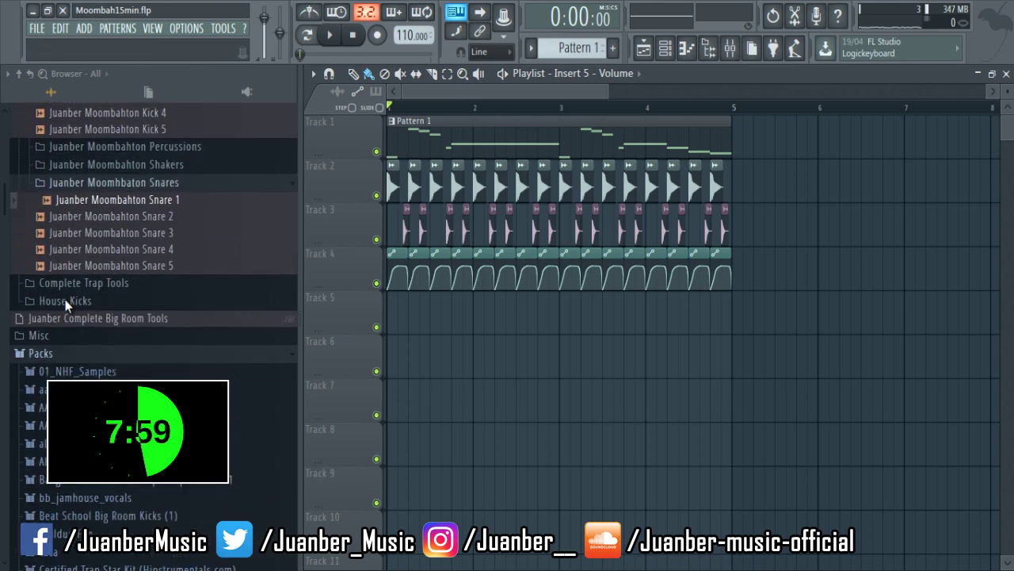
pyautogui.scroll(-10, 97, 486)
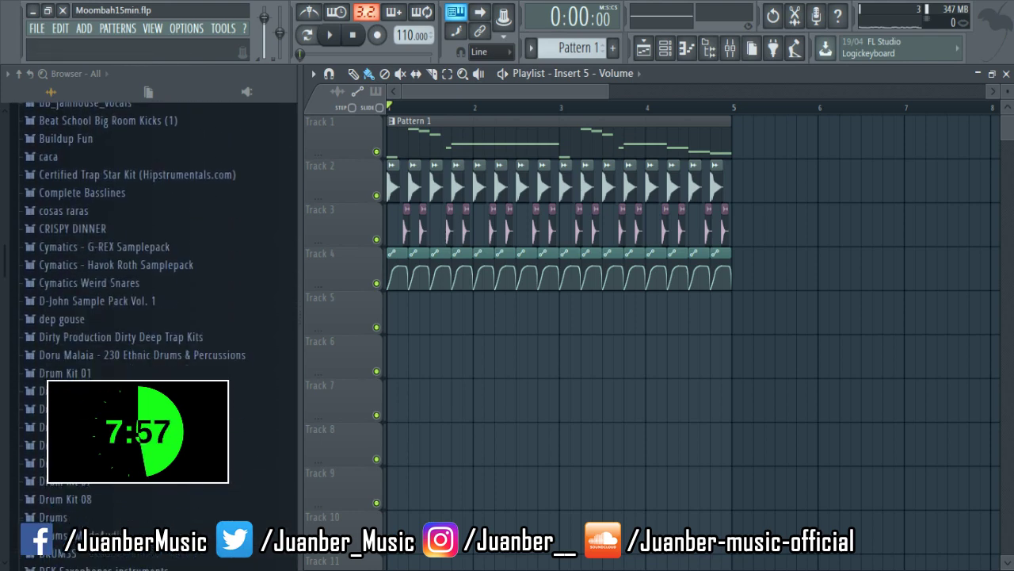
pyautogui.scroll(2, 97, 487)
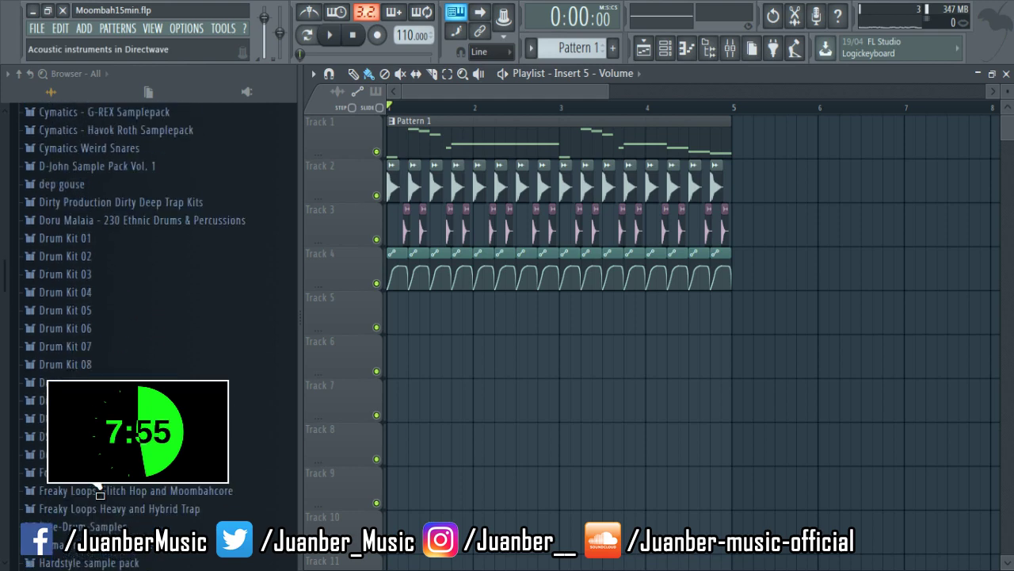
pyautogui.scroll(-8, 88, 413)
# - Open the KICKTHISMF_2.1 and Kicks_In_Key packs and audition the keyed kick samples
pyautogui.click(85, 355)
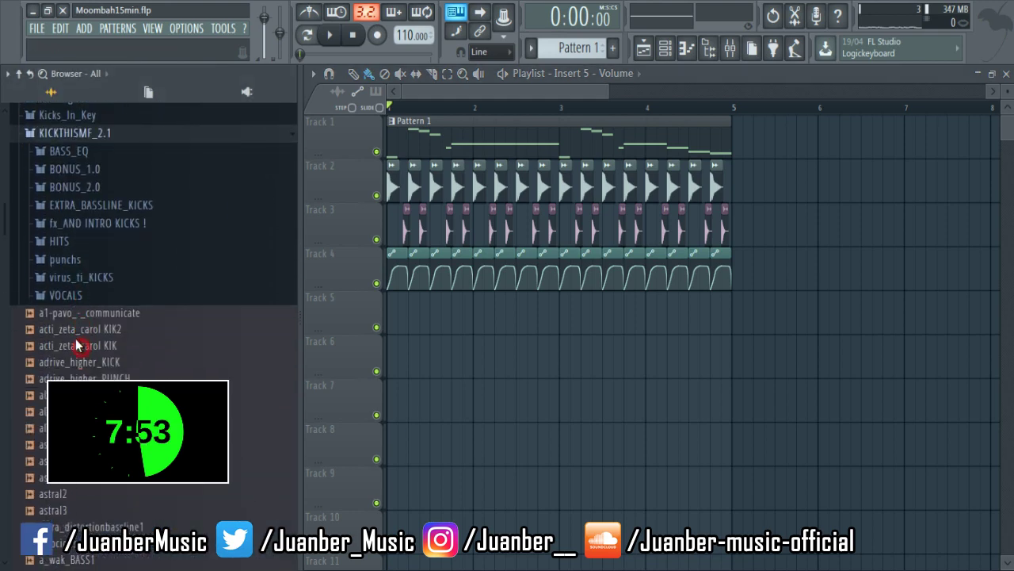
pyautogui.scroll(5, 79, 317)
pyautogui.click(69, 291)
pyautogui.moveTo(80, 359); pyautogui.dragTo(83, 361)
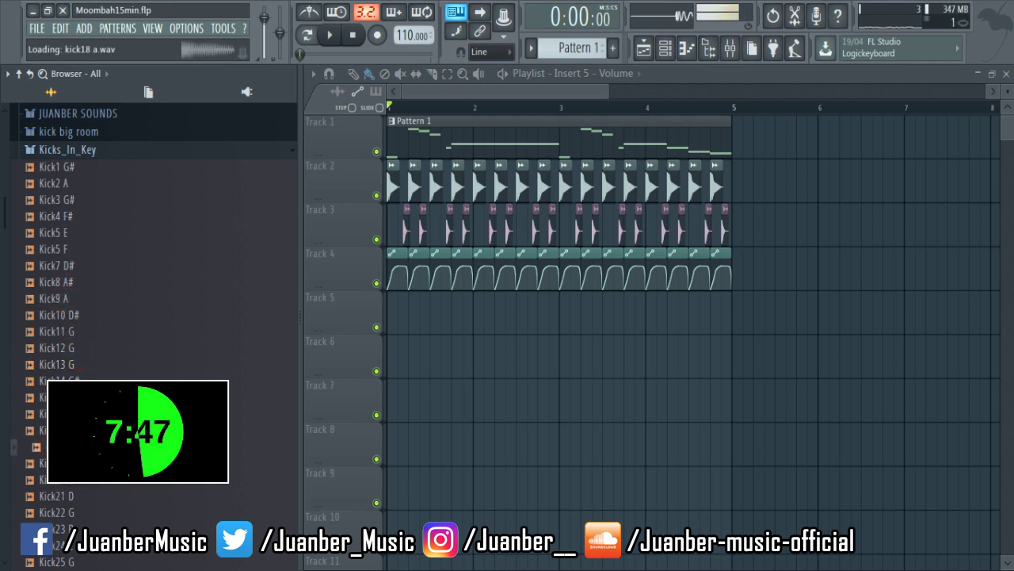
# - Place Kick15 A on Track 5, add a short fade-out to it, and repeat it on every beat through bar 4
pyautogui.scroll(-3, 50, 483)
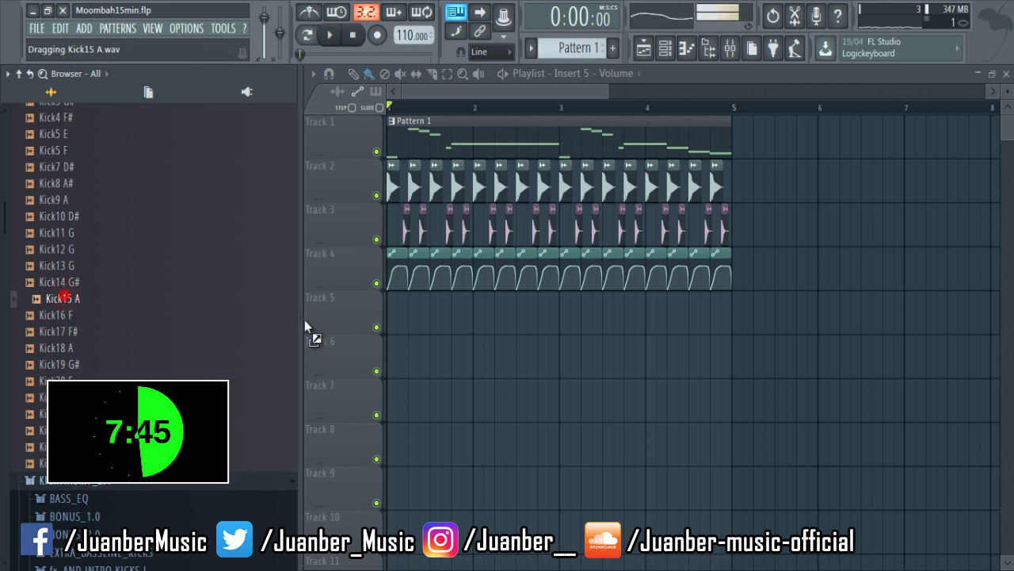
pyautogui.moveTo(304, 321); pyautogui.dragTo(396, 309)
pyautogui.doubleClick(395, 310)
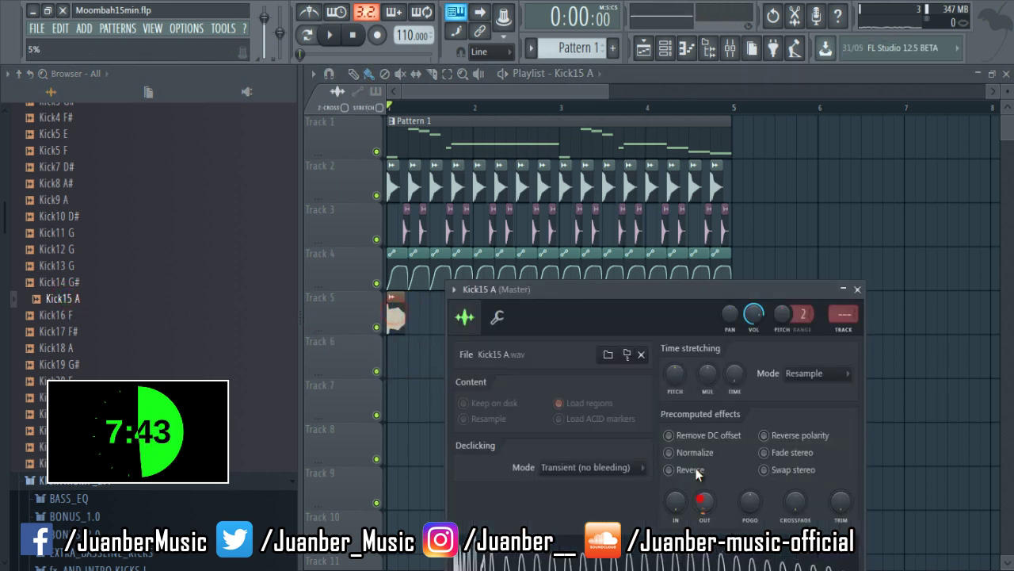
pyautogui.moveTo(418, 317); pyautogui.dragTo(697, 325)
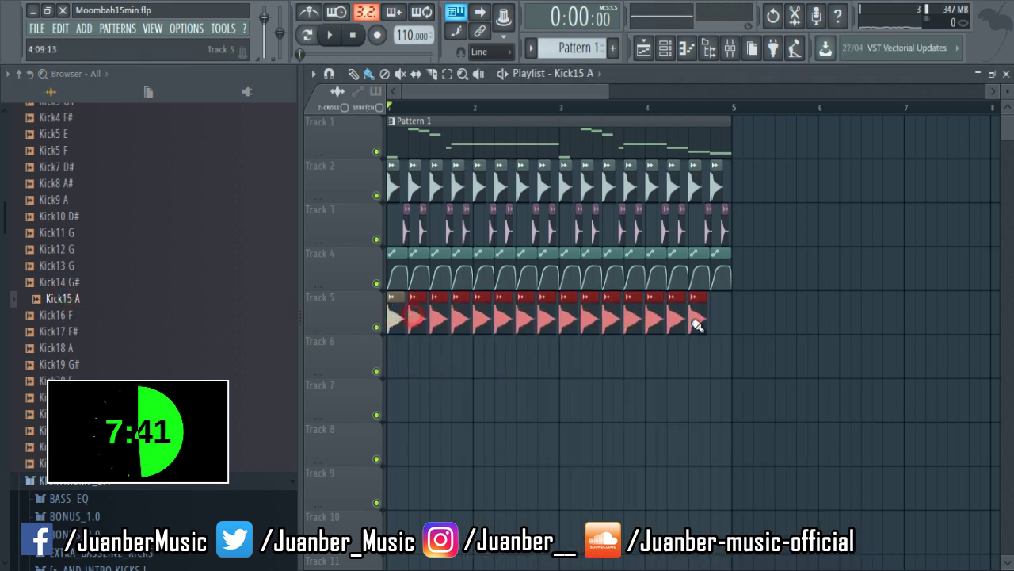
# - Check the channel rack and mixer levels during playback, stop it, and close all windows
pyautogui.click(152, 28)
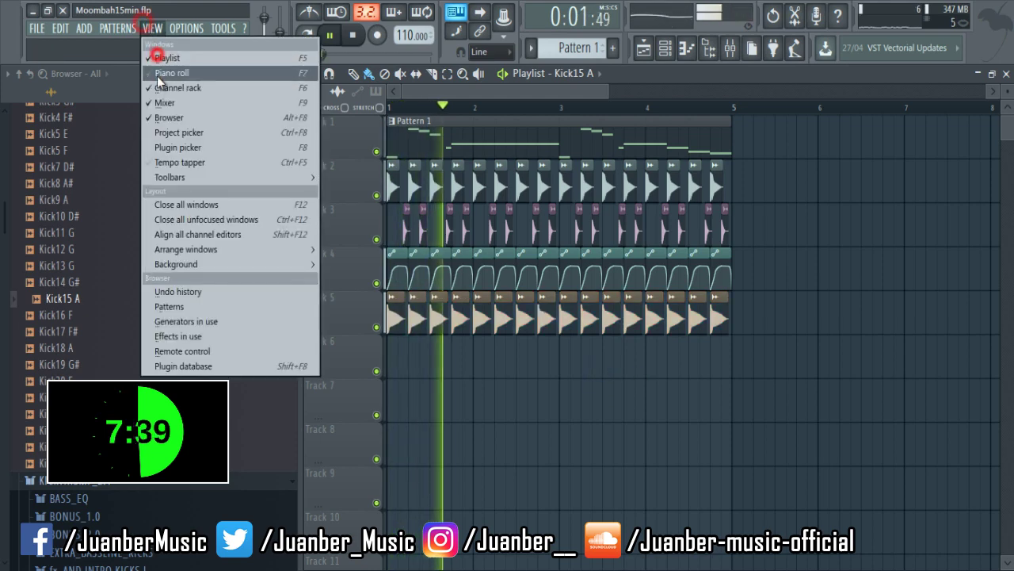
pyautogui.click(171, 89)
pyautogui.click(152, 28)
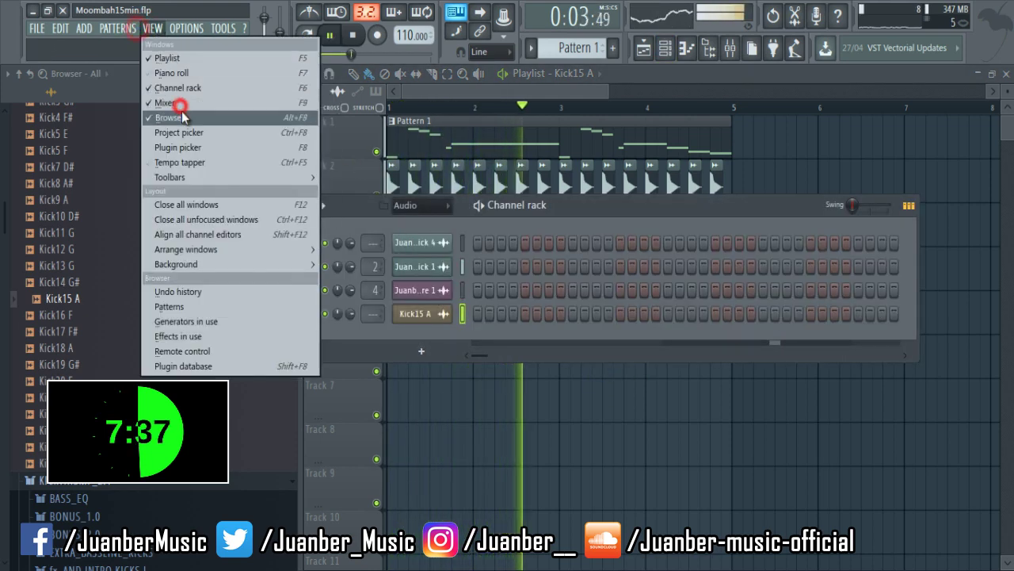
pyautogui.click(181, 103)
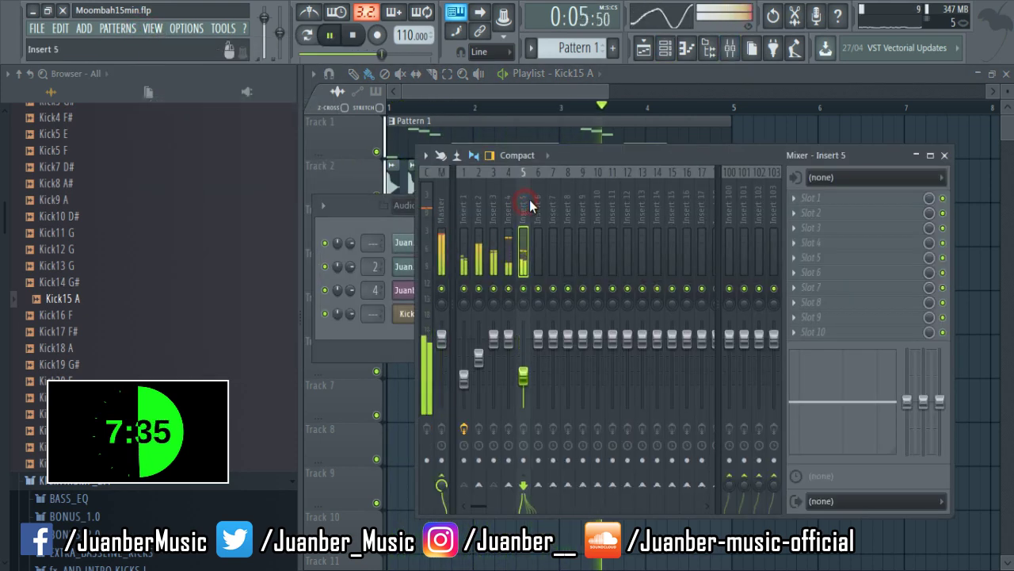
pyautogui.press('space')
pyautogui.press('F12')
# - Route the Kick15 A channel to mixer Insert 6 and lower that insert's fader to about 45%
pyautogui.doubleClick(622, 329)
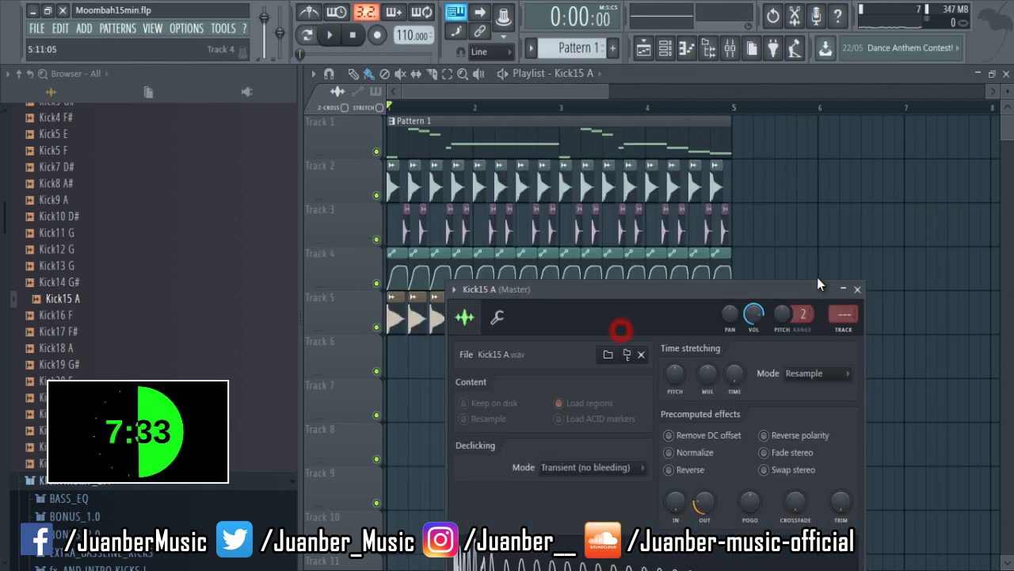
pyautogui.click(153, 28)
pyautogui.click(181, 103)
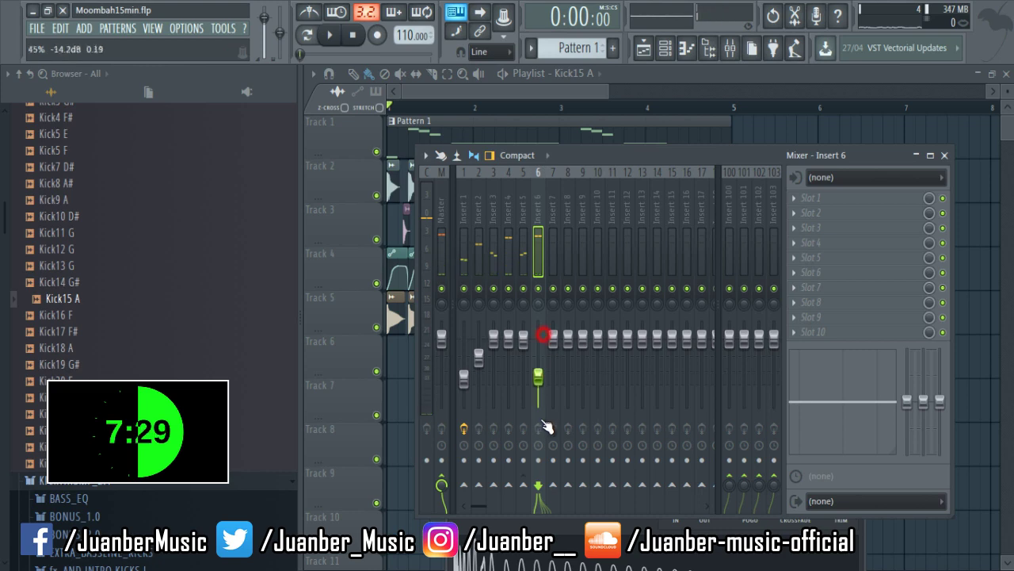
# - Play the arrangement and load Sausage Fattener x64 in the first effect slot of mixer Insert 6
pyautogui.press('space')
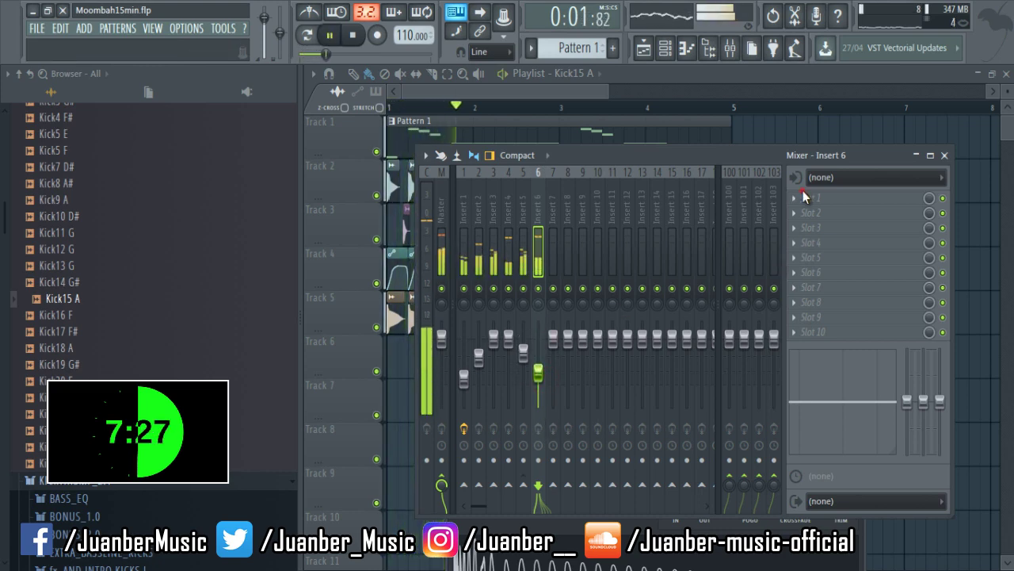
pyautogui.click(802, 194)
pyautogui.click(627, 176)
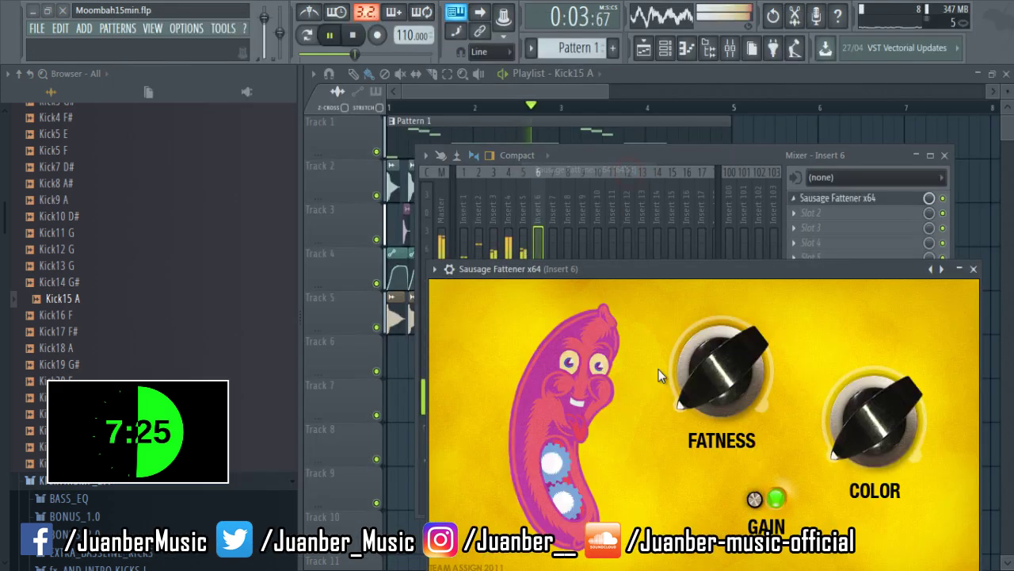
# - Set the Fatness of Sausage Fattener x64 on mixer Insert 6 to about 9% and close the plugin
pyautogui.moveTo(703, 376); pyautogui.dragTo(703, 365)
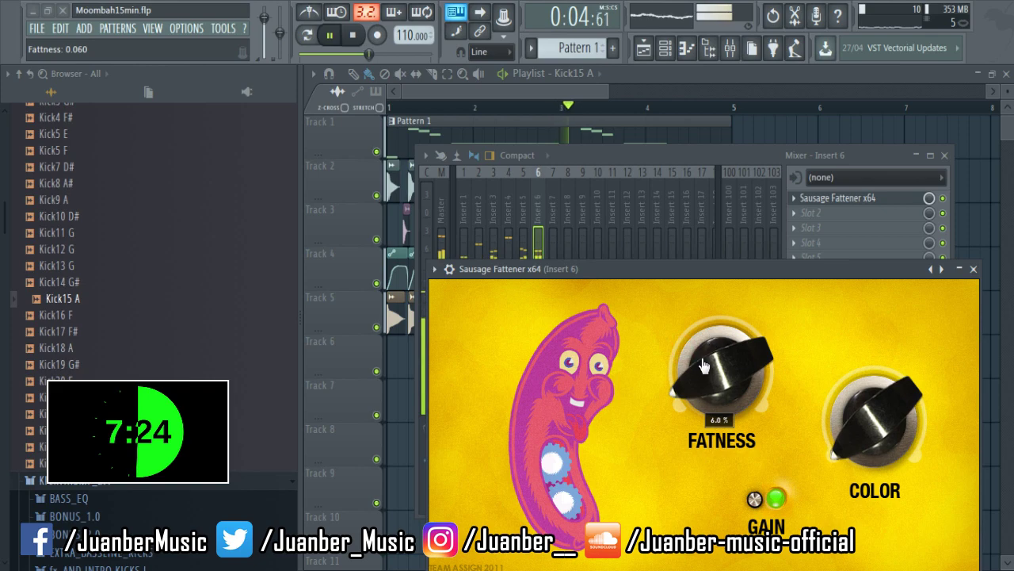
pyautogui.click(974, 268)
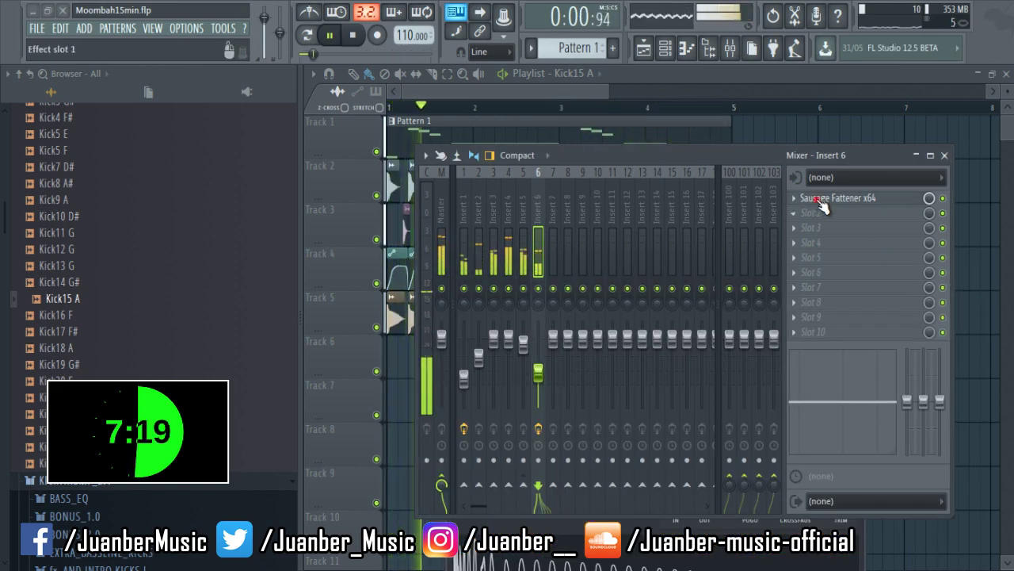
pyautogui.click(792, 197)
pyautogui.moveTo(737, 365); pyautogui.dragTo(737, 355)
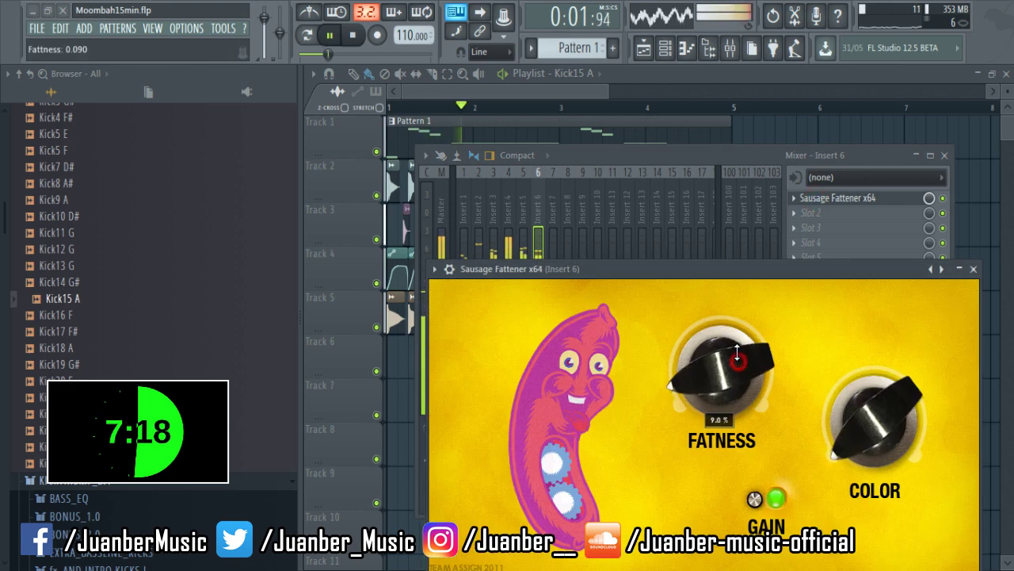
pyautogui.click(974, 268)
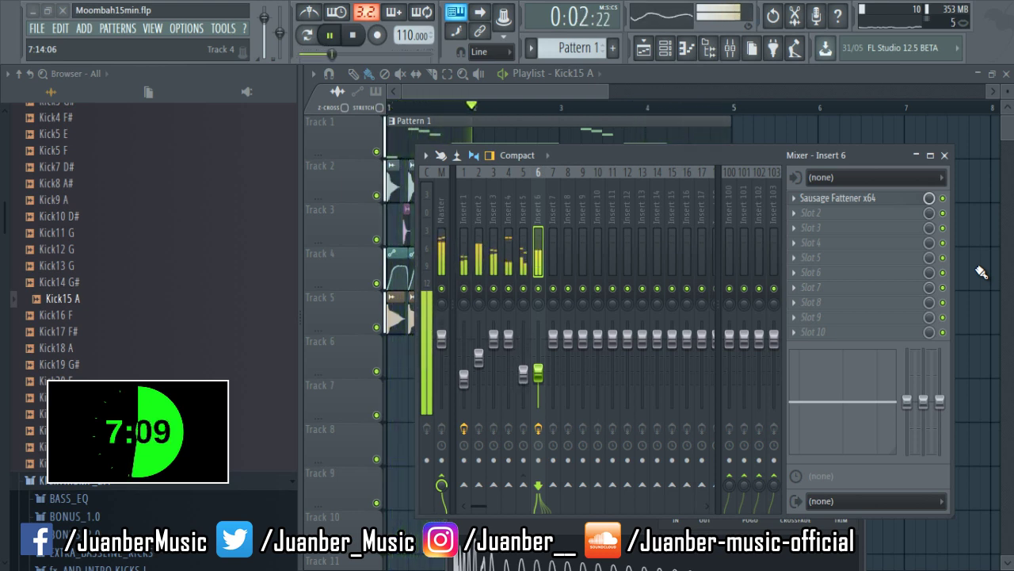
# - Stop playback and load Fruity Parametric EQ 2 in the first effect slot of mixer Insert 3
pyautogui.click(482, 216)
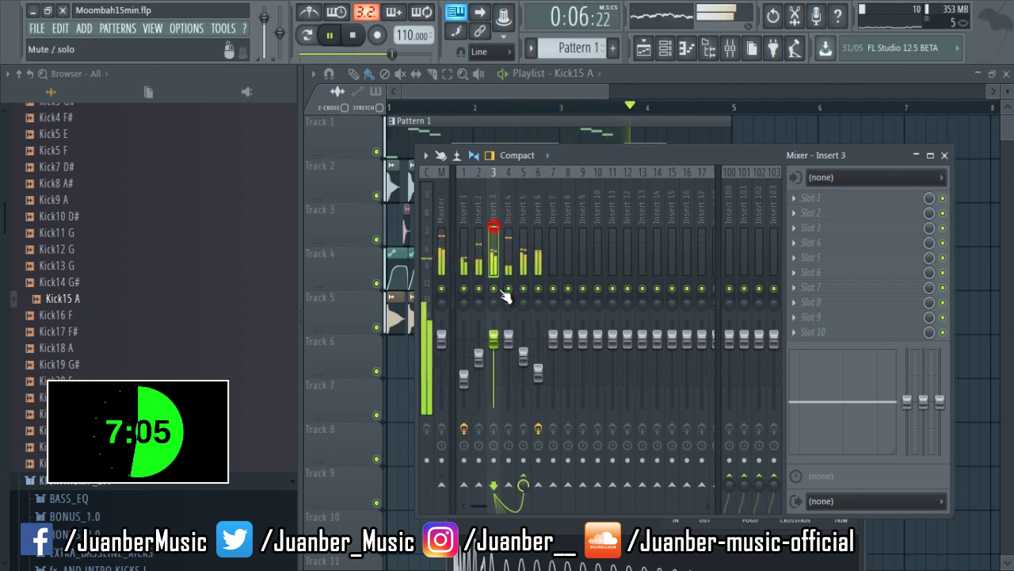
pyautogui.press('space')
pyautogui.click(459, 222)
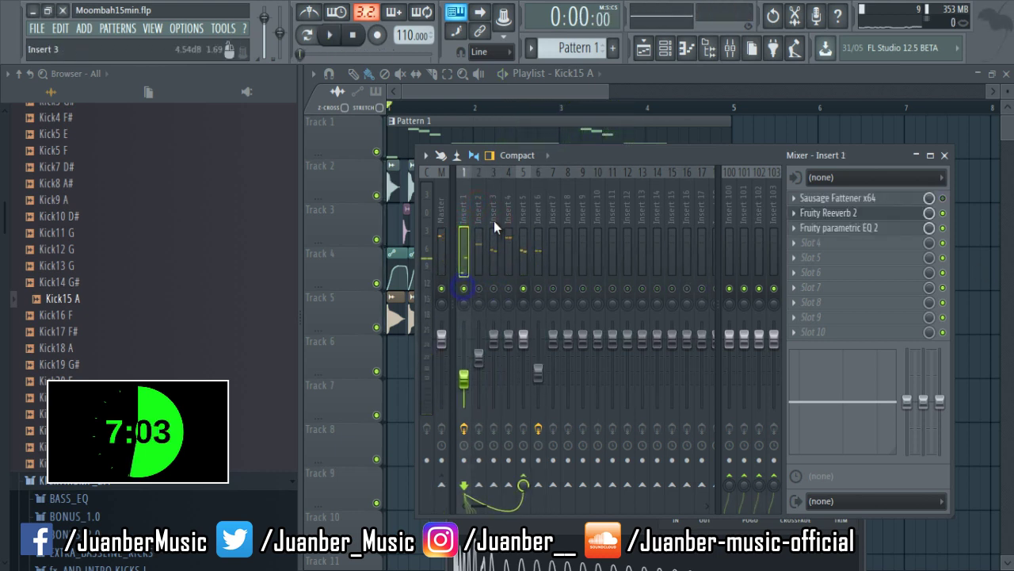
pyautogui.click(493, 214)
pyautogui.click(800, 193)
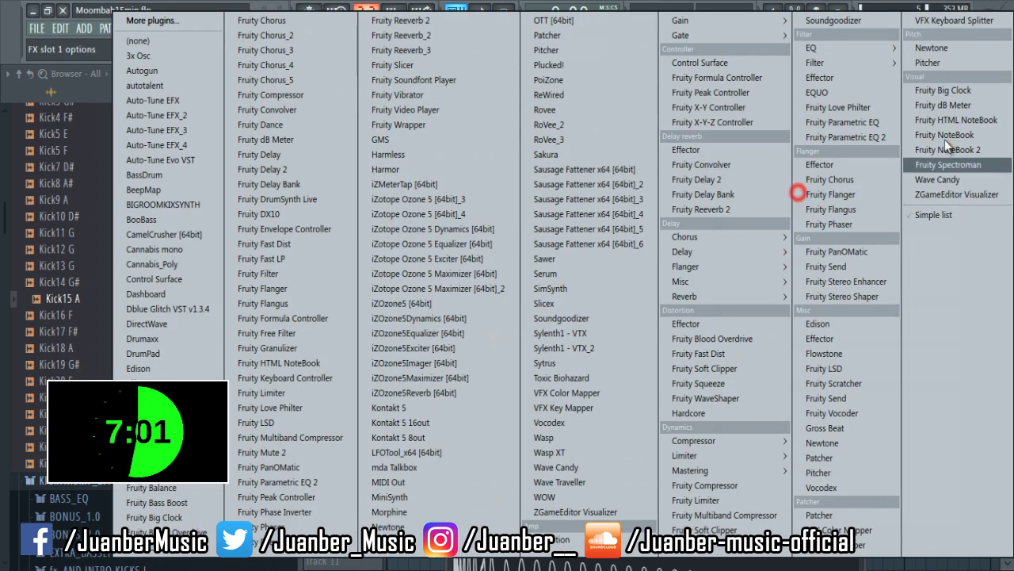
pyautogui.click(885, 138)
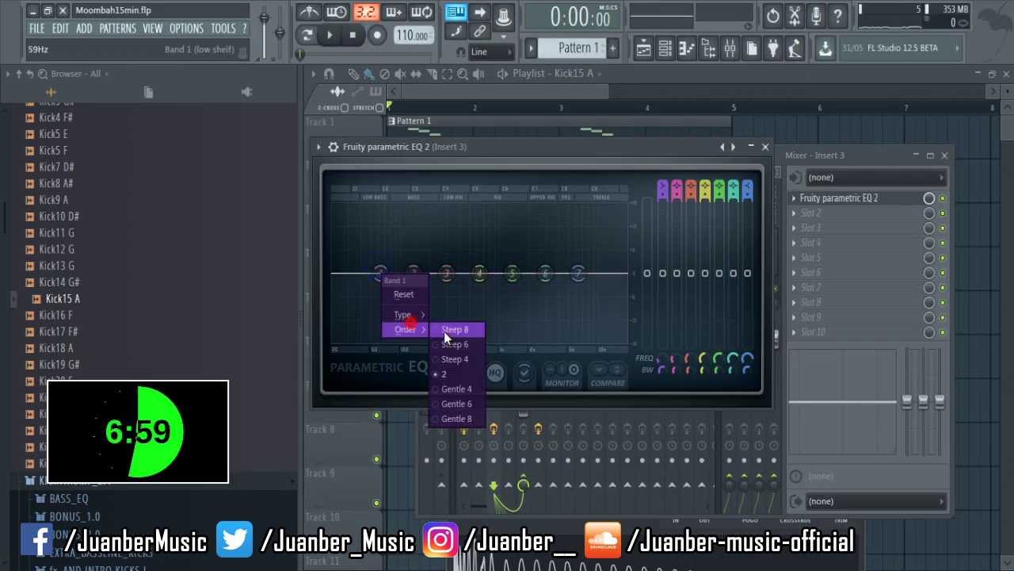
# - Make band 1 of Insert 3's EQ a Steep 8 high pass with a raised cutoff, and slightly boost band 3 during playback
pyautogui.click(444, 331)
pyautogui.click(408, 325)
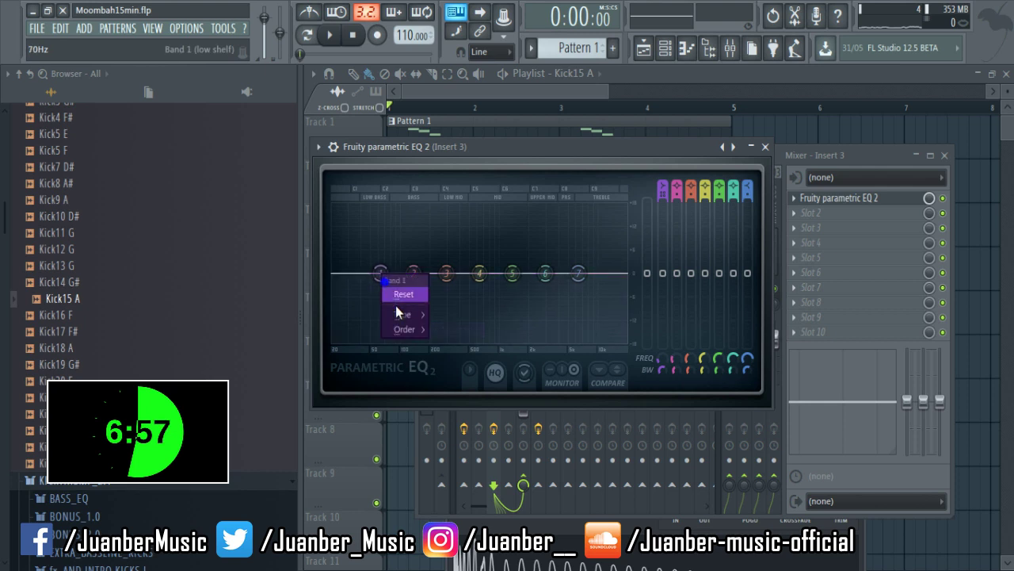
pyautogui.click(397, 311)
pyautogui.click(449, 355)
pyautogui.press('space')
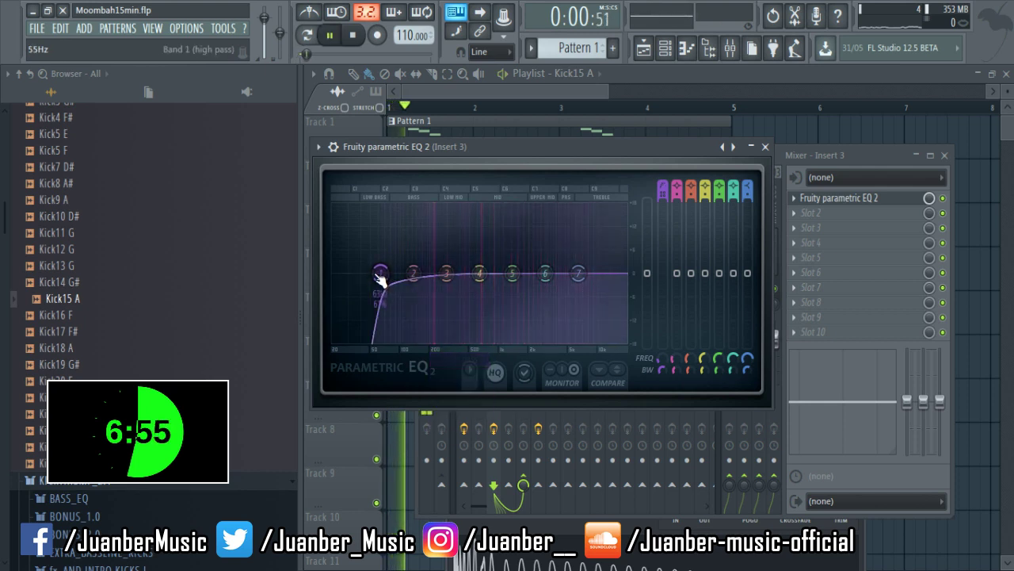
pyautogui.moveTo(377, 274); pyautogui.dragTo(431, 271)
pyautogui.moveTo(448, 268)
pyautogui.mouseDown()
pyautogui.moveTo(458, 254)
pyautogui.moveTo(492, 271)
pyautogui.moveTo(441, 275)
pyautogui.mouseUp()
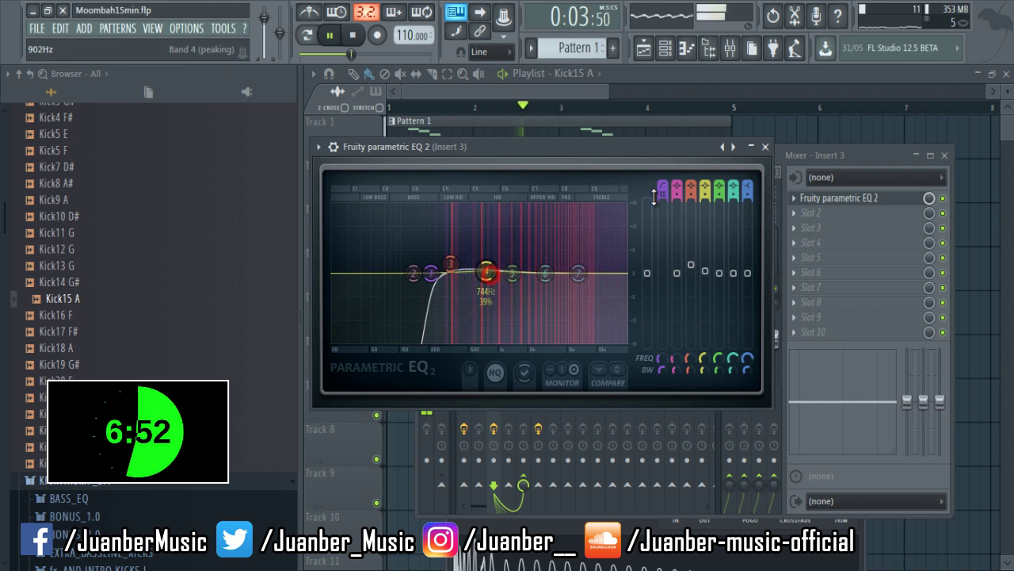
pyautogui.click(765, 146)
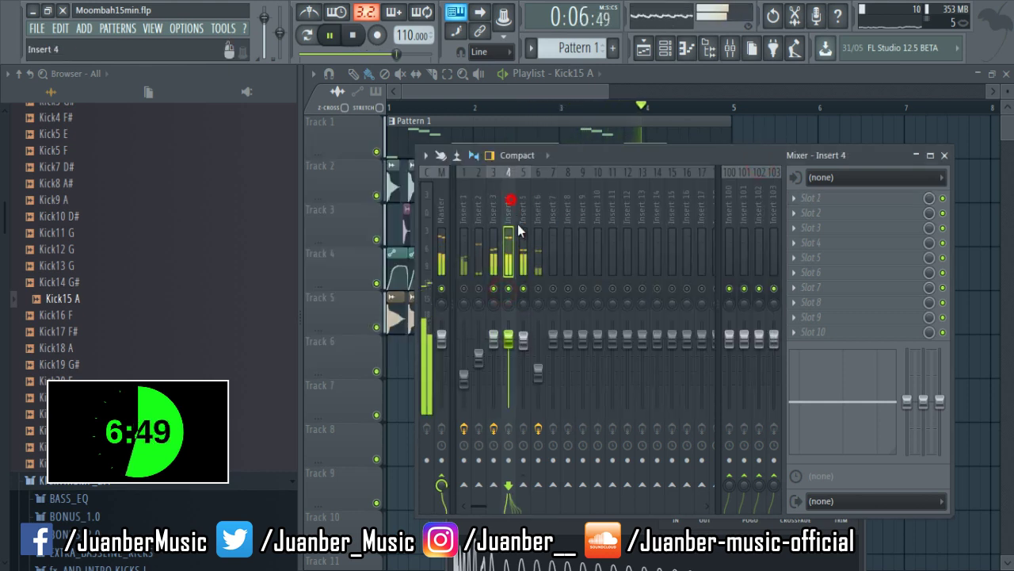
# - Lower Insert 4's fader and load Fruity Parametric EQ 2 in its first effect slot
pyautogui.moveTo(509, 337); pyautogui.dragTo(506, 345)
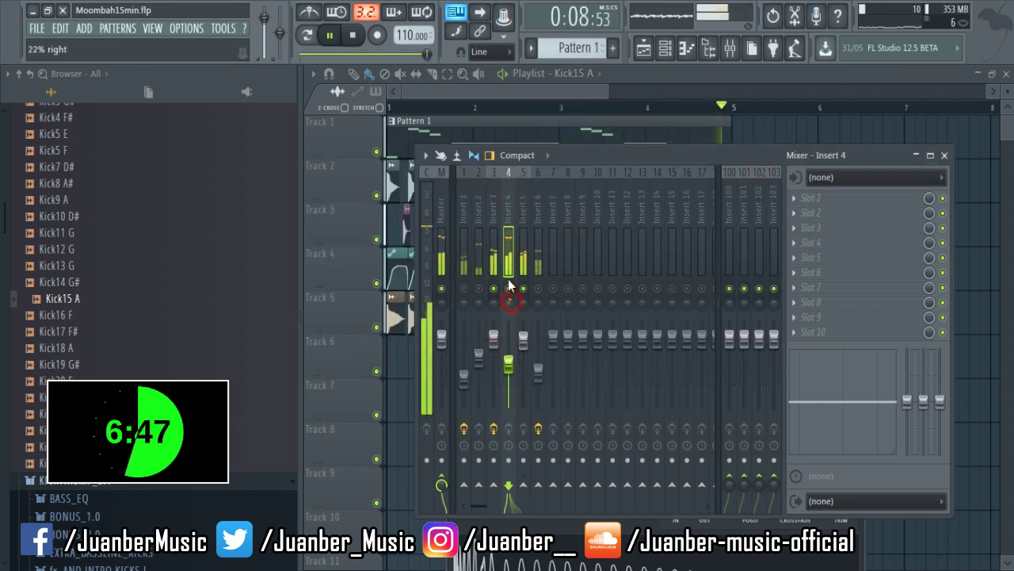
pyautogui.click(795, 198)
pyautogui.click(816, 136)
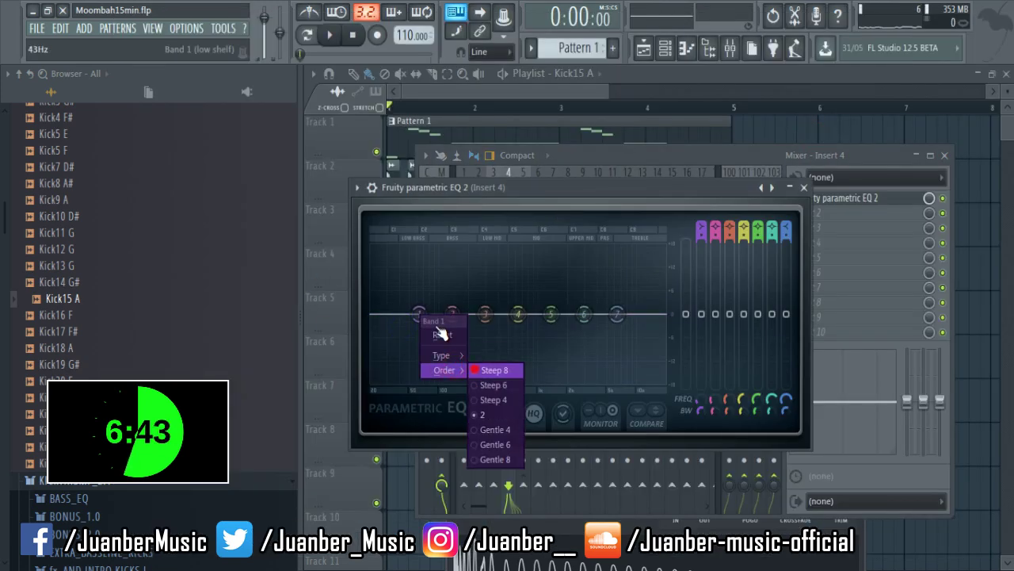
# - Make band 1 of Insert 4's EQ a high pass with a raised cutoff, and boost band 3 just above it during playback
pyautogui.click(445, 355)
pyautogui.click(491, 400)
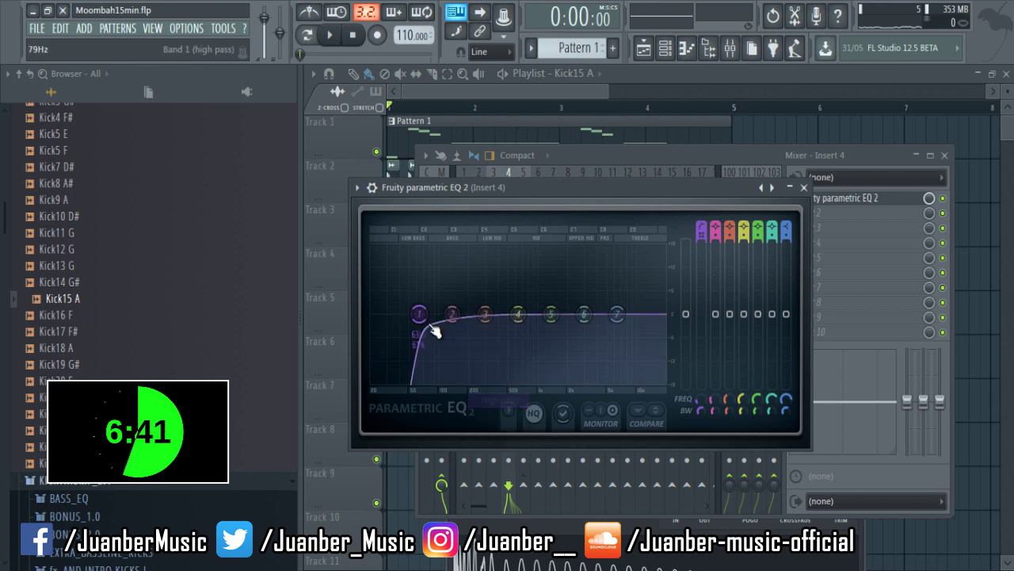
pyautogui.moveTo(660, 184); pyautogui.dragTo(684, 222)
pyautogui.press('space')
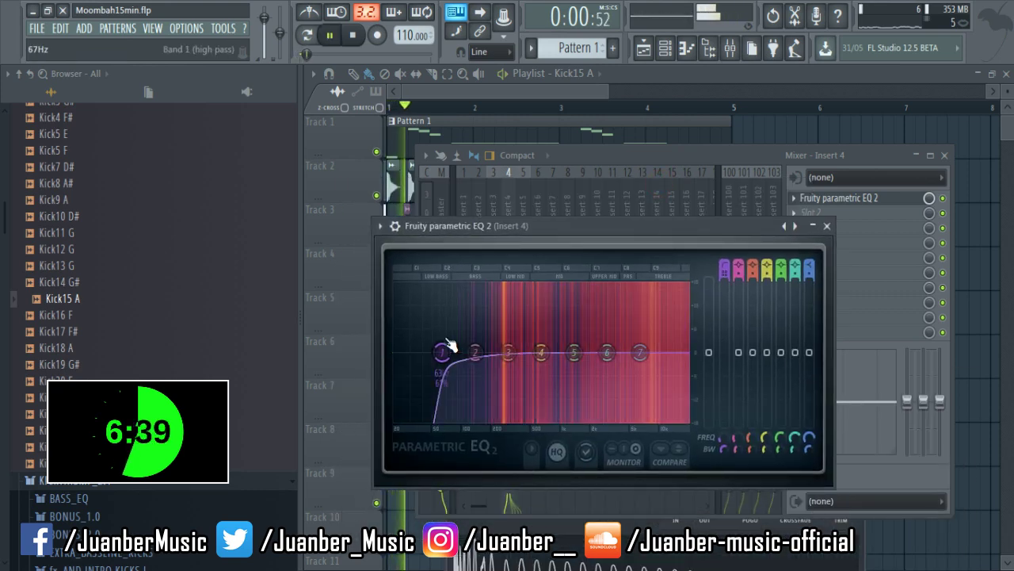
pyautogui.moveTo(445, 338); pyautogui.dragTo(493, 340)
pyautogui.moveTo(511, 349); pyautogui.dragTo(499, 327)
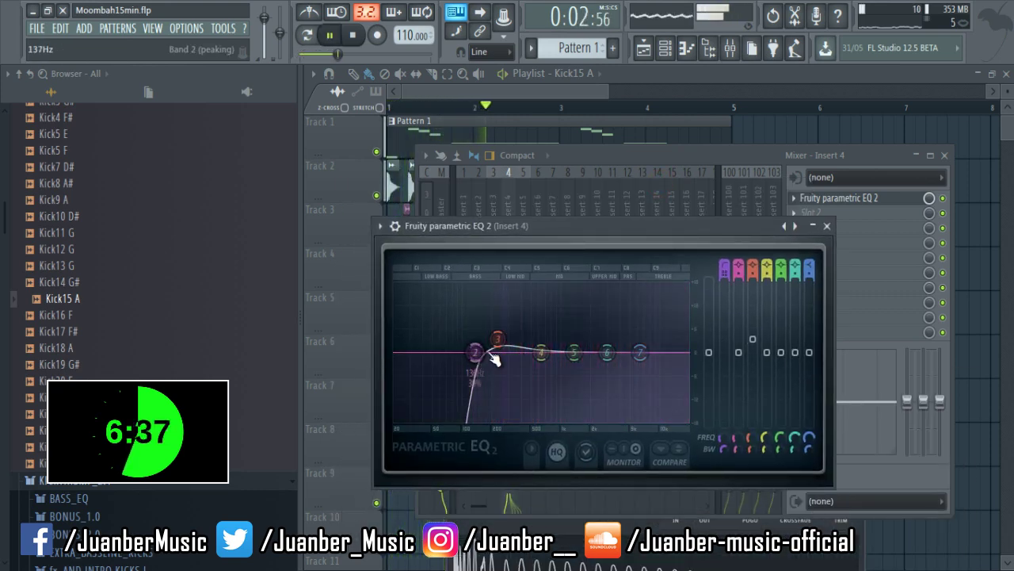
pyautogui.click(826, 226)
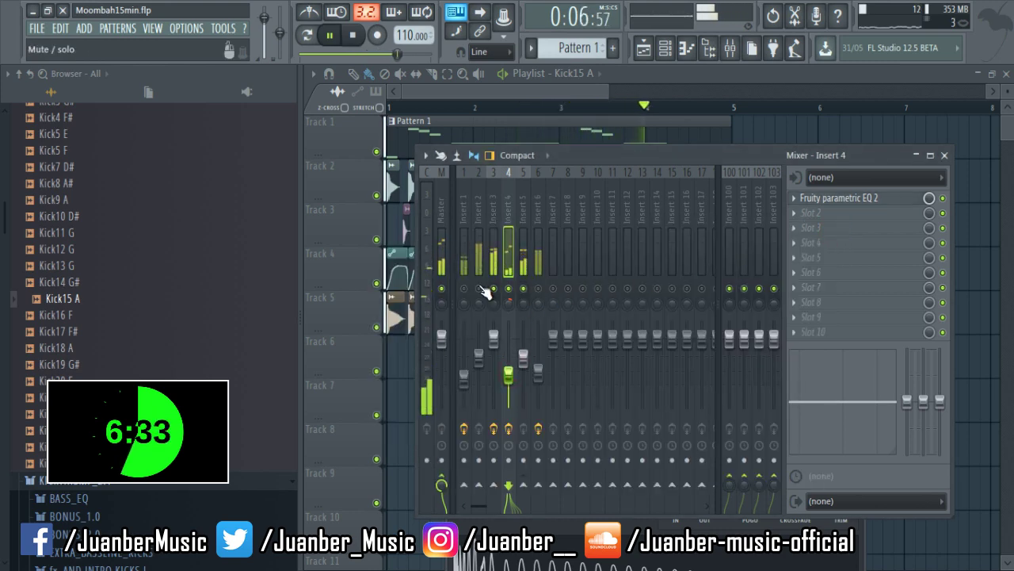
# - Load Maximus in the second effect slot of Insert 2 and apply its Clear master RMS preset
pyautogui.click(478, 212)
pyautogui.click(826, 211)
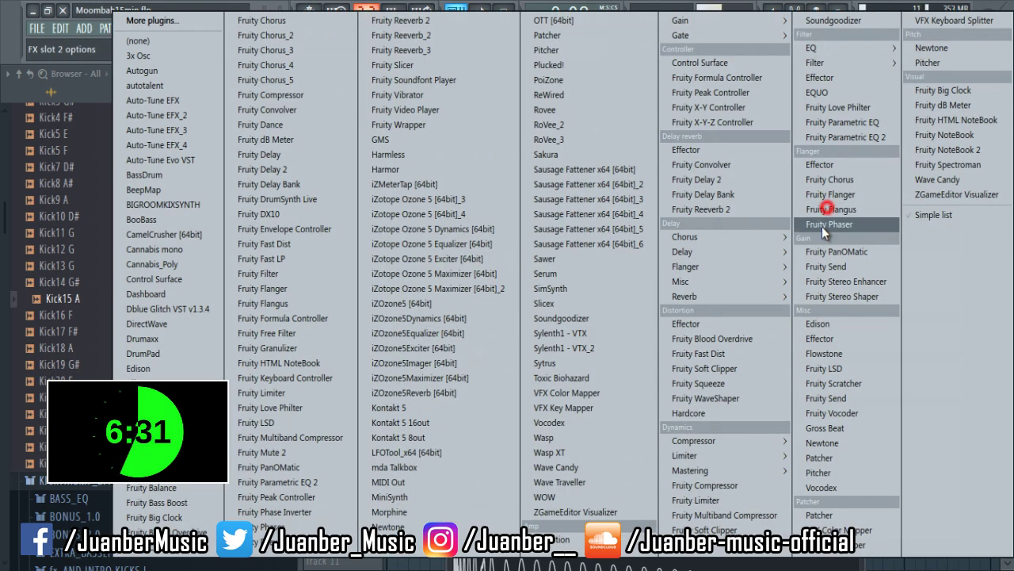
pyautogui.click(802, 471)
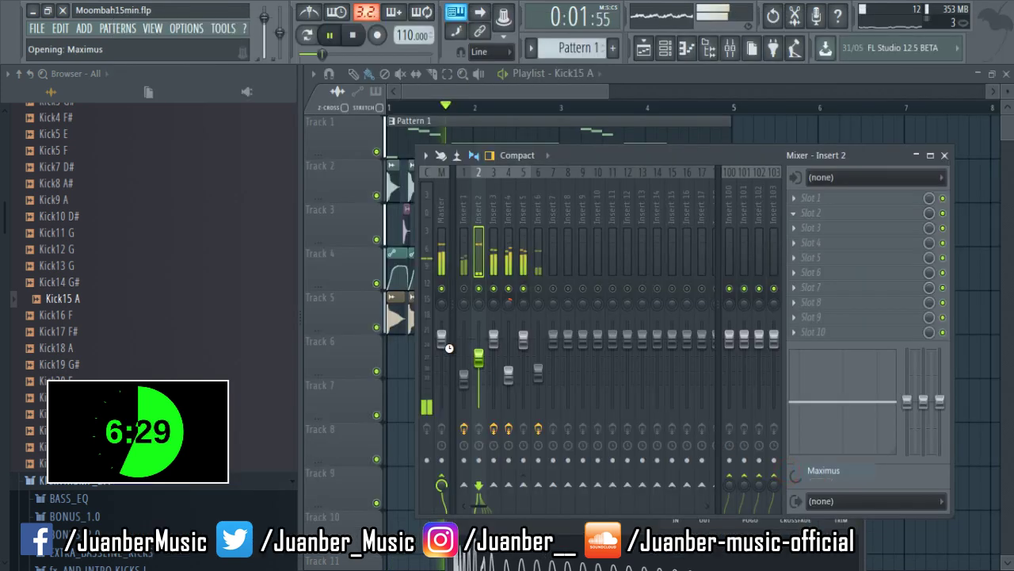
pyautogui.click(468, 289)
pyautogui.click(471, 276)
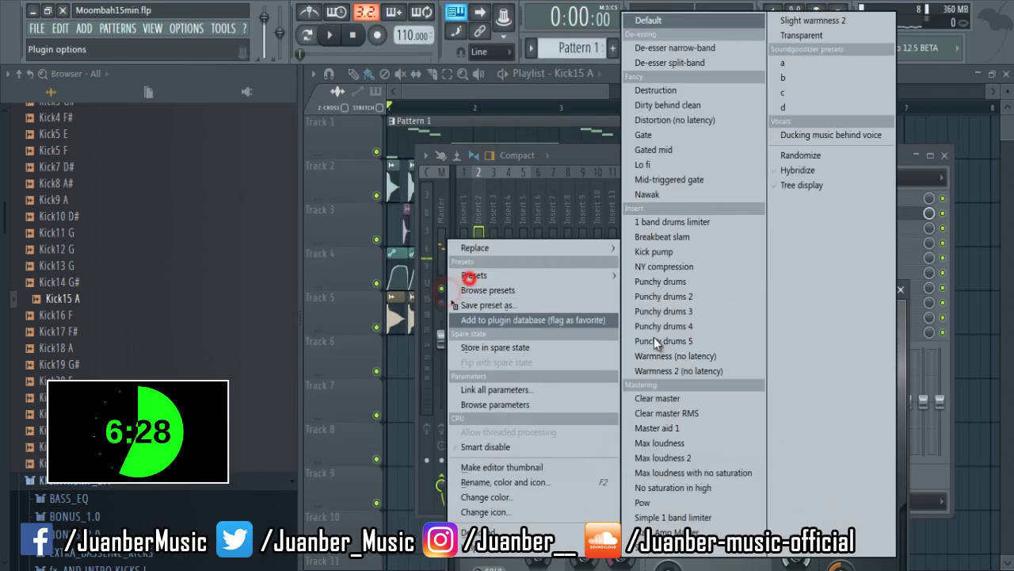
pyautogui.click(658, 413)
pyautogui.press('space')
pyautogui.click(901, 292)
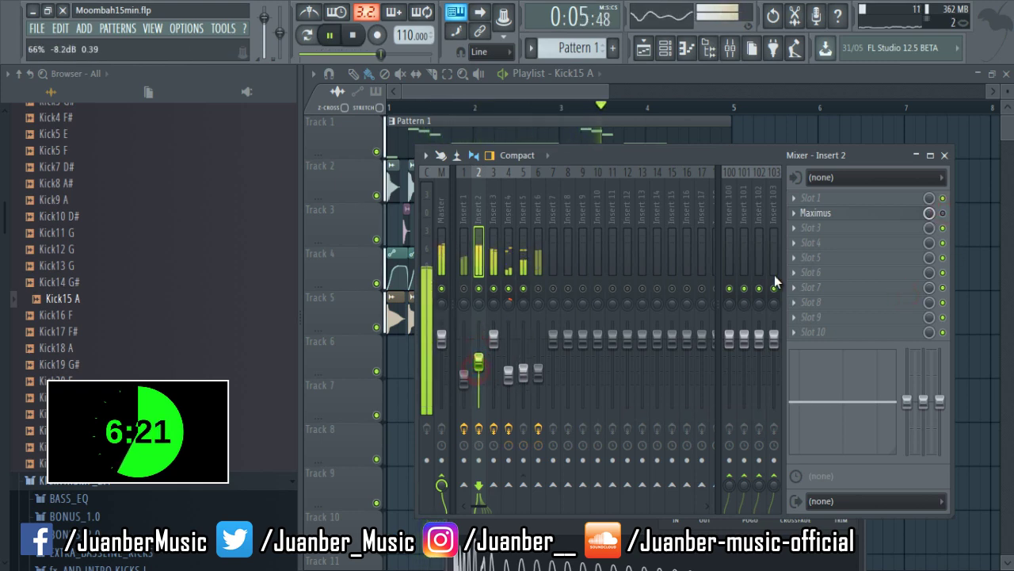
# - Load Fruity Parametric EQ 2 in Insert 2's fifth effect slot and shape it with a sub cut, slight bass boost and high-shelf cut
pyautogui.click(795, 256)
pyautogui.click(859, 144)
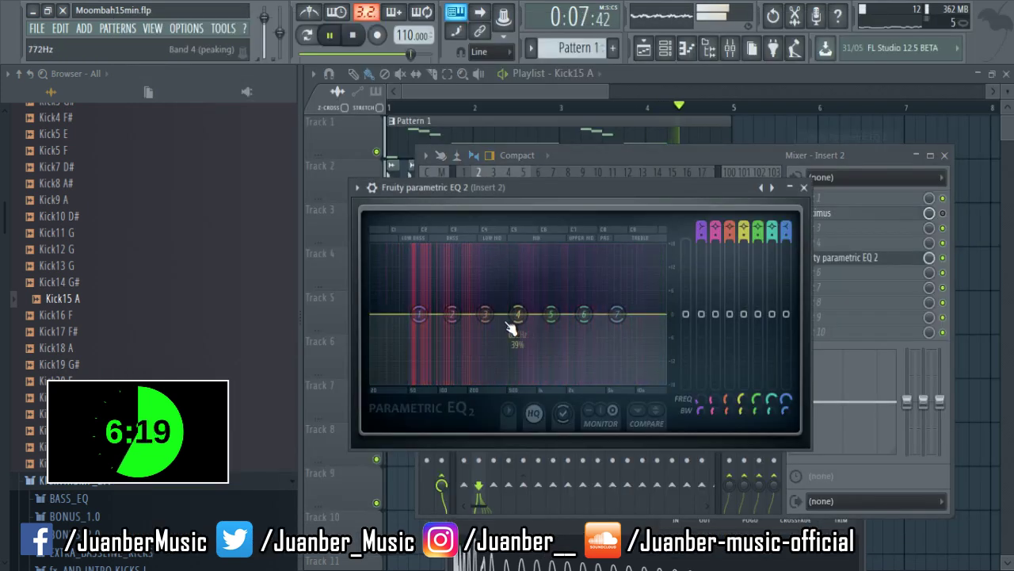
pyautogui.moveTo(453, 312); pyautogui.dragTo(393, 323)
pyautogui.moveTo(436, 308); pyautogui.dragTo(421, 308)
pyautogui.moveTo(618, 309); pyautogui.dragTo(639, 351)
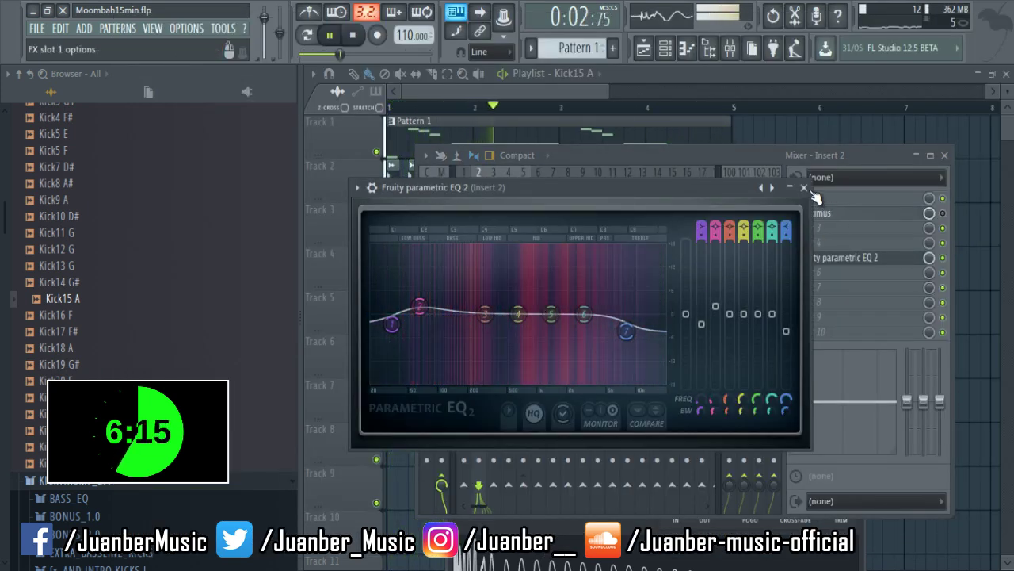
pyautogui.click(803, 187)
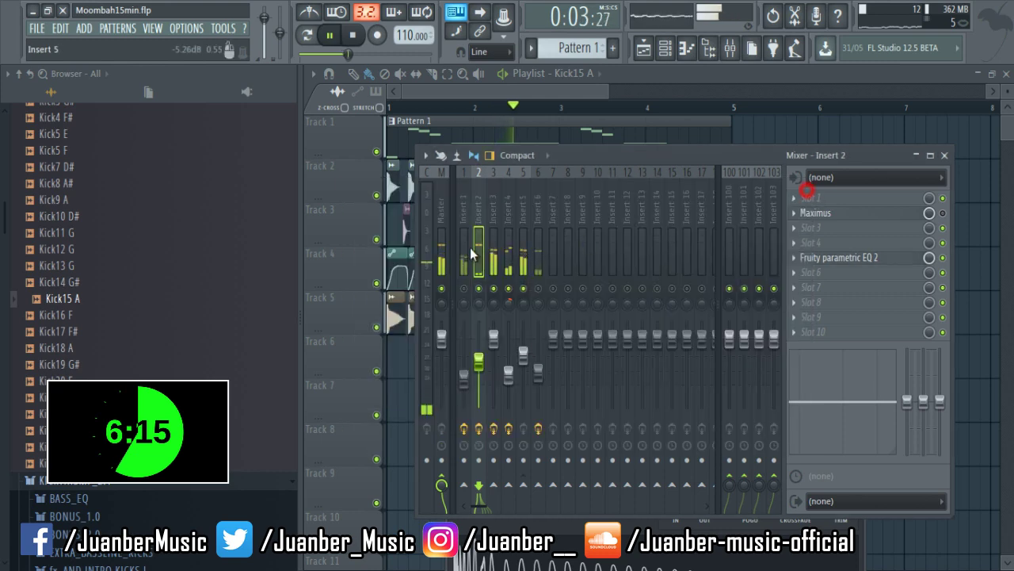
# - Load Fruity Parametric EQ 2 in Insert 6's third effect slot, boosting the low bass and reducing the mids and highs
pyautogui.click(542, 225)
pyautogui.click(803, 235)
pyautogui.click(858, 140)
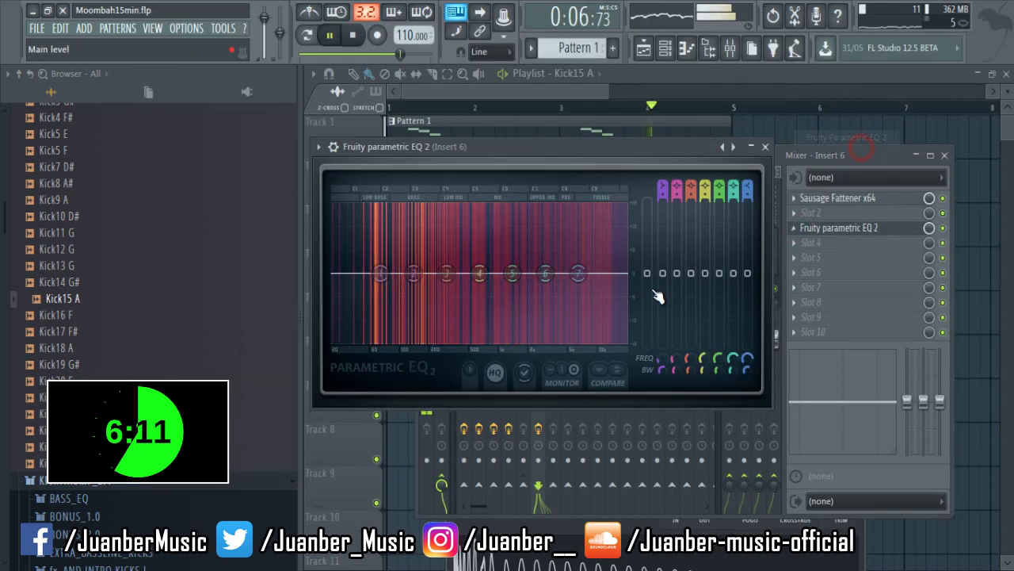
pyautogui.moveTo(401, 277); pyautogui.dragTo(385, 261)
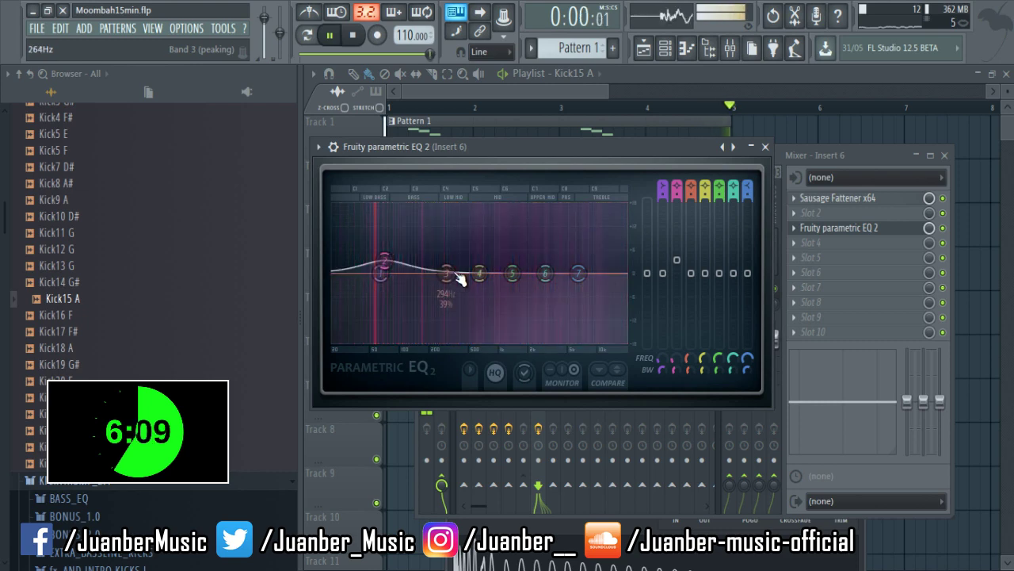
pyautogui.moveTo(448, 275); pyautogui.dragTo(582, 347)
# - Make band 7 of Insert 6's EQ a steeper low pass at the top of the spectrum, and cut band 1 by 7.6 dB at 23 Hz
pyautogui.rightClick(584, 305)
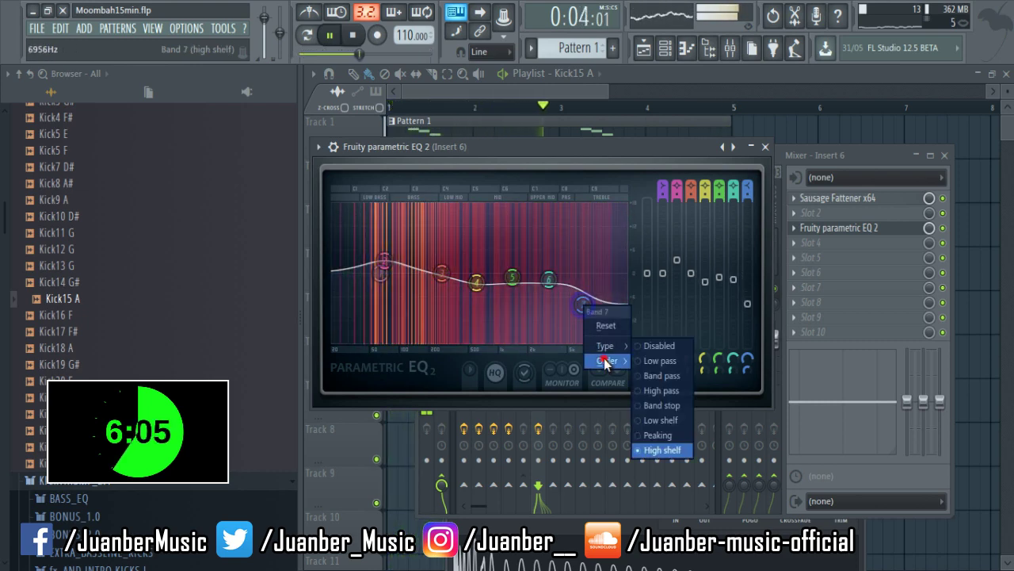
pyautogui.click(631, 366)
pyautogui.rightClick(584, 306)
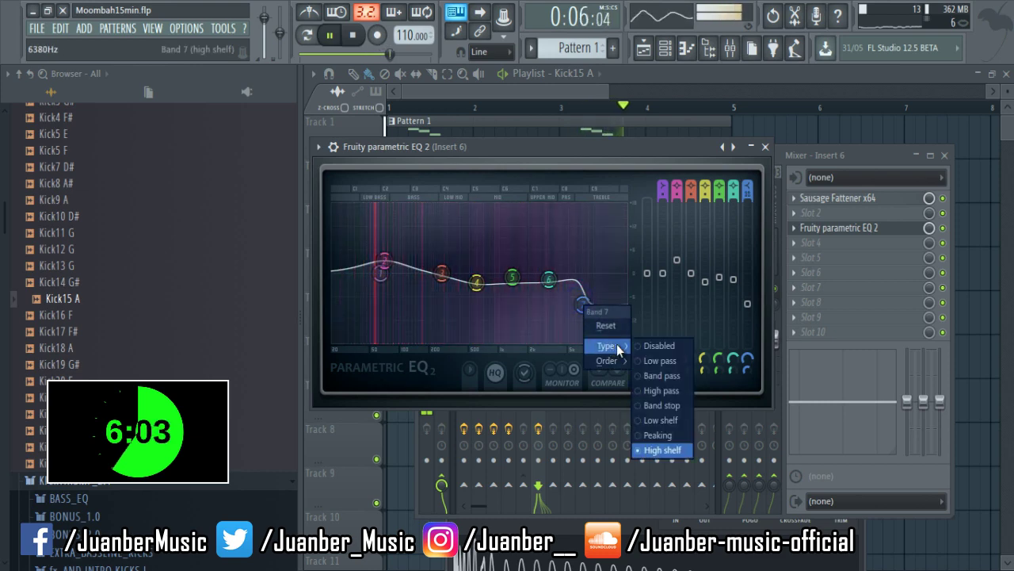
pyautogui.click(657, 362)
pyautogui.moveTo(593, 285); pyautogui.dragTo(664, 282)
pyautogui.moveTo(383, 276); pyautogui.dragTo(337, 302)
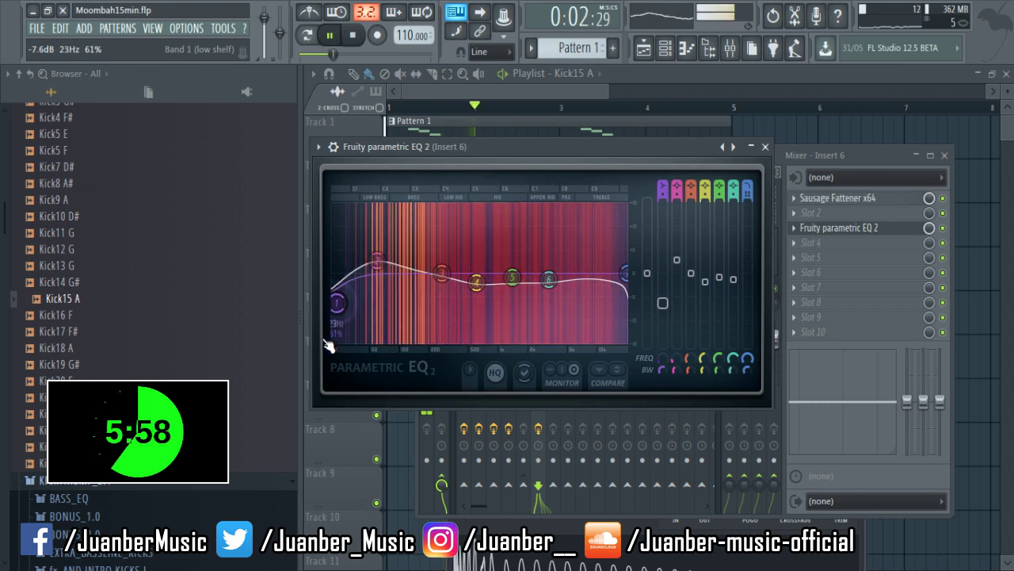
pyautogui.click(762, 148)
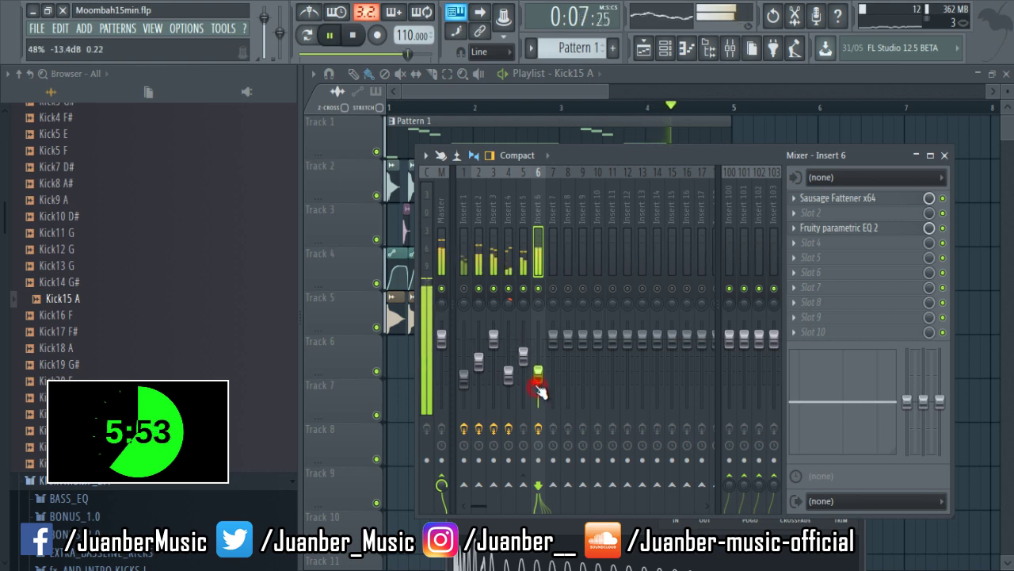
# - Unmute all mixer inserts and set the decay of Fruity Reeverb 2 on Insert 1 to 3.9 seconds
pyautogui.rightClick(464, 285)
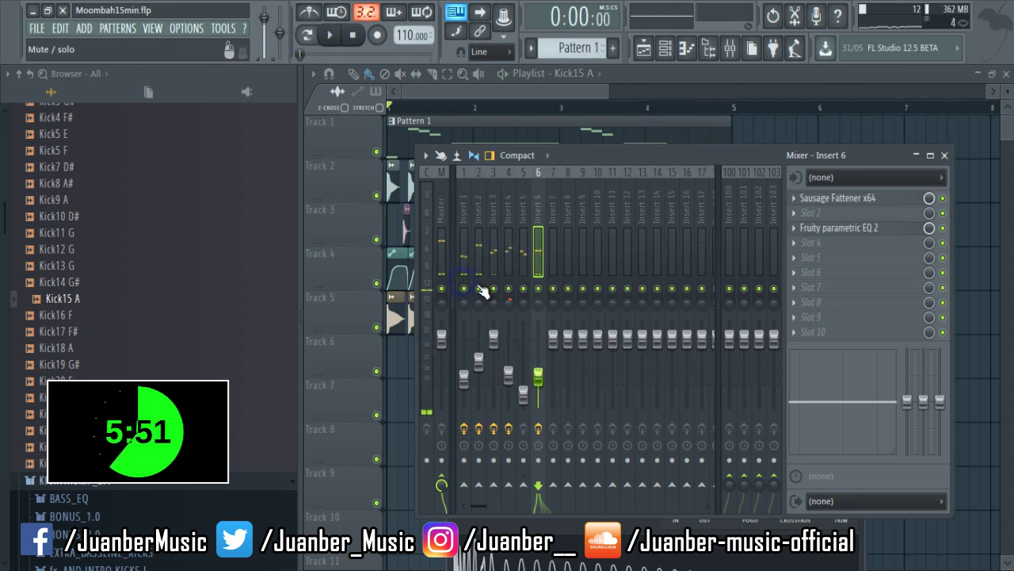
pyautogui.press('space')
pyautogui.click(466, 209)
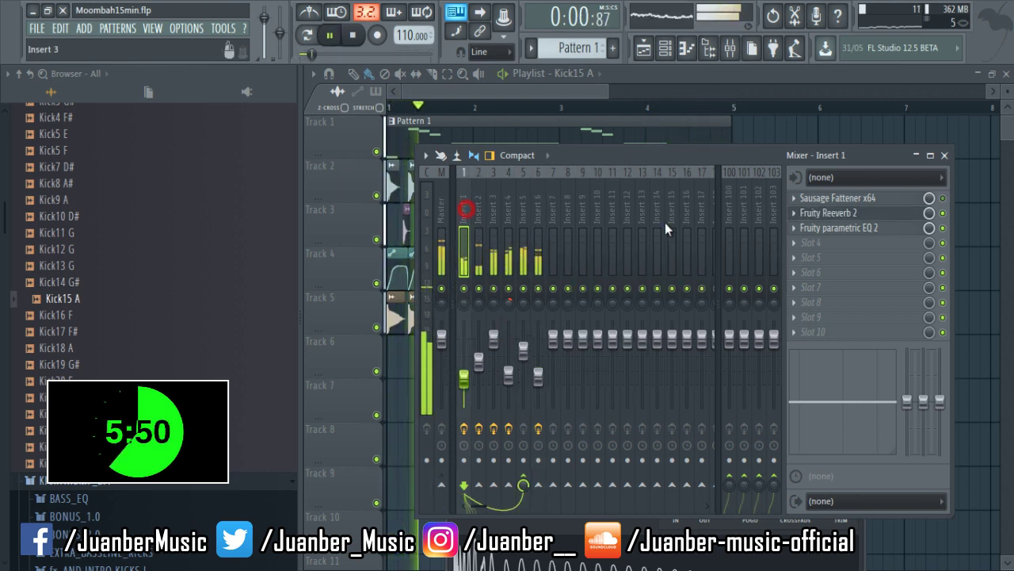
pyautogui.click(856, 214)
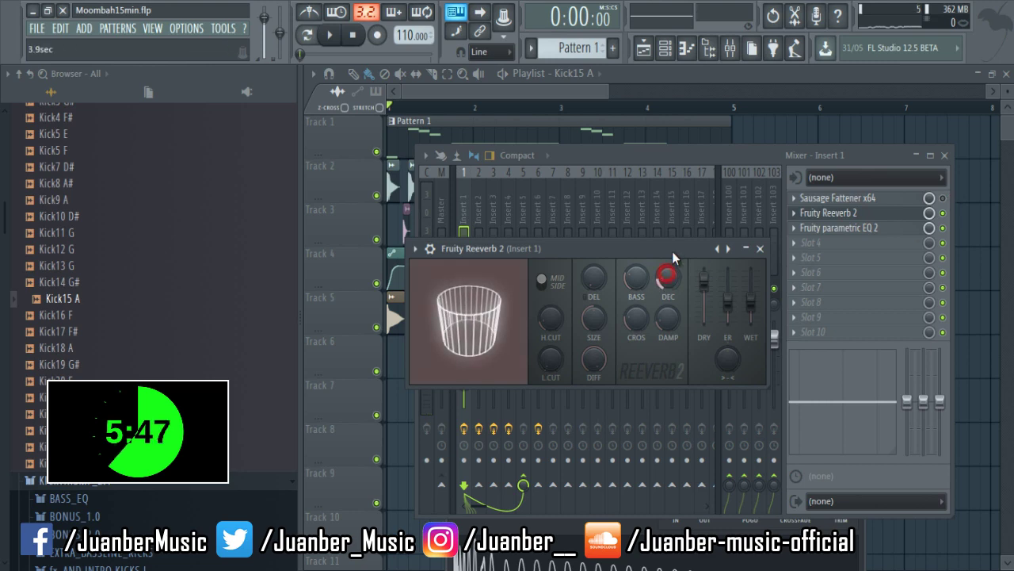
pyautogui.click(760, 249)
# - Load Fruity Reeverb 2 in Insert 3's first effect slot and set its decay to 2.3 seconds while playing the track
pyautogui.click(497, 211)
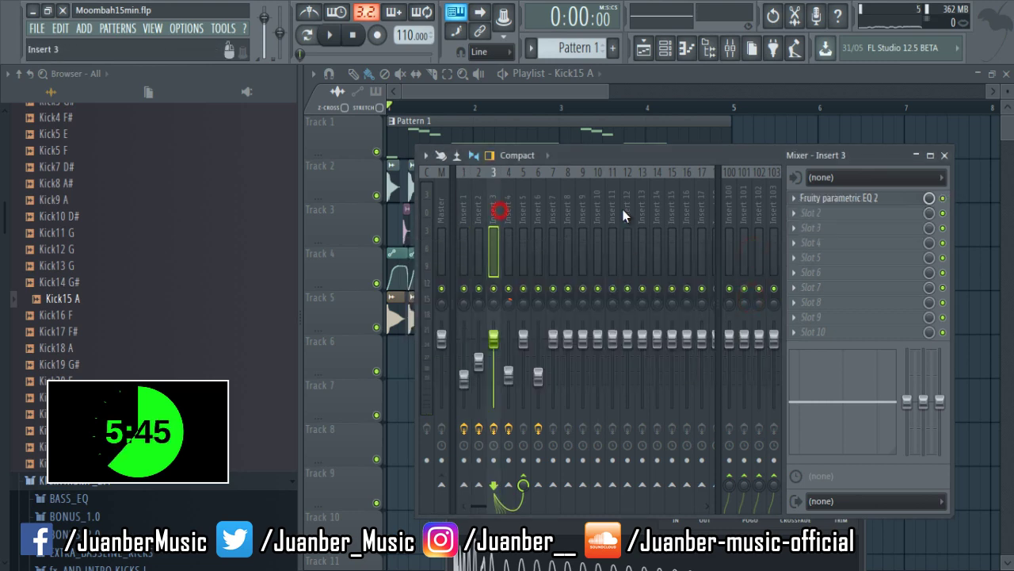
pyautogui.click(803, 210)
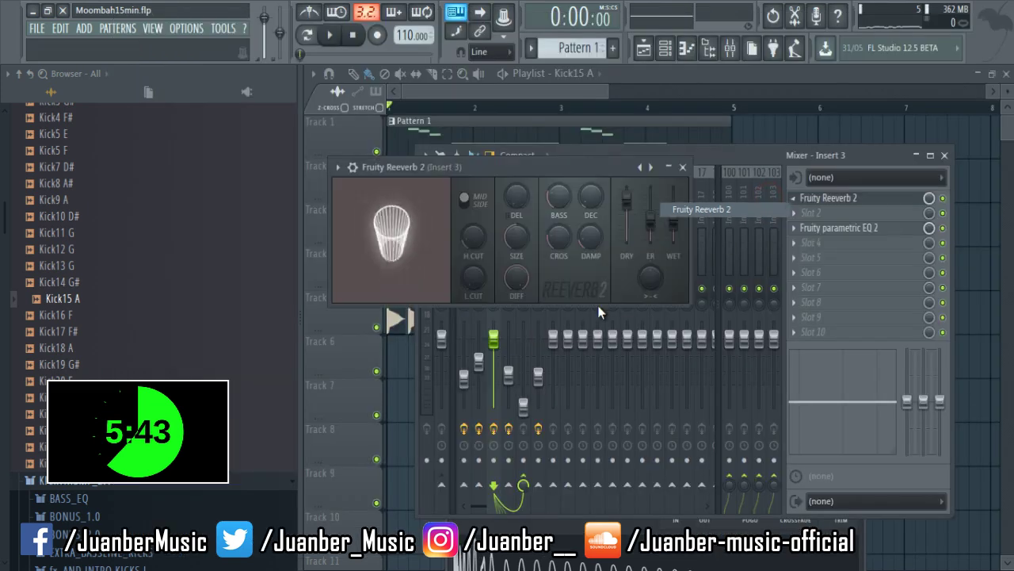
pyautogui.click(714, 209)
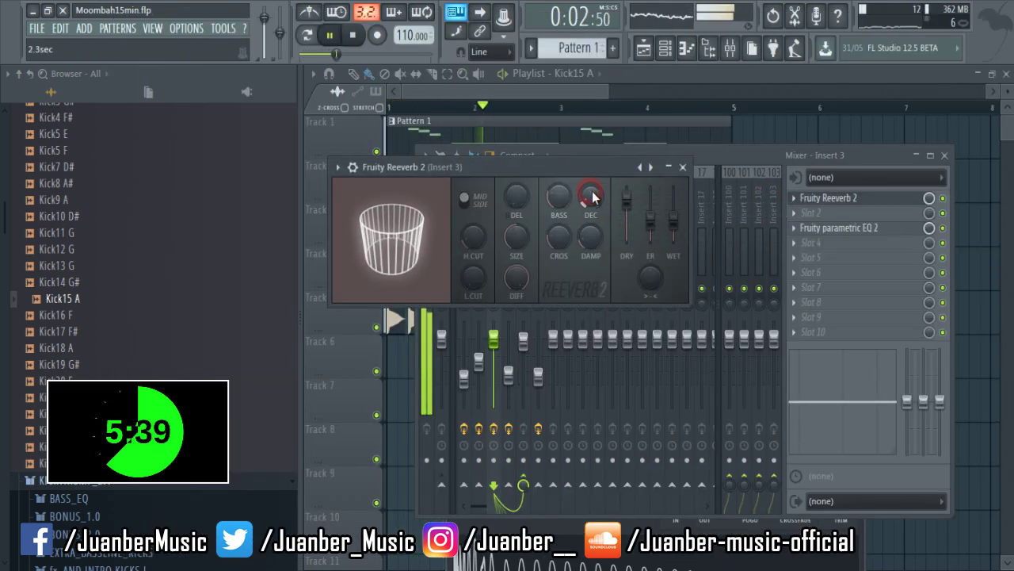
pyautogui.click(683, 168)
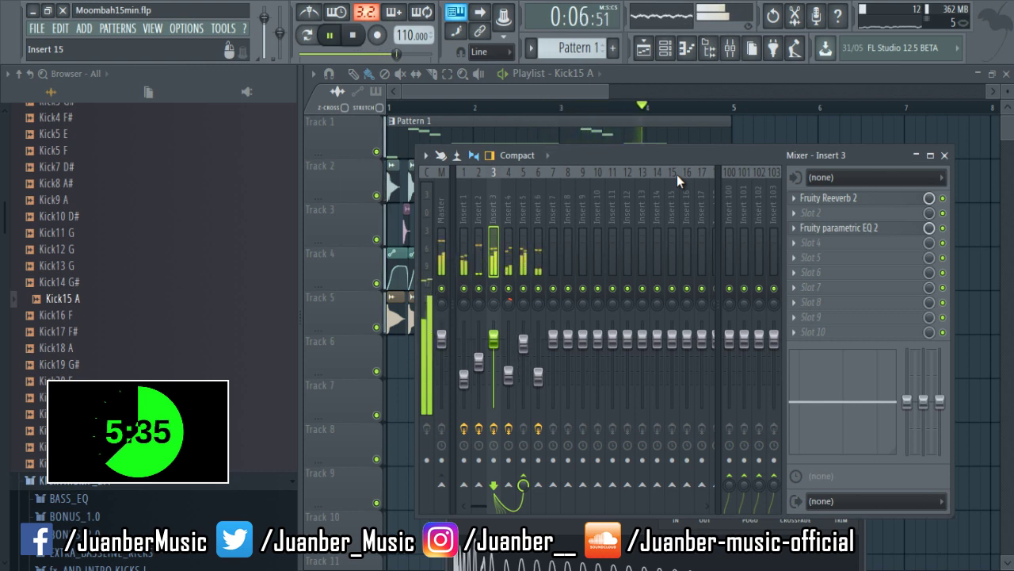
pyautogui.press('space')
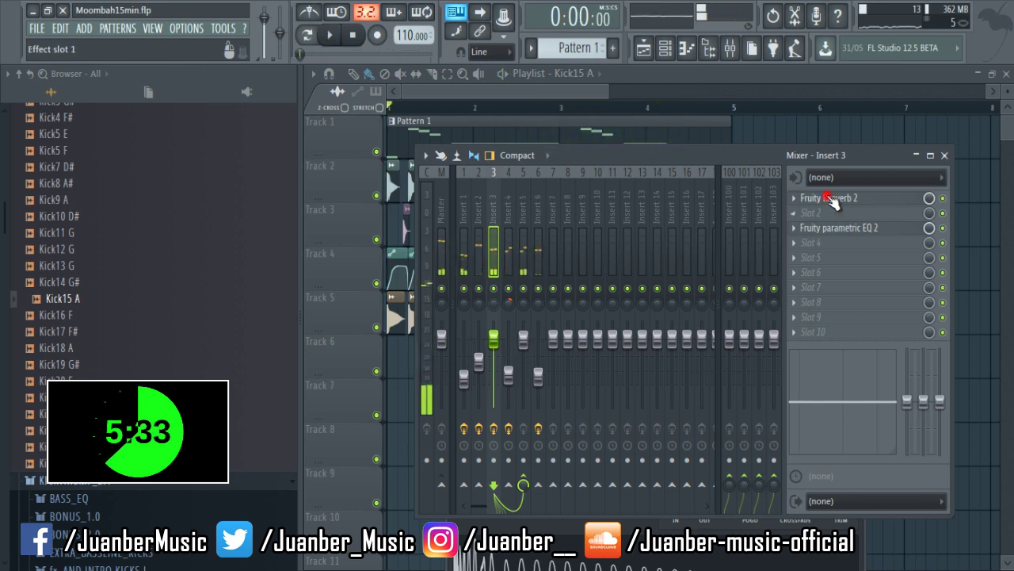
# - Reopen Insert 3's Fruity Reeverb 2 and fine-tune its decay during playback
pyautogui.click(828, 199)
pyautogui.press('space')
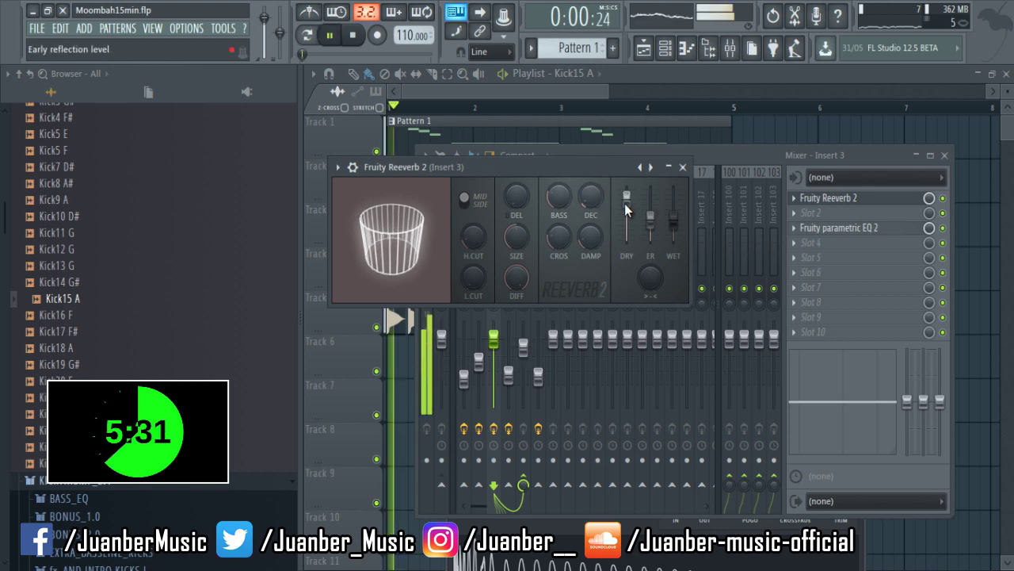
pyautogui.press('space')
pyautogui.moveTo(583, 198); pyautogui.dragTo(583, 201)
pyautogui.click(682, 167)
# - Save the project and bring the mixer back into view with Insert 1 selected
pyautogui.click(462, 257)
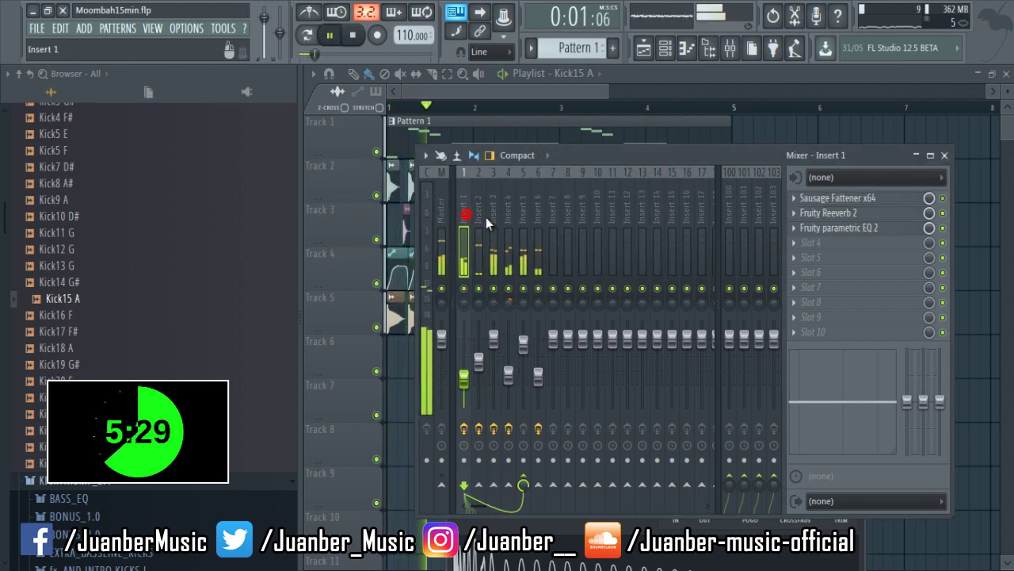
pyautogui.click(568, 88)
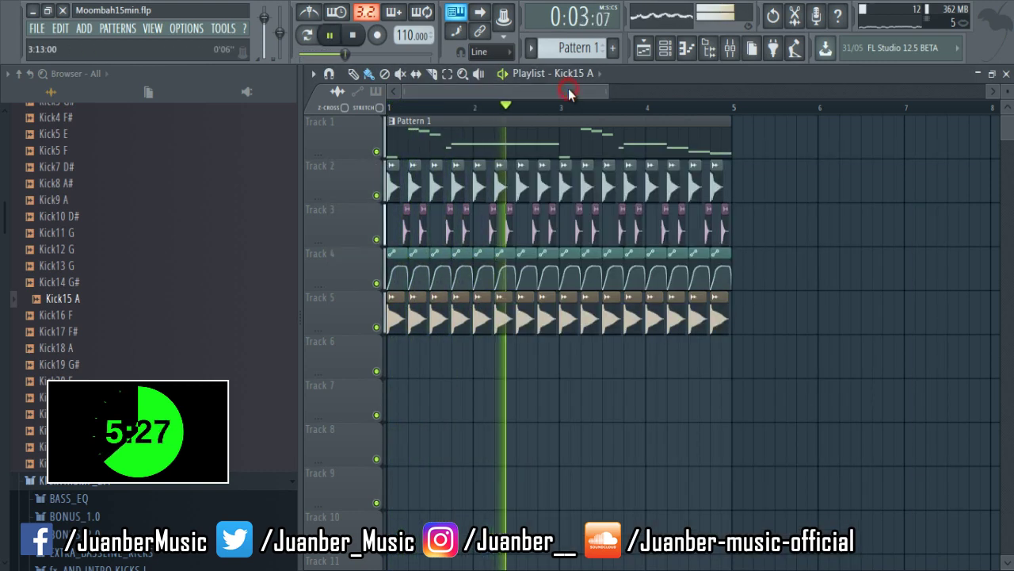
pyautogui.hotkey('ctrl', 's')
pyautogui.click(152, 28)
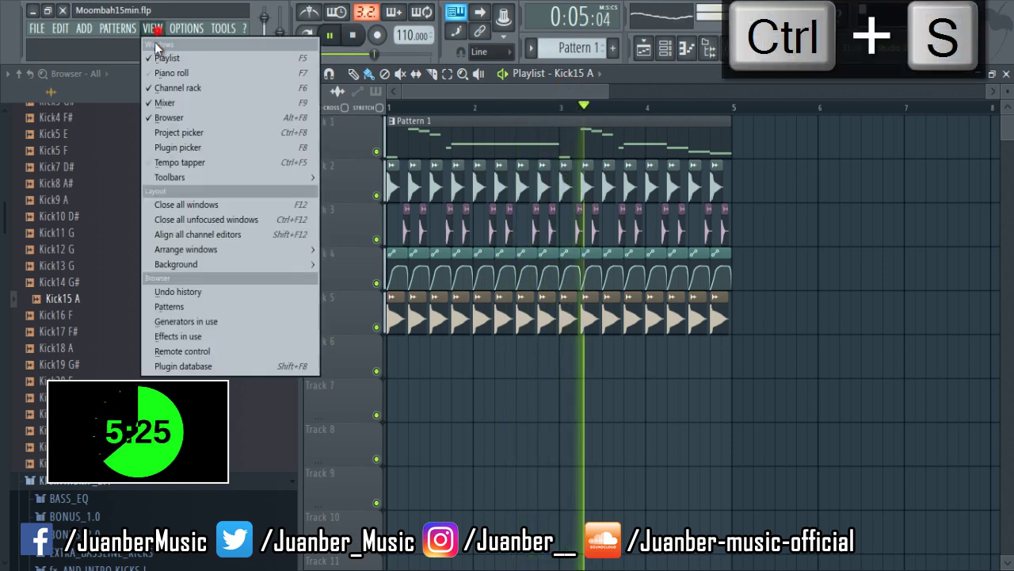
pyautogui.click(162, 84)
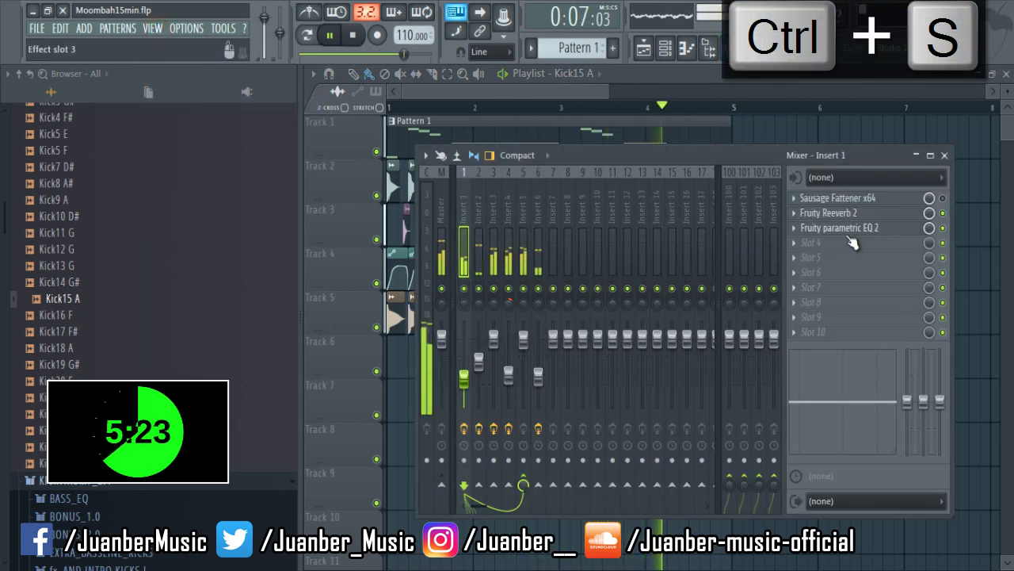
# - Move Insert 1's Fruity Parametric EQ 2 to the fourth effect slot and create an automation clip for its band 5 level
pyautogui.moveTo(845, 235); pyautogui.dragTo(833, 242)
pyautogui.click(824, 244)
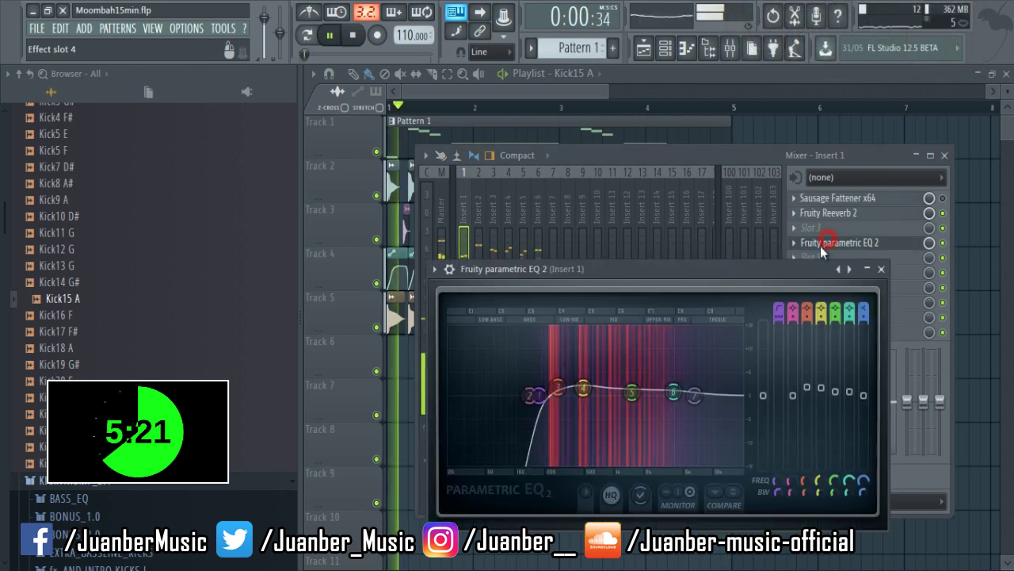
pyautogui.moveTo(631, 392); pyautogui.dragTo(634, 420)
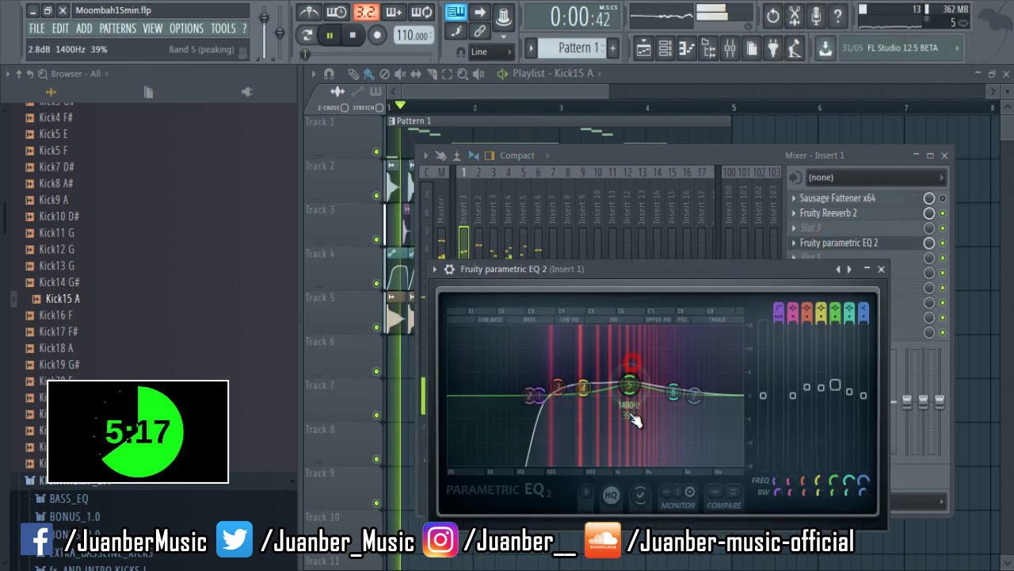
pyautogui.rightClick(834, 387)
pyautogui.click(858, 434)
pyautogui.click(526, 103)
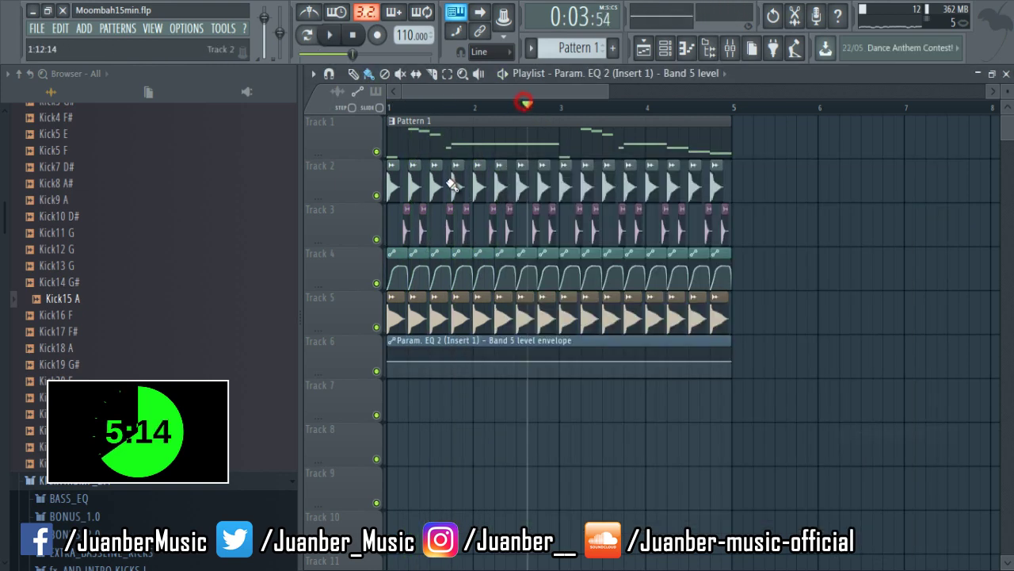
pyautogui.click(413, 118)
pyautogui.moveTo(391, 127); pyautogui.dragTo(402, 124)
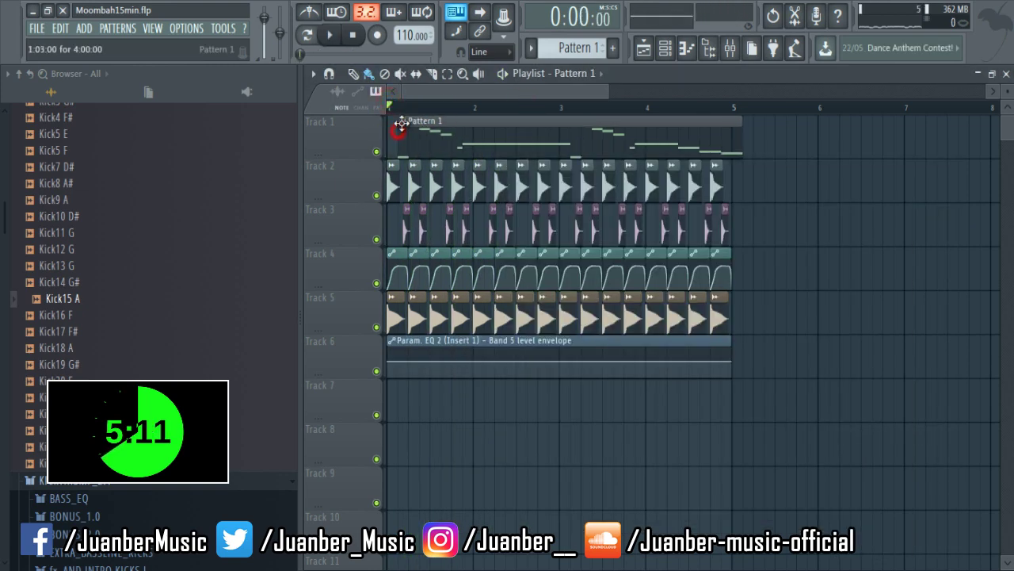
pyautogui.rightClick(390, 361)
pyautogui.hotkey('ctrl', 'z')
# - Add a control point at 1:13:00 on the Track 6 band 5 envelope and give it the first point's value
pyautogui.press('space')
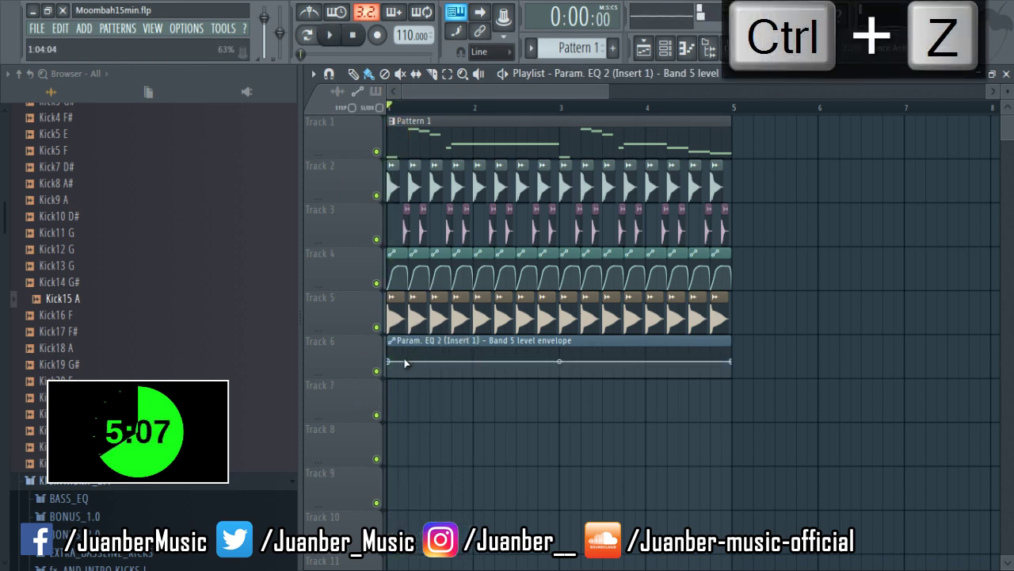
pyautogui.rightClick(451, 364)
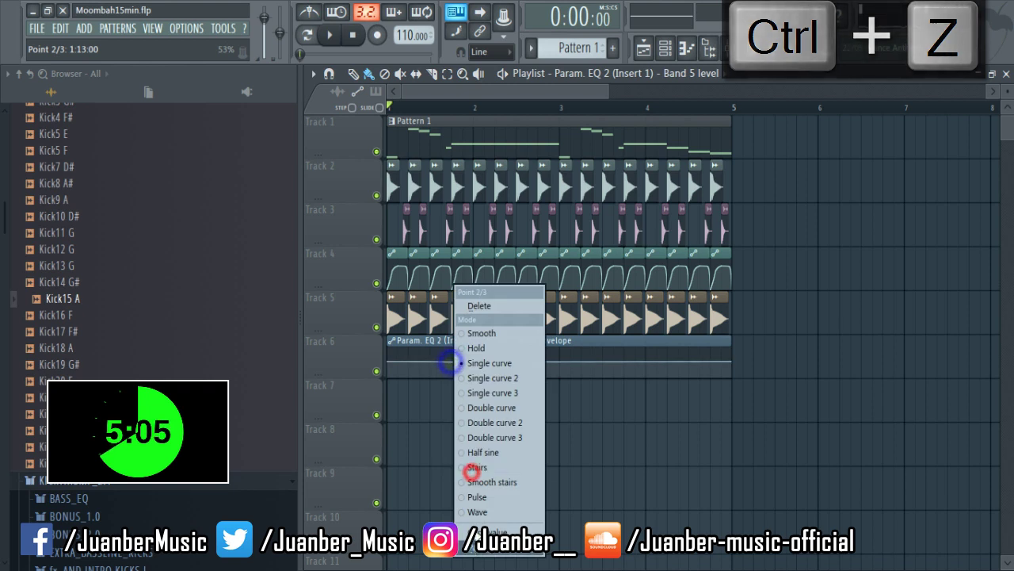
pyautogui.click(409, 470)
pyautogui.rightClick(390, 365)
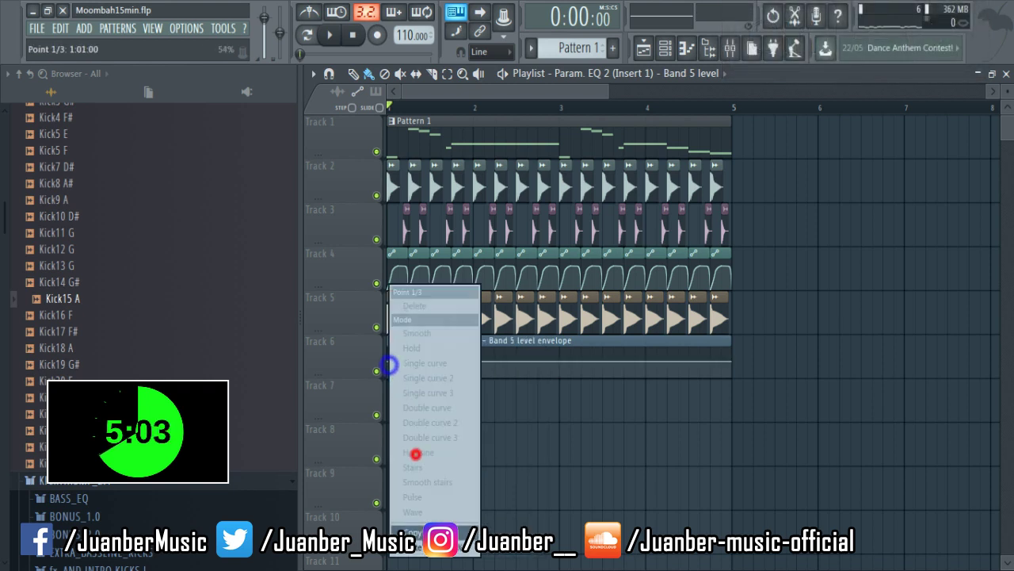
pyautogui.click(415, 454)
pyautogui.rightClick(449, 365)
pyautogui.click(472, 449)
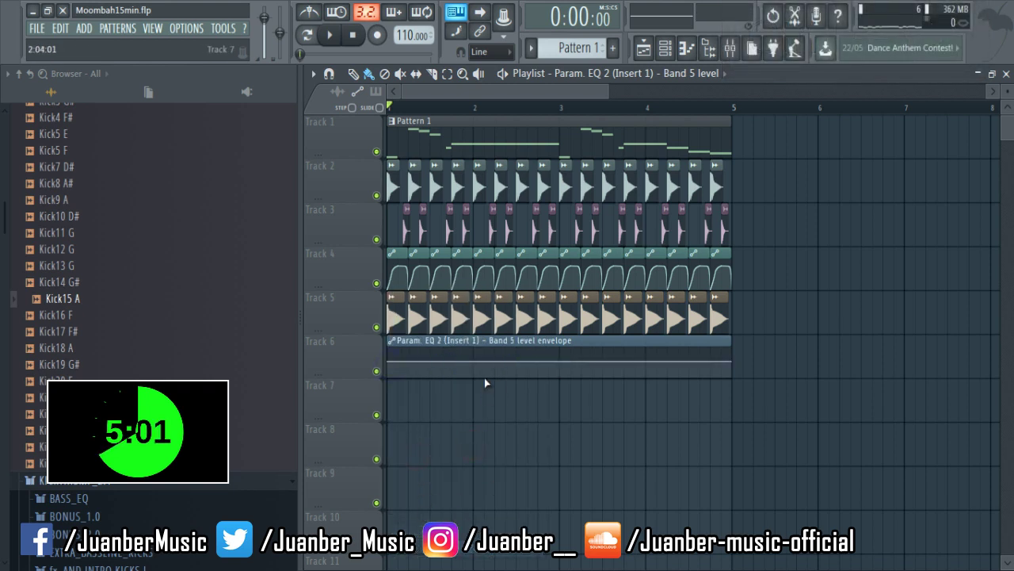
# - Add points after 1:13:00 on the band 5 envelope to form a short dip that returns to the base level
pyautogui.press('space')
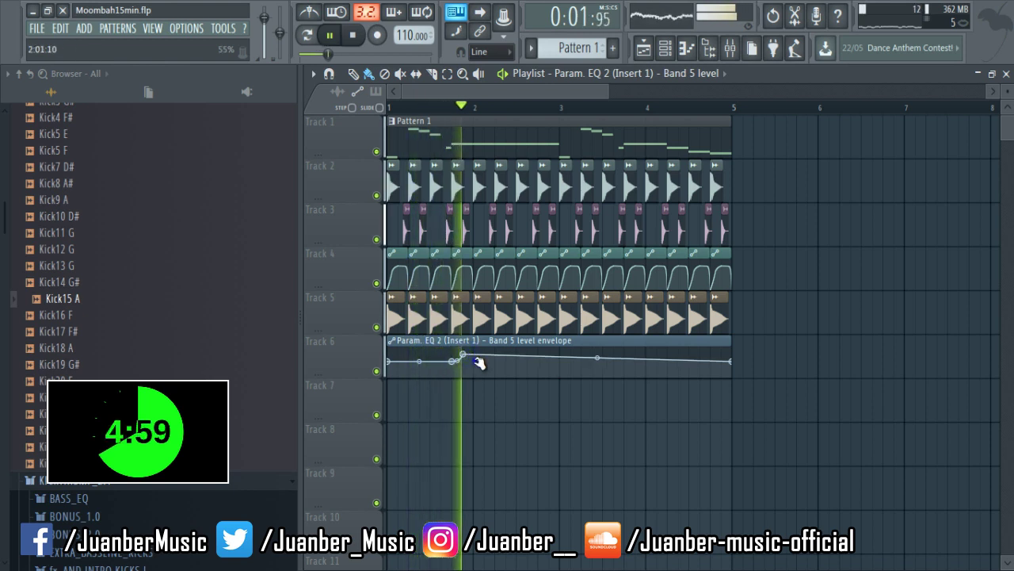
pyautogui.click(472, 361)
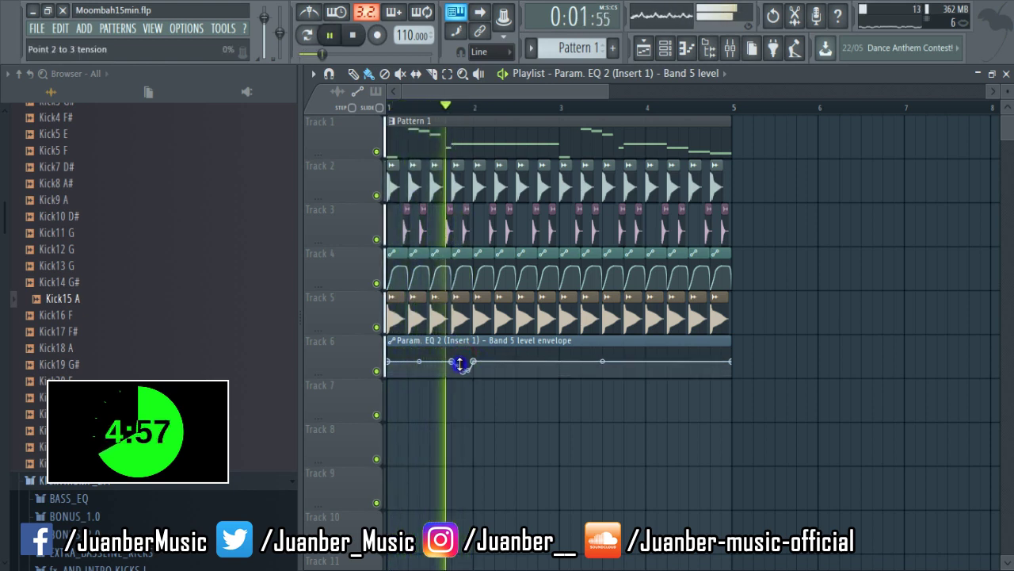
pyautogui.press('space')
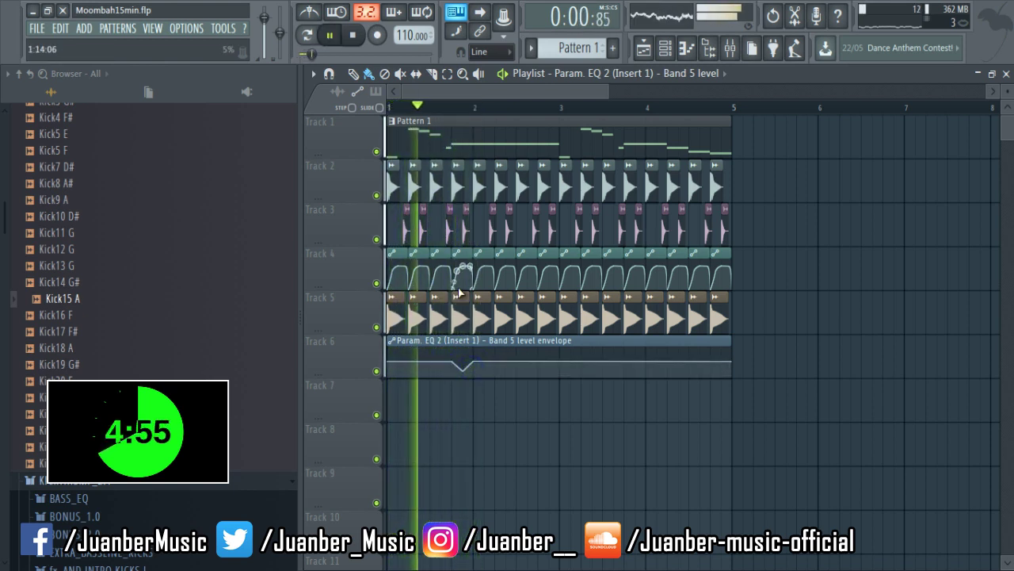
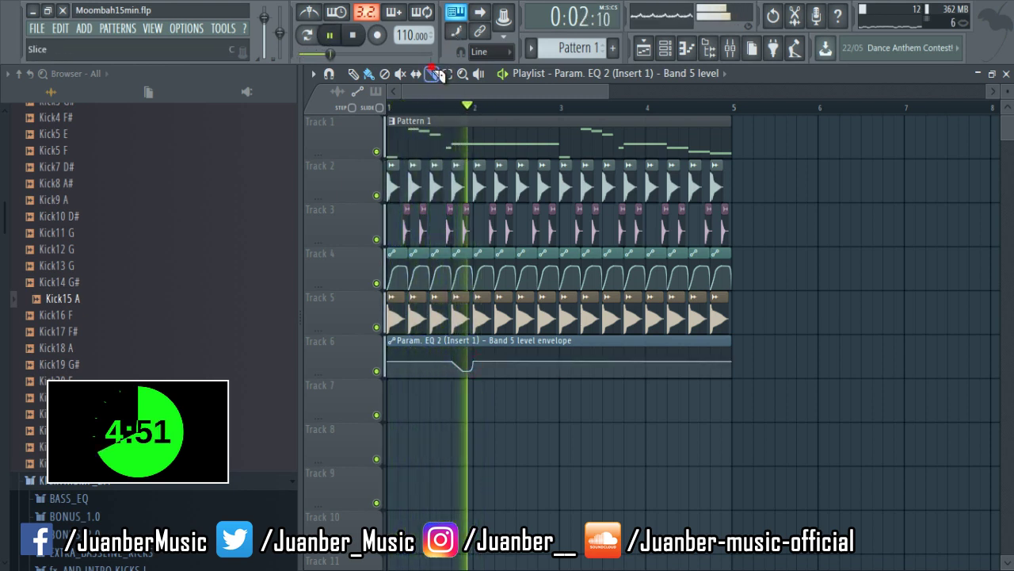
# - Slice the dip into its own clip, remove the rest of the envelope, paint four copies up to bar 3 and save
pyautogui.click(370, 75)
pyautogui.rightClick(531, 372)
pyautogui.press('space')
pyautogui.hotkey('ctrl', 's')
pyautogui.moveTo(470, 341); pyautogui.dragTo(549, 349)
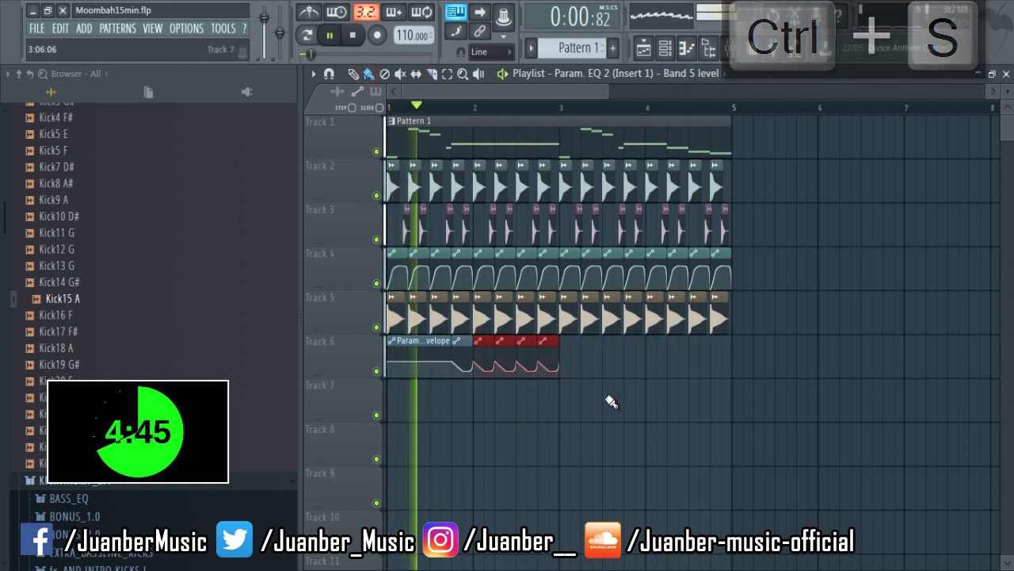
pyautogui.rightClick(604, 398)
# - Place a copy of the flat opening envelope segment on Track 6 at bar 3
pyautogui.click(427, 343)
pyautogui.click(578, 363)
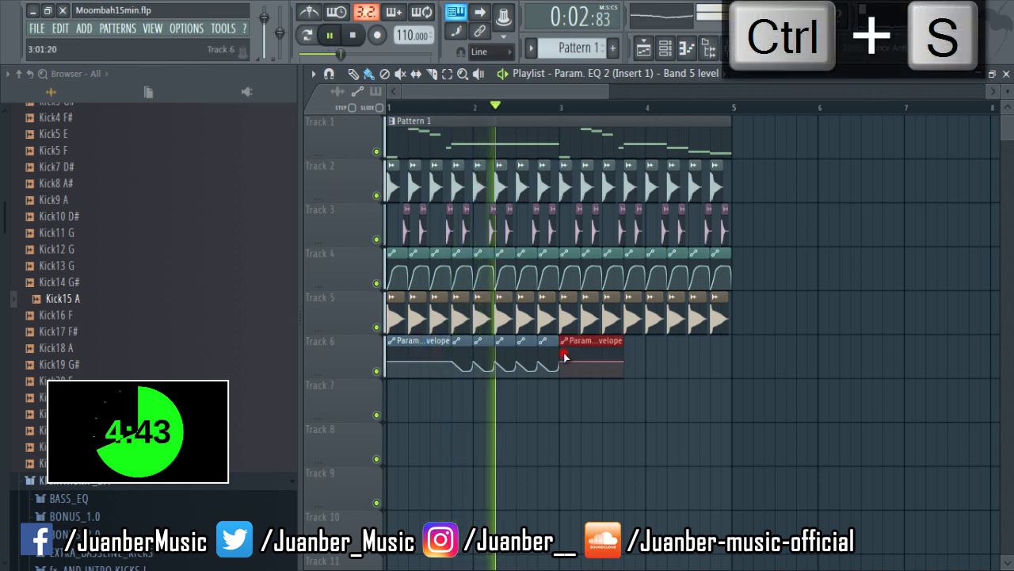
pyautogui.press('space')
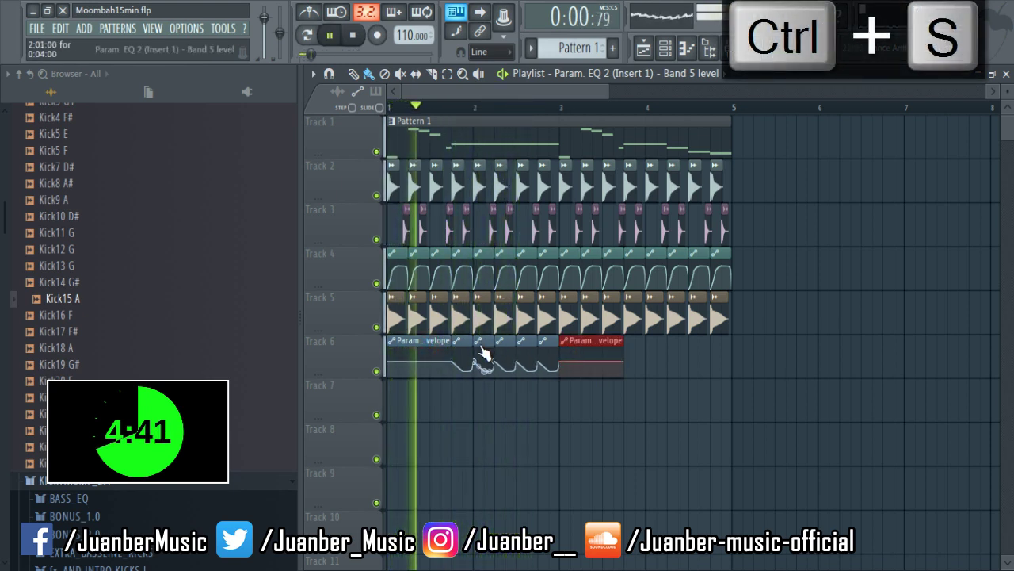
# - Turn the envelope dip into a rise by raising the 1:15:00 point to 76%, and undo the extra point added
pyautogui.click(463, 362)
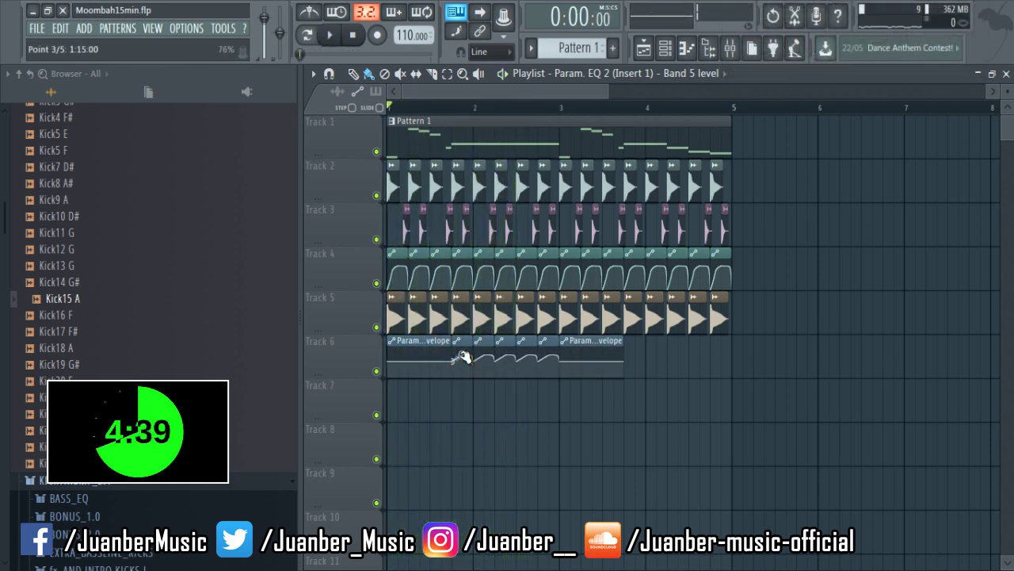
pyautogui.hotkey('ctrl', 'z')
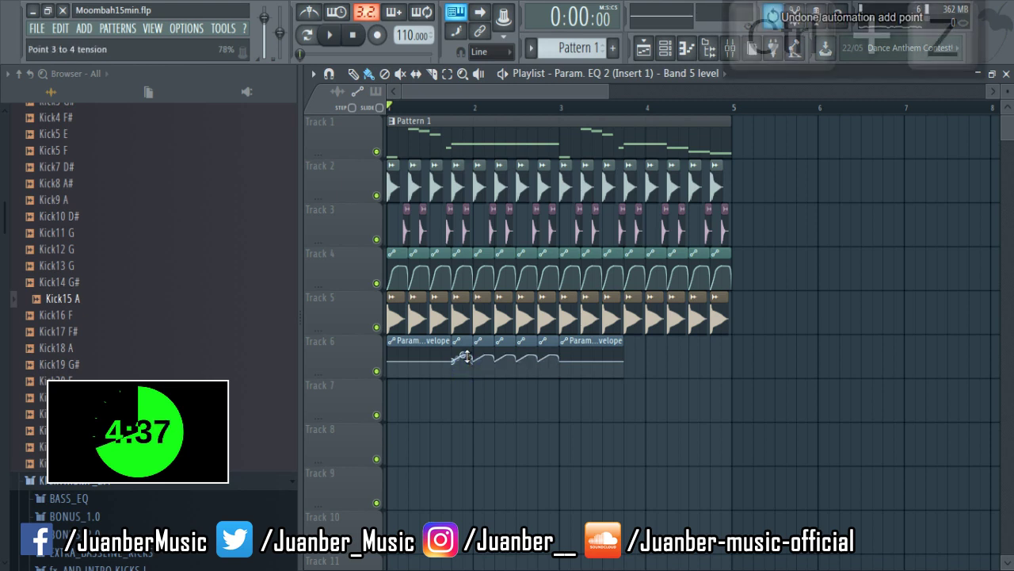
pyautogui.press('space')
# - Set the snap to 1/2 step, shape a sharp drop after the 1:15:00 peak in the envelope, and save the project
pyautogui.click(491, 51)
pyautogui.click(488, 163)
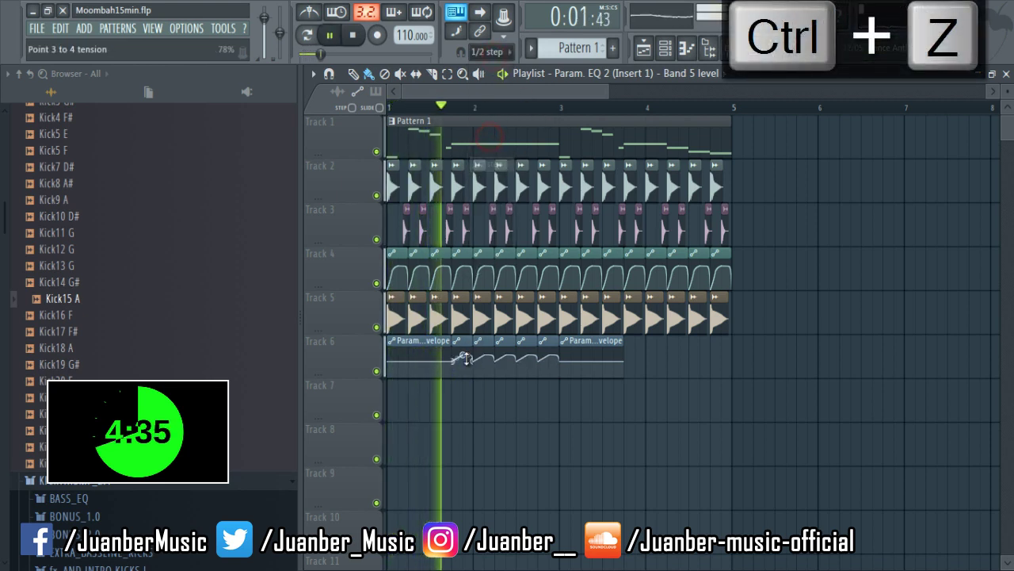
pyautogui.press('space')
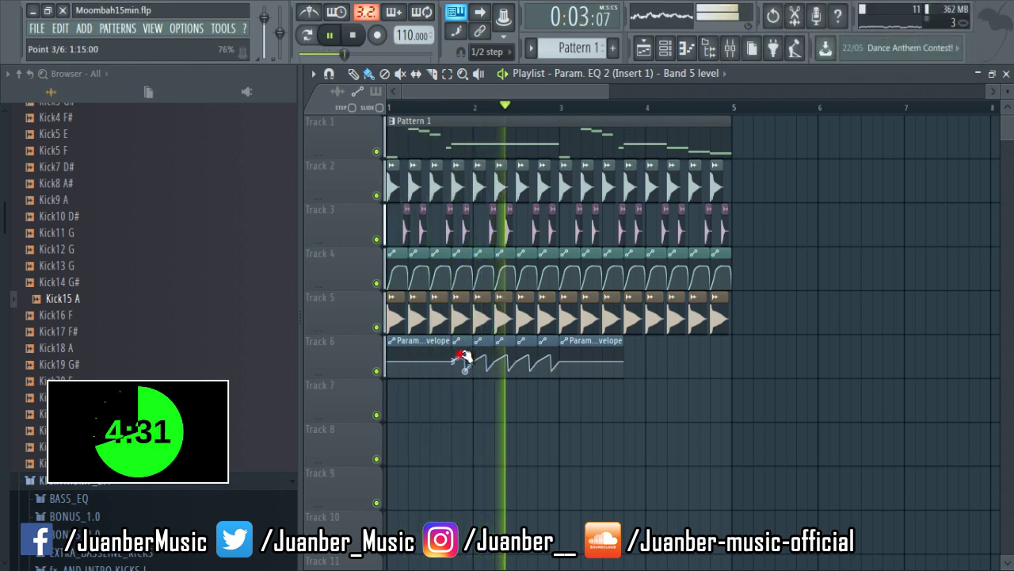
pyautogui.press('space')
pyautogui.hotkey('ctrl', 's')
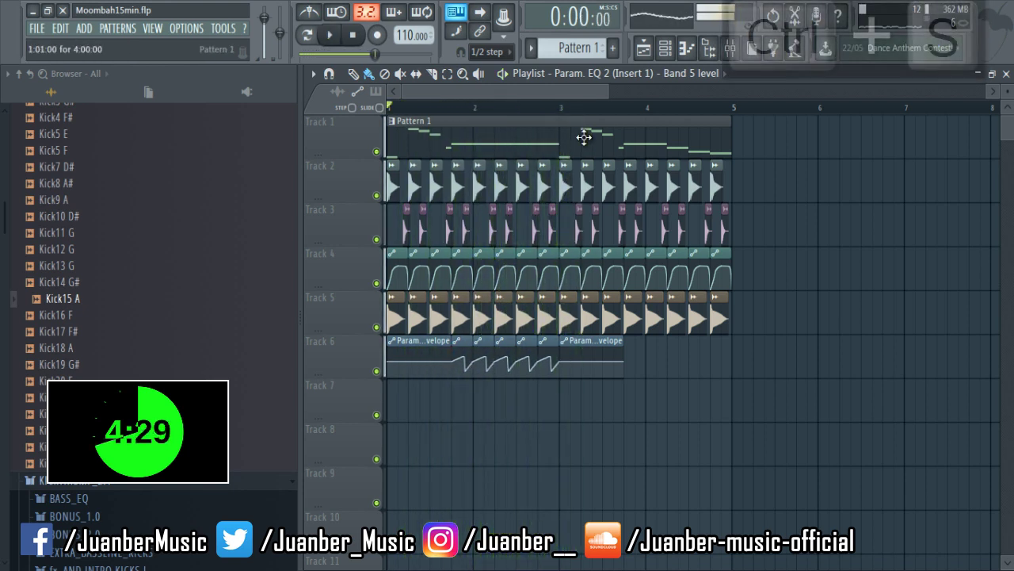
# - Set the snap back to Line and save the project
pyautogui.moveTo(607, 92); pyautogui.dragTo(503, 92)
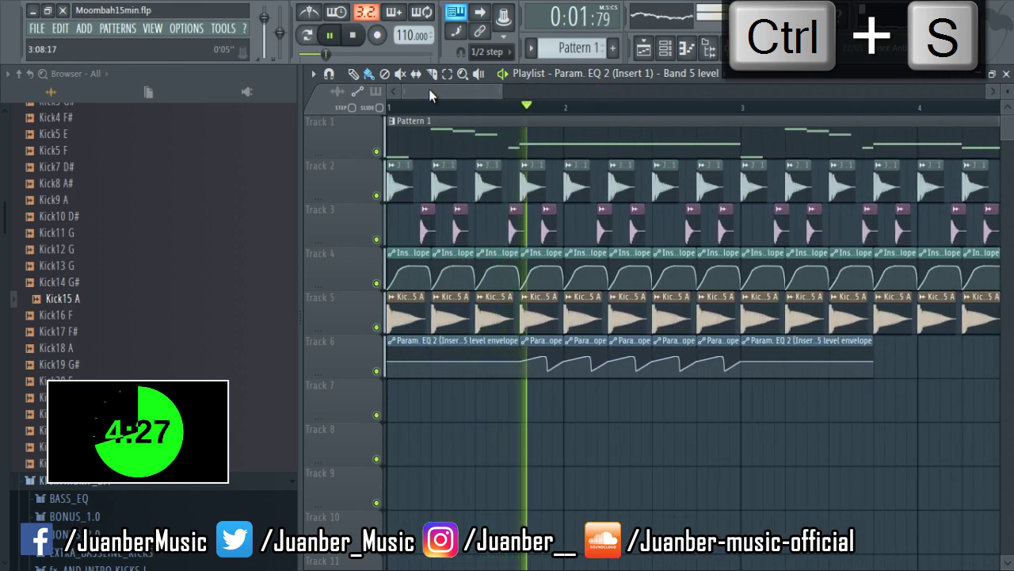
pyautogui.click(487, 51)
pyautogui.click(495, 69)
pyautogui.hotkey('ctrl', 's')
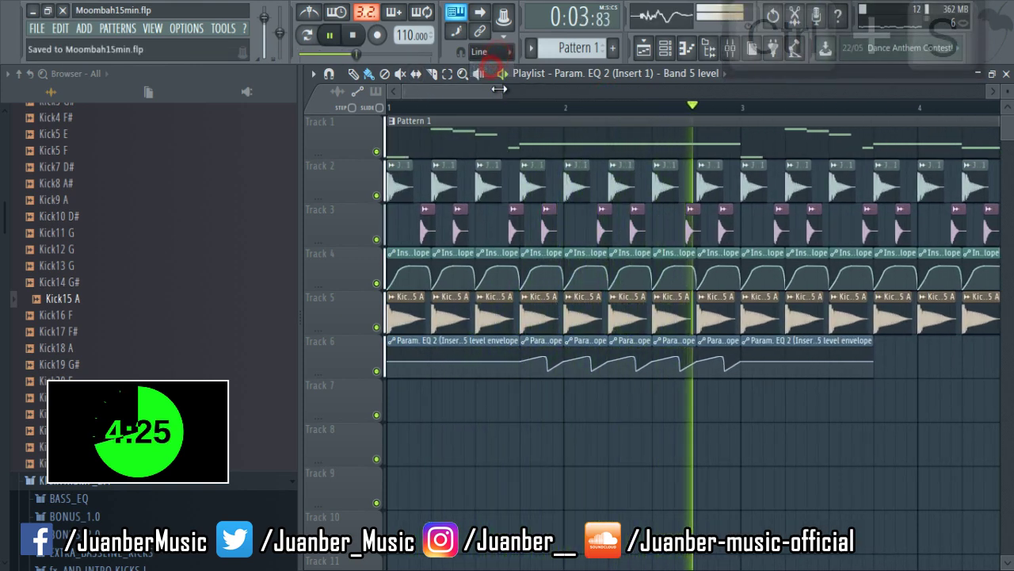
pyautogui.press('space')
pyautogui.moveTo(502, 89); pyautogui.dragTo(435, 98)
pyautogui.hotkey('ctrl', 's')
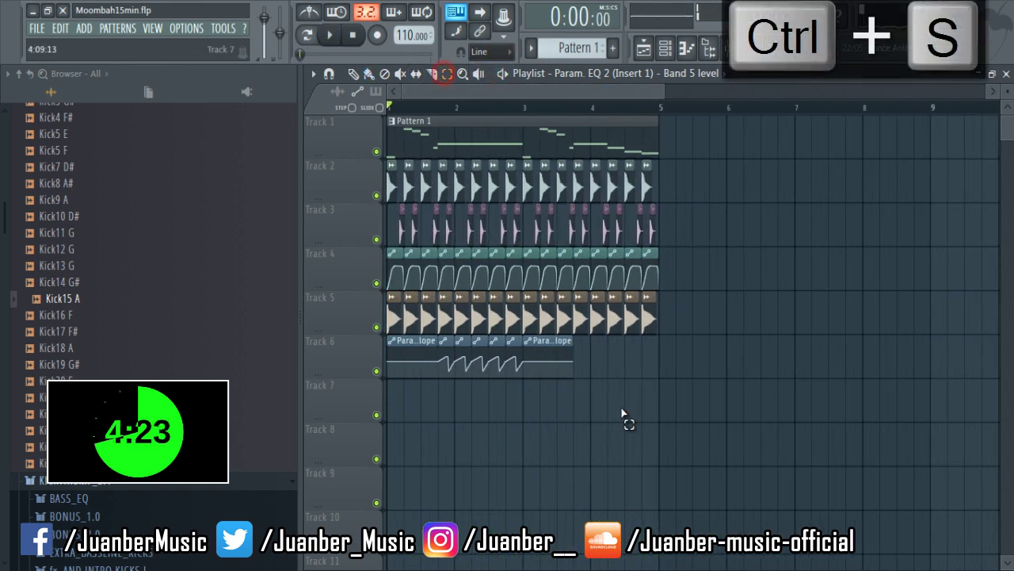
# - Remove the flat envelope clip at bar 3, duplicate the whole Track 6 automation sequence after itself, and save
pyautogui.moveTo(614, 408); pyautogui.dragTo(554, 369)
pyautogui.hotkey('ctrl', 'x')
pyautogui.moveTo(552, 408); pyautogui.dragTo(367, 353)
pyautogui.hotkey('ctrl', 'b')
pyautogui.hotkey('ctrl', 's')
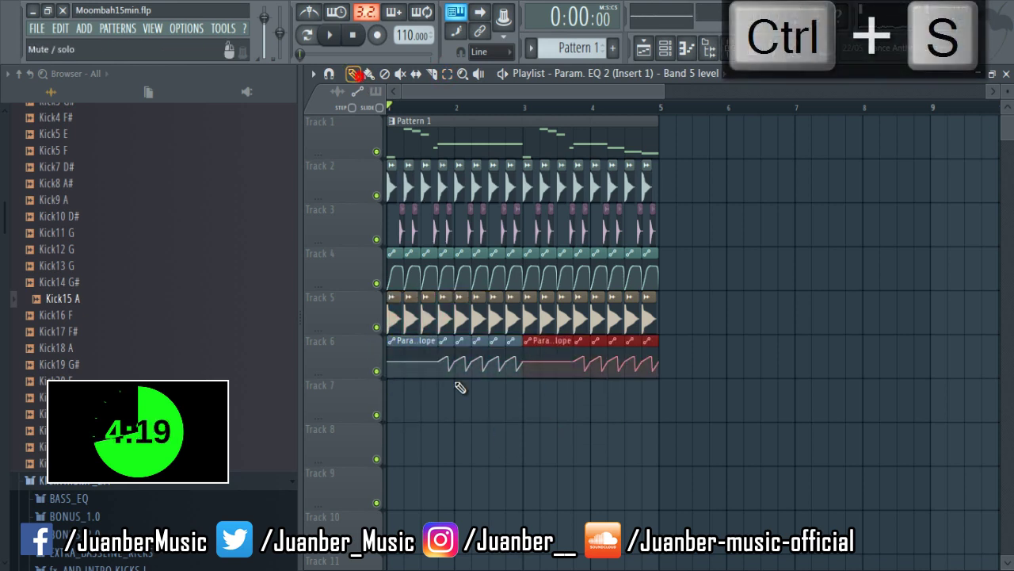
# - Open Fruity parametric EQ 2 on mixer Insert 1 and play the song to check the Band 5 automation
pyautogui.click(460, 388)
pyautogui.hotkey('ctrl', 'space')
pyautogui.click(152, 27)
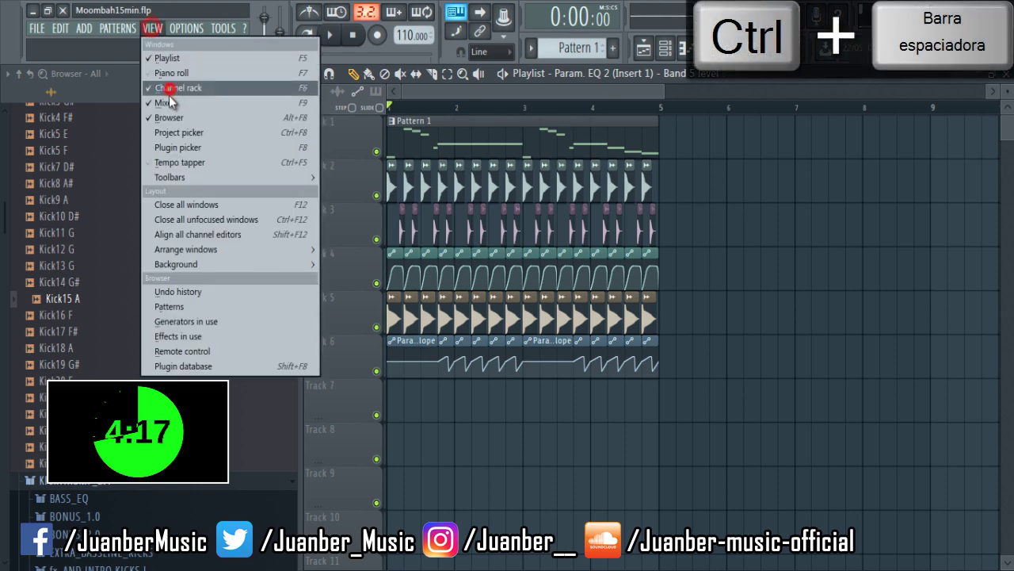
pyautogui.click(168, 87)
pyautogui.click(858, 253)
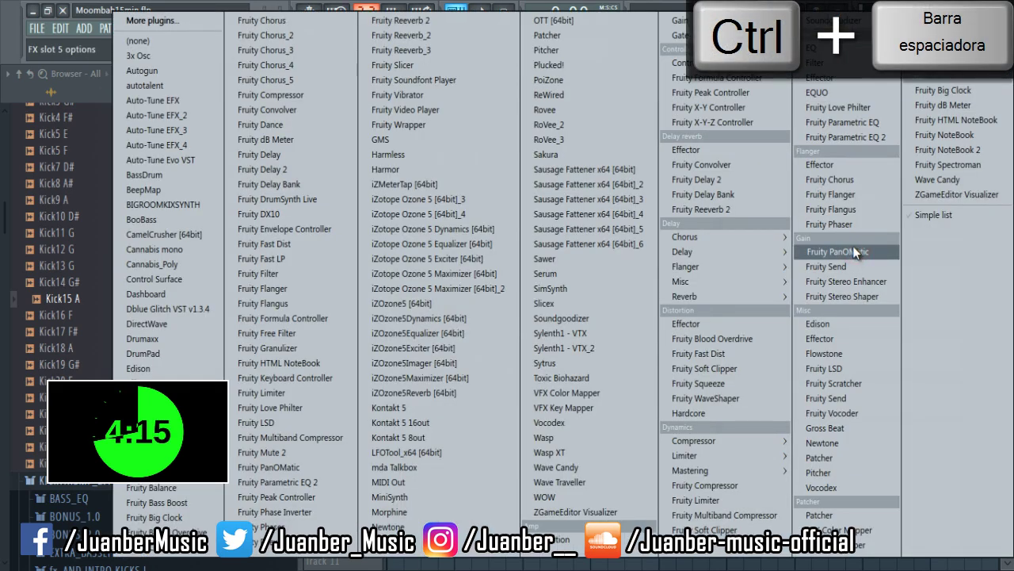
pyautogui.press('Escape')
pyautogui.press('Escape')
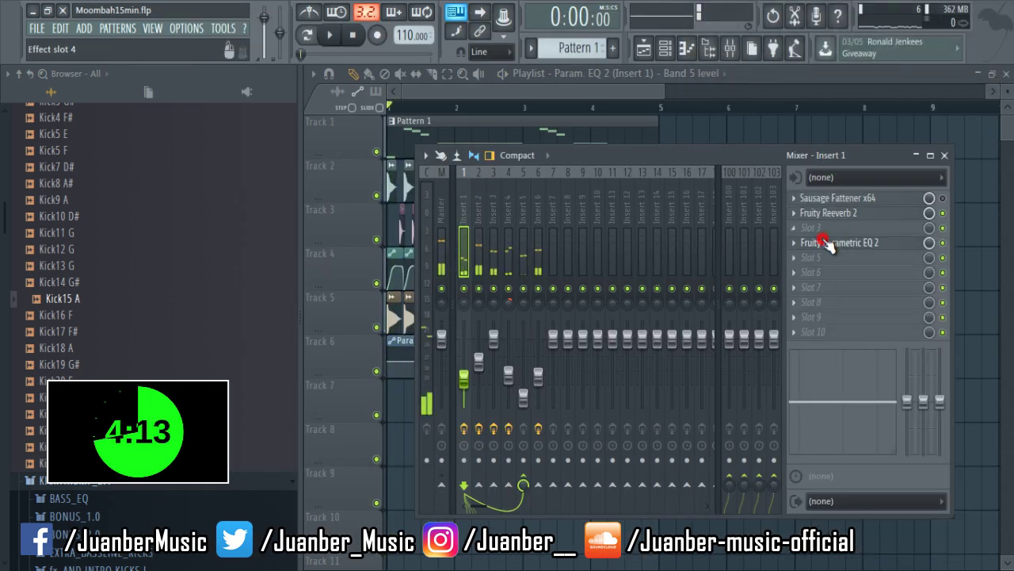
pyautogui.click(827, 242)
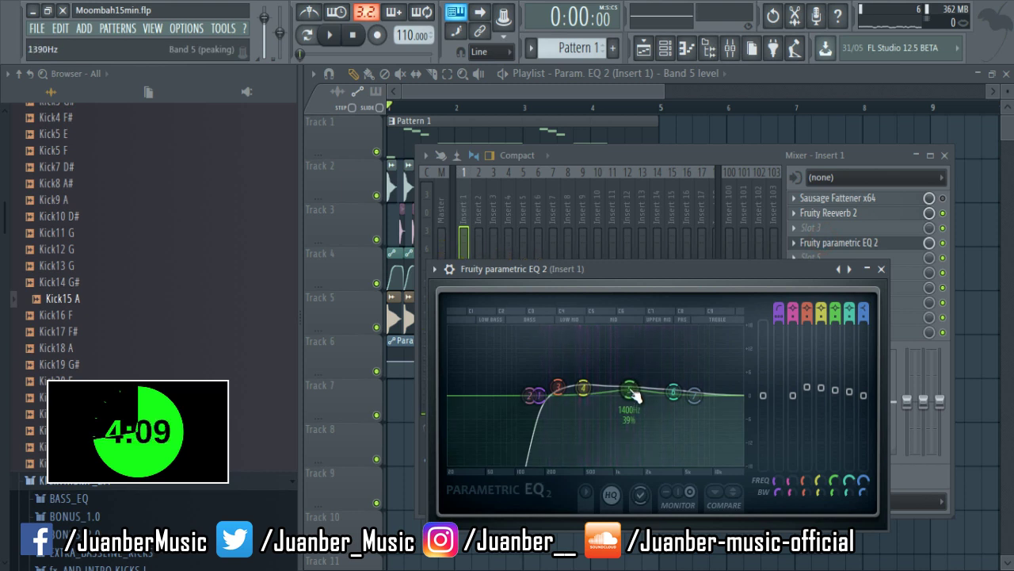
pyautogui.press('space')
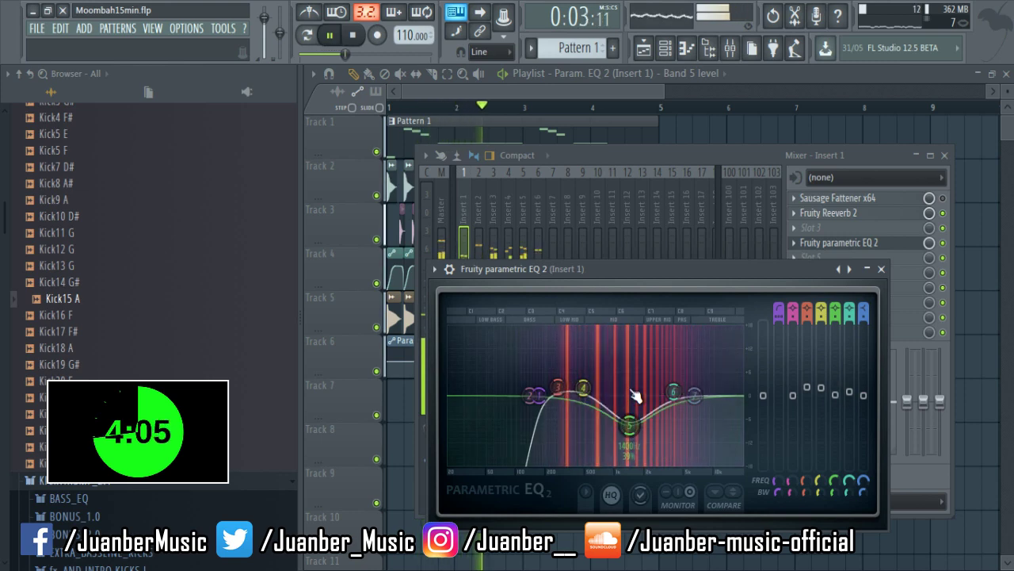
pyautogui.press('space')
# - Return from the EQ to the mixer, save the project, and play the arrangement to check the insert levels
pyautogui.click(601, 155)
pyautogui.hotkey('ctrl', 's')
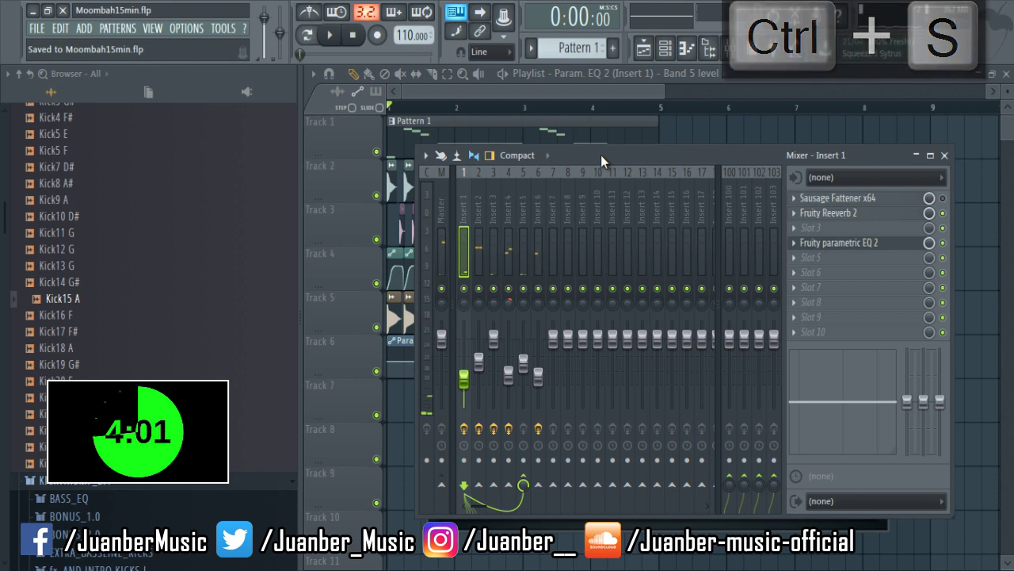
pyautogui.press('space')
pyautogui.hotkey('ctrl', 's')
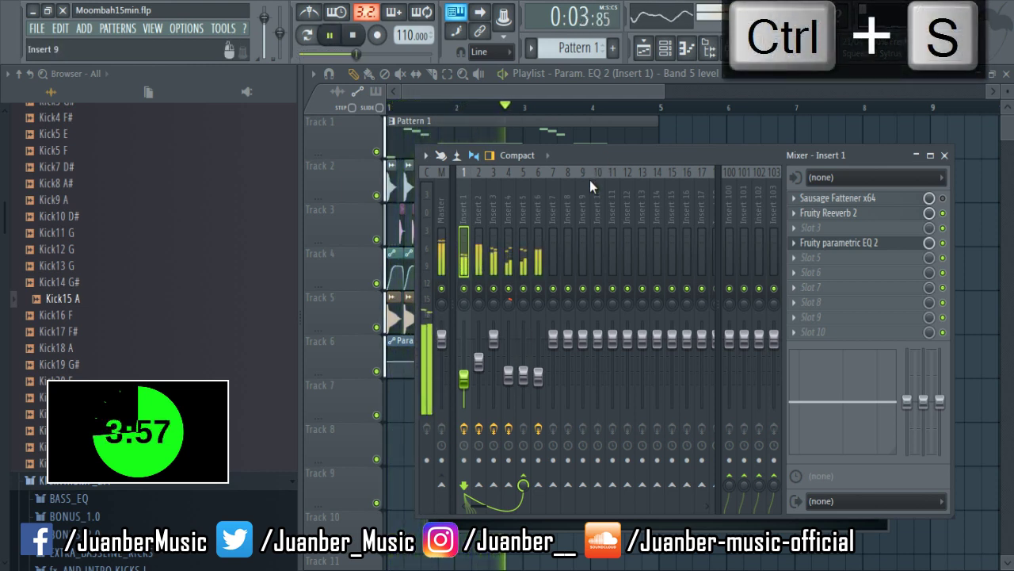
# - Deepen the drops in the Track 6 EQ envelope during playback, save the project, and stop
pyautogui.click(535, 93)
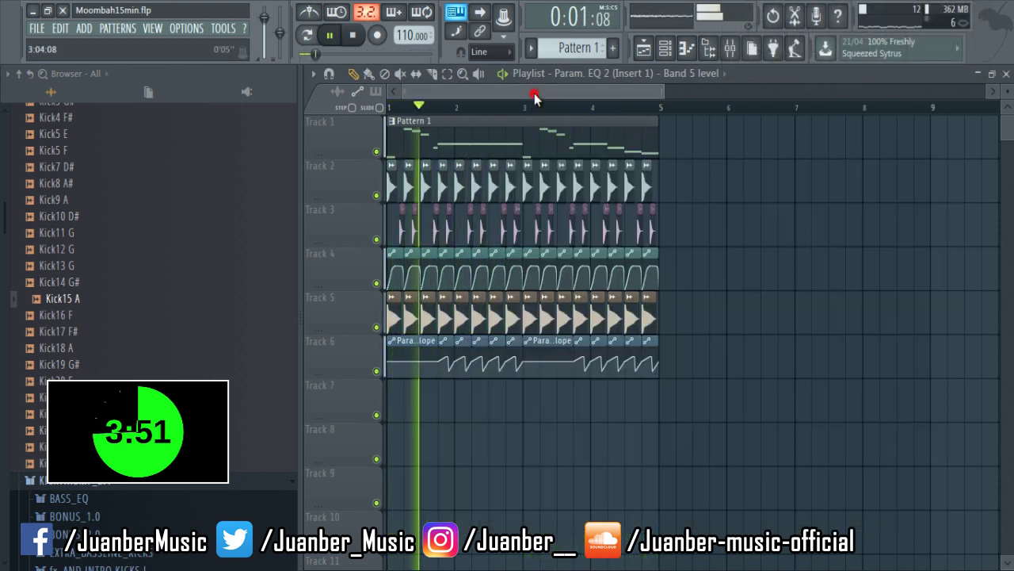
pyautogui.moveTo(483, 370); pyautogui.dragTo(485, 376)
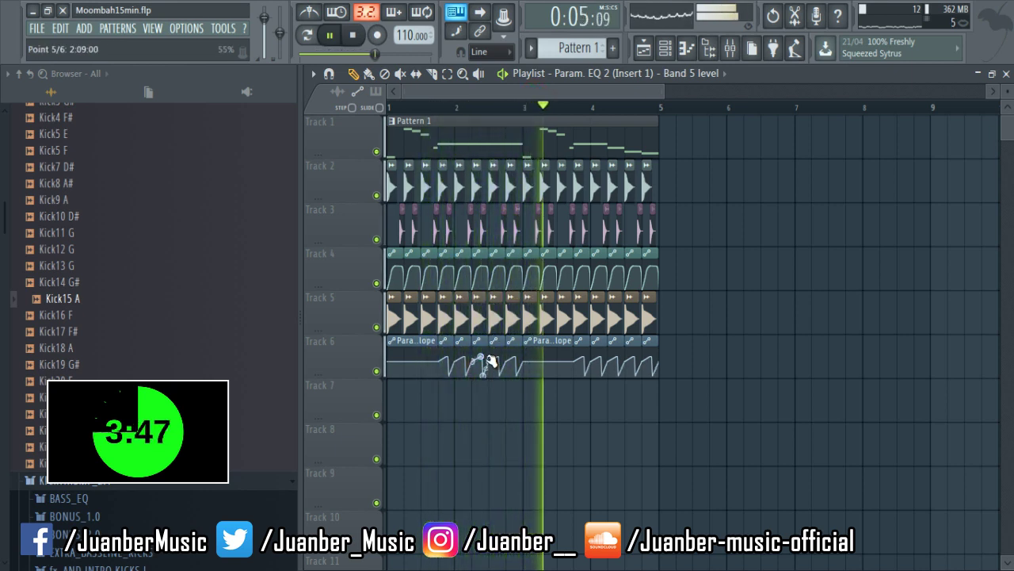
pyautogui.hotkey('ctrl', 's')
pyautogui.press('space')
# - Find the Sounds_of_KSHMR_Vol_1__FINAL_ pack among the sample packs and expand it
pyautogui.scroll(-12, 87, 468)
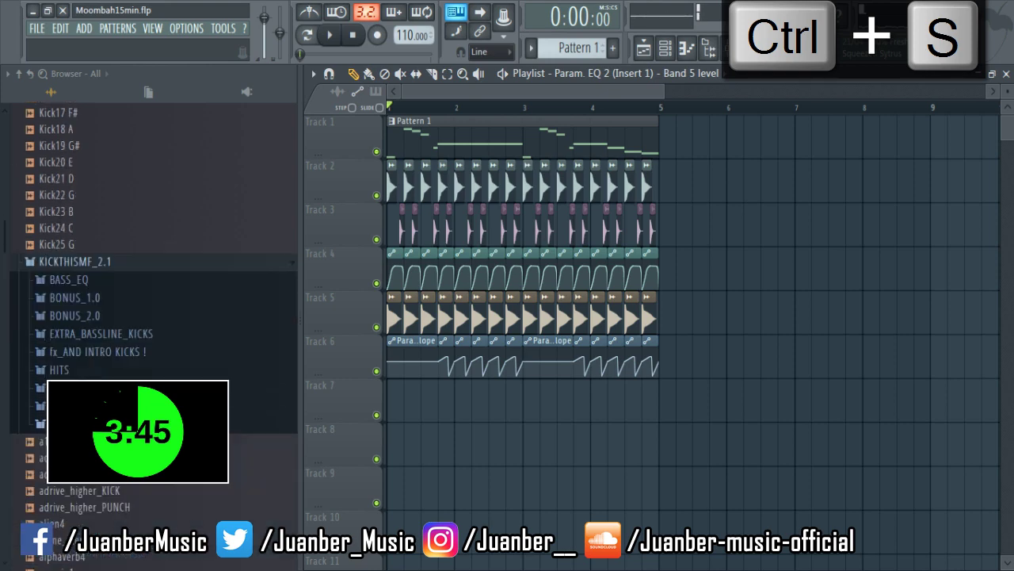
pyautogui.scroll(-15, 87, 467)
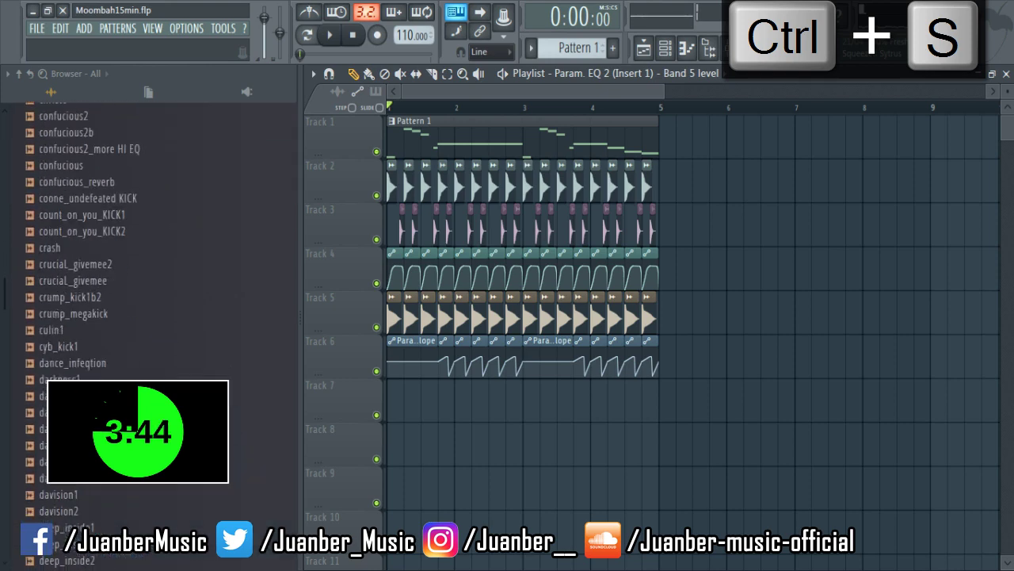
pyautogui.click(28, 73)
pyautogui.click(41, 378)
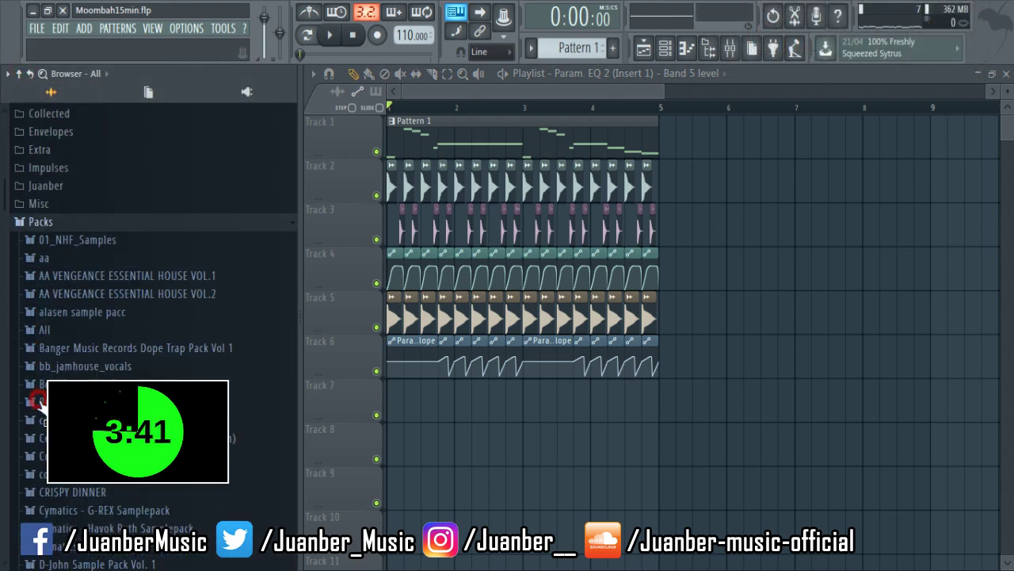
pyautogui.scroll(-4, 40, 404)
pyautogui.scroll(-15, 40, 404)
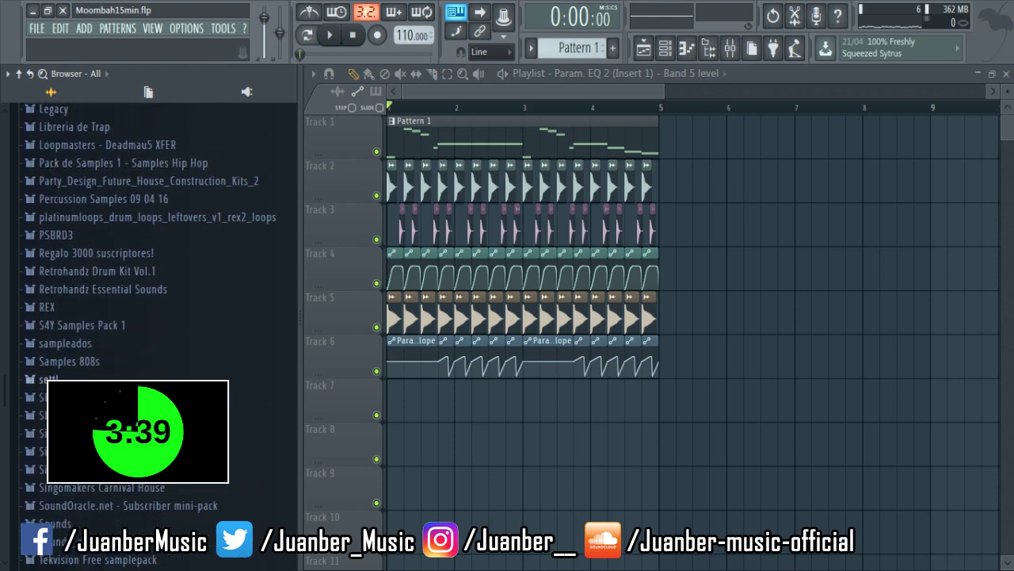
pyautogui.scroll(-8, 87, 404)
pyautogui.scroll(12, 87, 404)
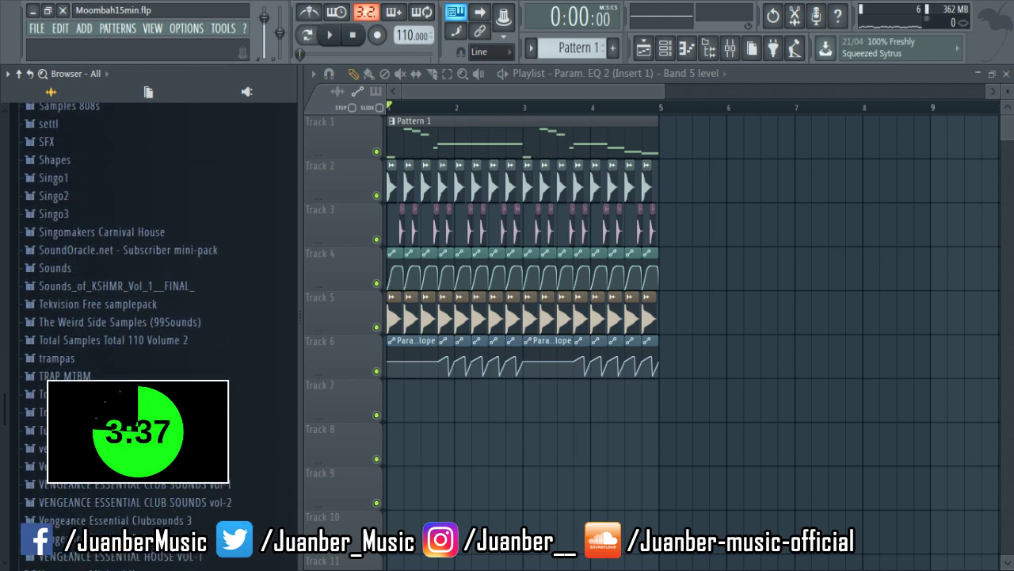
pyautogui.click(31, 438)
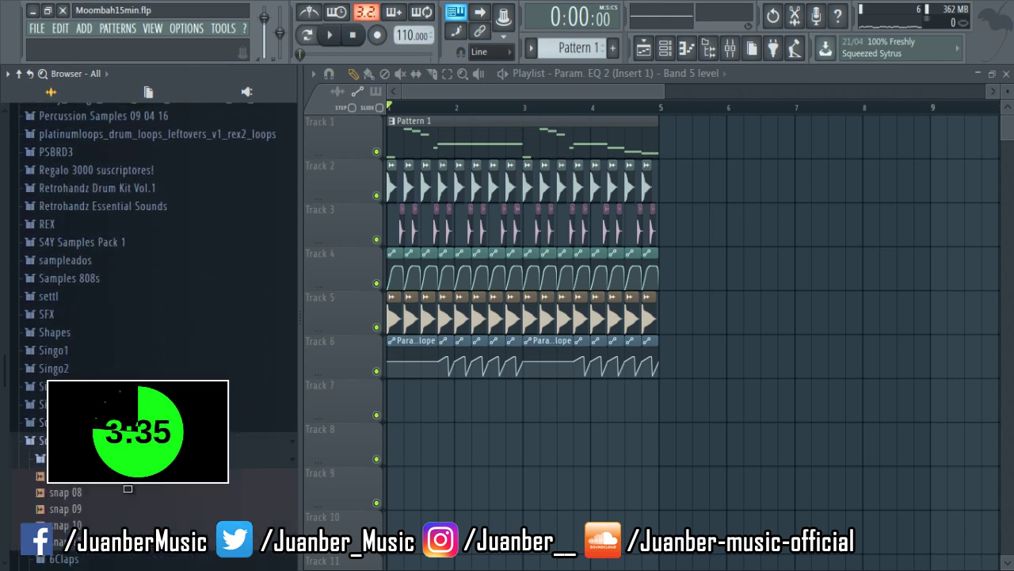
pyautogui.click(71, 440)
pyautogui.click(32, 458)
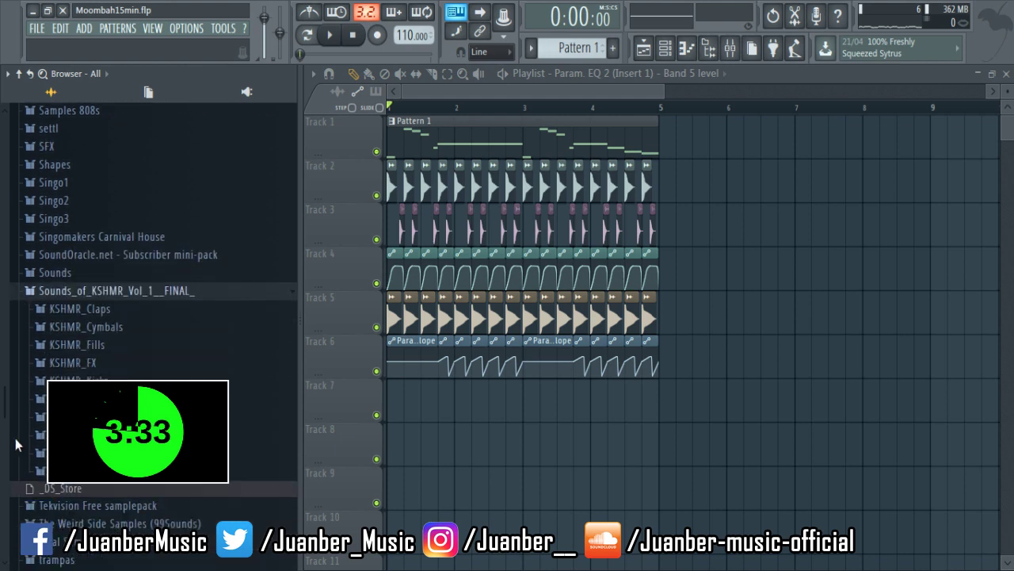
# - Place the KSHMR_White_Noise_05 Simple White Noise sample from KSHMR_FX's White_Noise folder at bar 1 of Track 7
pyautogui.click(104, 339)
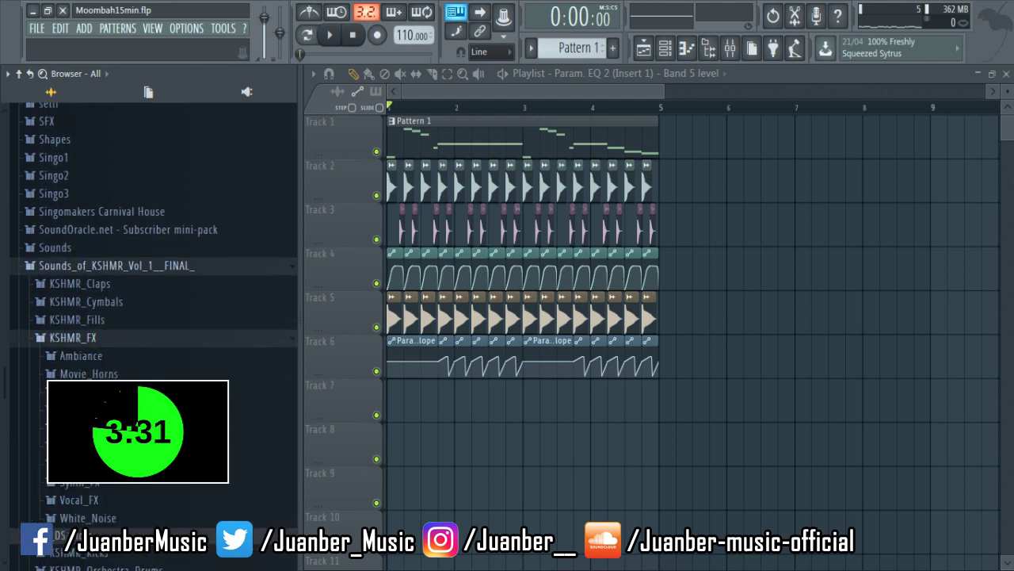
pyautogui.click(104, 520)
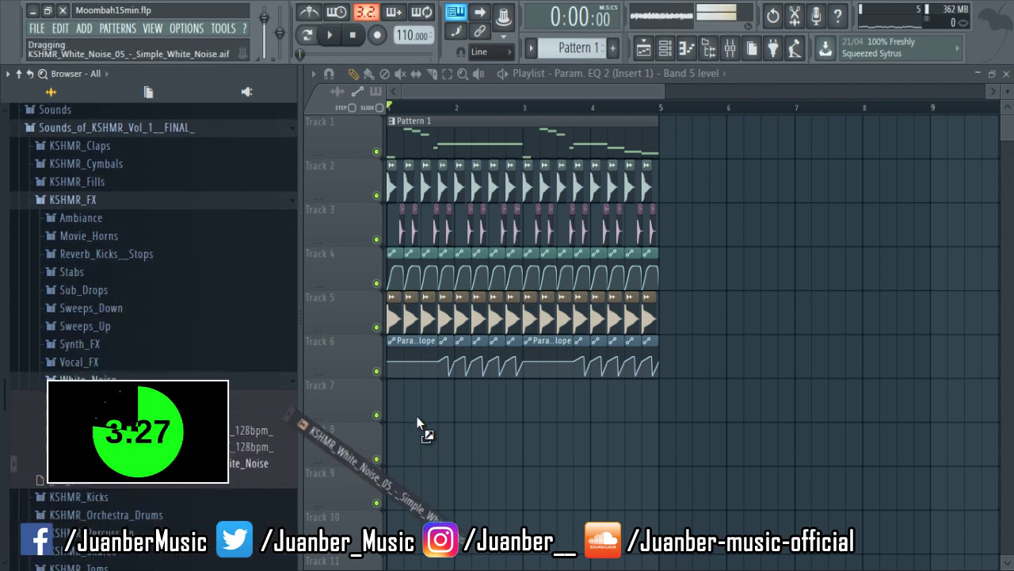
pyautogui.moveTo(418, 420); pyautogui.dragTo(424, 414)
pyautogui.moveTo(484, 415); pyautogui.dragTo(450, 409)
# - Play the white noise briefly, slice its clip at bar 2, delete the remainder, and save the project
pyautogui.press('space')
pyautogui.click(431, 76)
pyautogui.press('space')
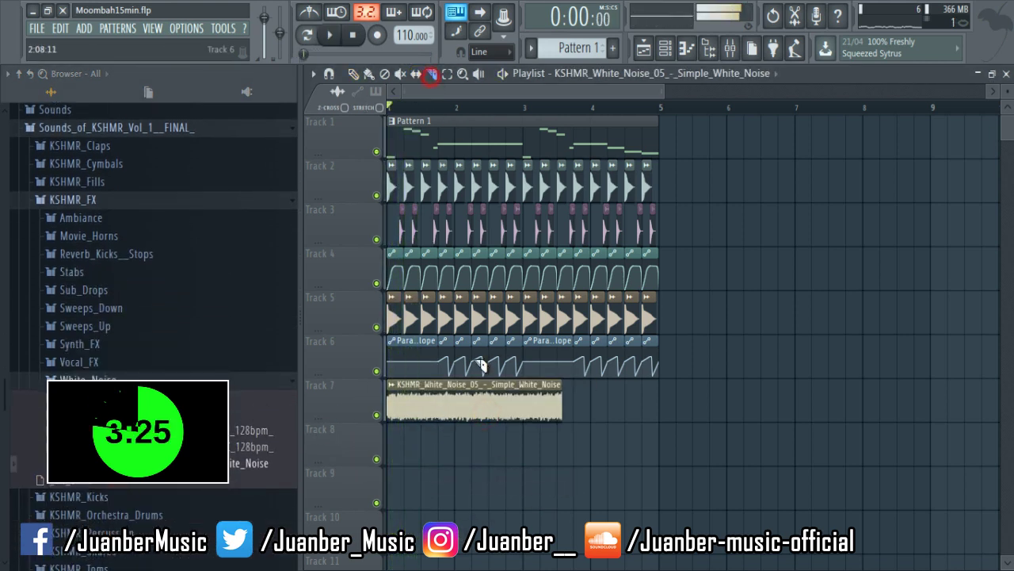
pyautogui.hotkey('ctrl', 's')
pyautogui.click(458, 386)
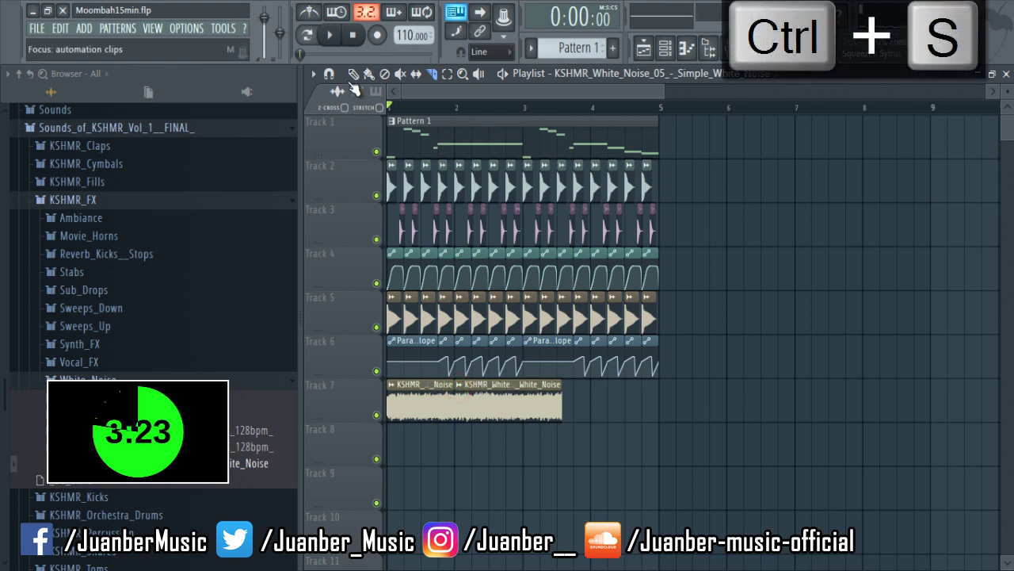
pyautogui.rightClick(495, 406)
# - Check the mixer for a free insert and route the white noise sample channel to Insert 7
pyautogui.click(152, 28)
pyautogui.click(163, 98)
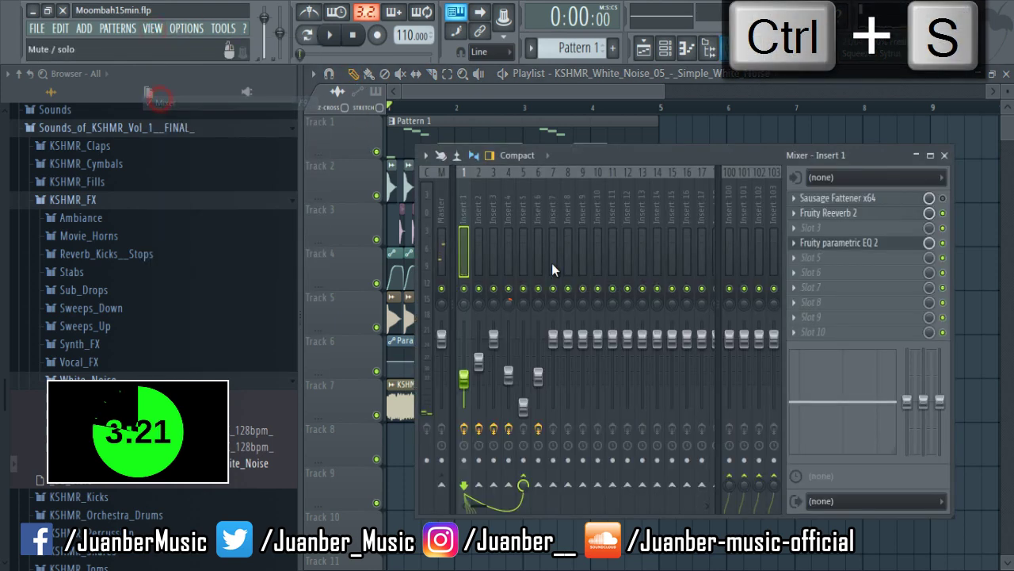
pyautogui.click(753, 140)
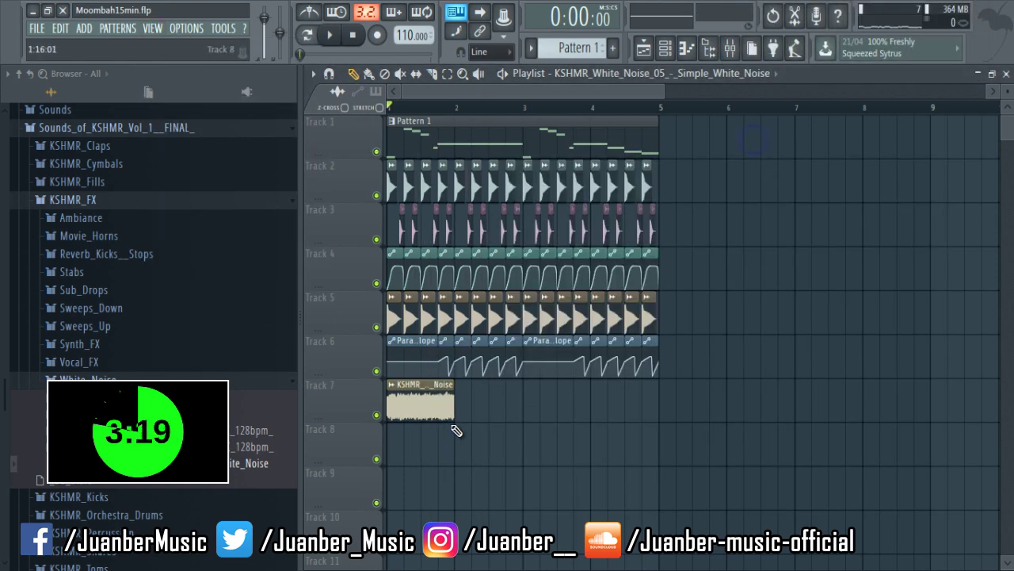
pyautogui.doubleClick(438, 406)
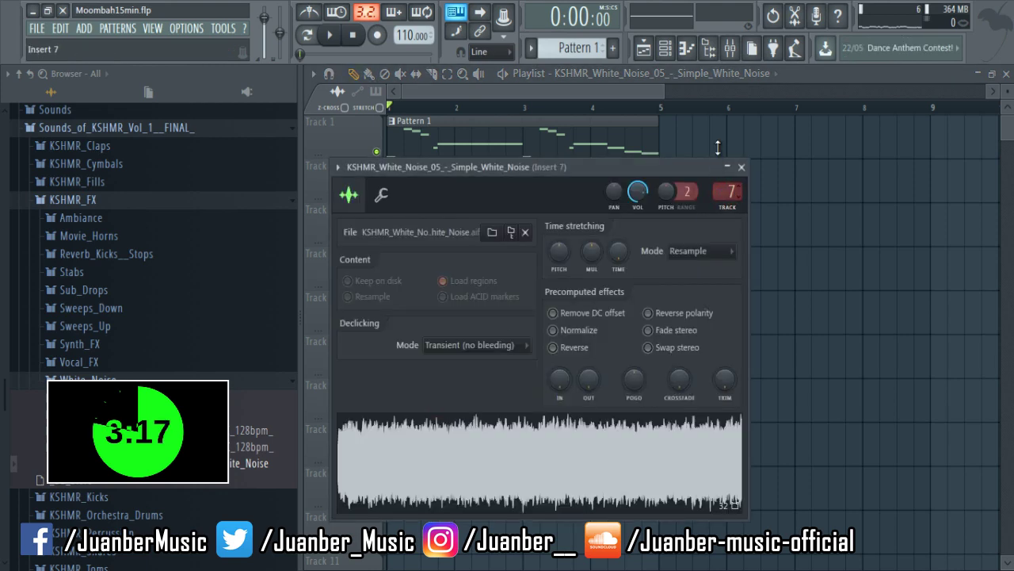
# - Add Gross Beat to the first effect slot of Insert 7 and choose its Sidechain volume preset
pyautogui.click(152, 28)
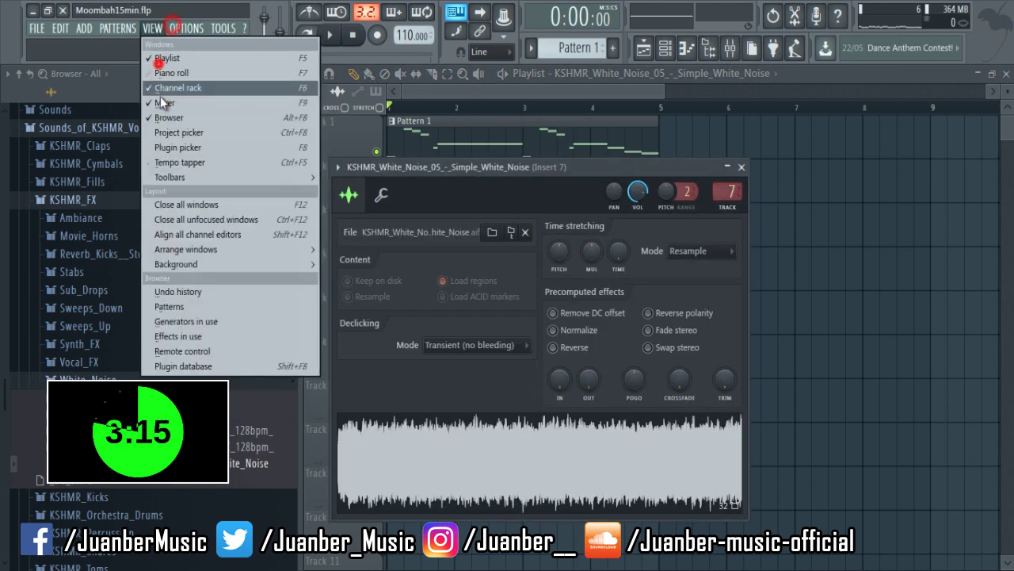
pyautogui.click(163, 97)
pyautogui.click(796, 193)
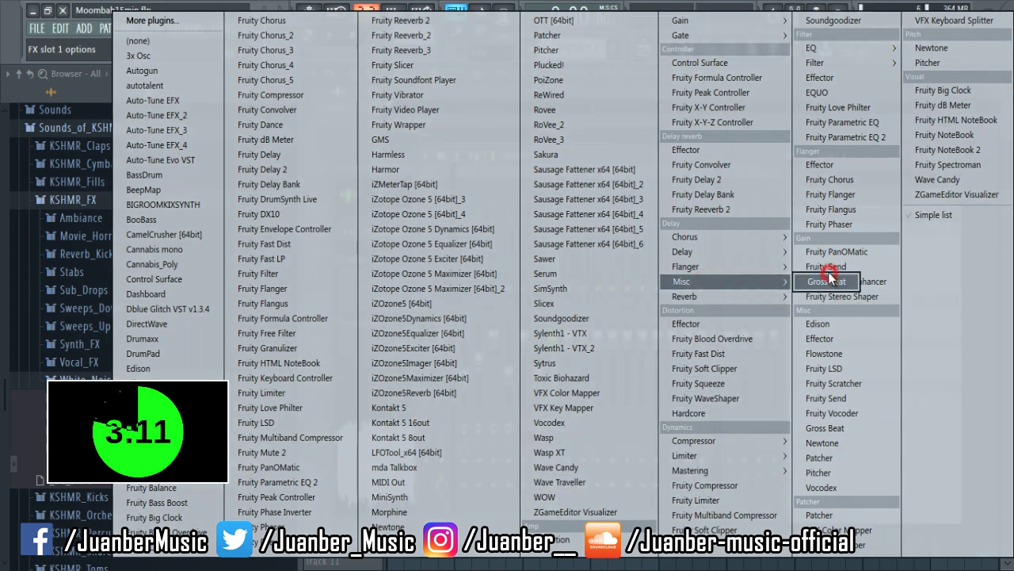
pyautogui.click(828, 280)
pyautogui.click(336, 471)
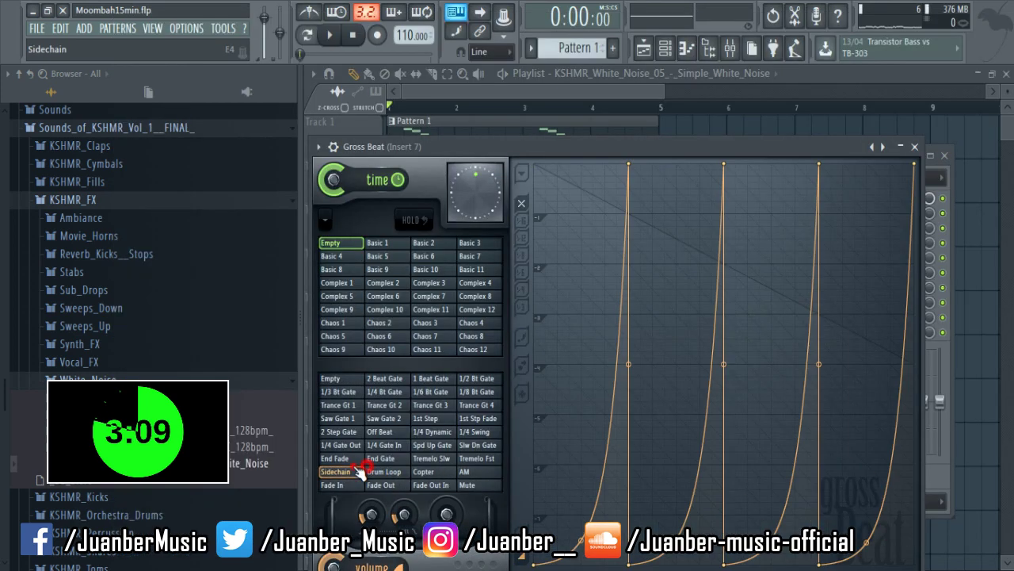
# - Straighten the rising segments of Gross Beat's sidechain curve to 0% tension and close the plugin
pyautogui.moveTo(581, 539); pyautogui.dragTo(581, 364)
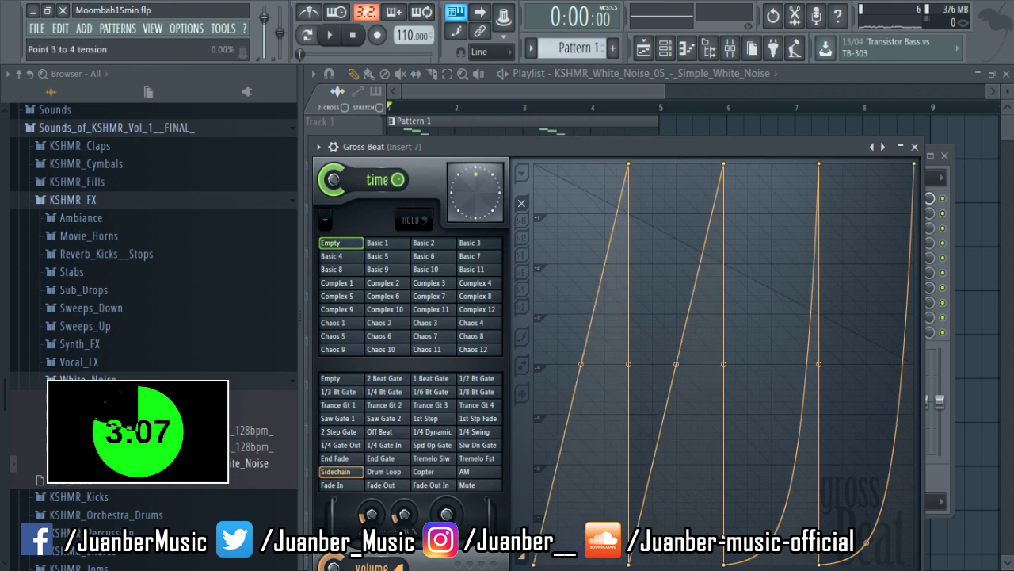
pyautogui.moveTo(770, 533); pyautogui.dragTo(771, 364)
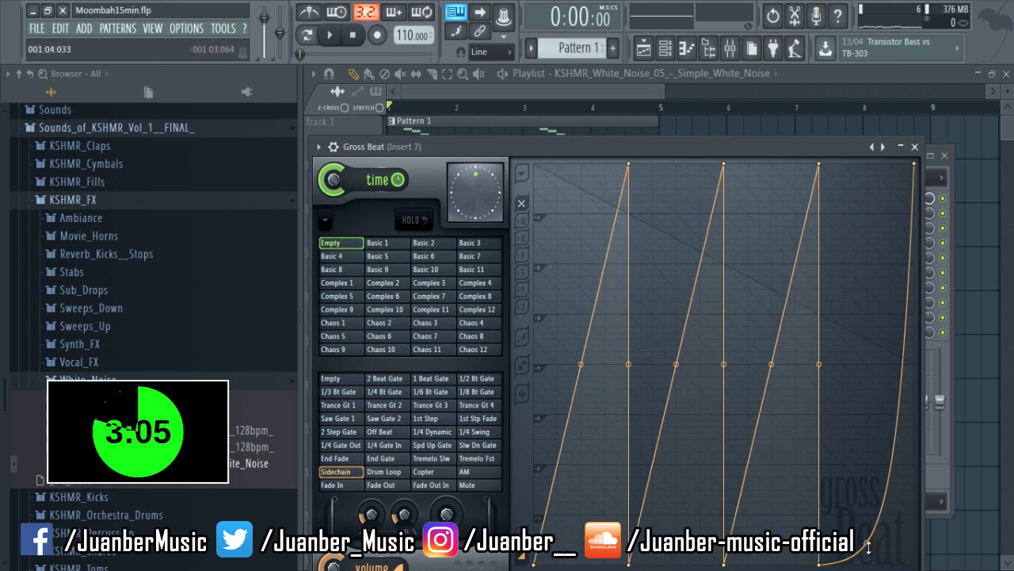
pyautogui.click(916, 147)
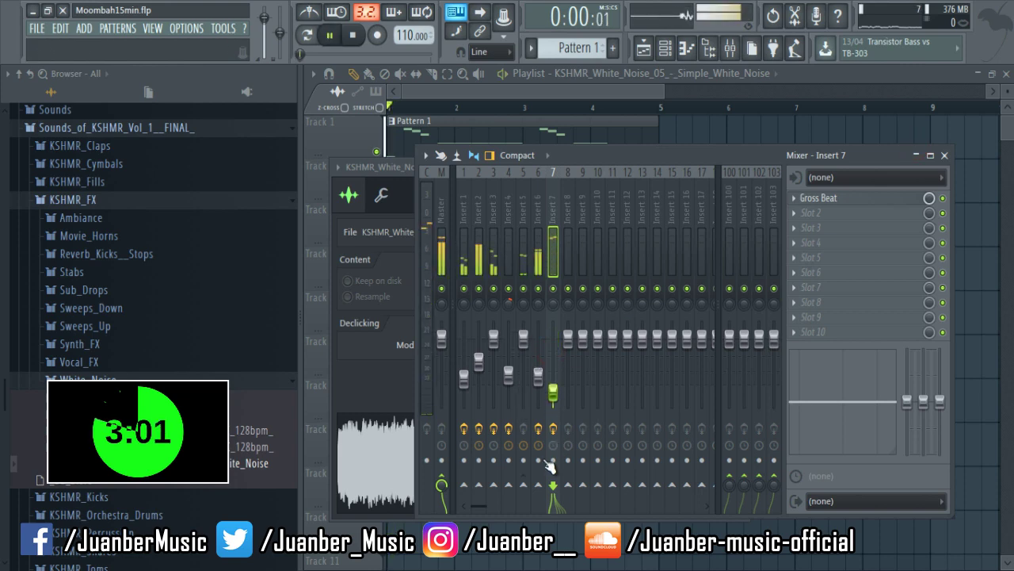
# - Add a copy of the one-bar white noise clip at bar 3 on Track 7 and save the project
pyautogui.click(433, 74)
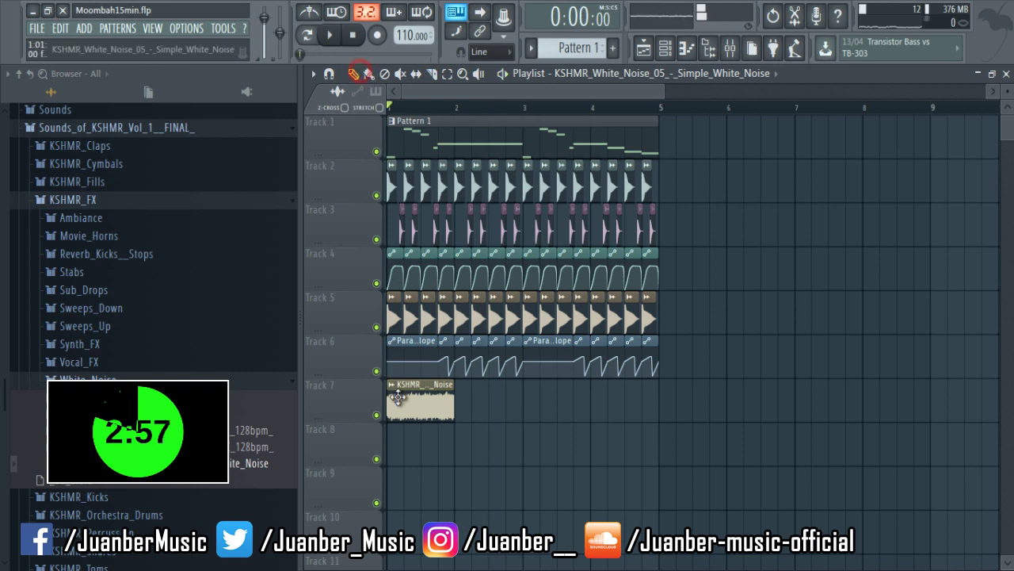
pyautogui.click(525, 401)
pyautogui.hotkey('ctrl', 's')
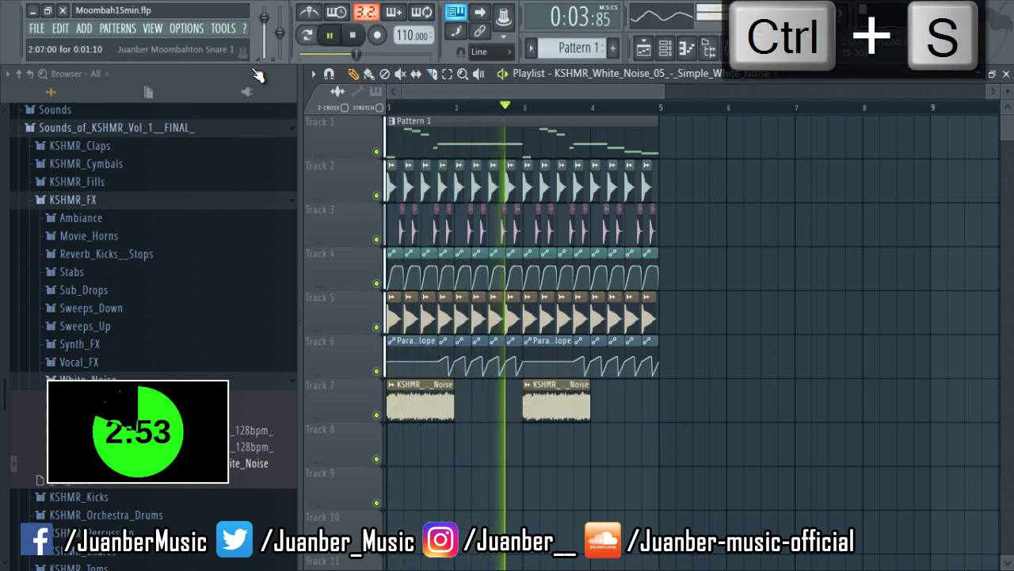
# - Stop playback and add Fruity Reeverb 2 ahead of Gross Beat on mixer Insert 7
pyautogui.click(168, 29)
pyautogui.click(170, 100)
pyautogui.press('space')
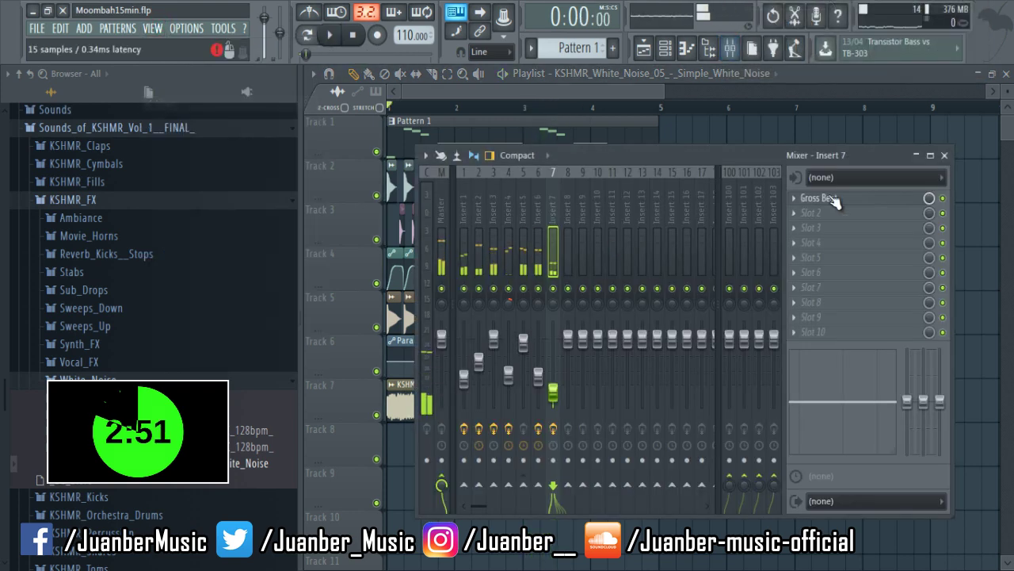
pyautogui.click(795, 201)
pyautogui.click(727, 208)
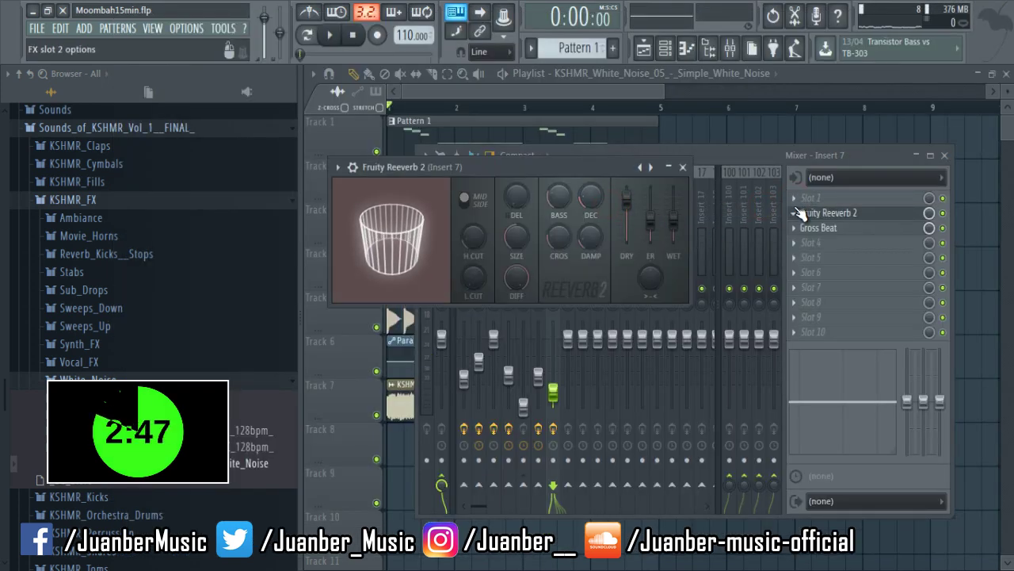
# - Add Fruity Delay 2 in the first slot of Insert 7 and Fruity Parametric EQ 2 in slot 4
pyautogui.click(803, 198)
pyautogui.click(825, 262)
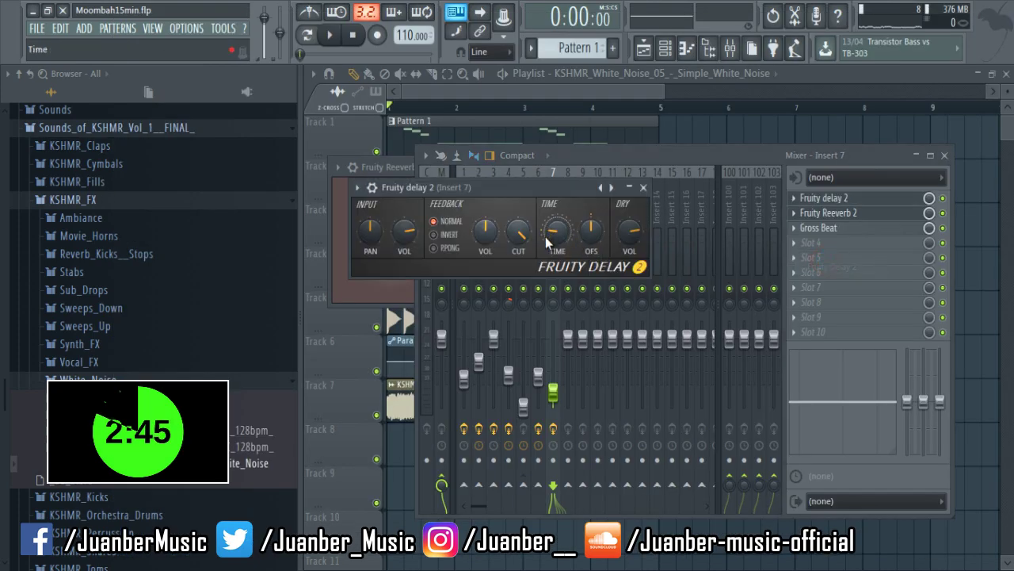
pyautogui.click(826, 243)
pyautogui.click(886, 138)
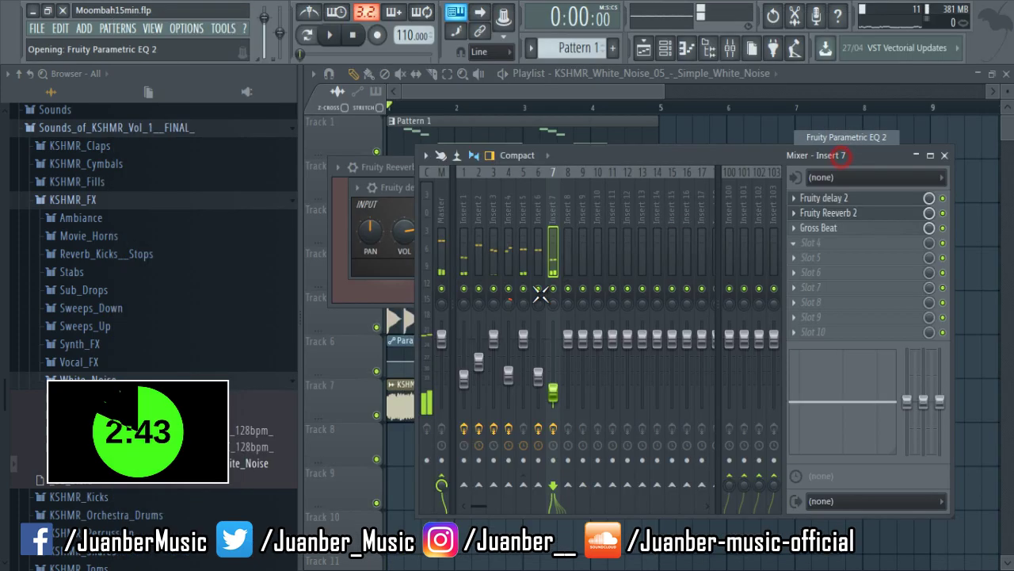
# - Make band 1 of Insert 7's Parametric EQ 2 a high-pass filter with its cutoff at about 441 Hz
pyautogui.rightClick(438, 334)
pyautogui.moveTo(464, 389)
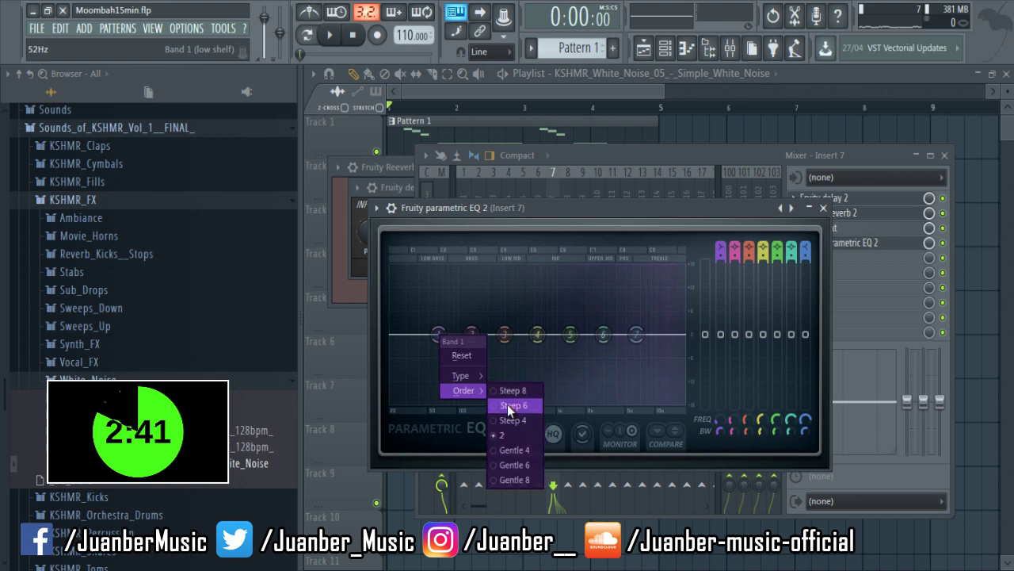
pyautogui.click(511, 436)
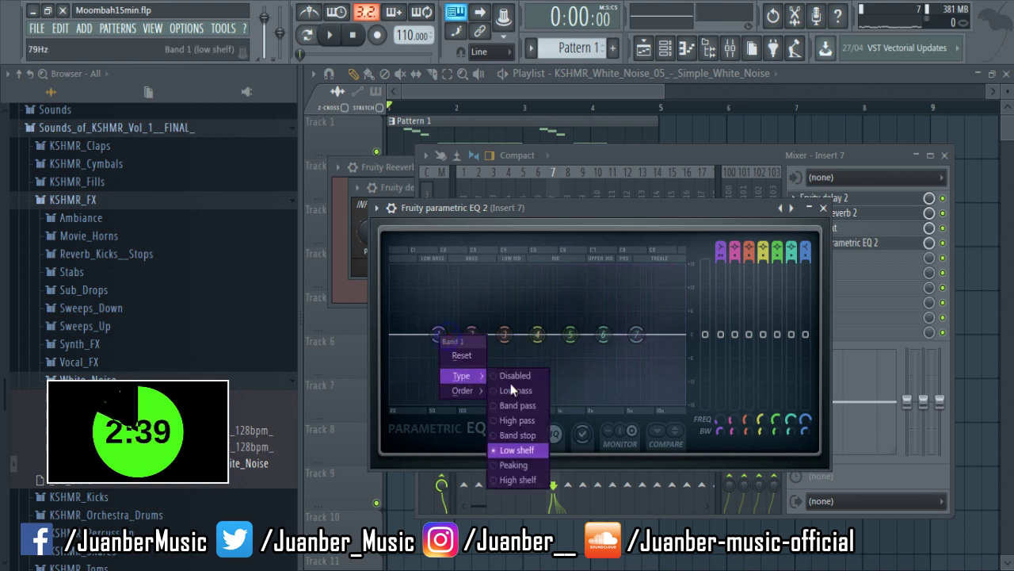
pyautogui.click(515, 420)
pyautogui.moveTo(438, 333); pyautogui.dragTo(607, 335)
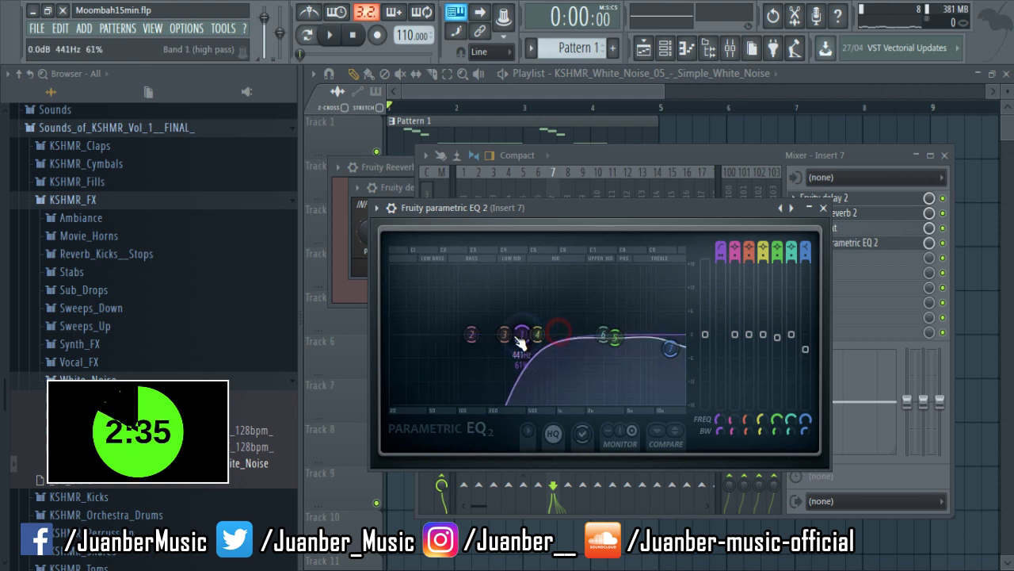
# - During playback, raise the high-pass cutoff further and fine-tune bands 5 and 7, closing the EQ and saving the project
pyautogui.press('space')
pyautogui.moveTo(517, 337); pyautogui.dragTo(552, 336)
pyautogui.moveTo(614, 337); pyautogui.dragTo(672, 336)
pyautogui.click(599, 334)
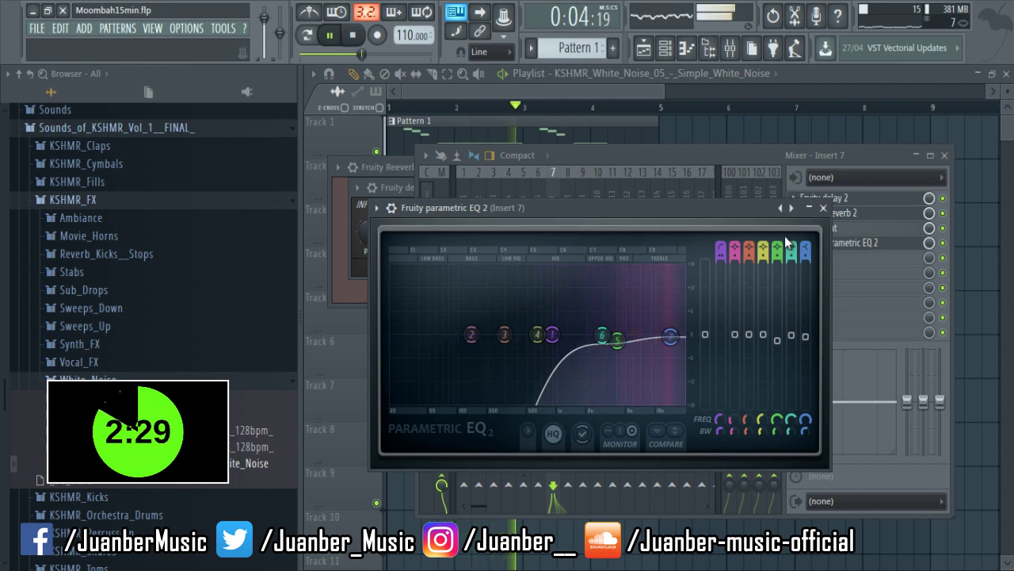
pyautogui.click(822, 208)
pyautogui.hotkey('ctrl', 's')
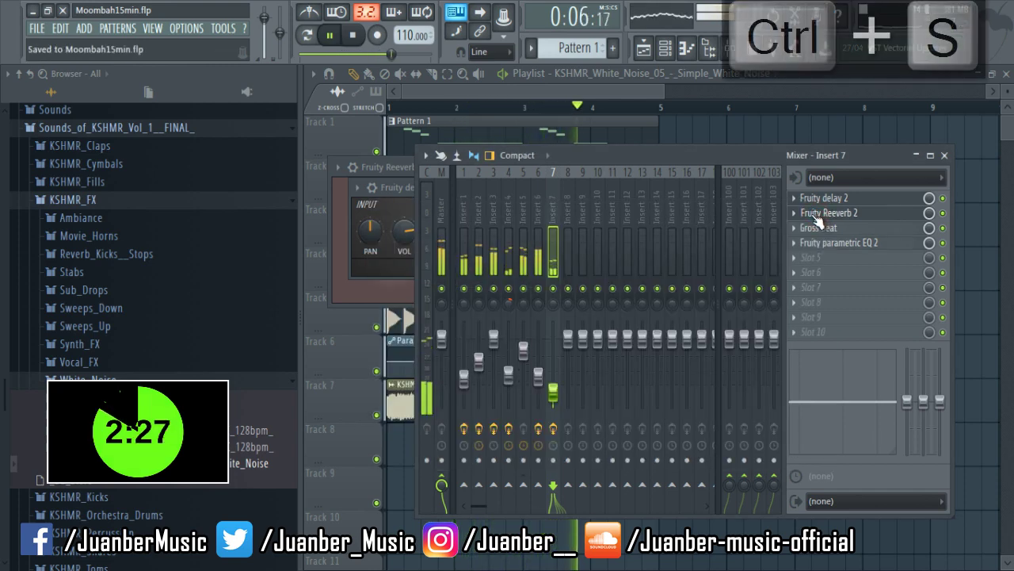
# - Lower the Insert 7 mixer fader to about 15% (-27.2 dB), stop playback and save the project
pyautogui.click(607, 93)
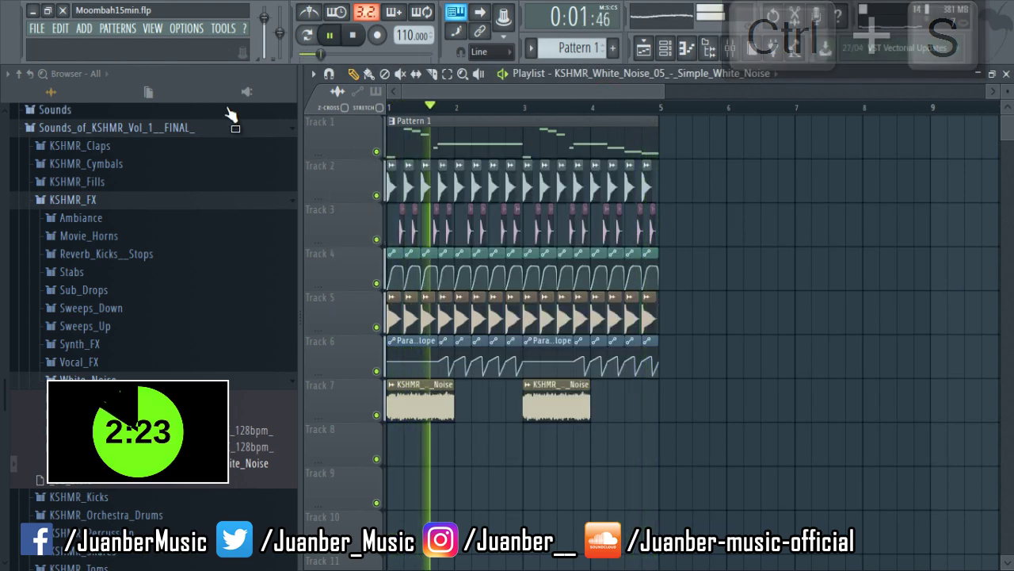
pyautogui.click(152, 28)
pyautogui.click(165, 95)
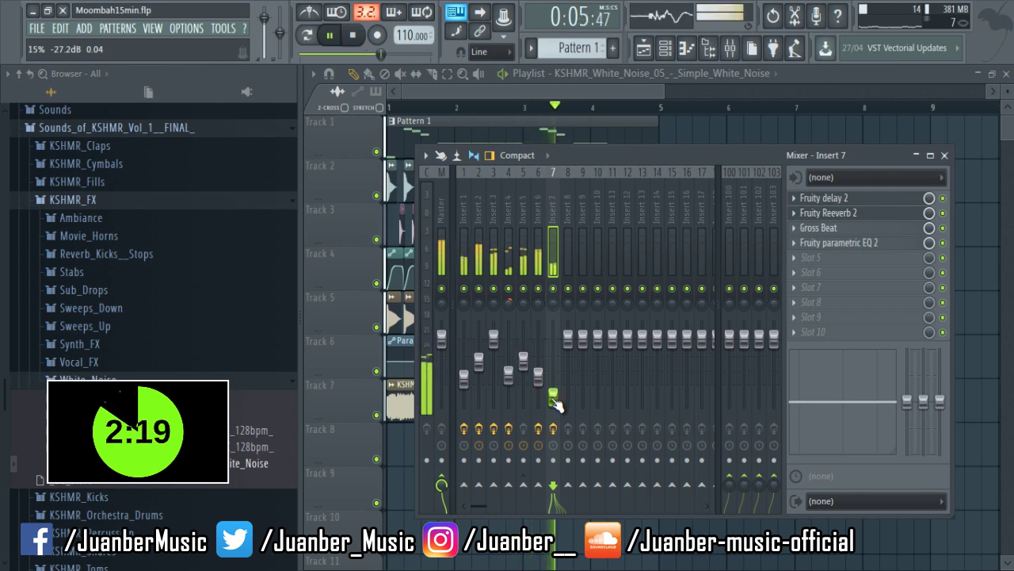
pyautogui.hotkey('ctrl', 's')
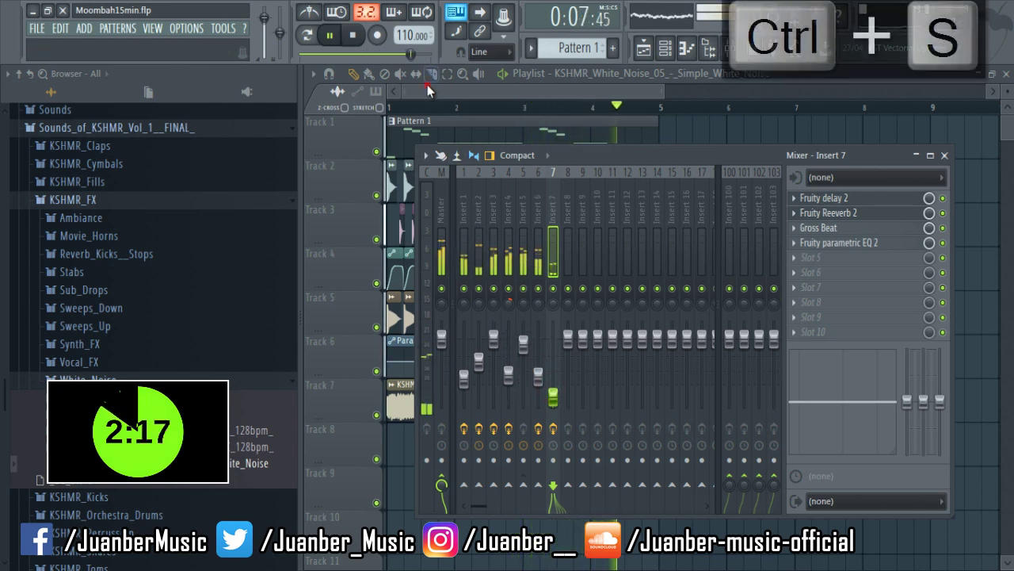
pyautogui.click(427, 87)
pyautogui.press('space')
pyautogui.hotkey('ctrl', 's')
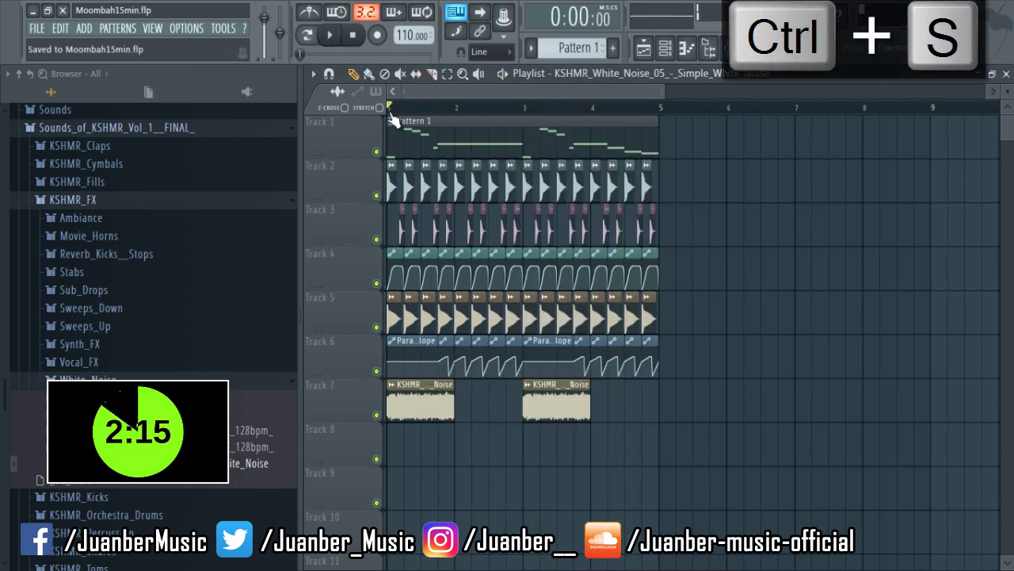
# - Add Juanber Moombahton Percussion 8 from the Complete Moombahton Tools folder to Track 8 at bar 2 and save the project
pyautogui.click(27, 75)
pyautogui.click(45, 367)
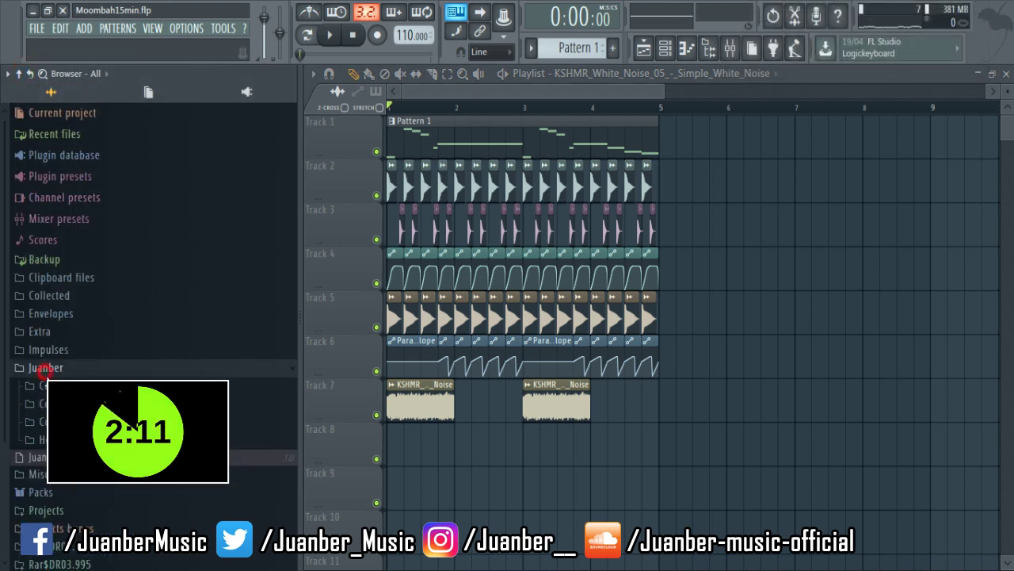
pyautogui.click(52, 303)
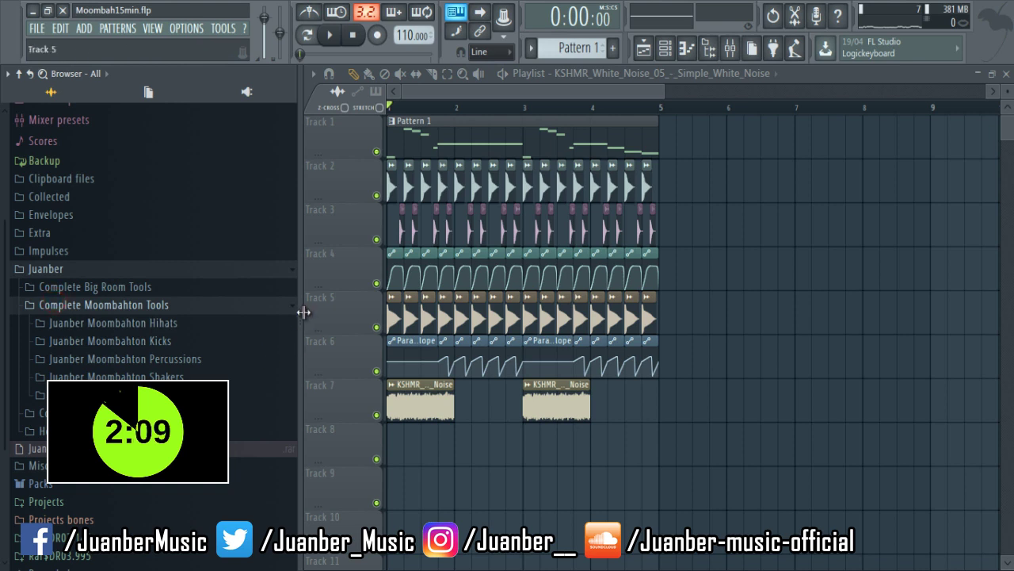
pyautogui.click(179, 361)
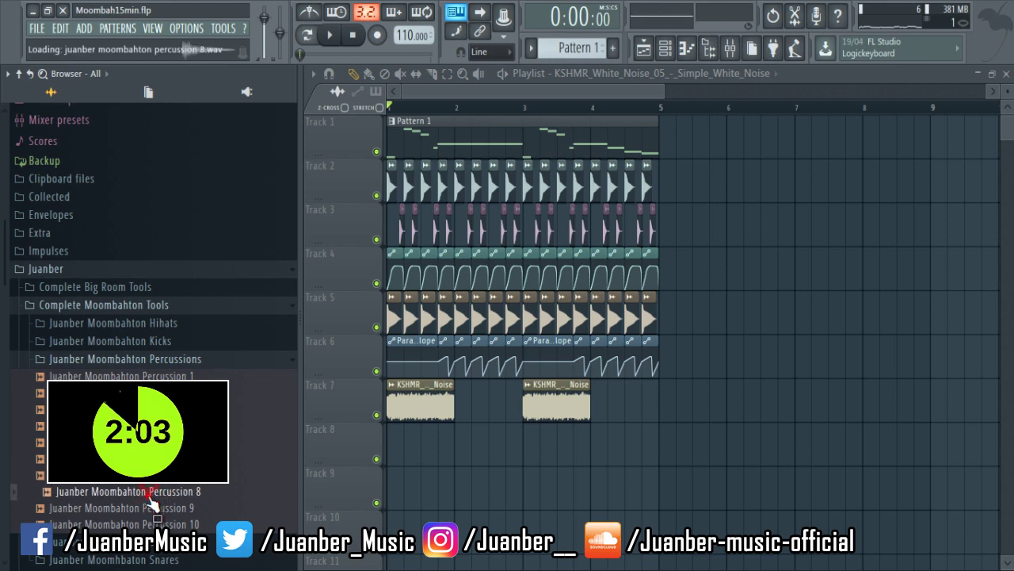
pyautogui.moveTo(473, 452); pyautogui.dragTo(473, 452)
pyautogui.hotkey('ctrl', 's')
pyautogui.scroll(4, 505, 412)
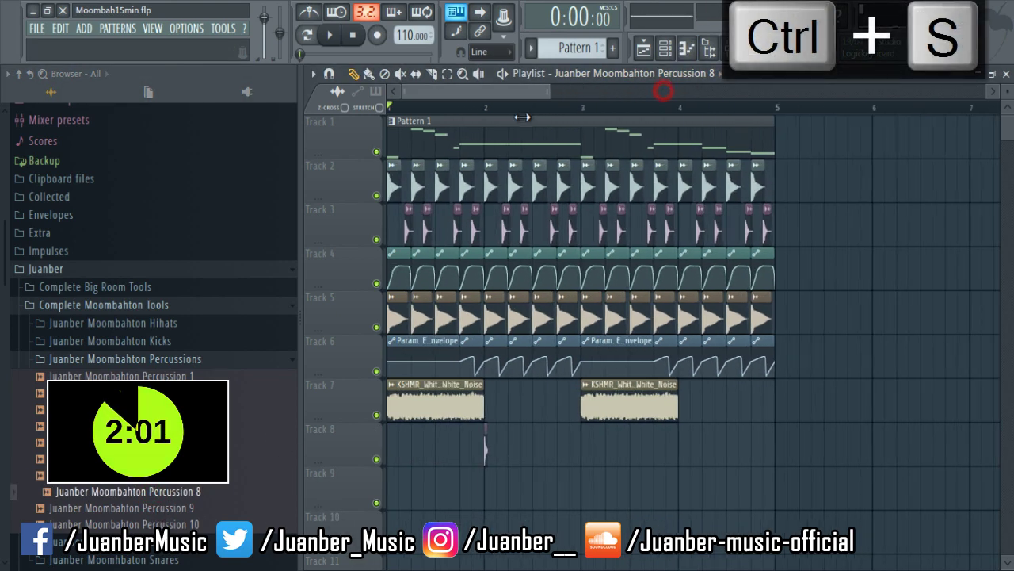
# - Move the Percussion 8 clip to the last sixteenth of bar 1 and repeat it at the end of bars 2 and 3
pyautogui.press('space')
pyautogui.rightClick(562, 445)
pyautogui.click(549, 444)
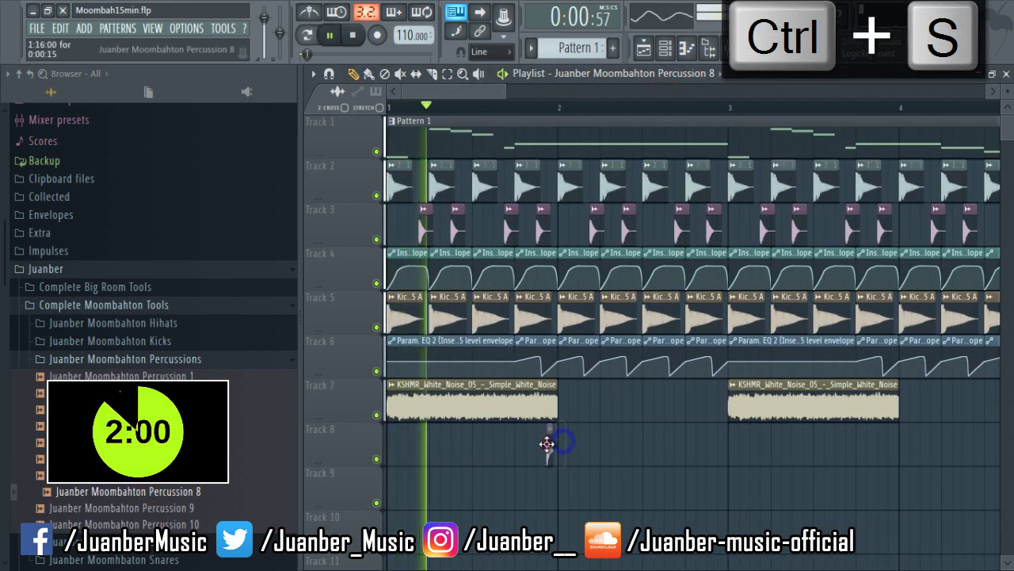
pyautogui.click(719, 450)
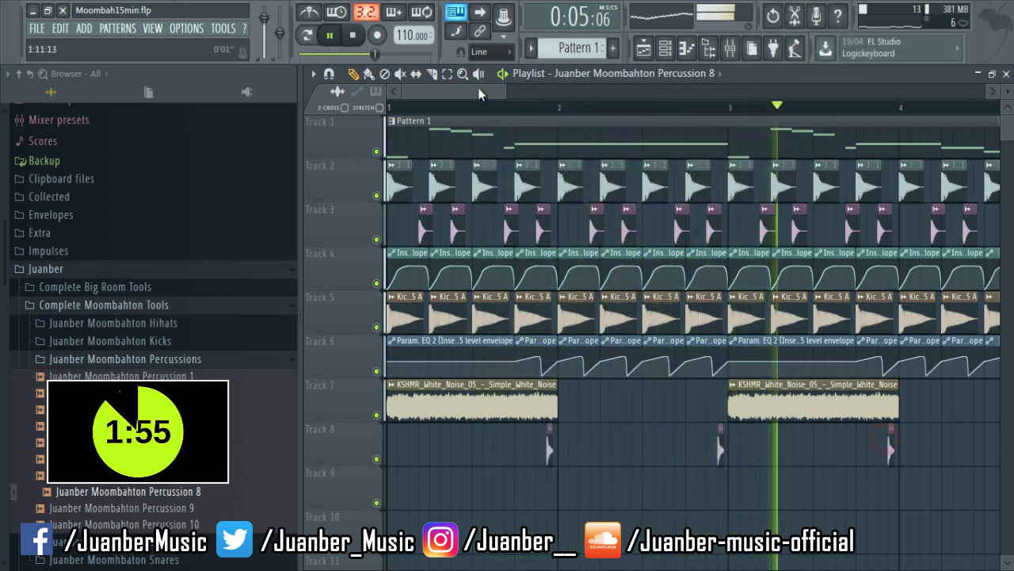
pyautogui.moveTo(477, 88); pyautogui.dragTo(515, 84)
# - Place Percussion 8 at the end of bar 4 and route the sample to mixer Insert 8 with a lowered fader
pyautogui.doubleClick(805, 442)
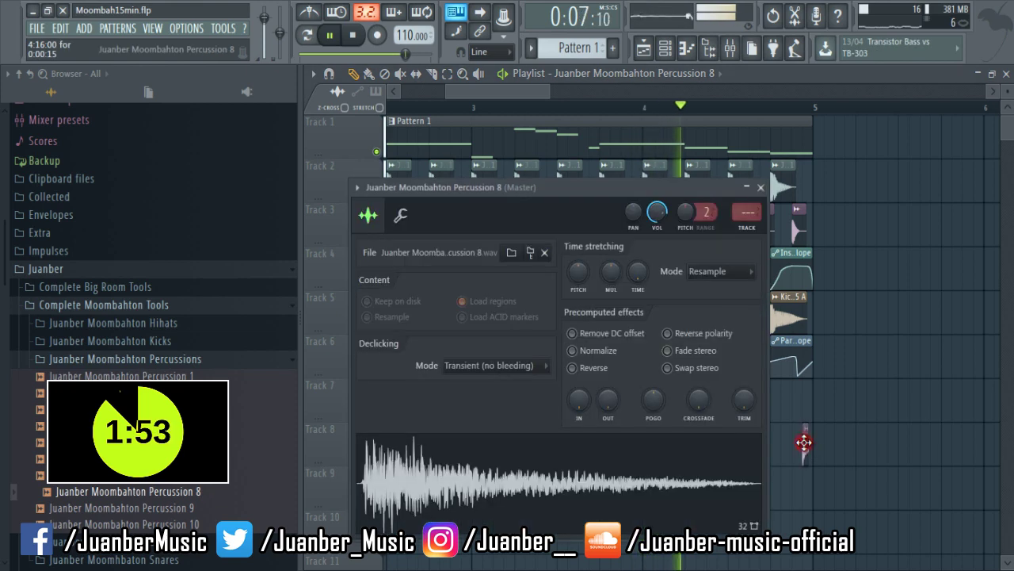
pyautogui.moveTo(740, 203); pyautogui.dragTo(726, 164)
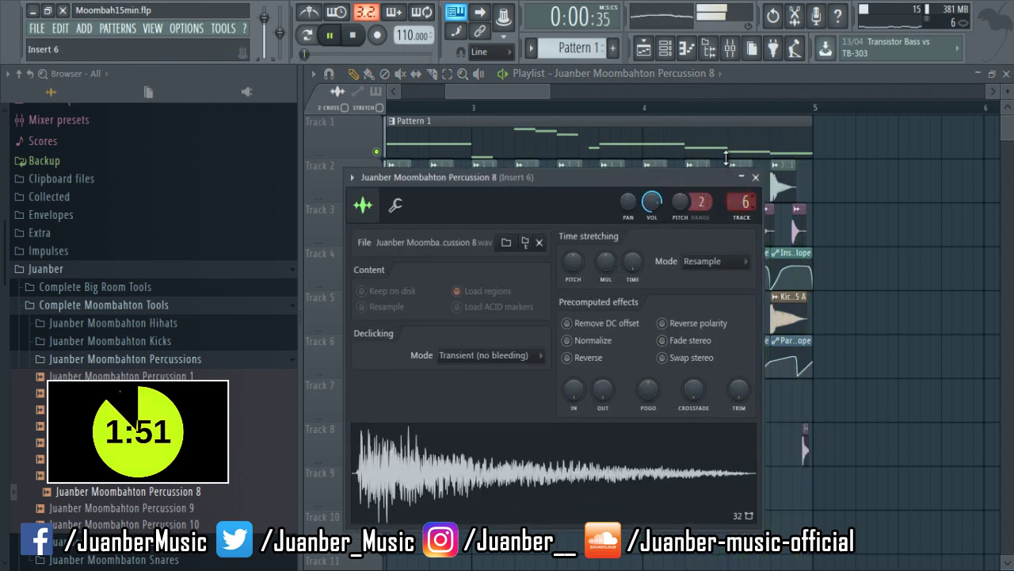
pyautogui.click(144, 29)
pyautogui.click(166, 87)
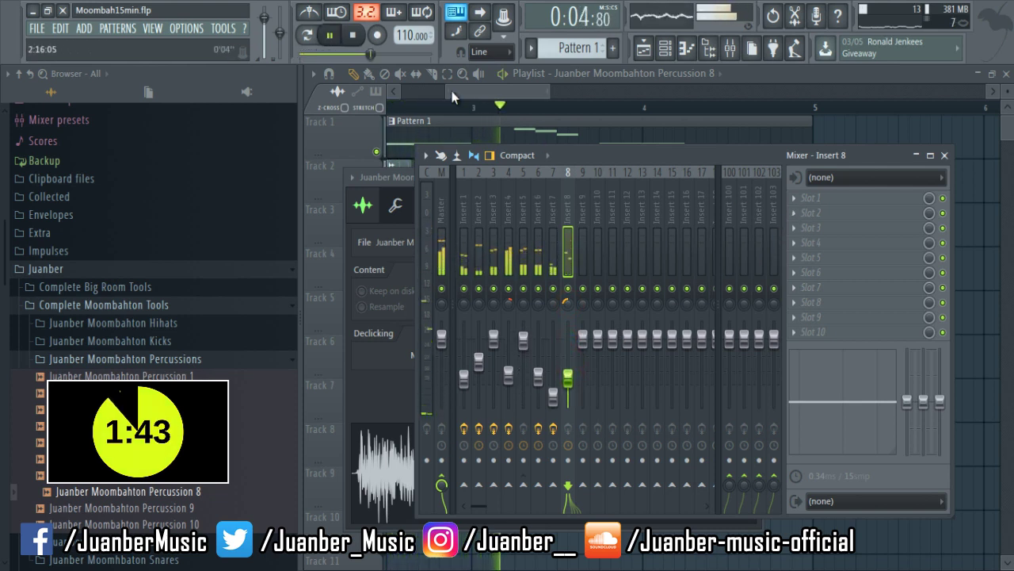
pyautogui.press('F12')
# - Stop playback, audition Percussion 3, and preview Shaker 3 from the Juanber Moombahton Shakers folder
pyautogui.click(119, 411)
pyautogui.press('space')
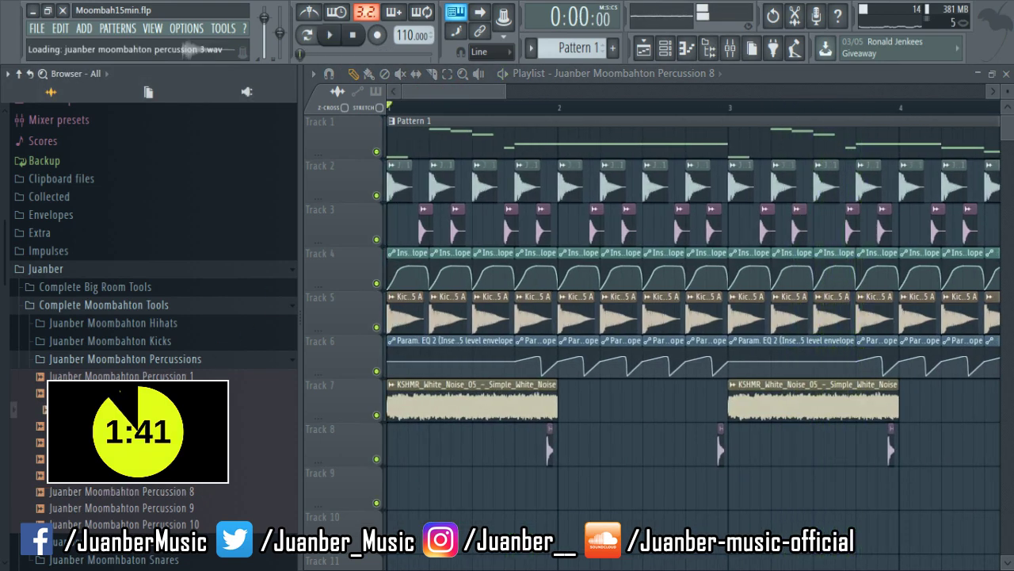
pyautogui.scroll(-3, 169, 475)
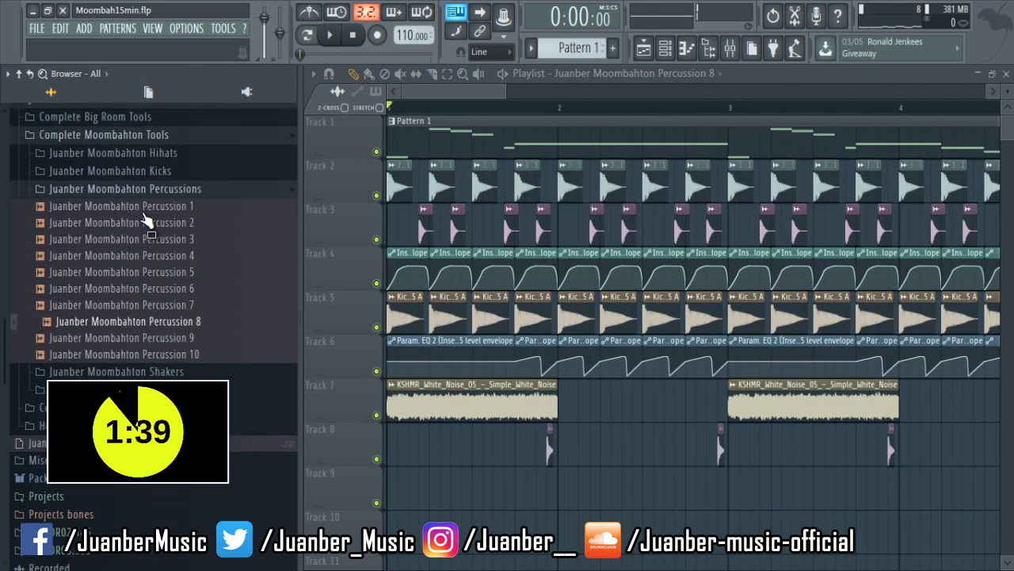
pyautogui.scroll(2, 143, 317)
pyautogui.click(139, 259)
pyautogui.click(137, 282)
pyautogui.click(132, 323)
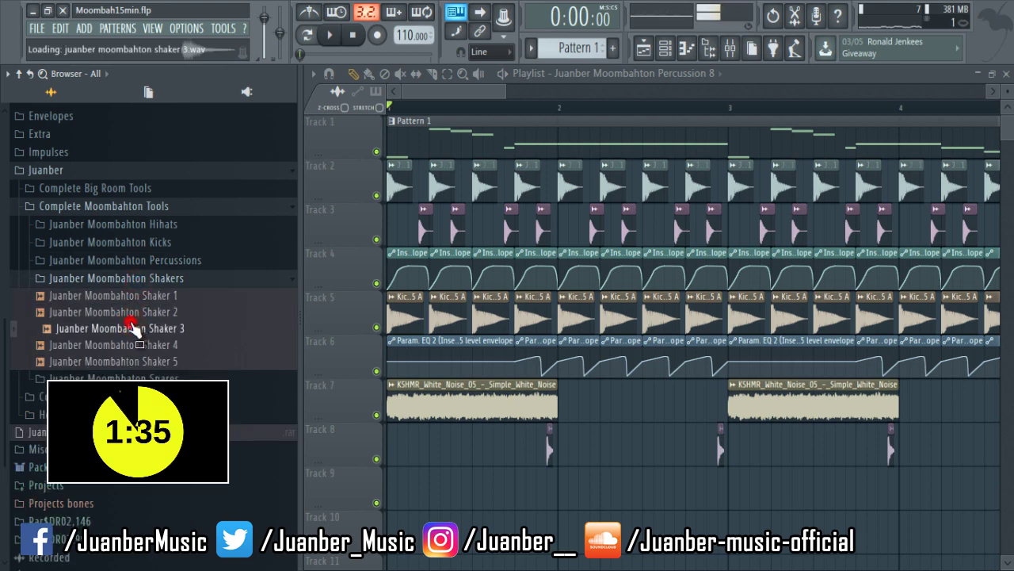
# - Try Juanber Moombahton Shaker 3 on Track 9, repeating it every two sixteenths through bar 1 and at the start of bar 2
pyautogui.moveTo(317, 385); pyautogui.dragTo(421, 469)
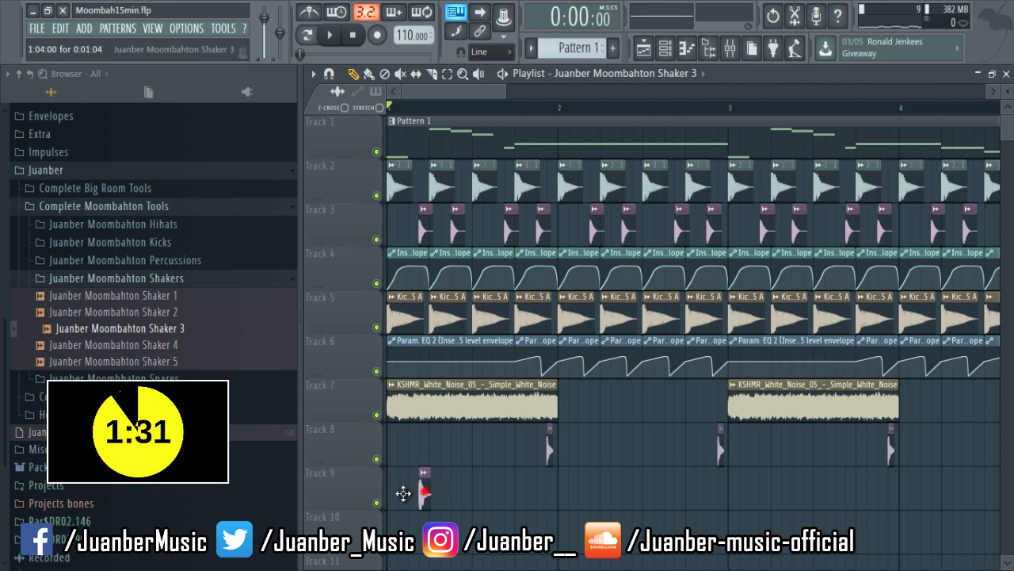
pyautogui.press('space')
pyautogui.click(412, 486)
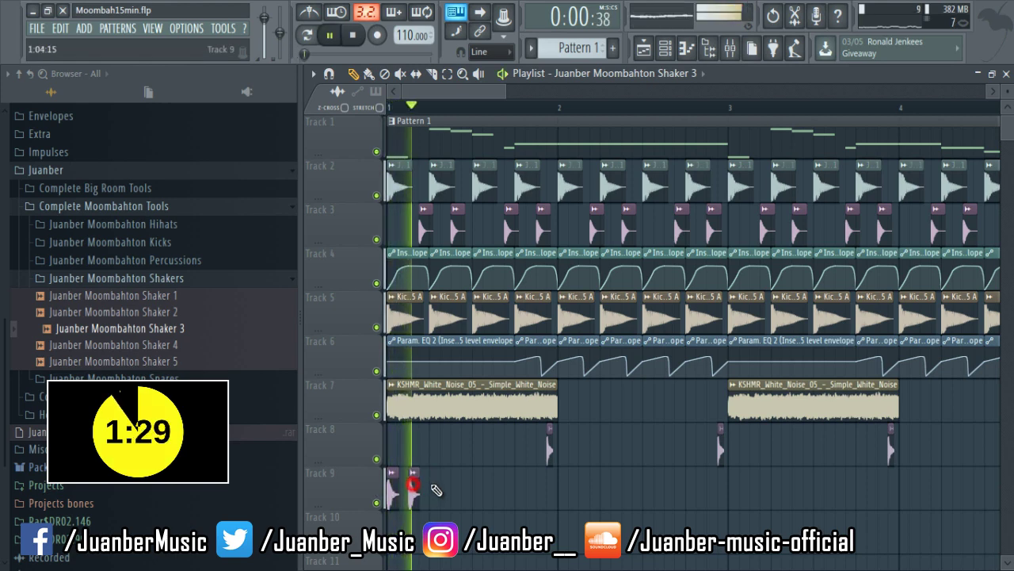
pyautogui.click(431, 485)
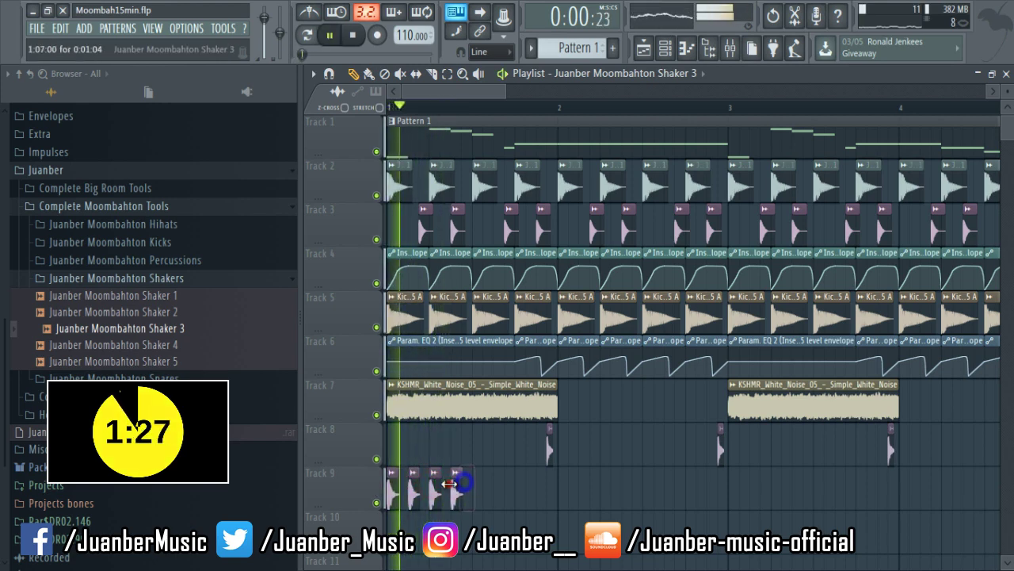
pyautogui.click(458, 485)
pyautogui.click(483, 488)
pyautogui.click(501, 491)
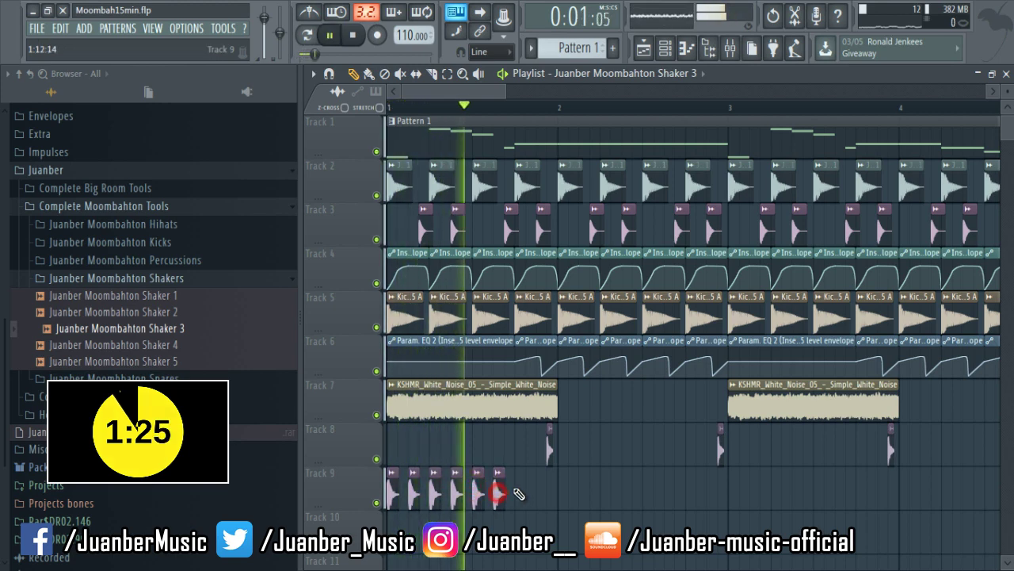
pyautogui.click(523, 491)
pyautogui.click(561, 493)
# - Switch to the Paint tool, stop playback and clear all Shaker 3 clips from Track 9
pyautogui.click(370, 74)
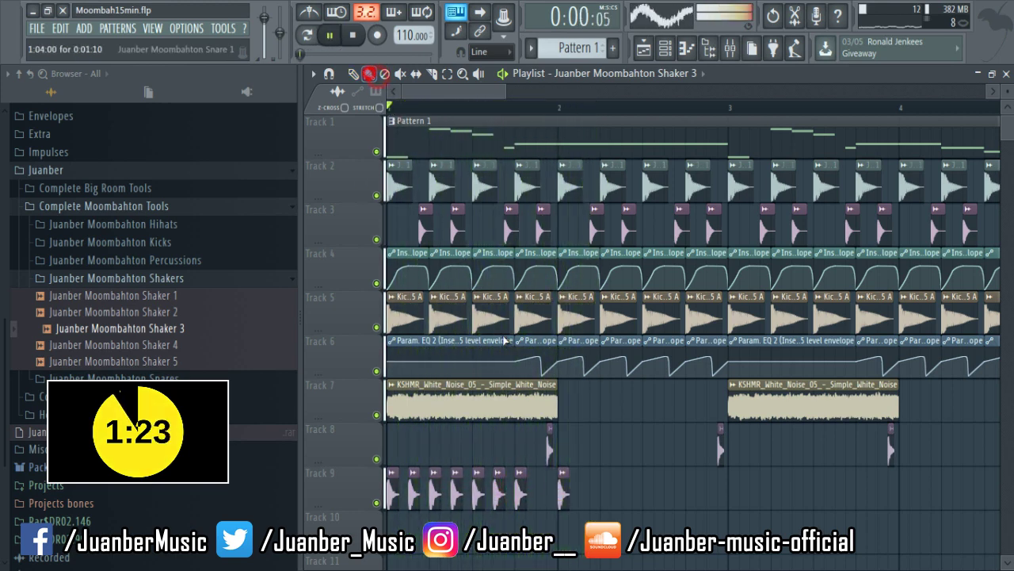
pyautogui.press('space')
pyautogui.moveTo(581, 500); pyautogui.dragTo(280, 519)
# - Audition the shaker samples and paint seven Juanber Moombahton Shaker 1 clips across bar 1 on Track 9, leaving the last slot empty
pyautogui.click(173, 332)
pyautogui.click(163, 343)
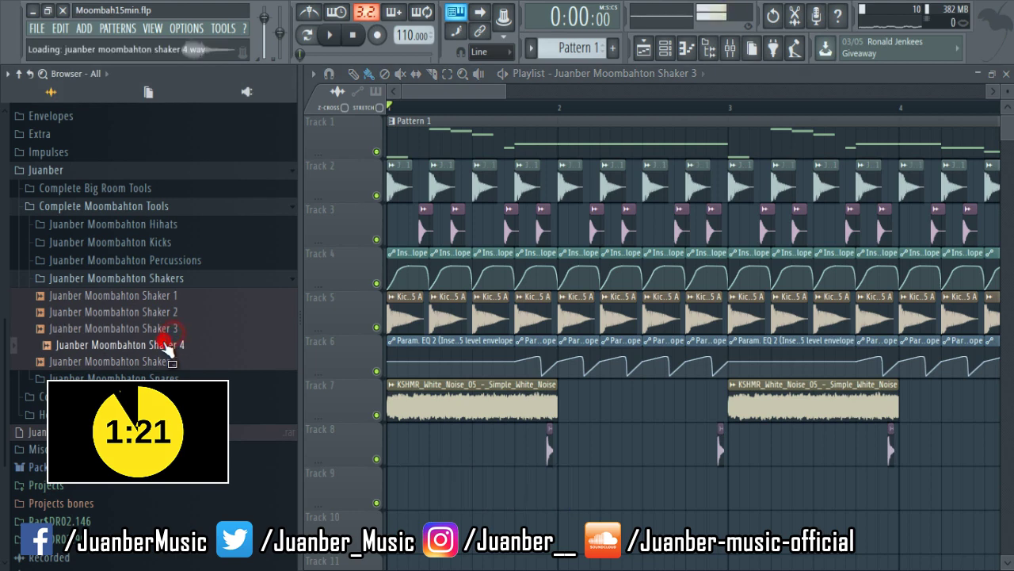
pyautogui.moveTo(158, 300); pyautogui.dragTo(392, 483)
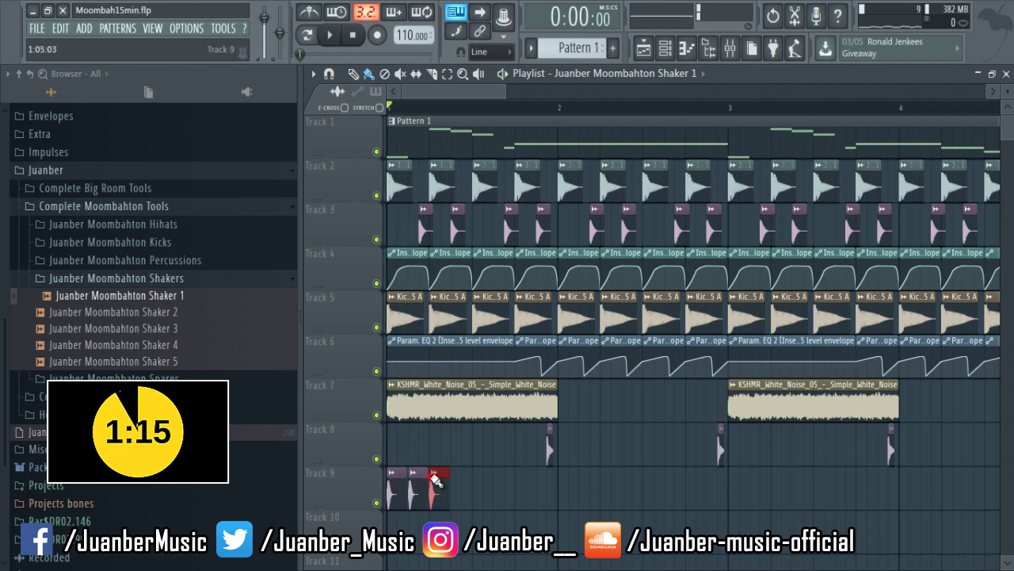
pyautogui.rightClick(546, 481)
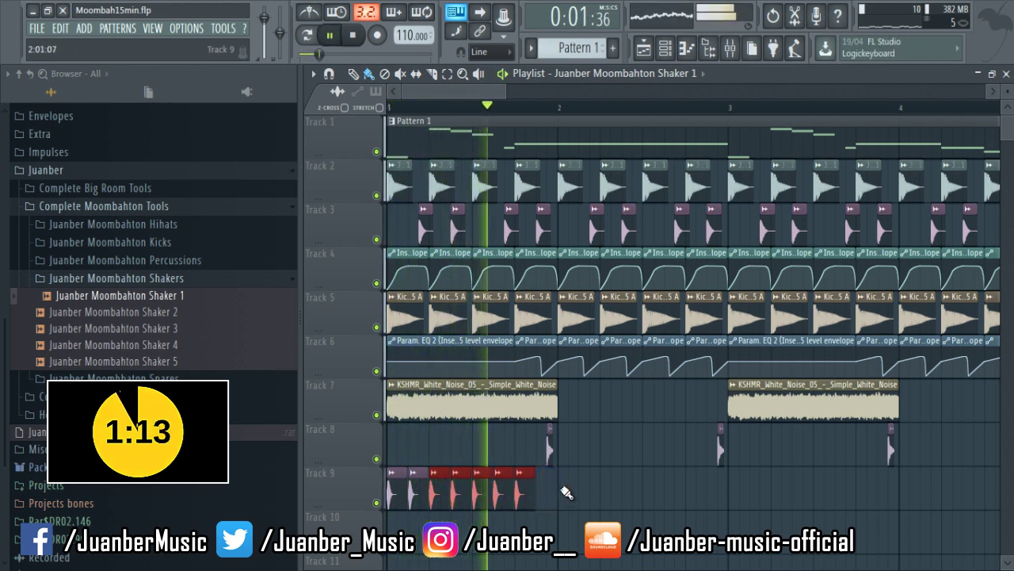
# - Paint Shaker 1 clips across Track 9 with seven in bar 2 and six each in bars 3 and 4
pyautogui.moveTo(562, 487); pyautogui.dragTo(829, 489)
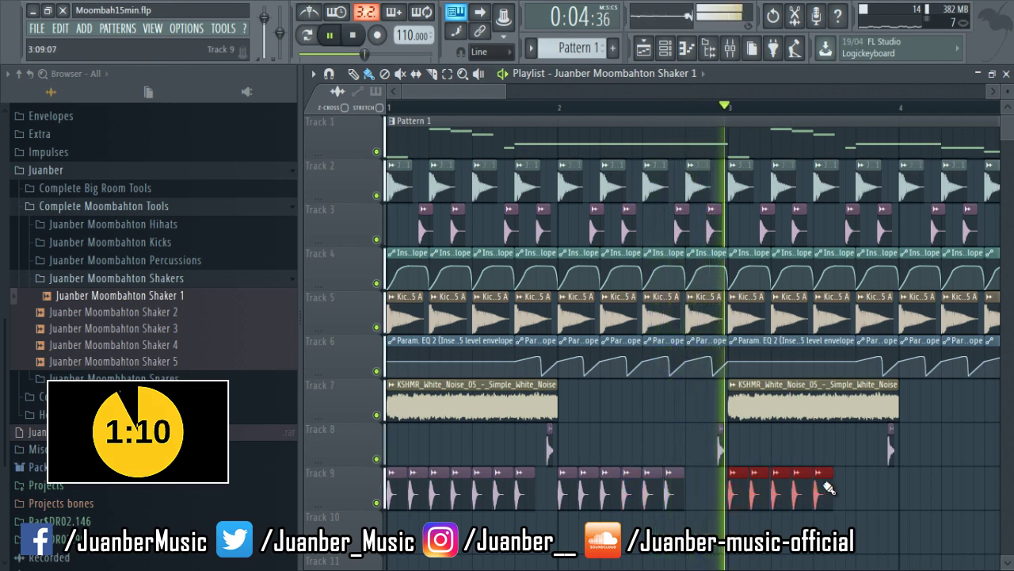
pyautogui.click(688, 492)
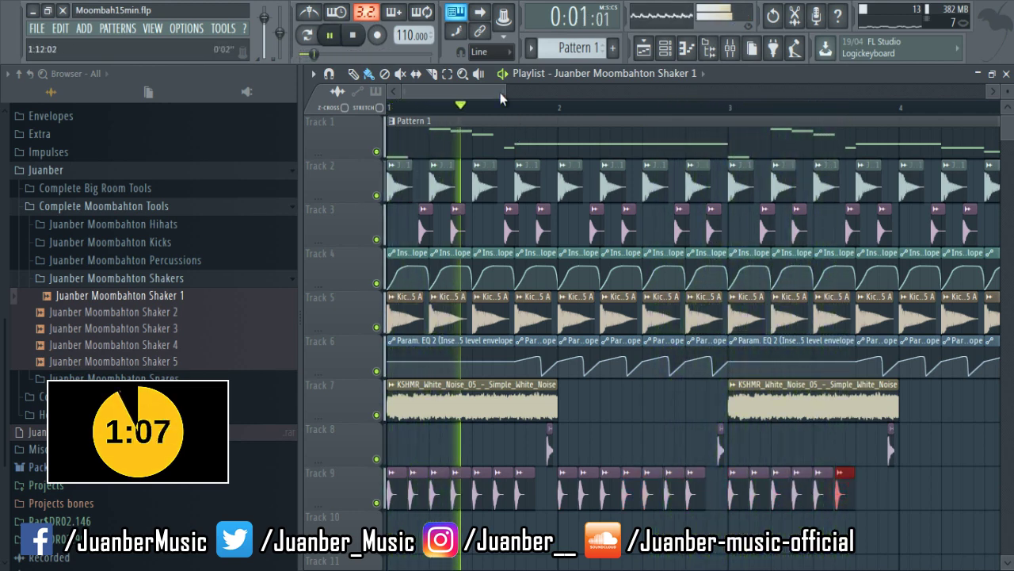
pyautogui.hscroll(3, 723, 505)
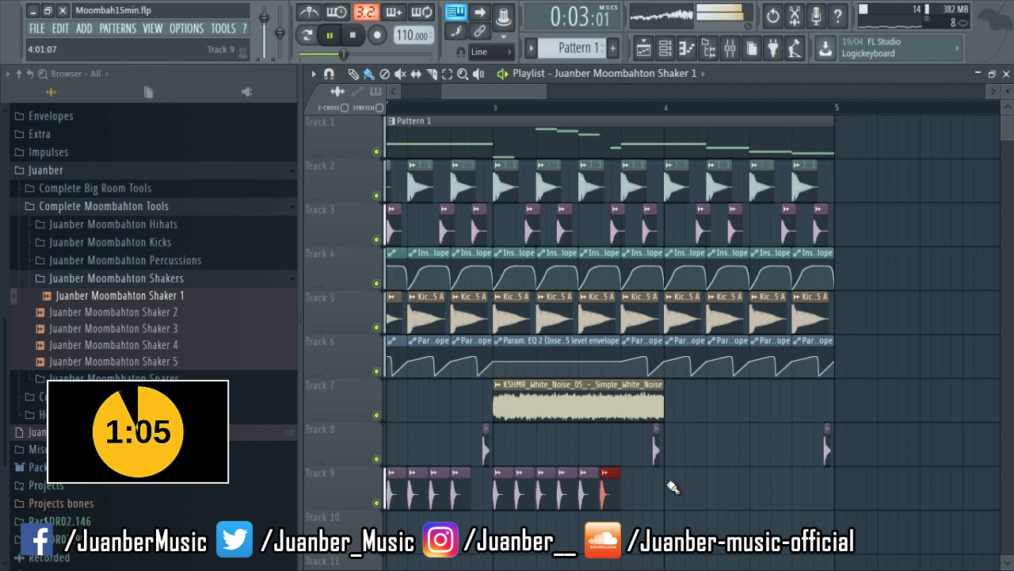
pyautogui.moveTo(670, 489); pyautogui.dragTo(789, 490)
# - Delete the last clips of bar 4 on Tracks 2, 3, 5 and 8
pyautogui.rightClick(804, 182)
pyautogui.rightClick(820, 226)
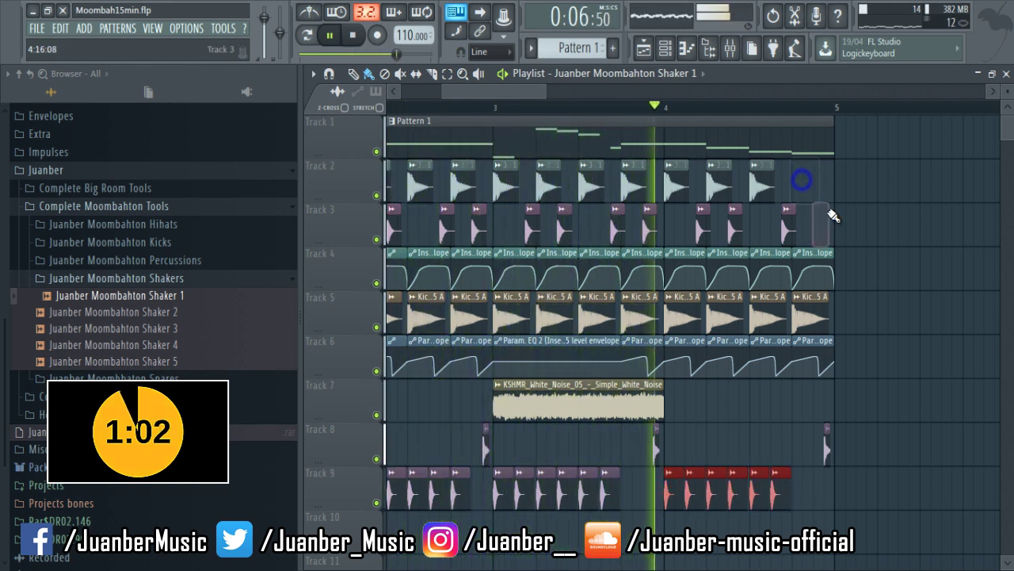
pyautogui.rightClick(816, 316)
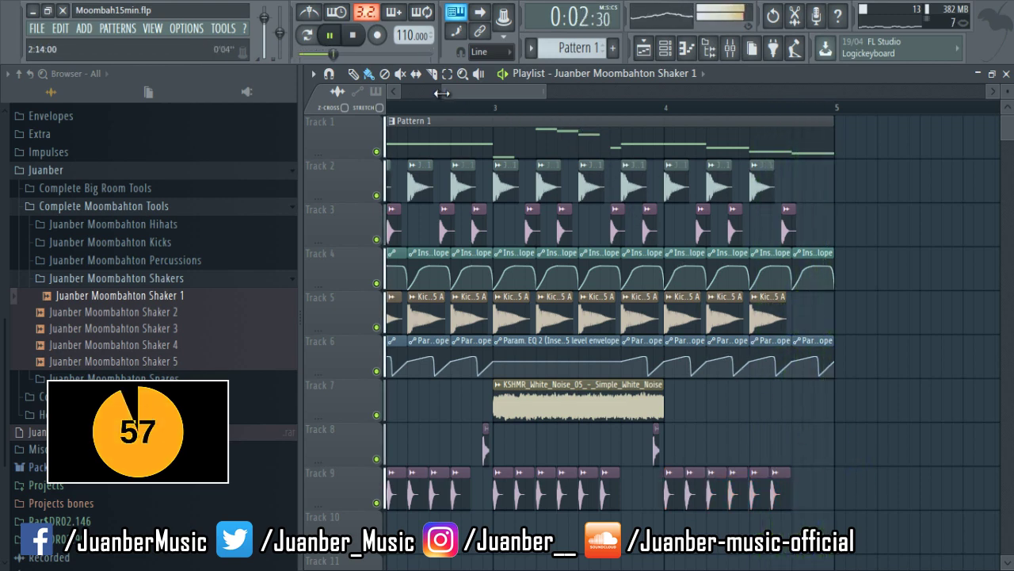
pyautogui.moveTo(441, 94); pyautogui.dragTo(351, 102)
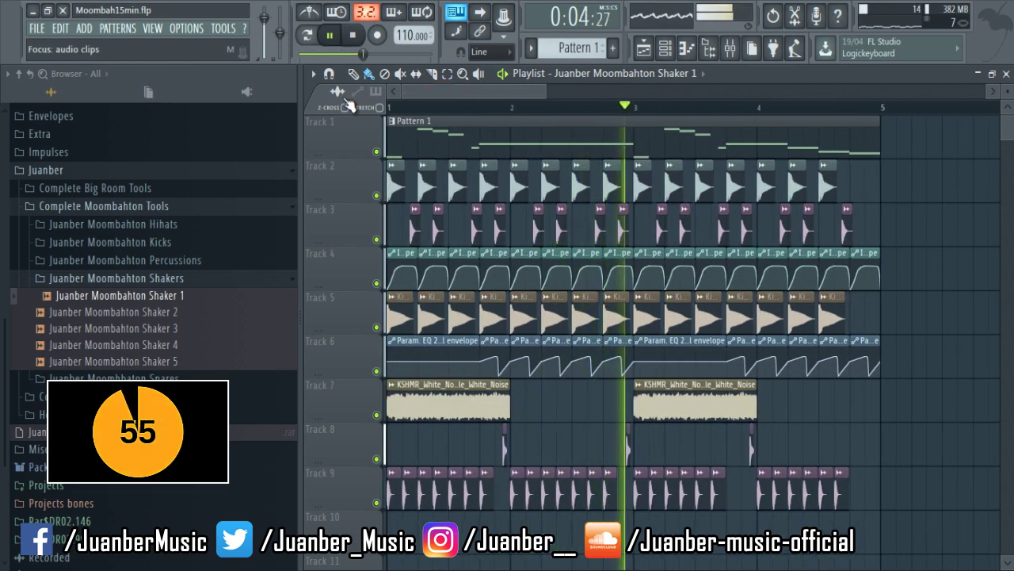
# - Open the Shaker 1 channel settings, route the channel to mixer Insert 9 and stop playback
pyautogui.click(732, 485)
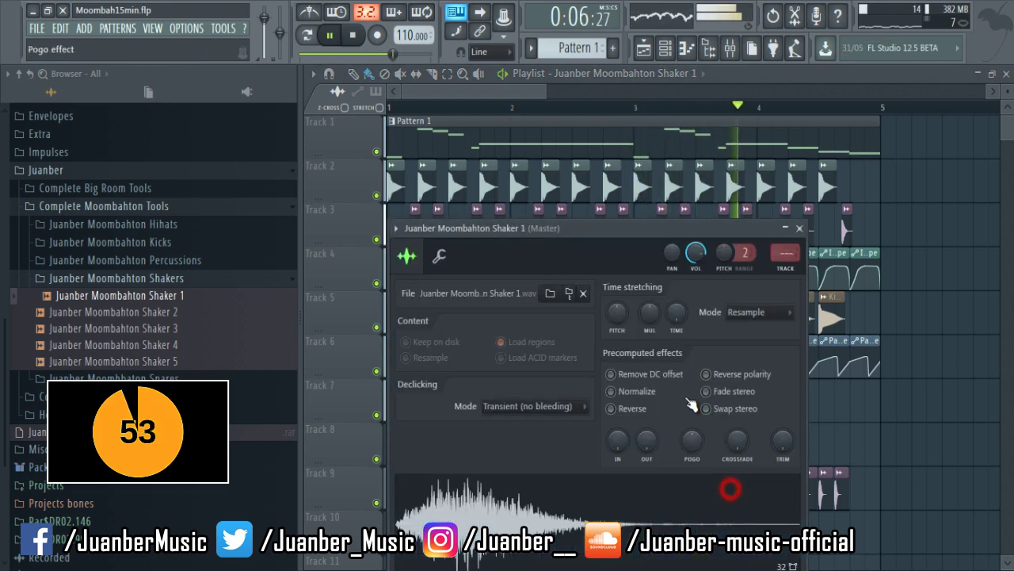
pyautogui.click(162, 29)
pyautogui.click(166, 84)
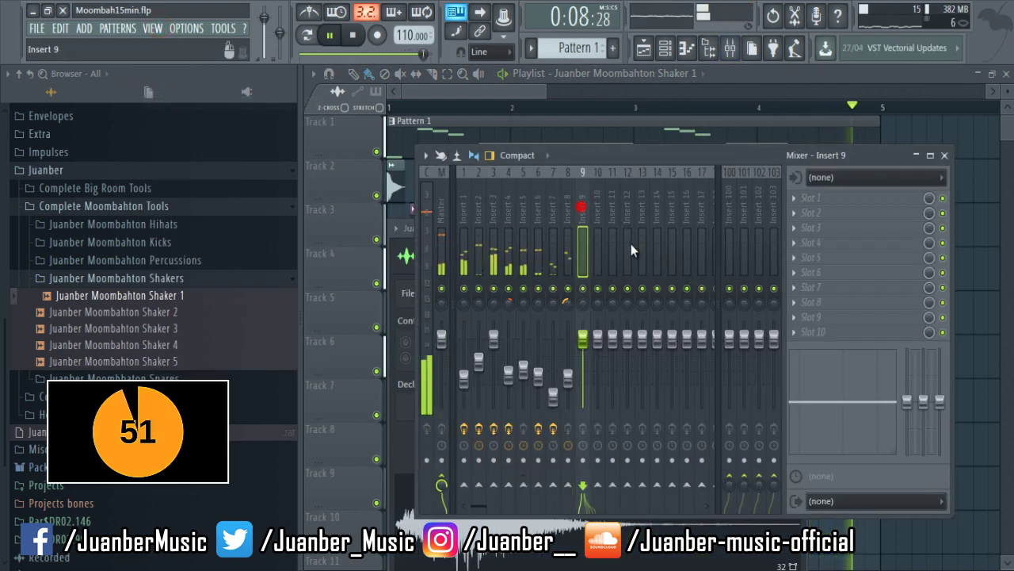
pyautogui.rightClick(975, 288)
pyautogui.press('space')
pyautogui.click(723, 493)
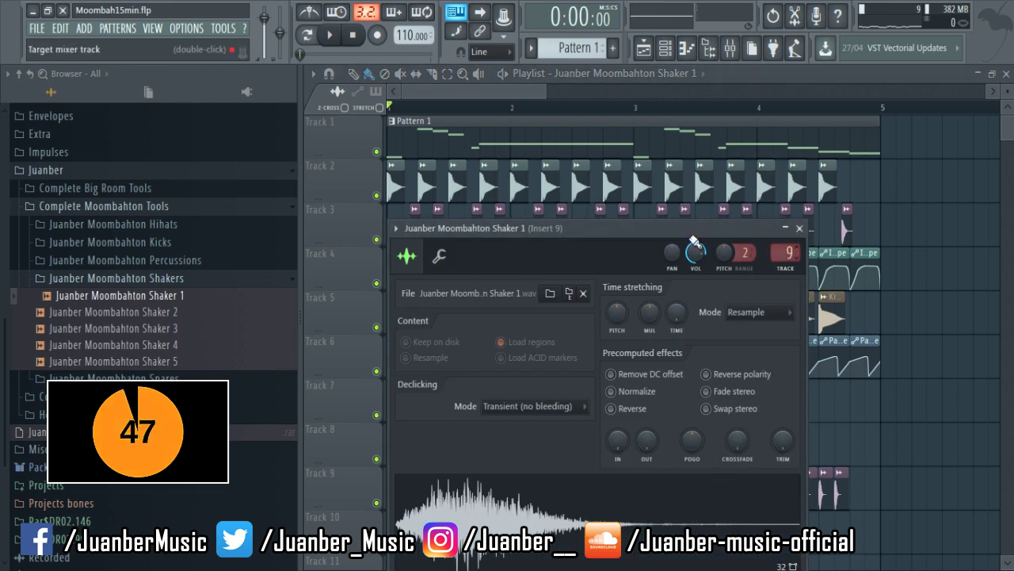
# - Lower the Insert 9 volume to about 30% and pan it 31% left while auditioning the shaker in the mix
pyautogui.click(153, 29)
pyautogui.click(167, 102)
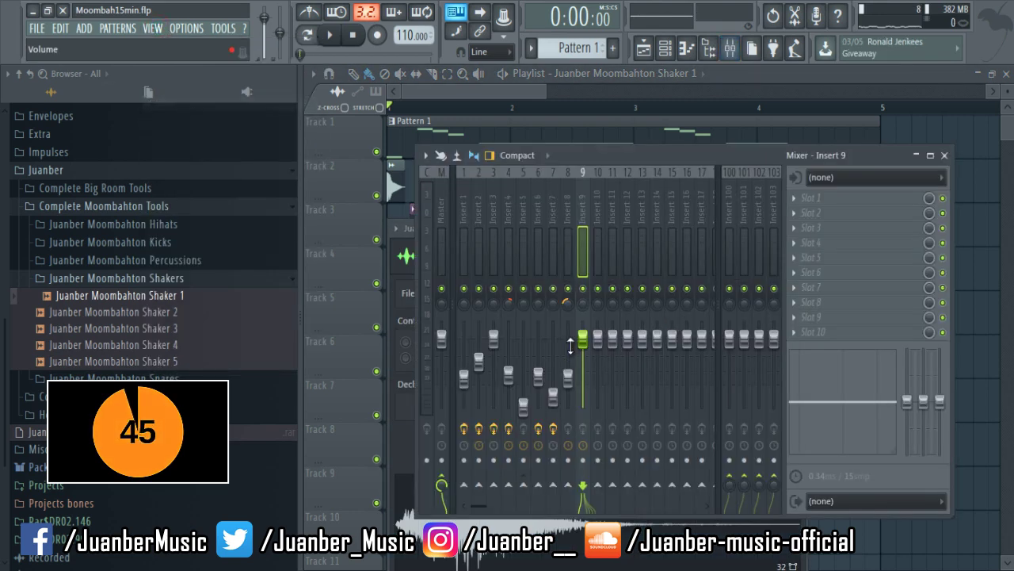
pyautogui.press('space')
pyautogui.moveTo(584, 361); pyautogui.dragTo(584, 408)
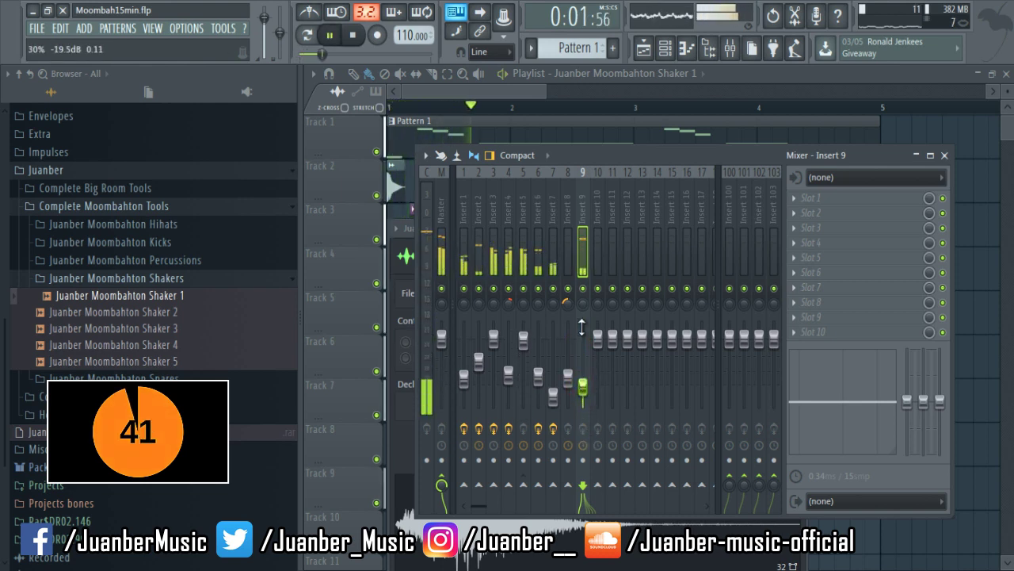
pyautogui.press('space')
pyautogui.moveTo(583, 302); pyautogui.dragTo(584, 394)
pyautogui.press('space')
pyautogui.press('space')
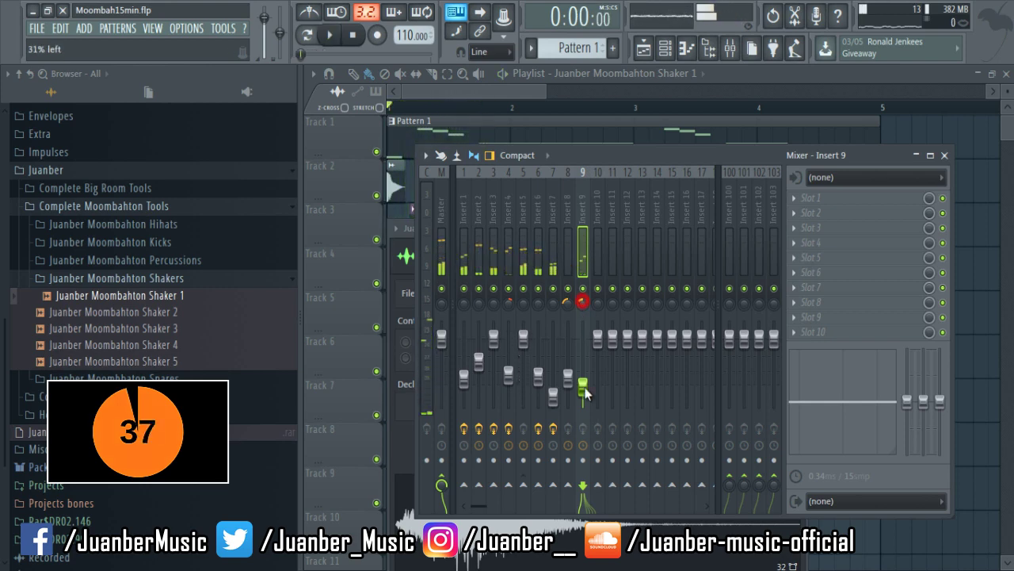
# - Load Fruity Reeverb 2 in slot 1 and Fruity Parametric EQ 2 in slot 4 of Insert 9
pyautogui.click(842, 198)
pyautogui.click(798, 204)
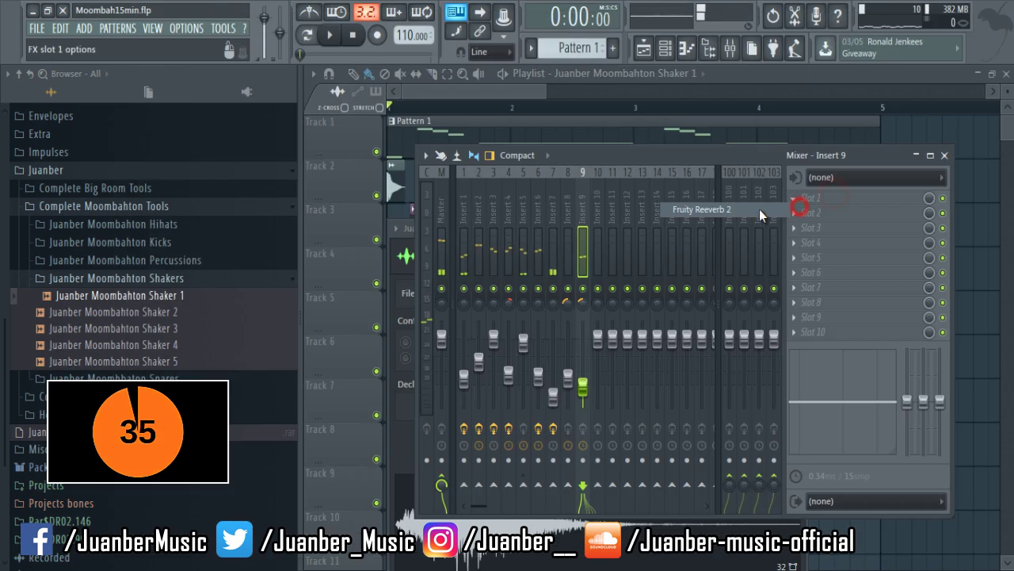
pyautogui.click(804, 239)
pyautogui.click(847, 137)
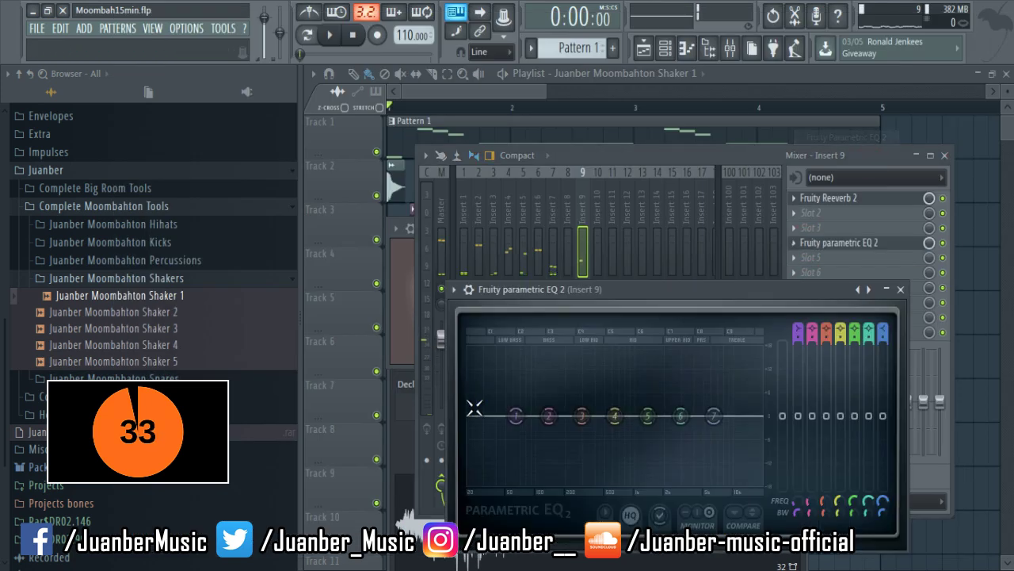
# - In Insert 9's EQ, make band 1 a high-pass with a raised cutoff and boost band 6 about 1.9 dB near 4644 Hz
pyautogui.click(596, 489)
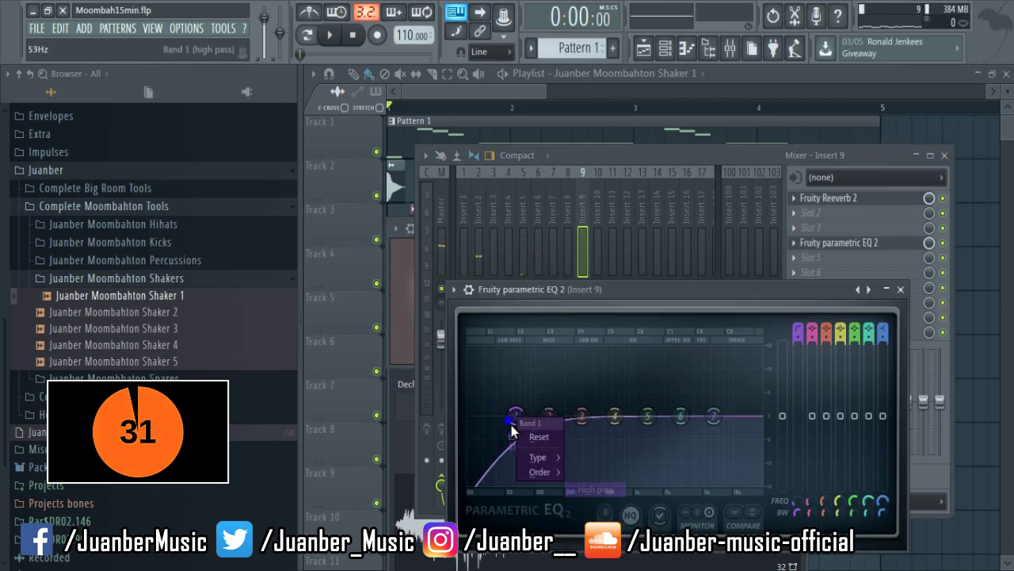
pyautogui.click(576, 480)
pyautogui.moveTo(517, 416); pyautogui.dragTo(710, 421)
pyautogui.press('space')
pyautogui.press('space')
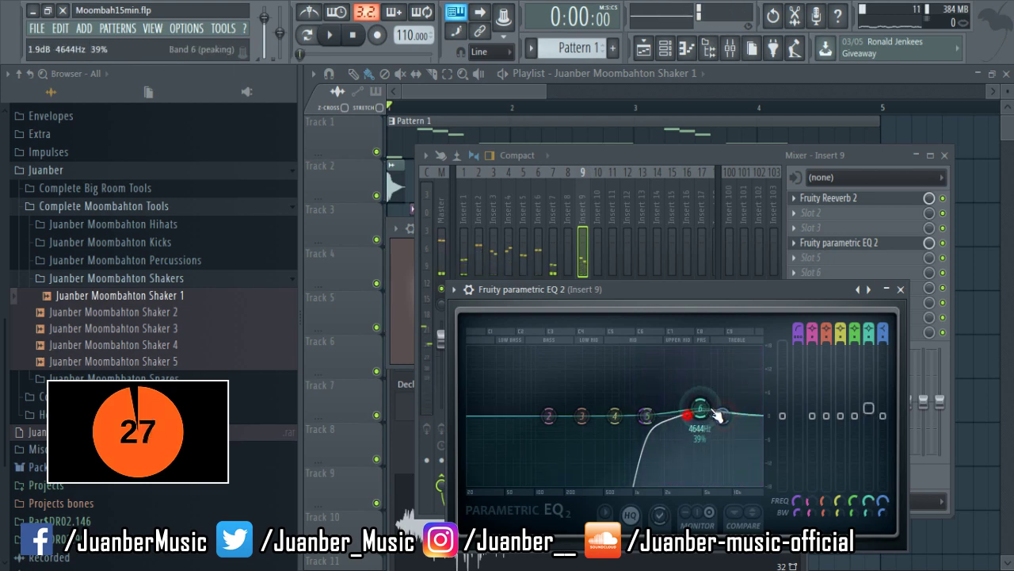
pyautogui.press('space')
pyautogui.moveTo(646, 418); pyautogui.dragTo(679, 422)
pyautogui.click(898, 288)
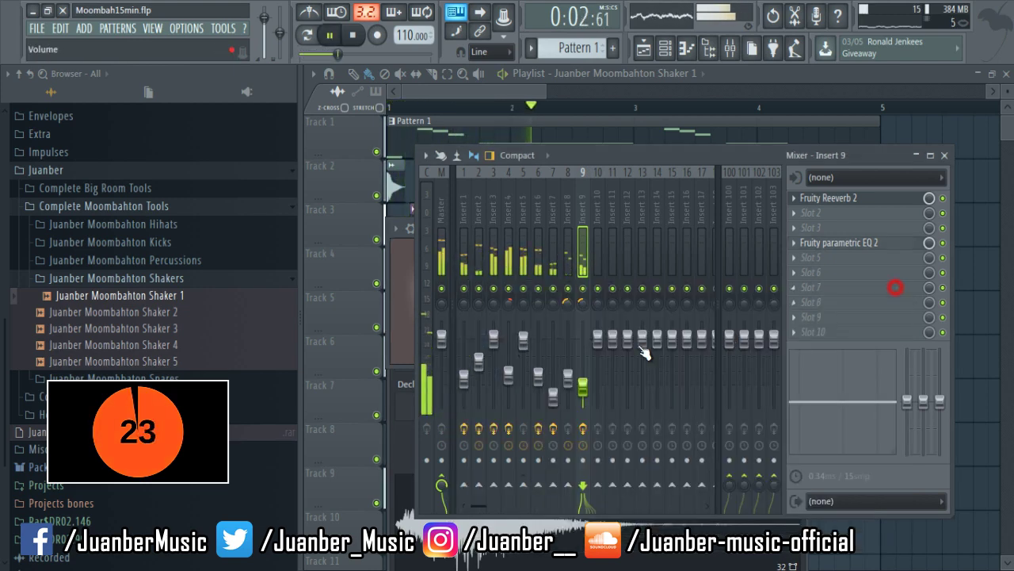
# - Load Fruity Parametric EQ 2 in slot 3 of Insert 8
pyautogui.click(564, 229)
pyautogui.click(833, 228)
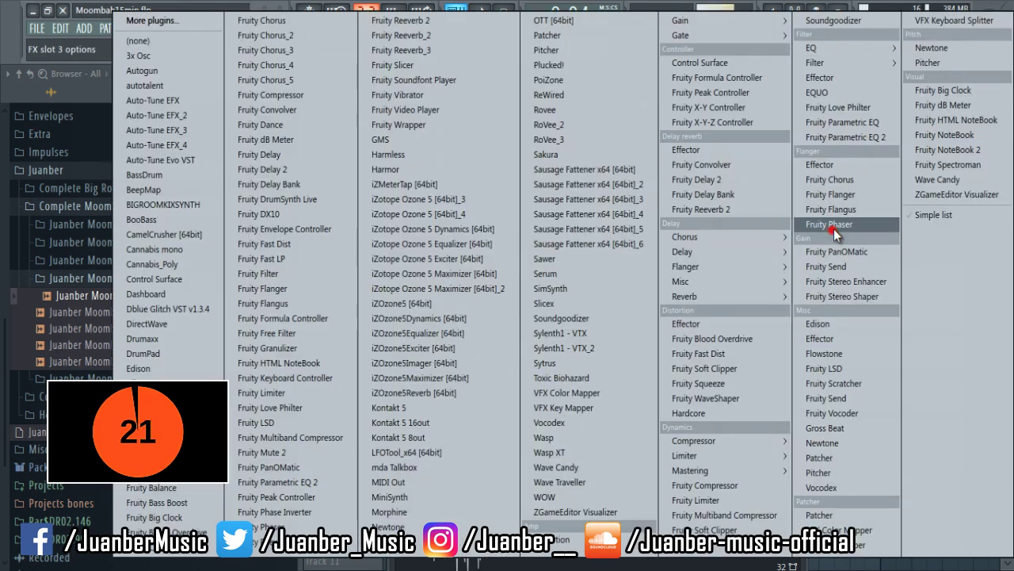
pyautogui.click(870, 141)
# - Set band 1 of Insert 8's EQ to a High pass type with the Steep 8 order
pyautogui.rightClick(458, 355)
pyautogui.moveTo(488, 410)
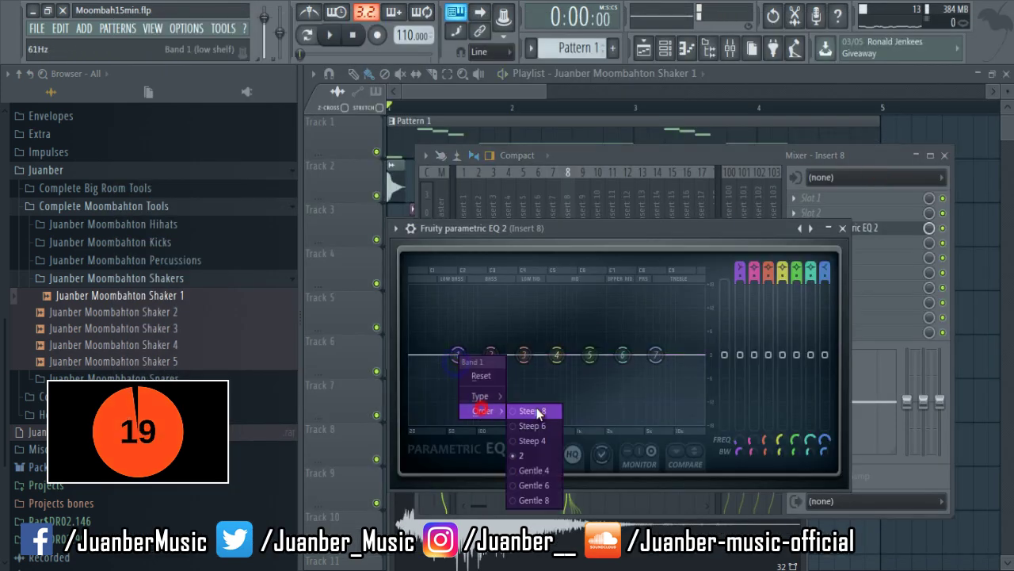
pyautogui.click(535, 410)
pyautogui.rightClick(459, 356)
pyautogui.click(482, 395)
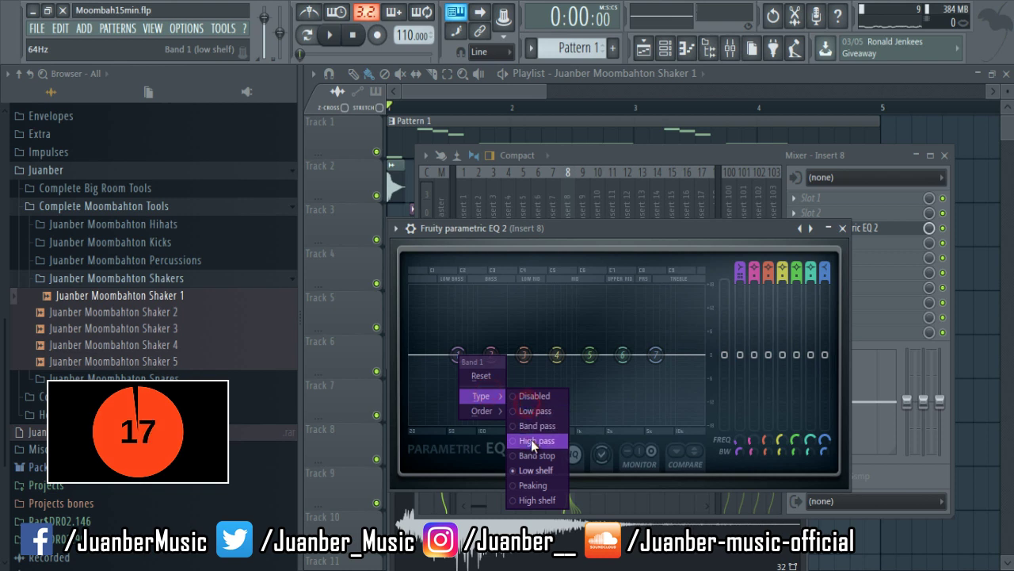
pyautogui.click(530, 441)
# - Raise the high-pass cutoff in Insert 8's EQ, boost band 6 slightly and cut band 4 about 0.9 dB near 1541 Hz
pyautogui.press('space')
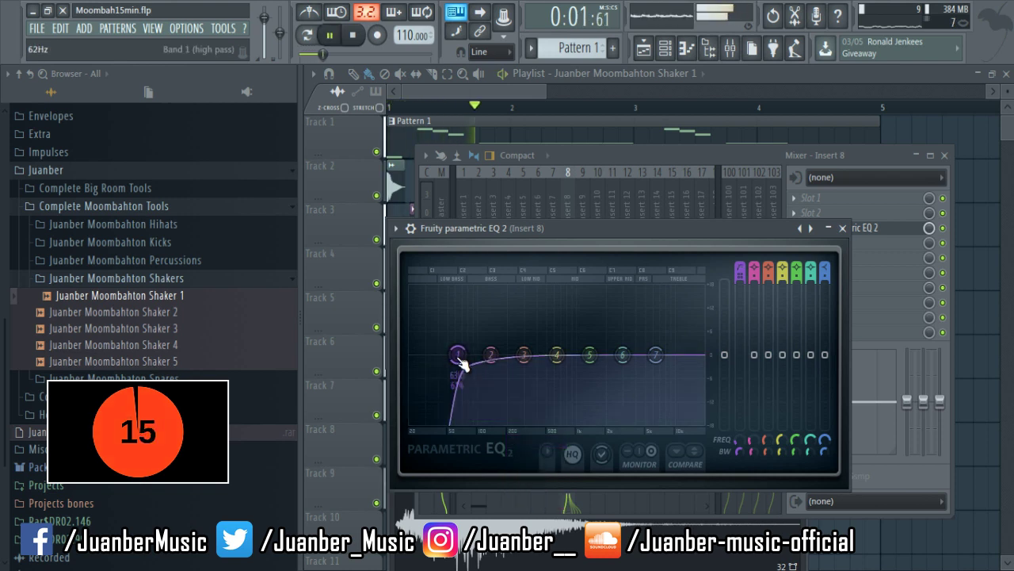
pyautogui.moveTo(459, 359); pyautogui.dragTo(682, 361)
pyautogui.moveTo(595, 350); pyautogui.dragTo(598, 361)
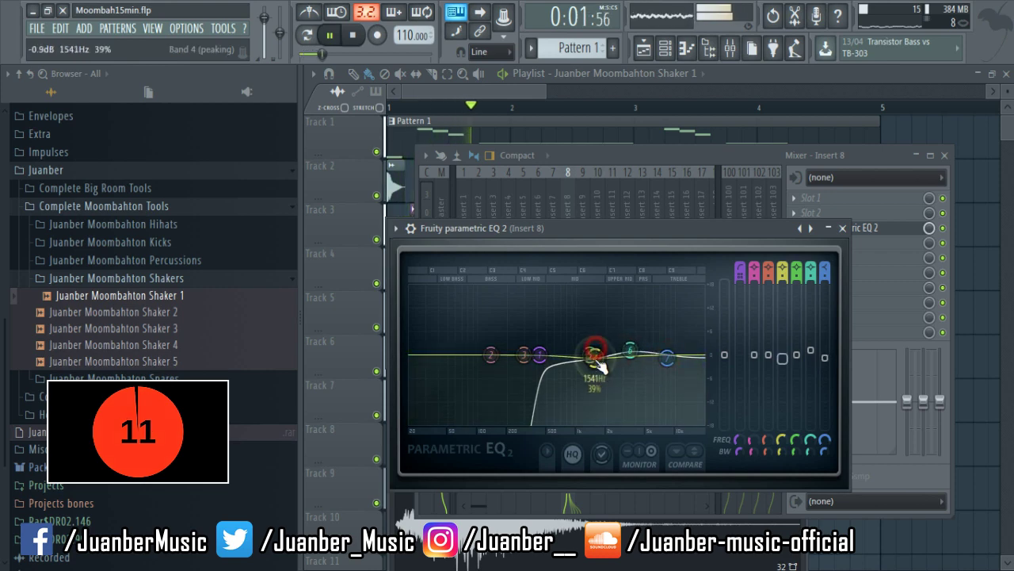
pyautogui.click(828, 227)
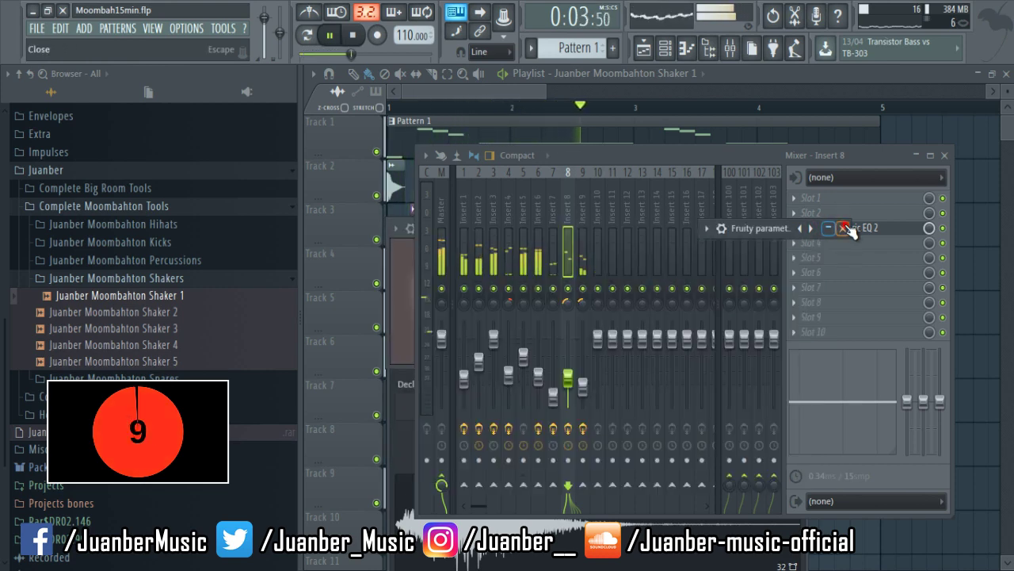
pyautogui.click(845, 228)
pyautogui.press('space')
# - Duplicate all clips on Tracks 1 to 9 so two back-to-back copies run from bar 2 to bar 10, and save the project
pyautogui.moveTo(544, 91); pyautogui.dragTo(805, 91)
pyautogui.click(446, 75)
pyautogui.hotkey('ctrl', 's')
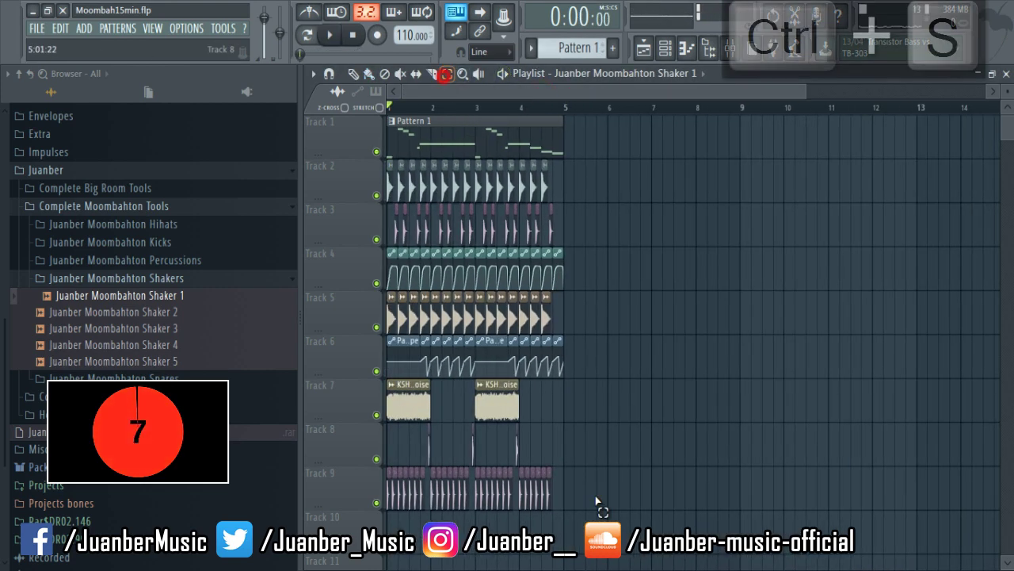
pyautogui.moveTo(622, 515); pyautogui.dragTo(321, 50)
pyautogui.moveTo(417, 135); pyautogui.dragTo(455, 141)
pyautogui.hotkey('ctrl', 'v')
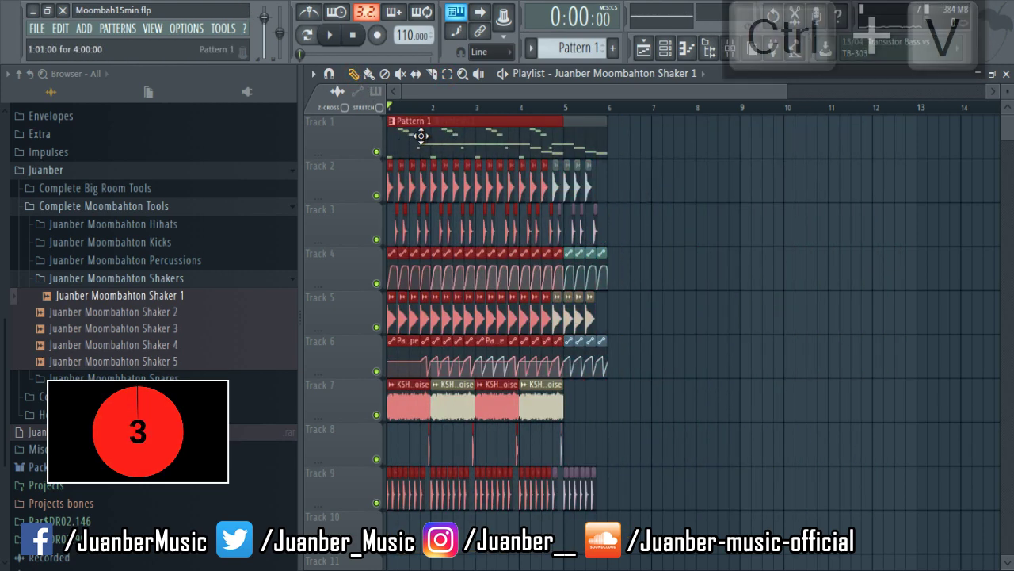
pyautogui.moveTo(722, 132); pyautogui.dragTo(641, 136)
pyautogui.click(826, 230)
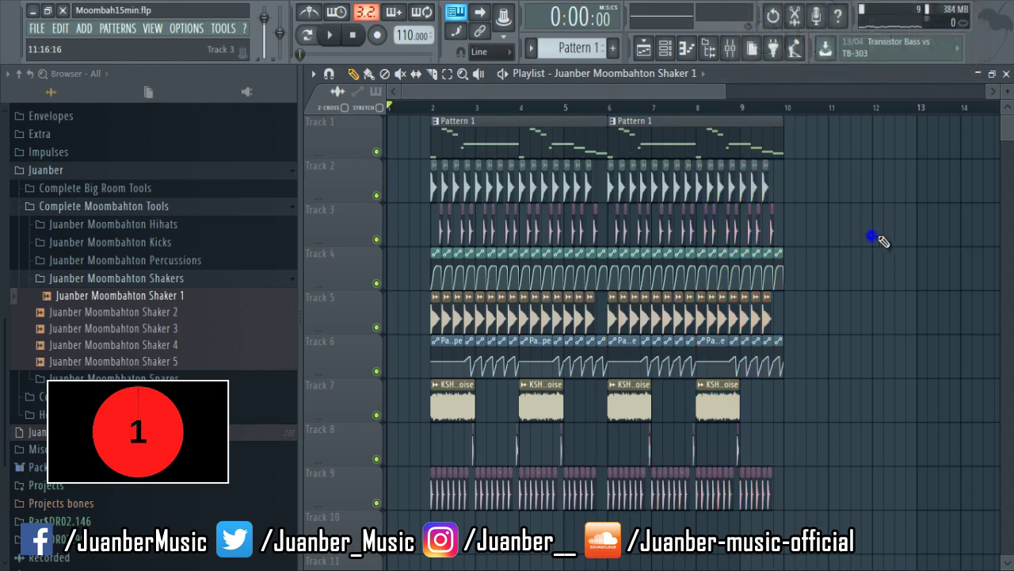
pyautogui.hotkey('ctrl', 's')
# - Place four Juanber Moombahton Snare 1 clips in the empty bar 1 on Track 3, matching the existing snare rhythm, and save
pyautogui.moveTo(723, 87)
pyautogui.mouseDown()
pyautogui.moveTo(643, 111)
pyautogui.moveTo(481, 125)
pyautogui.moveTo(503, 128)
pyautogui.mouseUp()
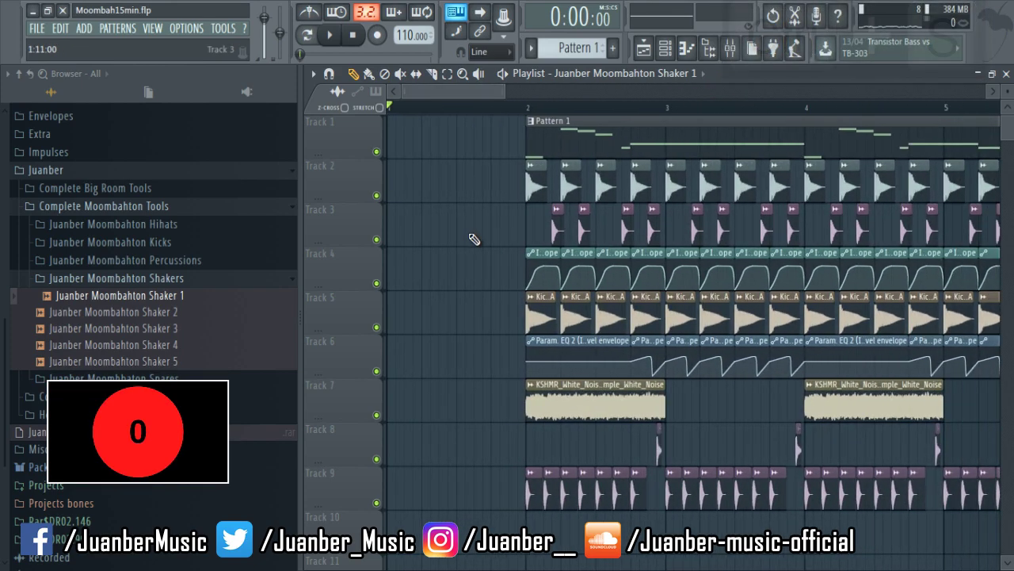
pyautogui.rightClick(468, 233)
pyautogui.hotkey('ctrl', 's')
pyautogui.click(559, 225)
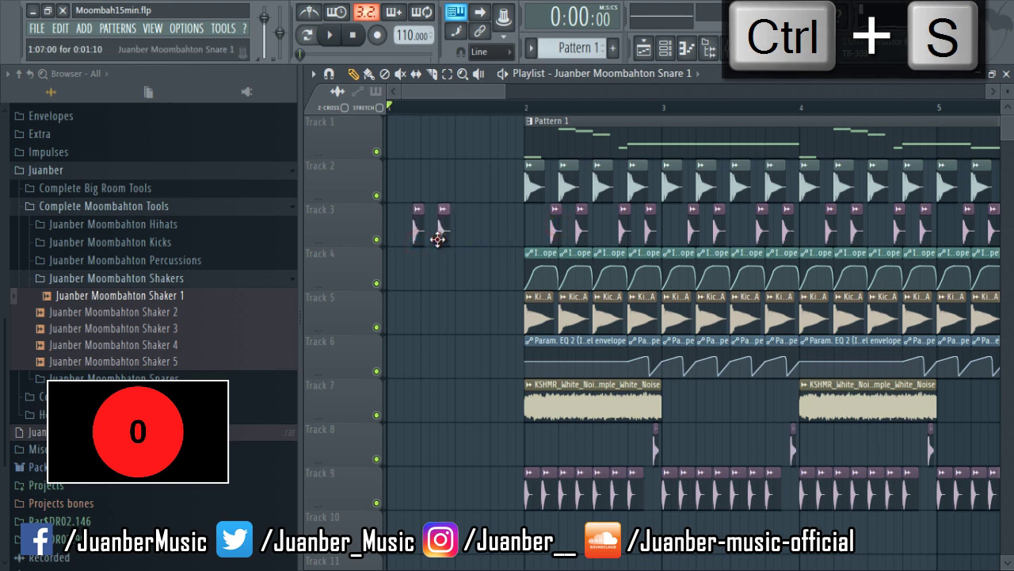
# - Fill bar 1 with eight Shaker 1 clips on Track 9 and one Percussion 8 clip at its end on Track 8, saving the project
pyautogui.click(551, 479)
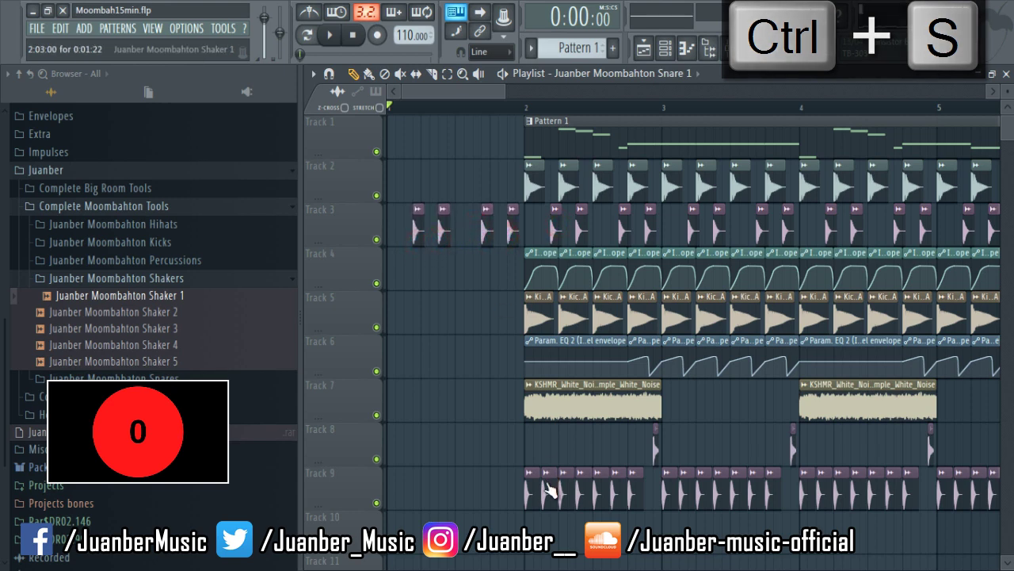
pyautogui.click(390, 486)
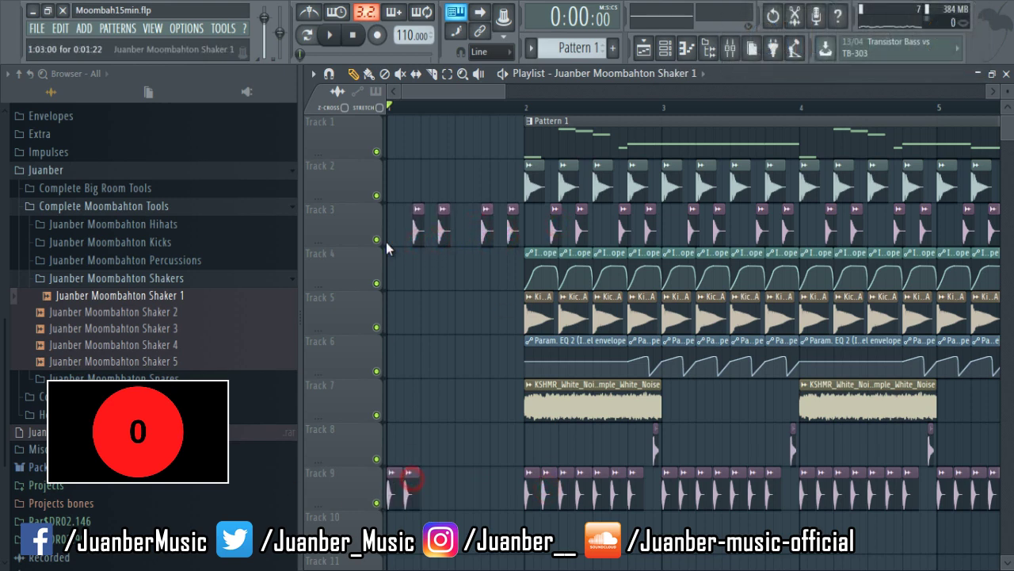
pyautogui.hotkey('ctrl', 's')
pyautogui.click(428, 478)
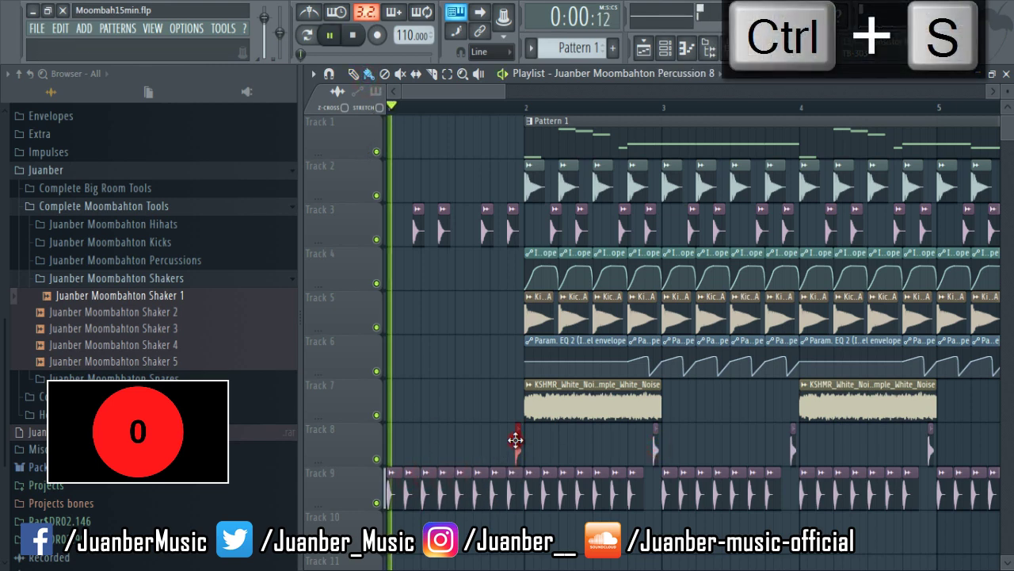
pyautogui.press('space')
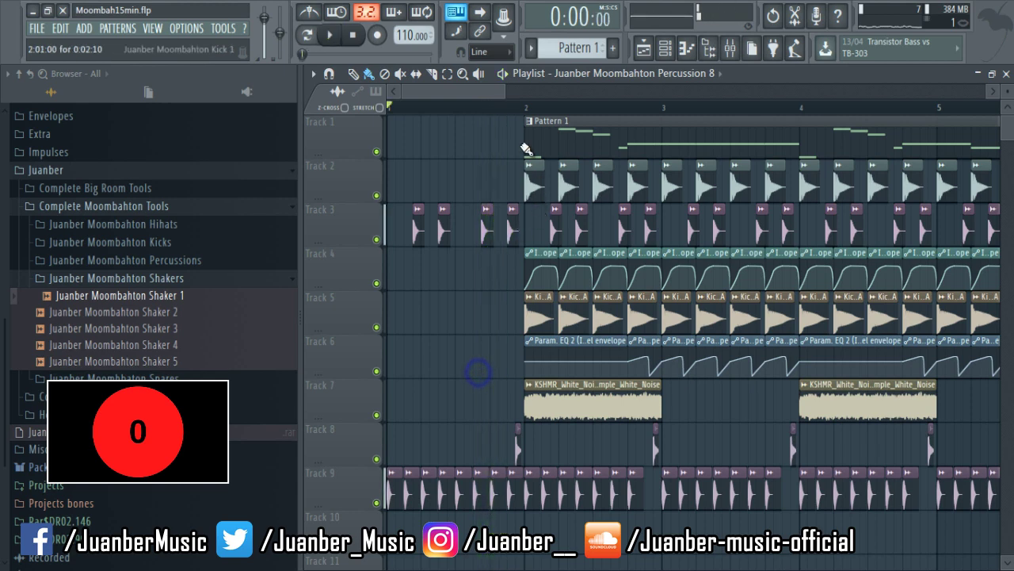
pyautogui.hotkey('ctrl', 's')
# - Play the arrangement from the start and set the Percussion 8 channel volume to 61%
pyautogui.scroll(-5, 664, 144)
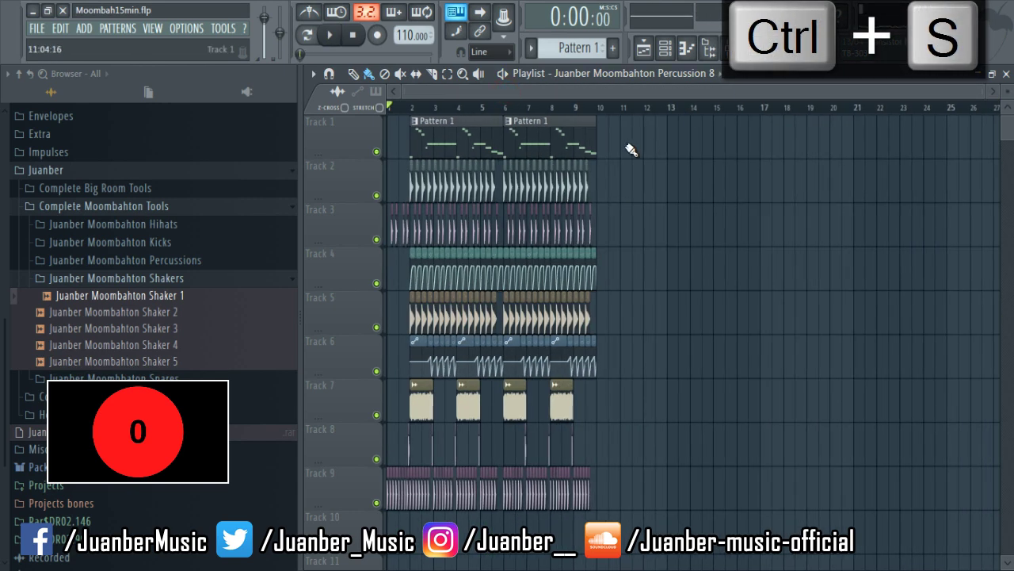
pyautogui.press('space')
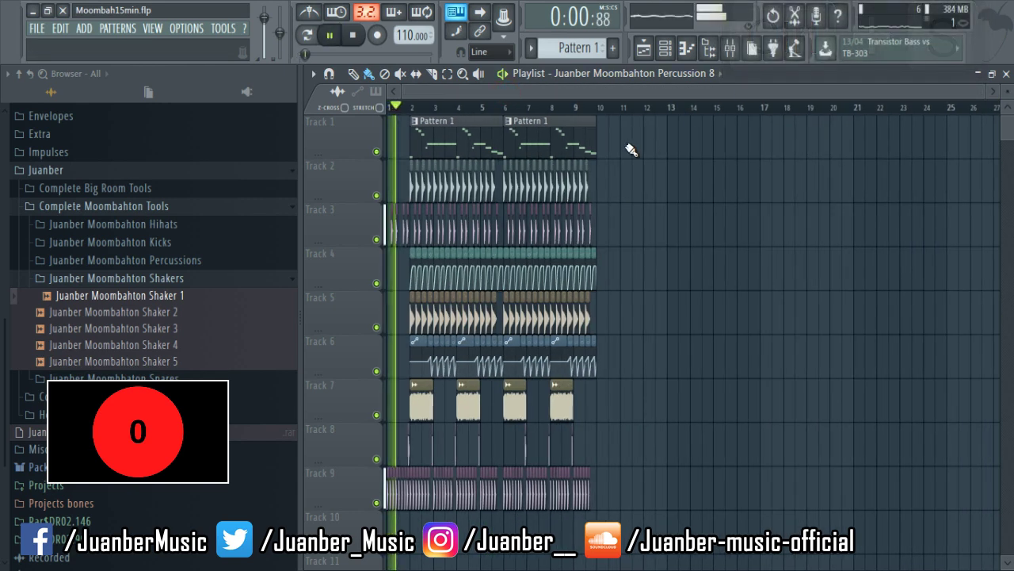
pyautogui.moveTo(984, 89); pyautogui.dragTo(689, 89)
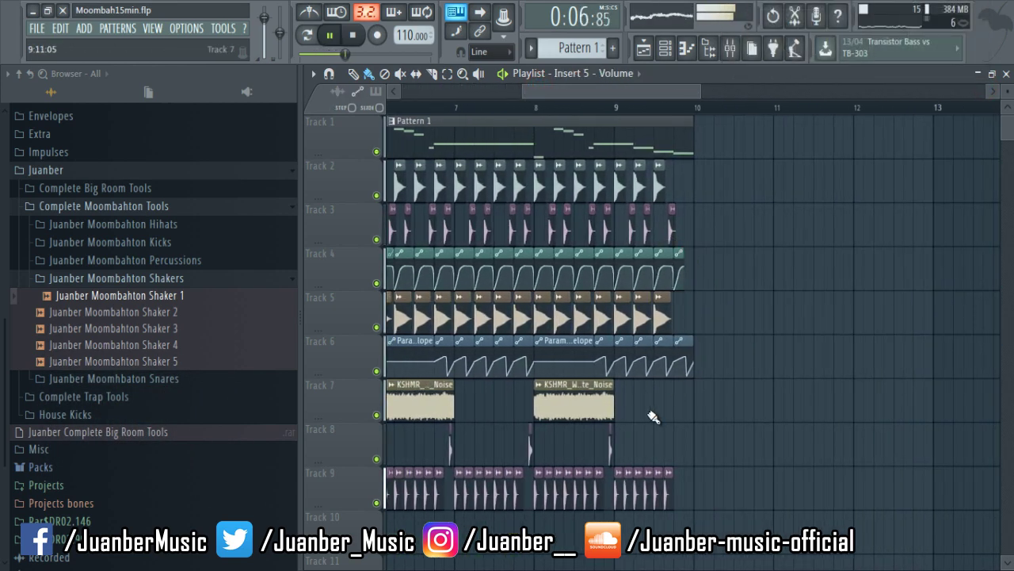
pyautogui.doubleClick(612, 442)
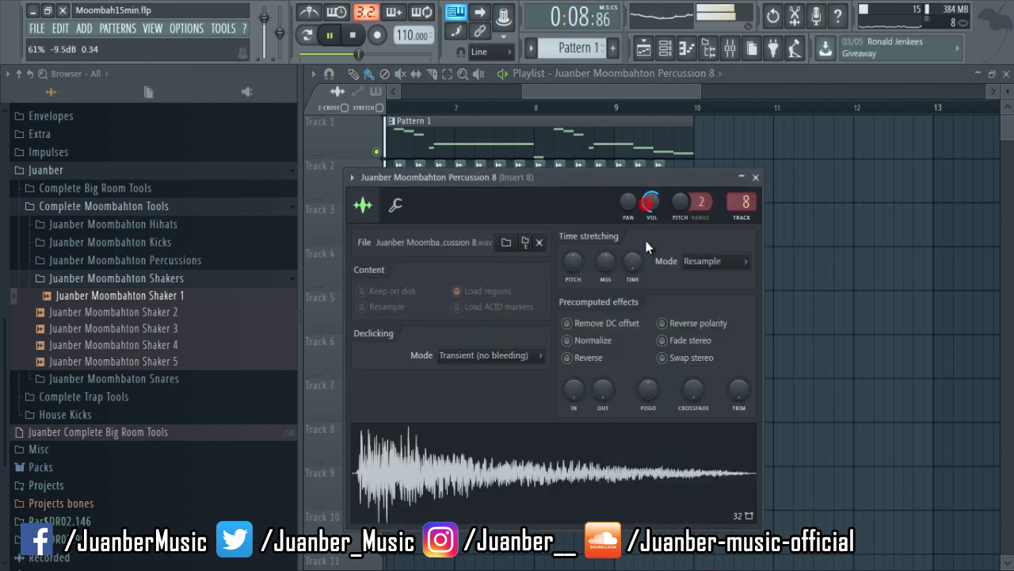
pyautogui.click(755, 177)
# - Extend the second Pattern 1 clip on Track 1 to bar 13, play the ending through and save the project
pyautogui.moveTo(693, 118); pyautogui.dragTo(934, 118)
pyautogui.hotkey('ctrl', 's')
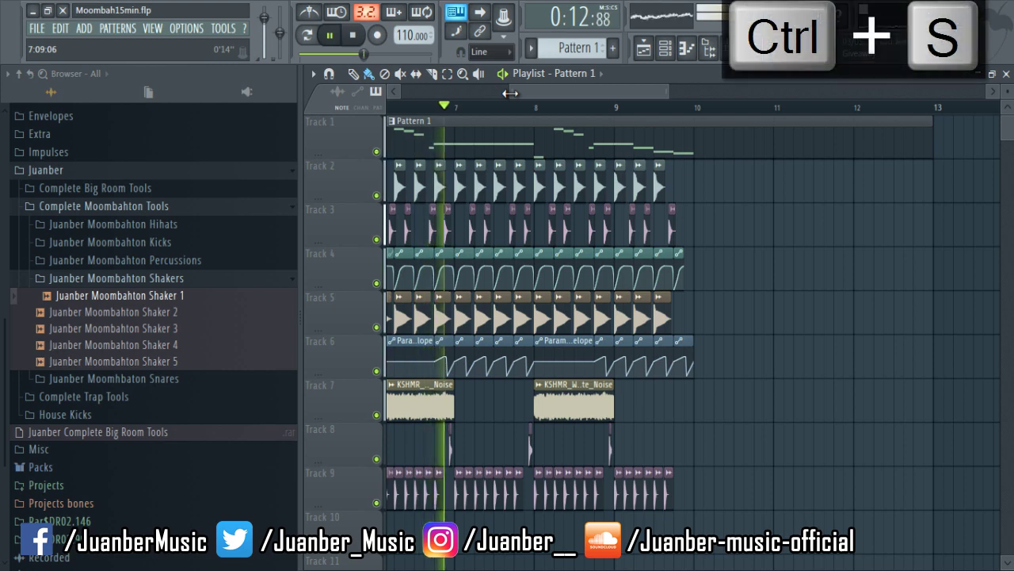
pyautogui.moveTo(510, 93); pyautogui.dragTo(148, 94)
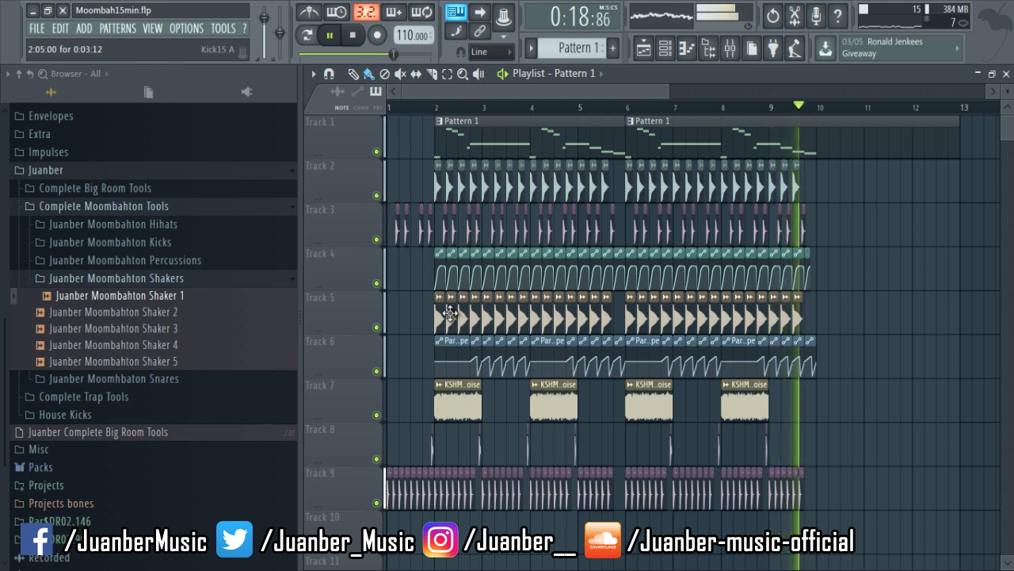
pyautogui.hotkey('ctrl', 's')
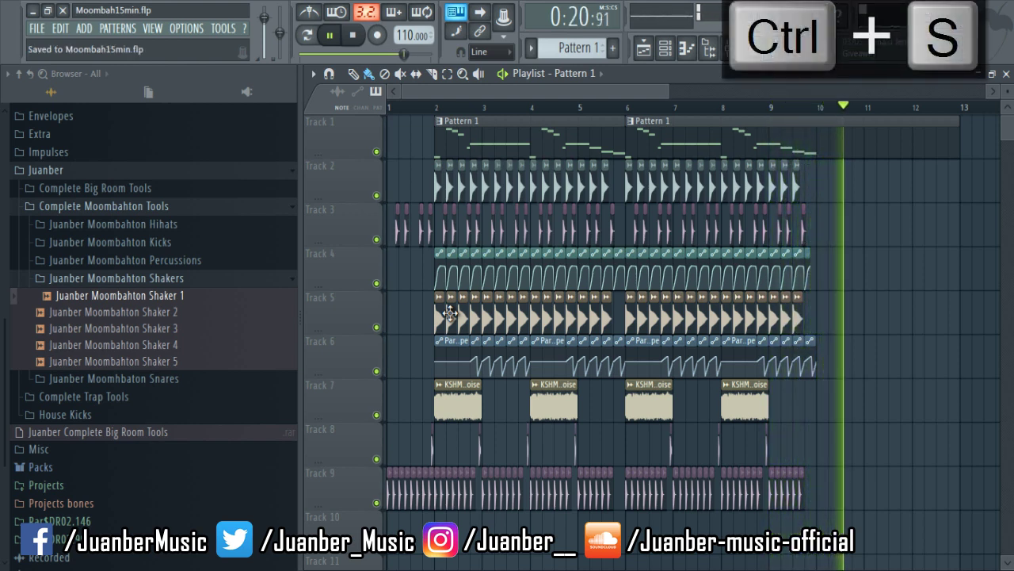
pyautogui.press('space')
pyautogui.hotkey('ctrl', 's')
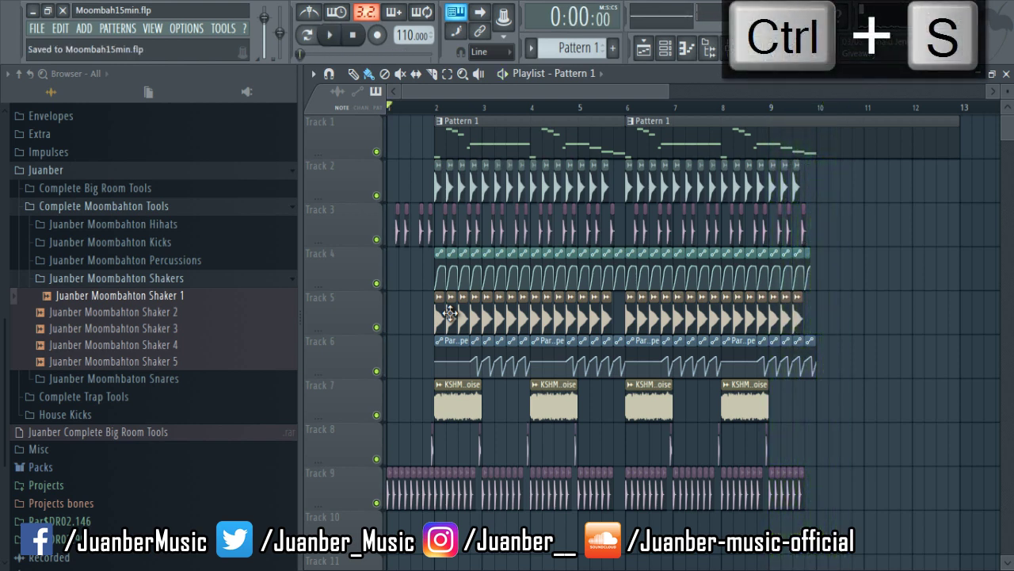